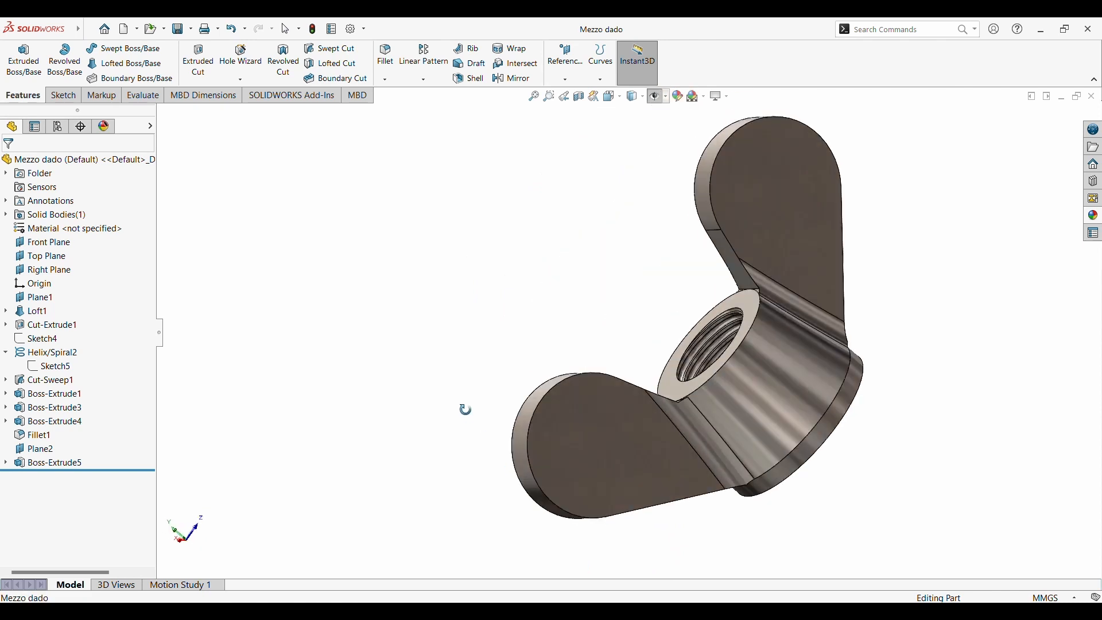
Show the reference planes in the new part's graphics area
key(Escape)
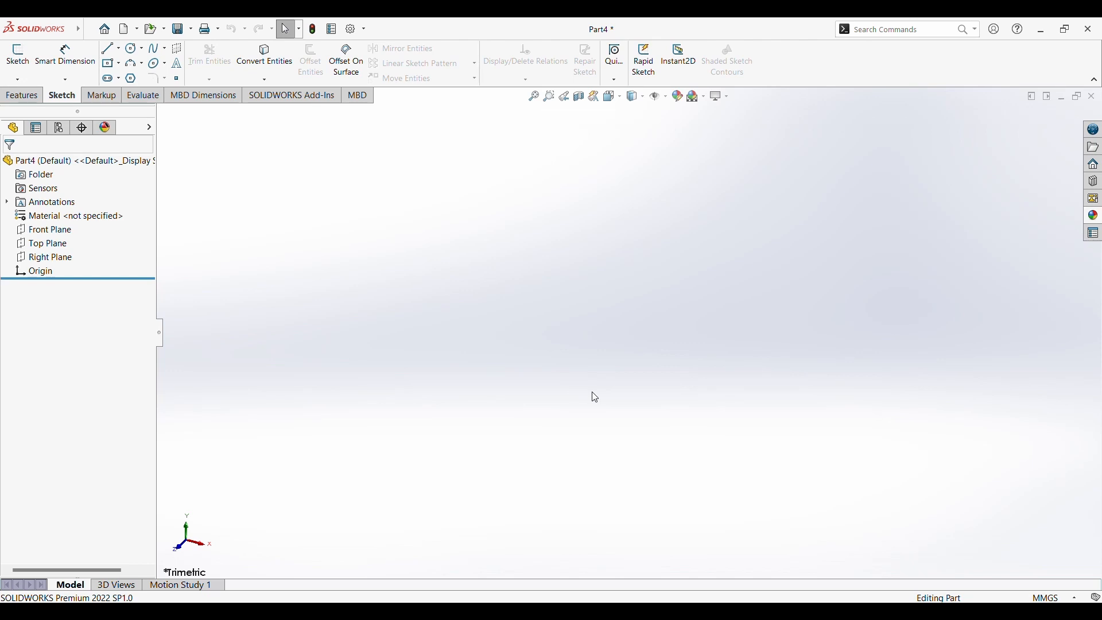
click(664, 99)
click(652, 123)
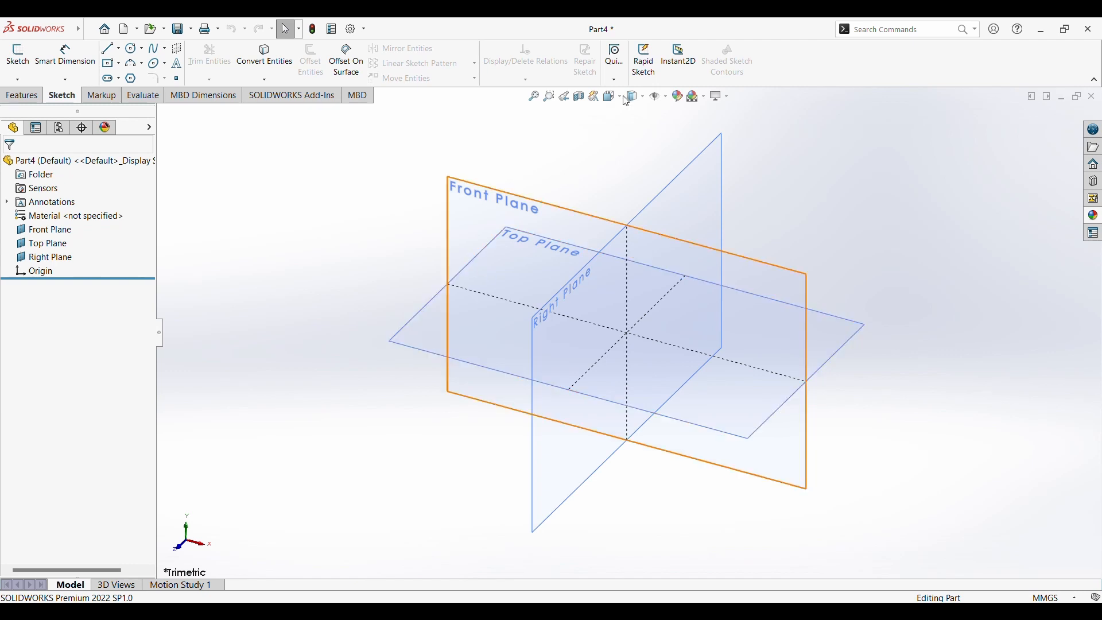
Create a reference plane offset 12 mm above the Top Plane
click(40, 92)
click(566, 79)
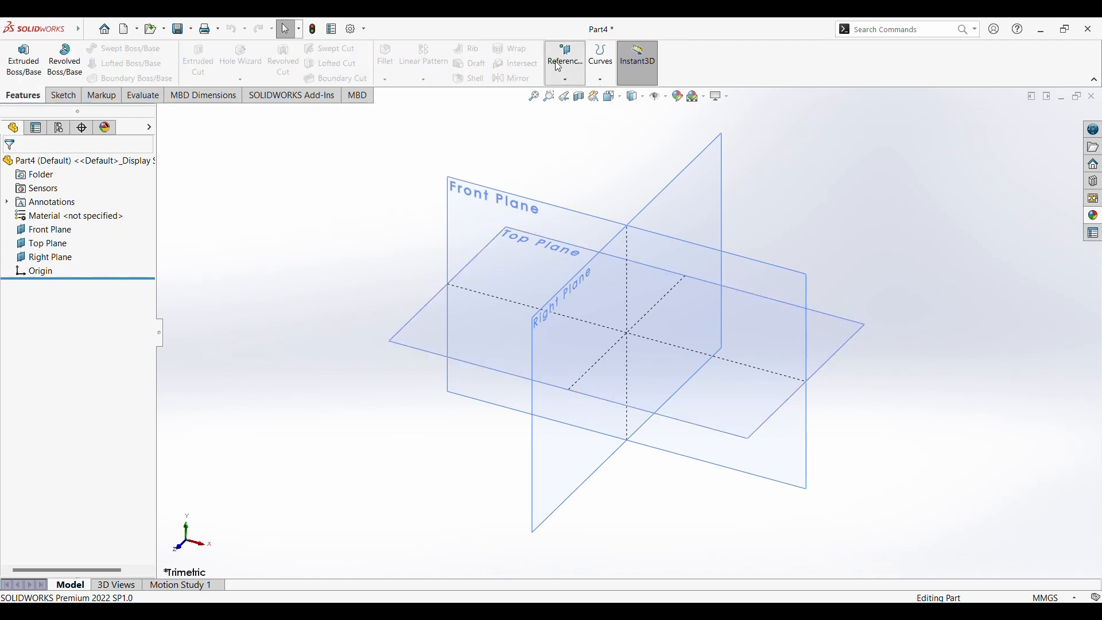
click(565, 94)
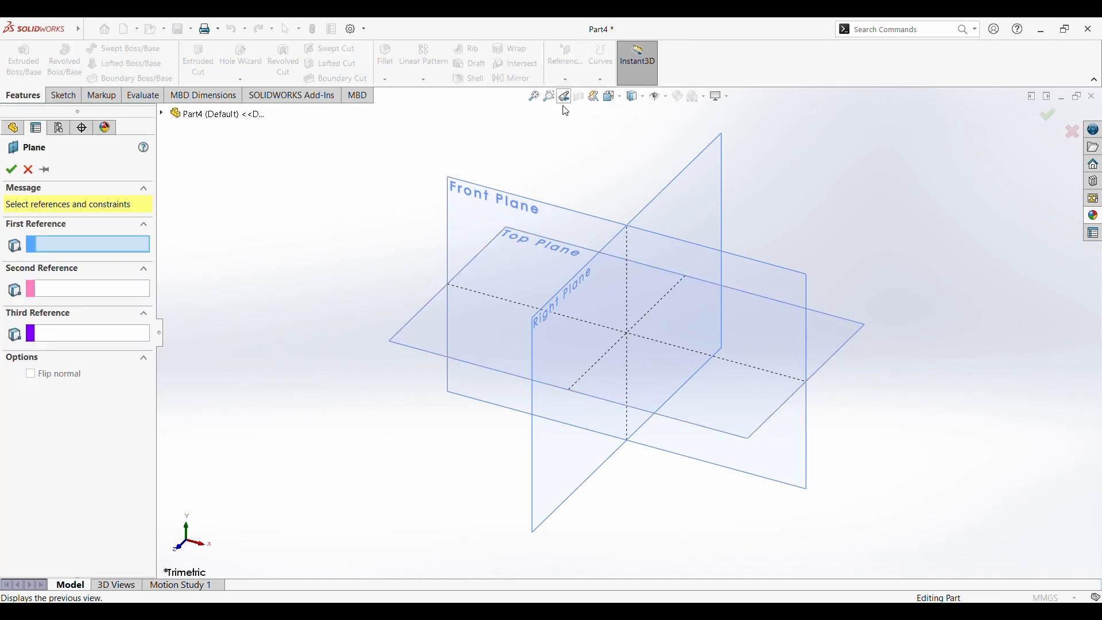
click(442, 340)
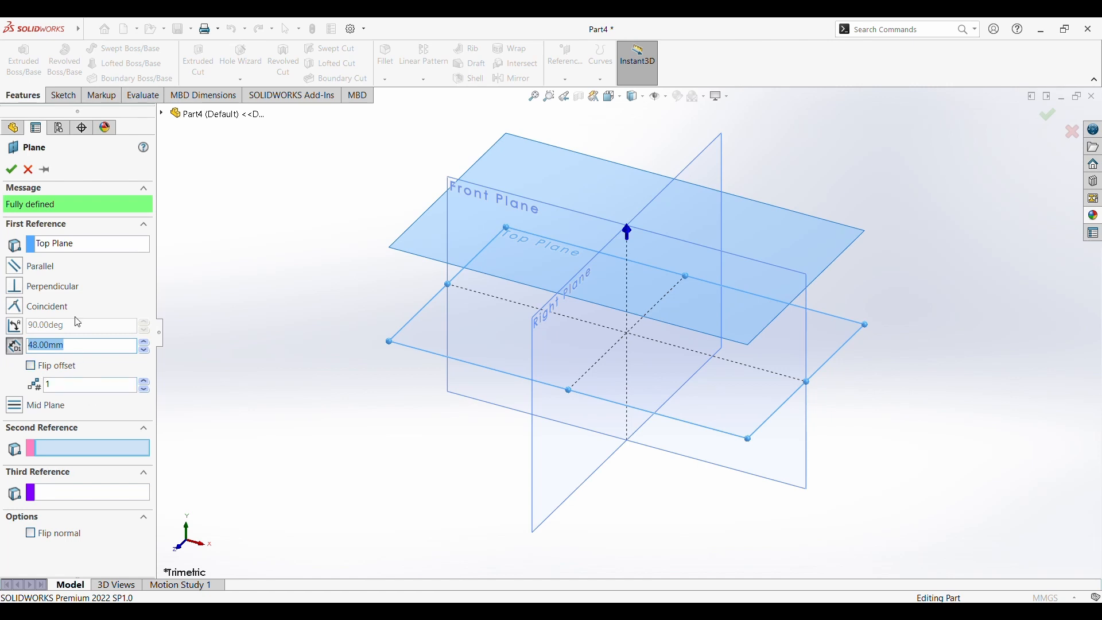
text(12)
click(87, 392)
click(11, 169)
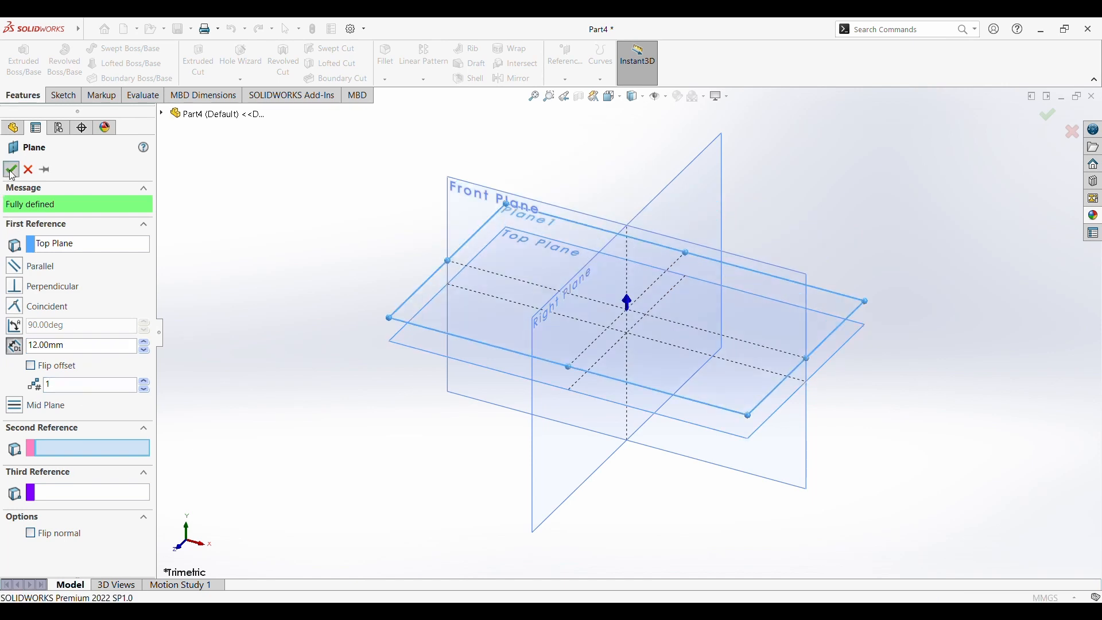
Start a sketch on the new offset plane and draw a circle of radius 20 mm centred on the origin
click(63, 95)
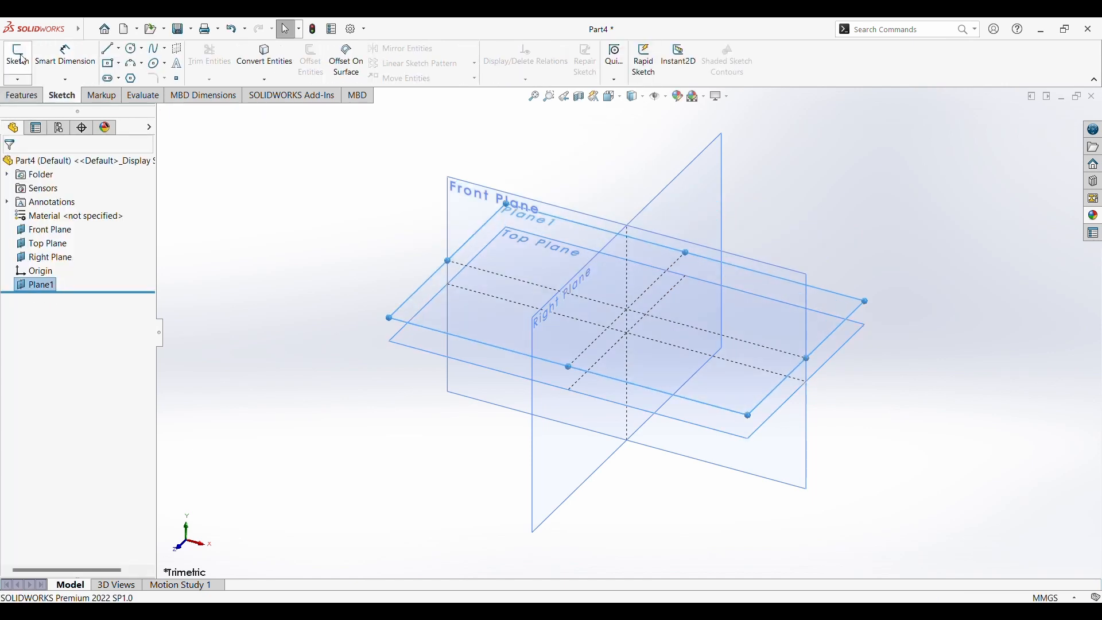
click(17, 58)
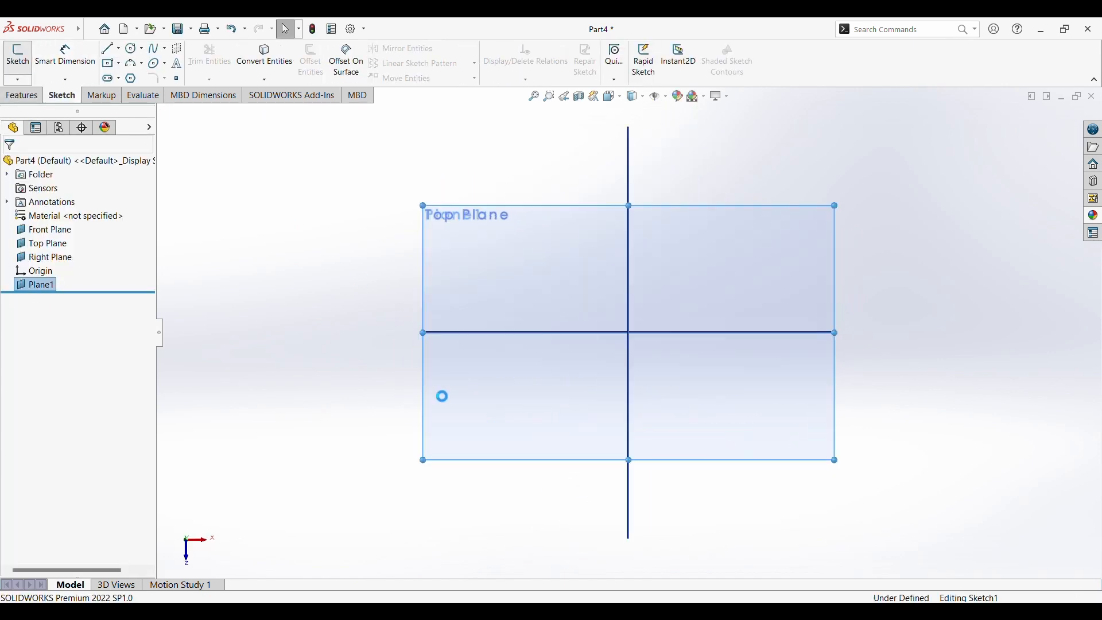
click(134, 49)
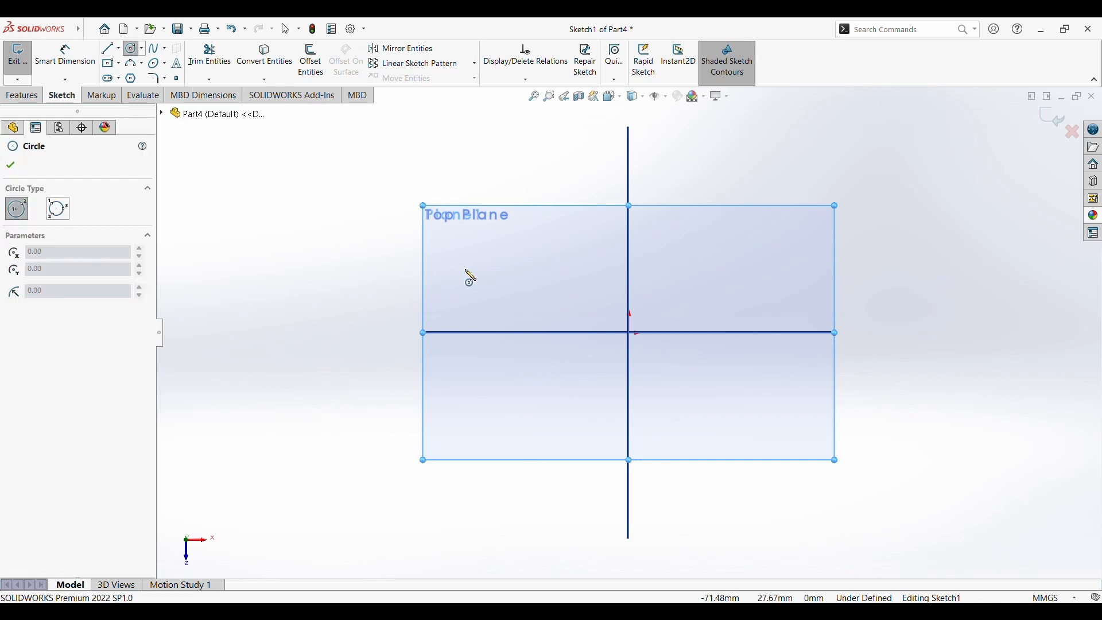
click(630, 333)
click(702, 389)
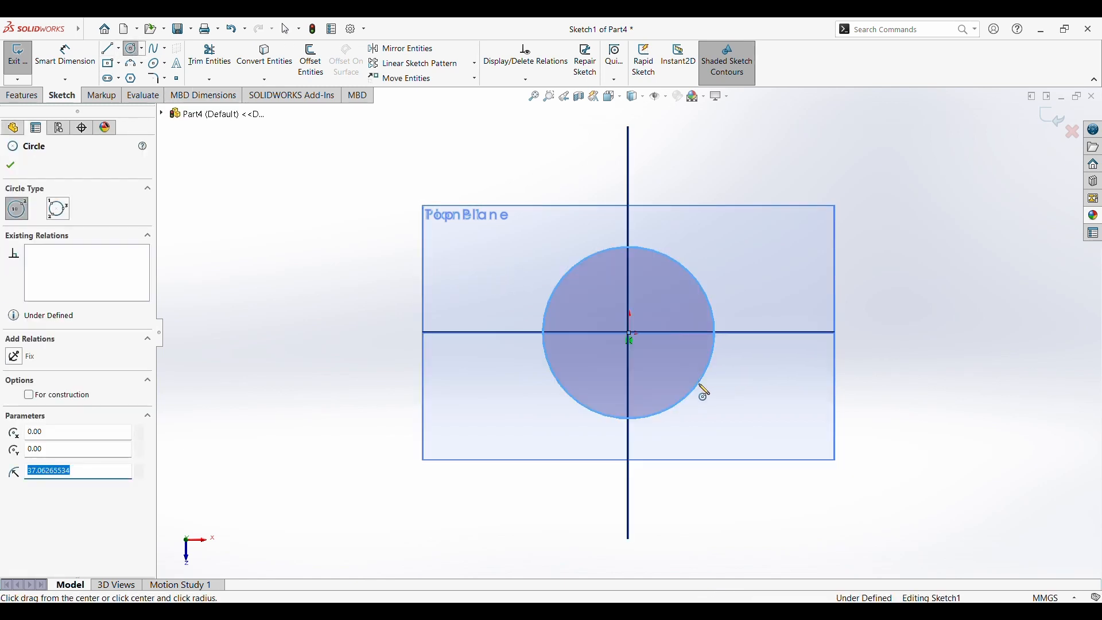
text(20.00)
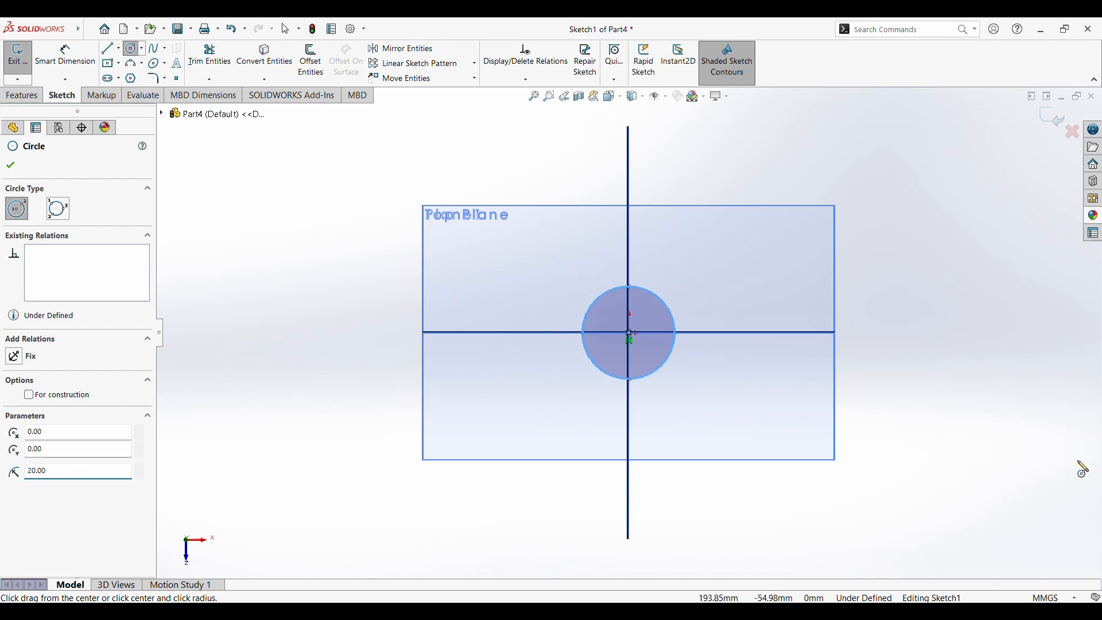
scroll(951, 432, down, 2)
click(10, 166)
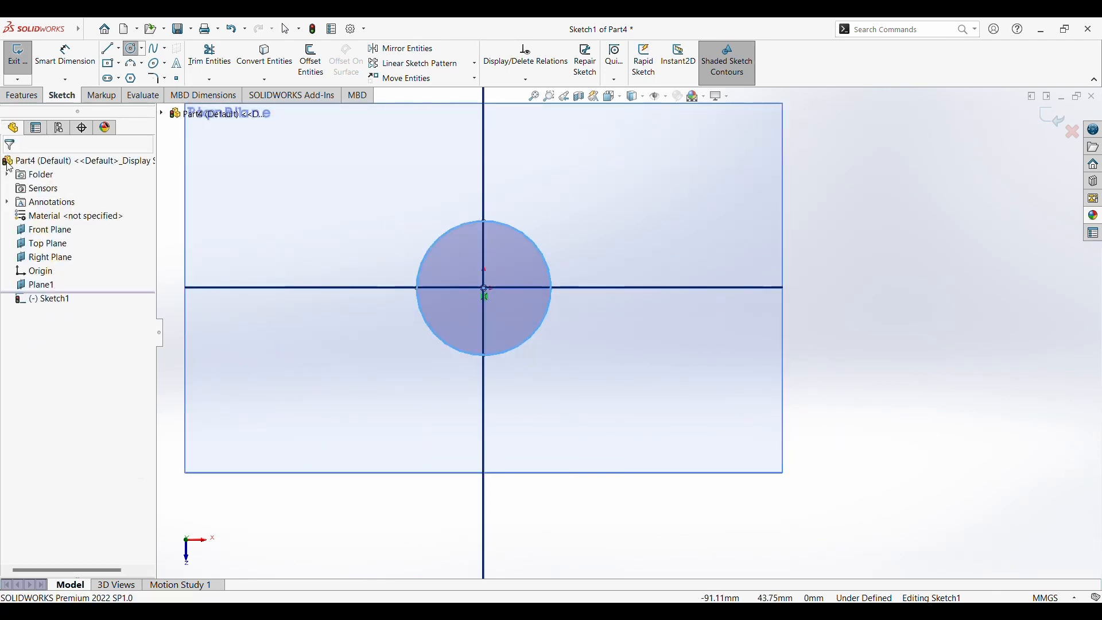
Dimension the circle with a diameter of 20 mm
click(80, 64)
click(551, 304)
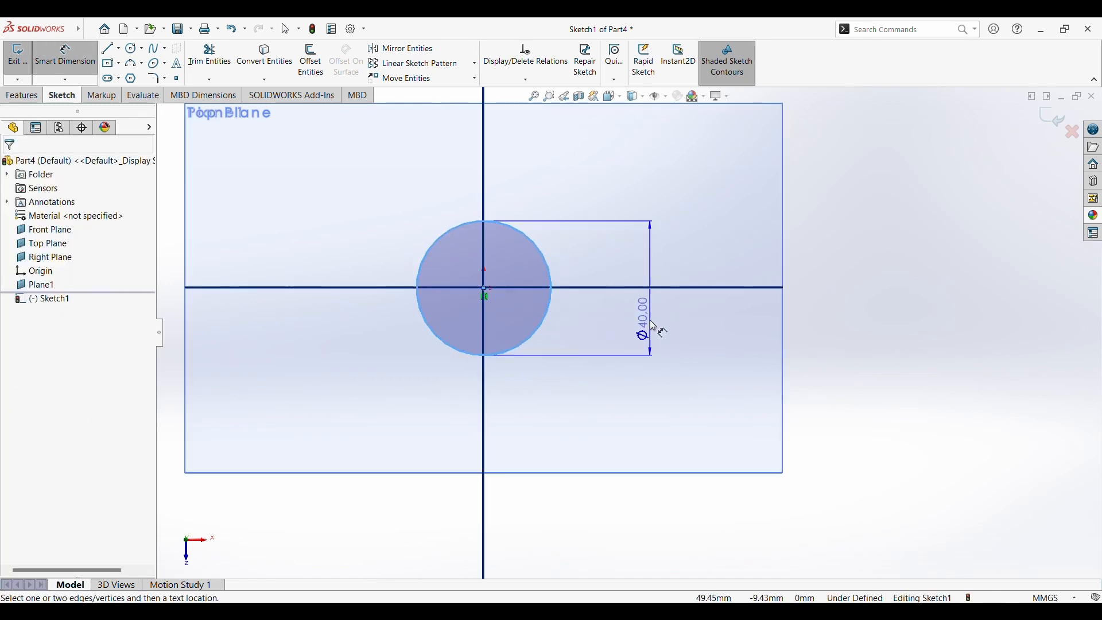
click(654, 326)
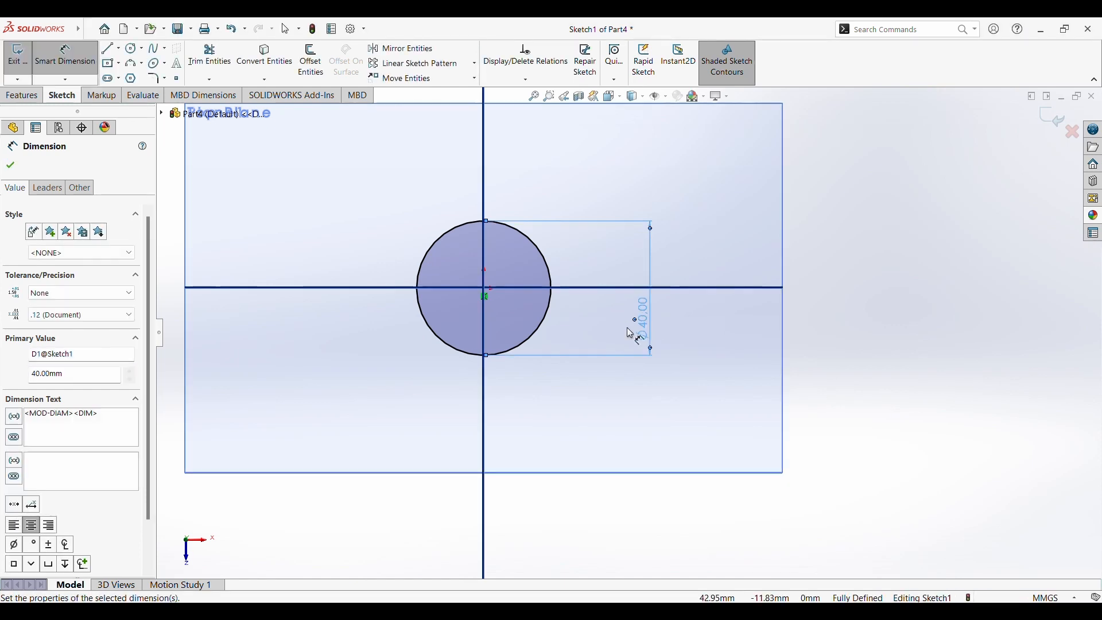
text(20)
key(Return)
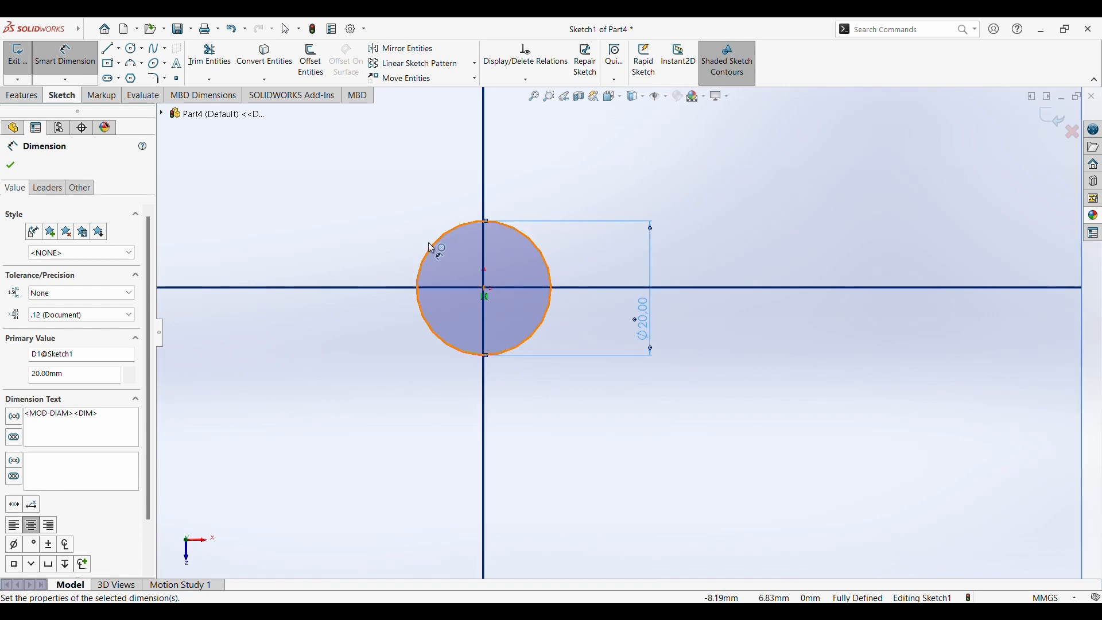
Sketch a concentric inner circle of radius 8 mm centred on the origin
click(131, 49)
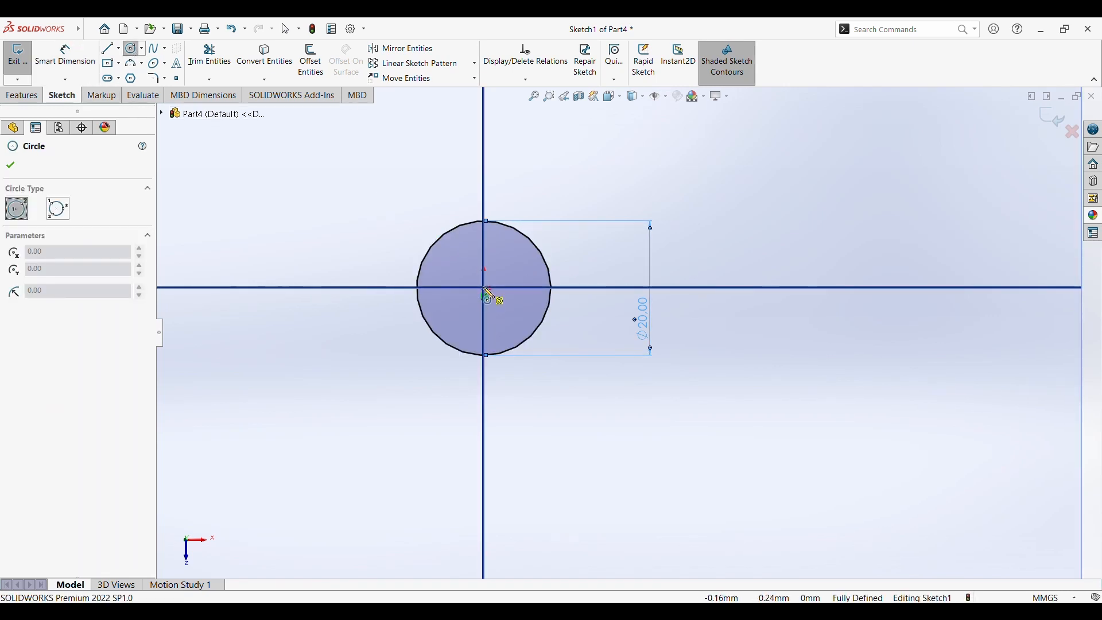
click(484, 288)
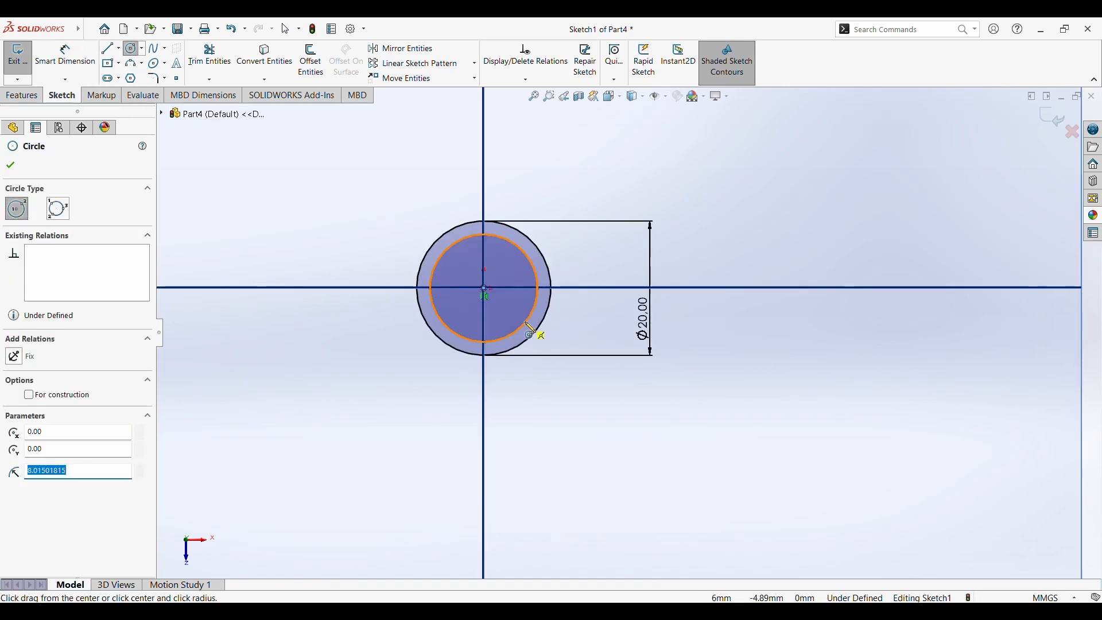
text(8)
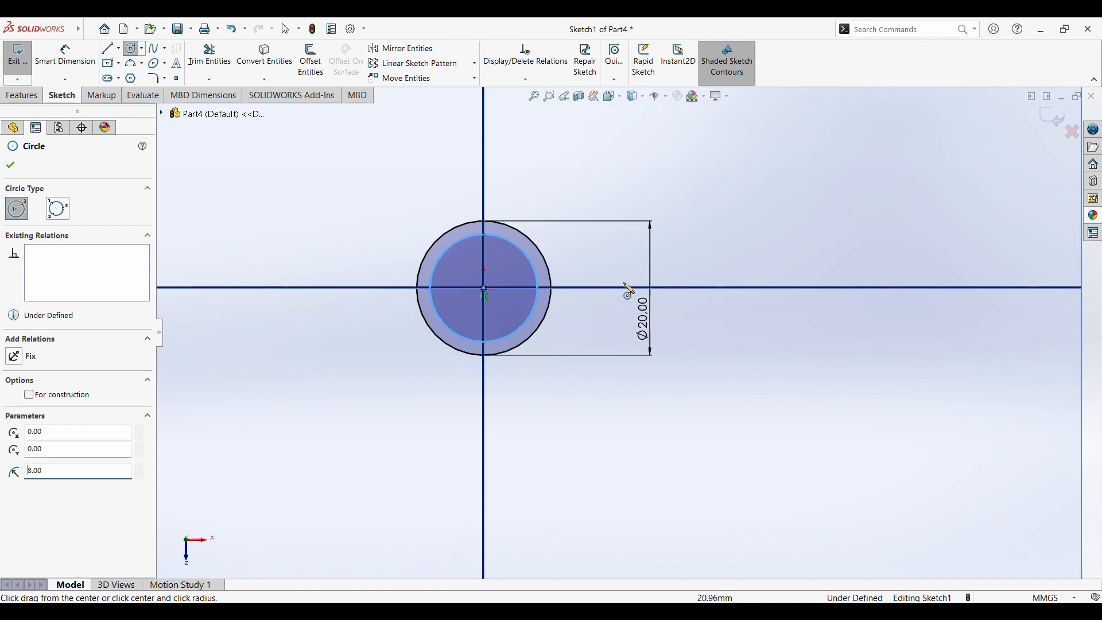
mouse_move(603, 298)
middle_down()
mouse_move(556, 243)
mouse_move(562, 197)
middle_up()
scroll(558, 221, up, 5)
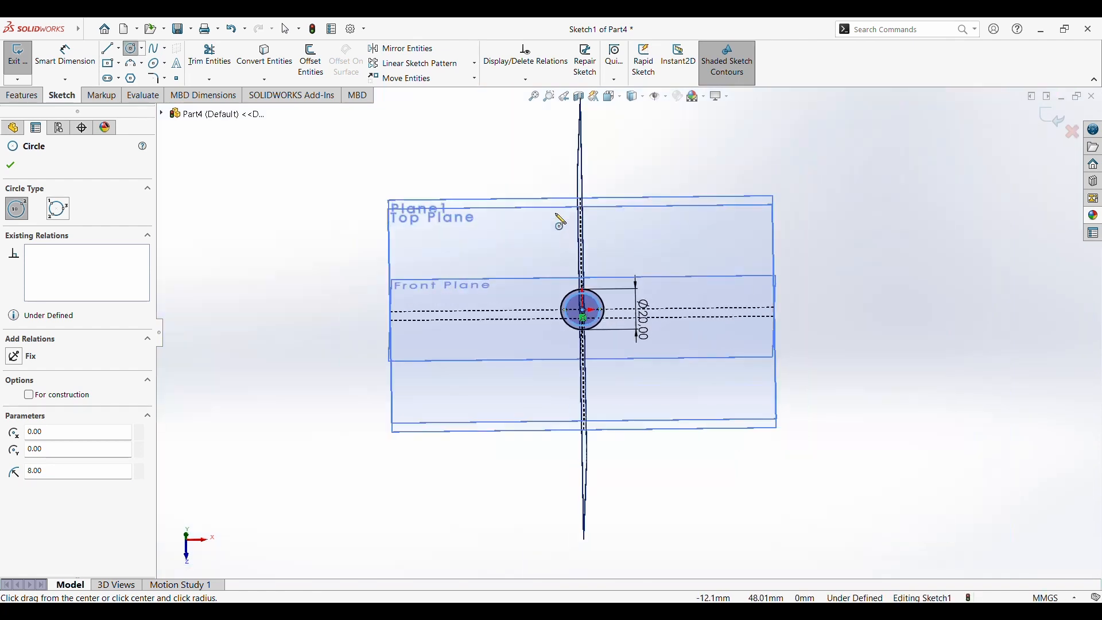
scroll(561, 223, down, 5)
scroll(637, 339, up, 6)
mouse_move(641, 351)
middle_down()
mouse_move(639, 402)
mouse_move(620, 433)
middle_up()
scroll(619, 430, down, 4)
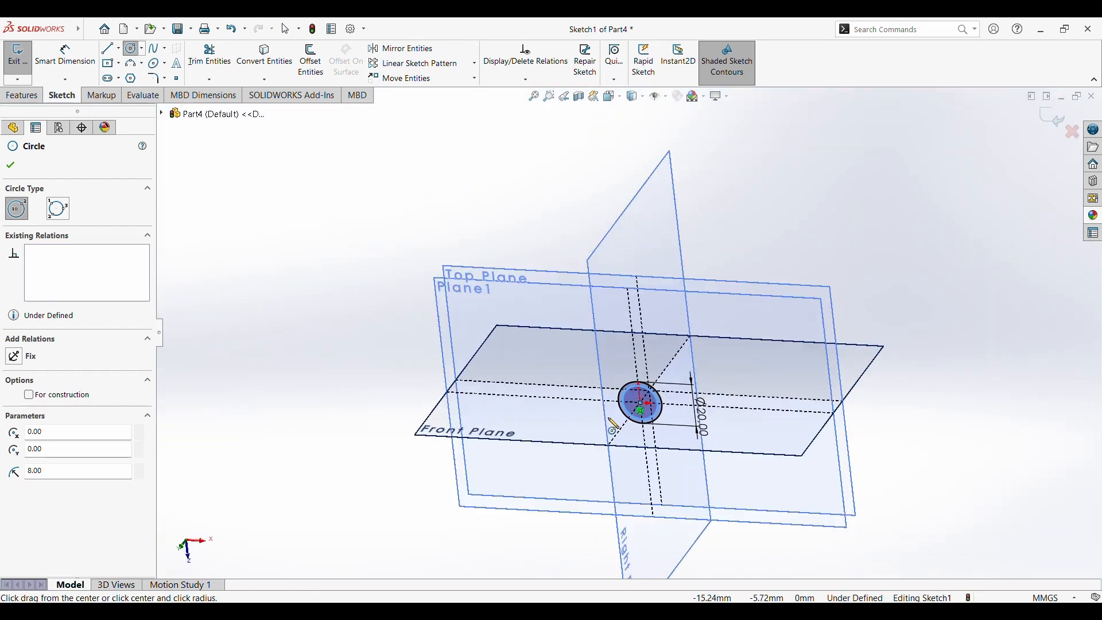
key(Escape)
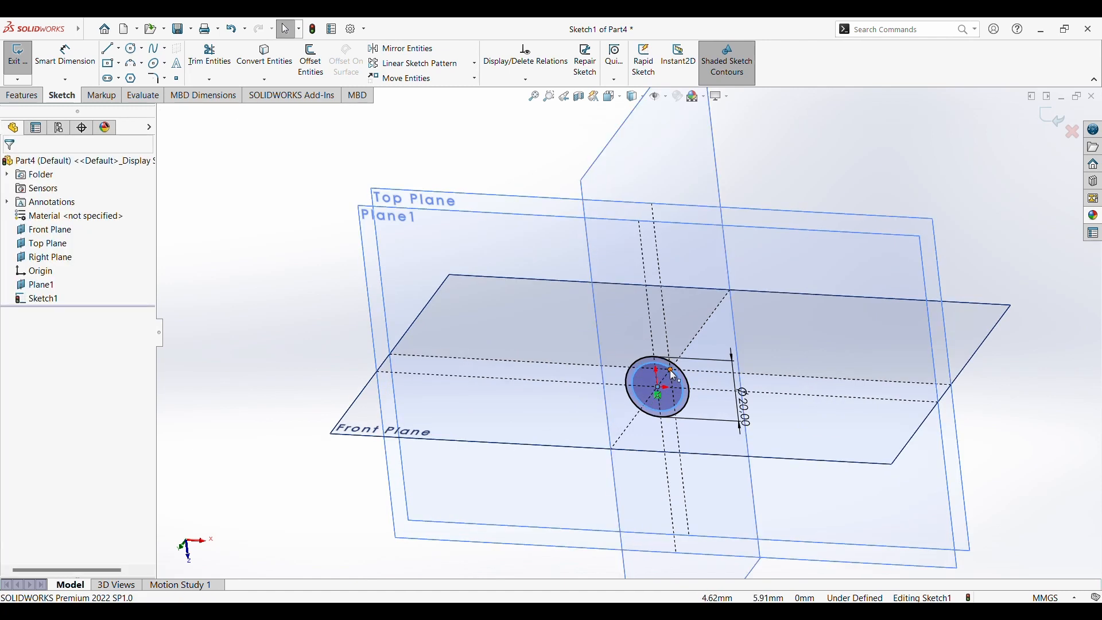
Add a 16 mm diameter dimension to the inner circle
click(683, 383)
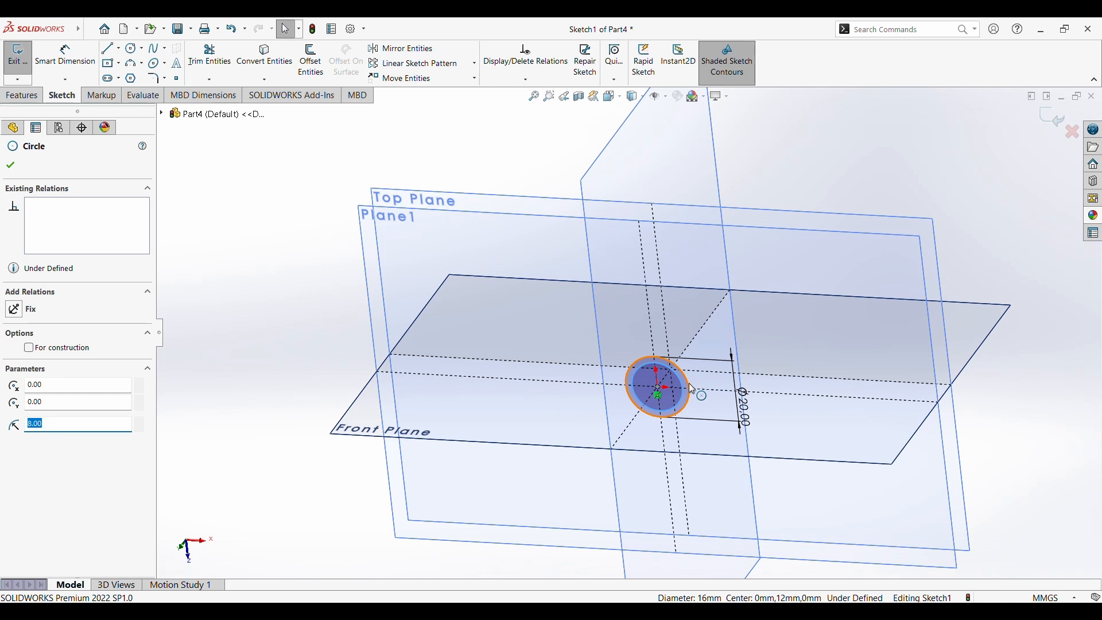
click(689, 384)
scroll(714, 403, down, 3)
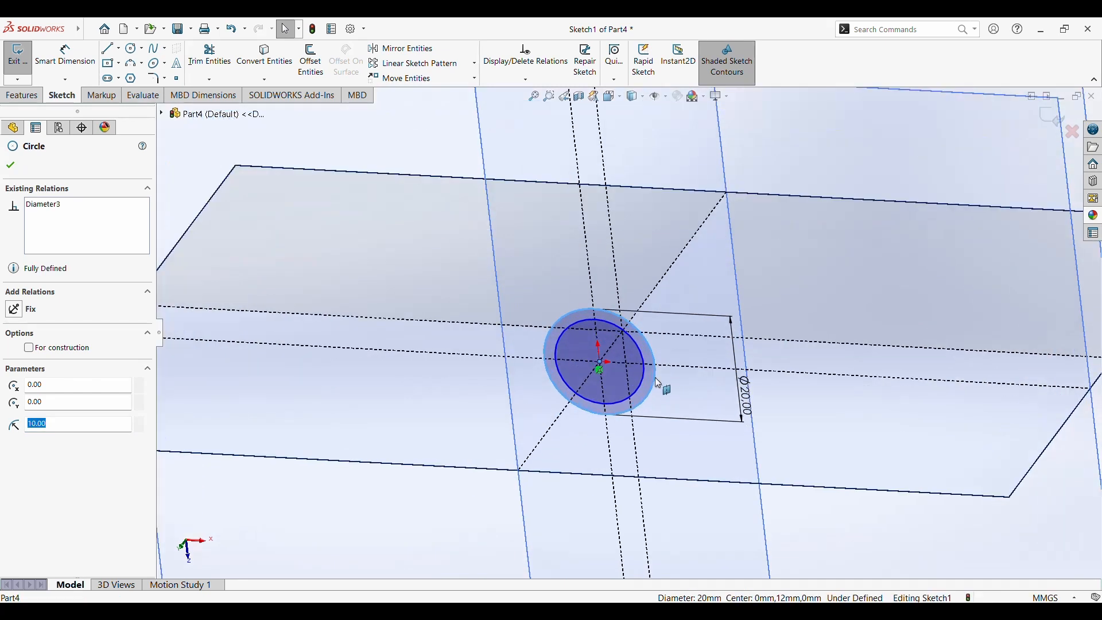
click(80, 66)
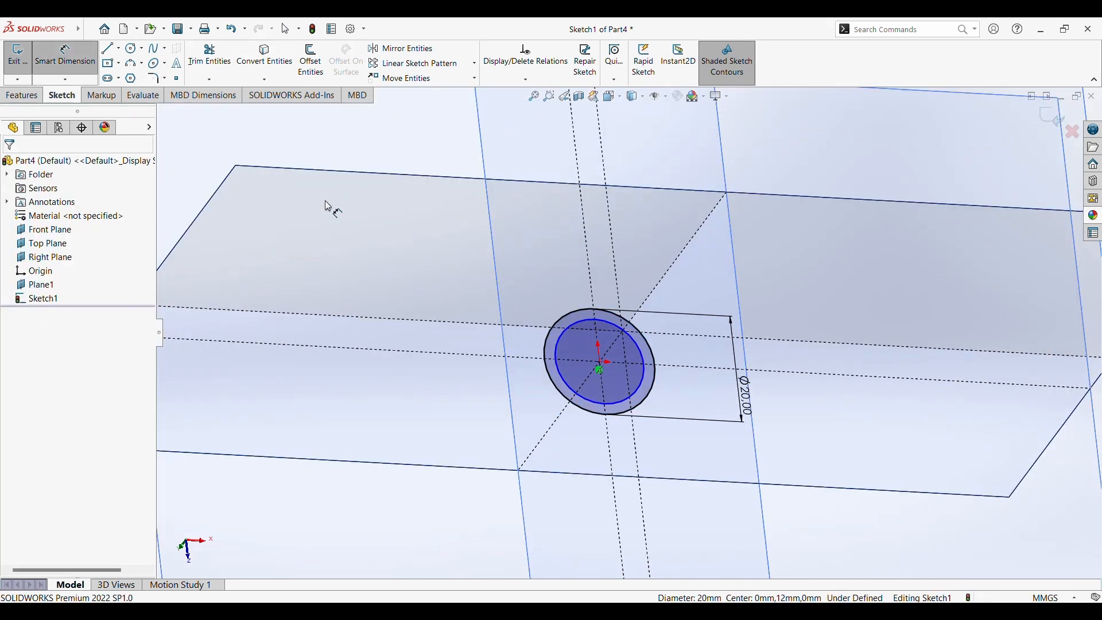
click(649, 370)
click(695, 370)
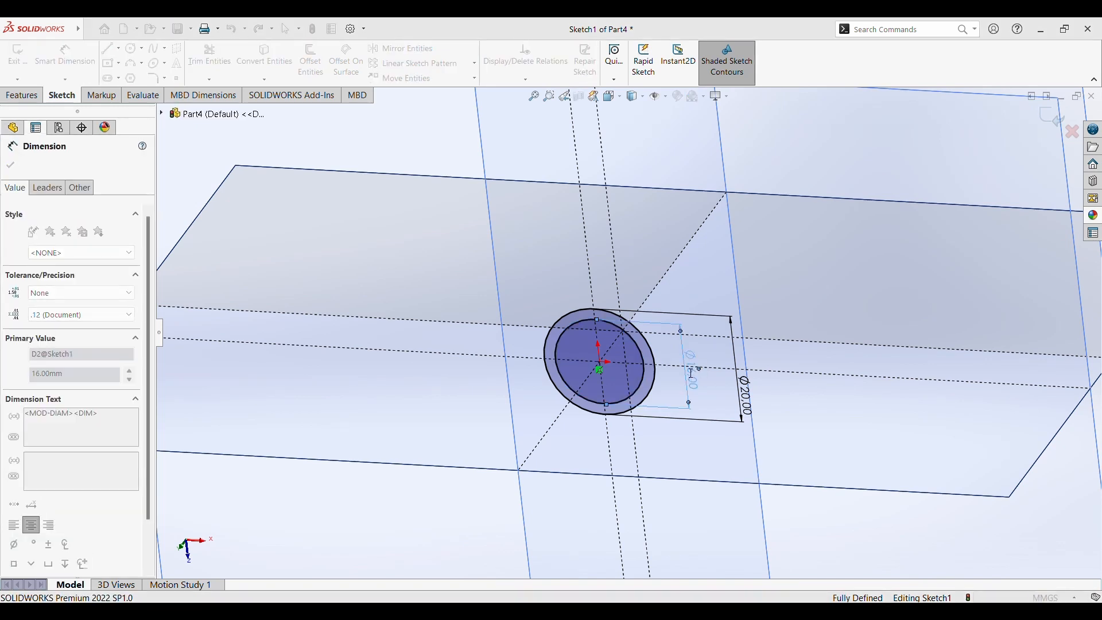
key(Escape)
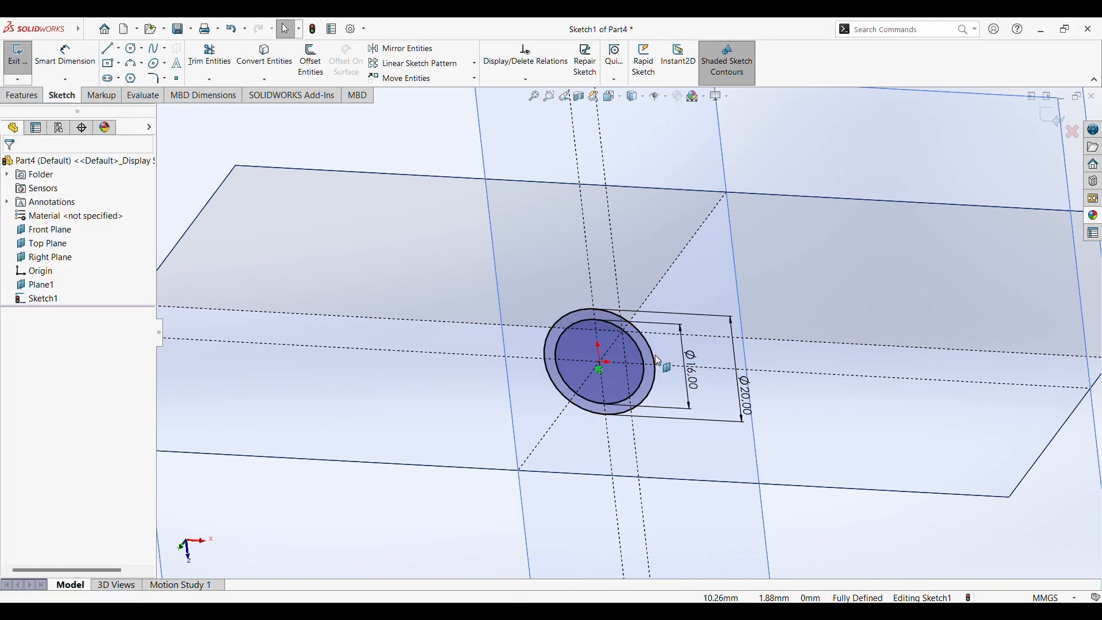
Delete the outer 20 mm circle and finish the sketch on the offset plane
click(652, 357)
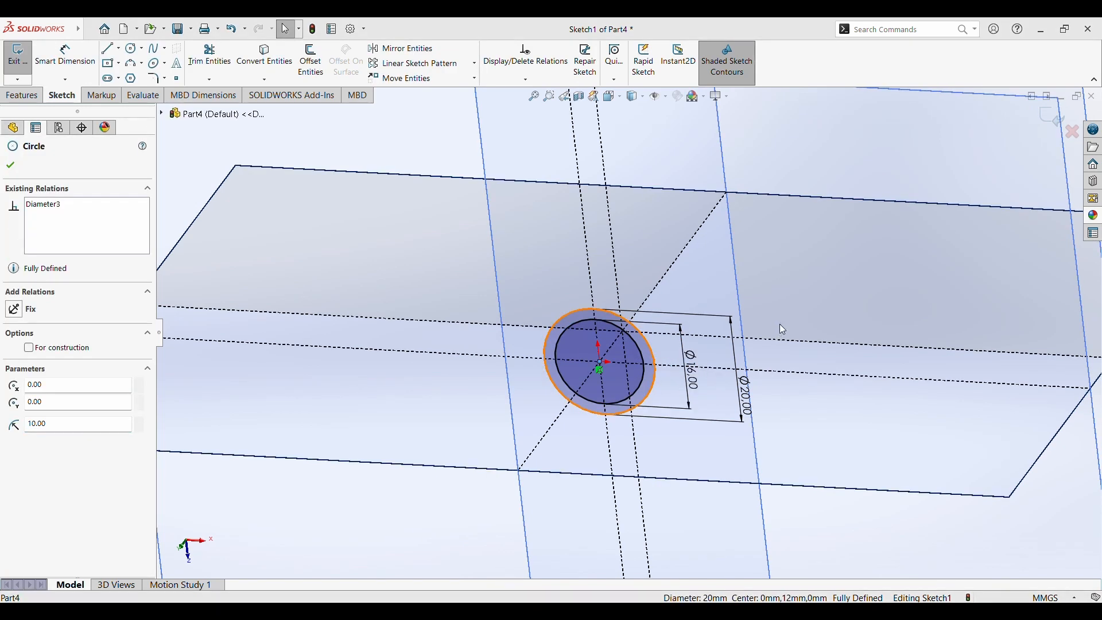
click(762, 318)
click(1053, 118)
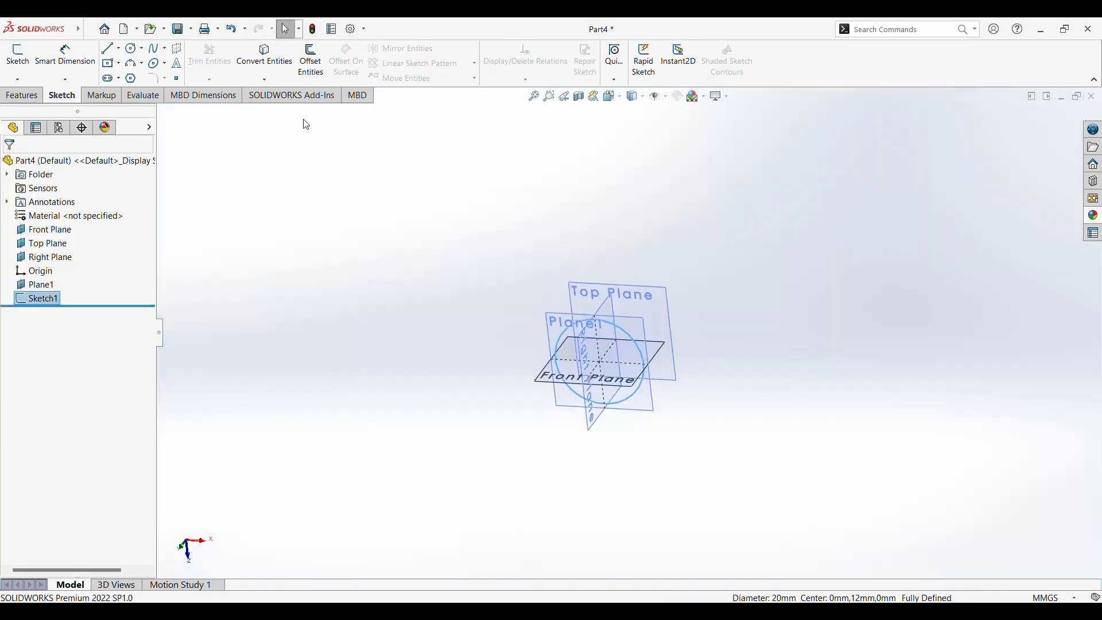
click(8, 65)
scroll(692, 351, up, 3)
scroll(692, 351, down, 3)
middle_drag(530, 359, 576, 387)
scroll(521, 306, down, 3)
click(485, 211)
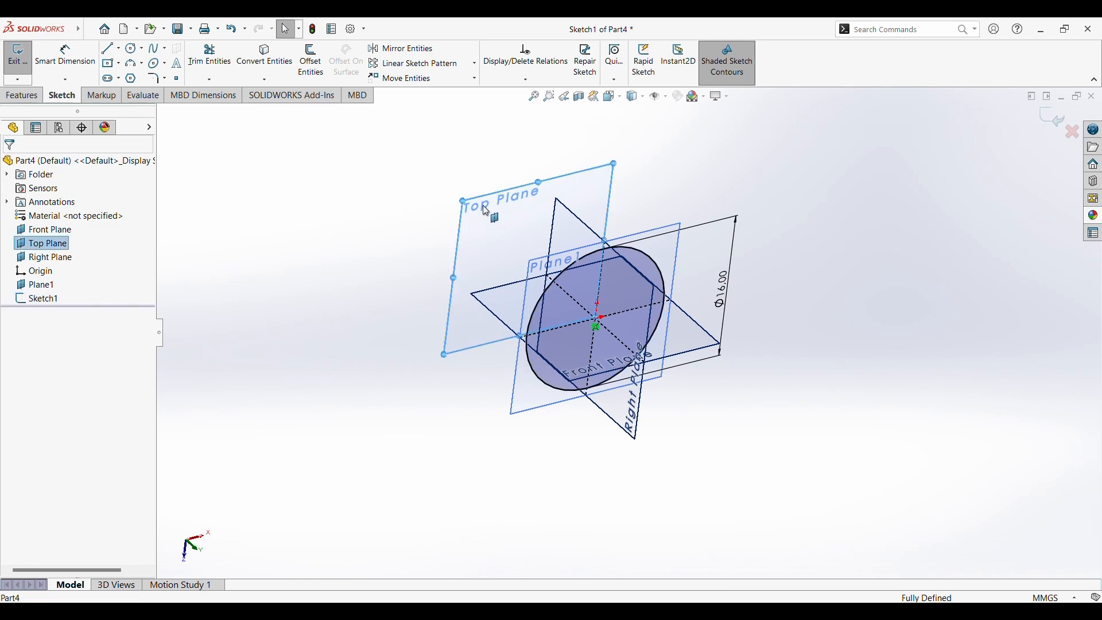
click(134, 48)
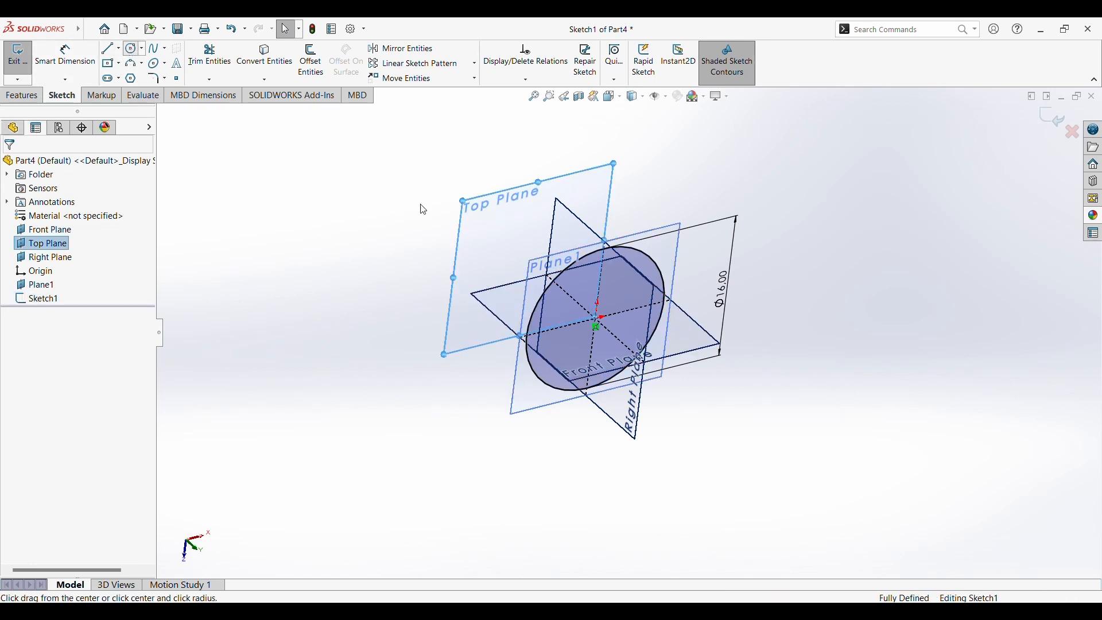
key(Escape)
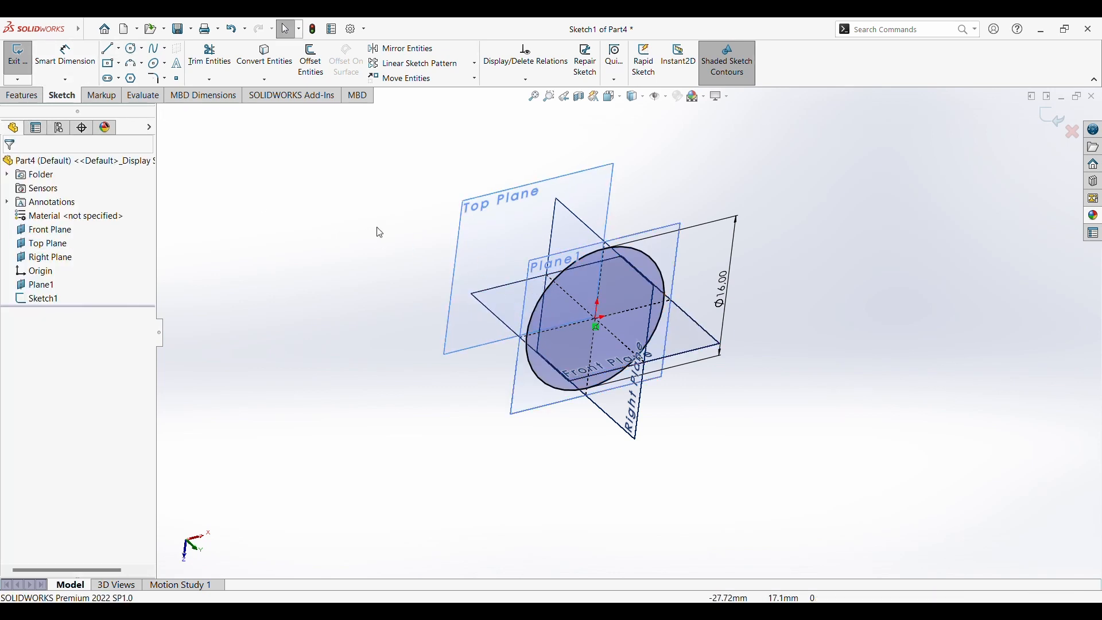
click(17, 56)
Start a sketch on the Top Plane and draw a circle of radius 10 mm centred on the origin
click(18, 56)
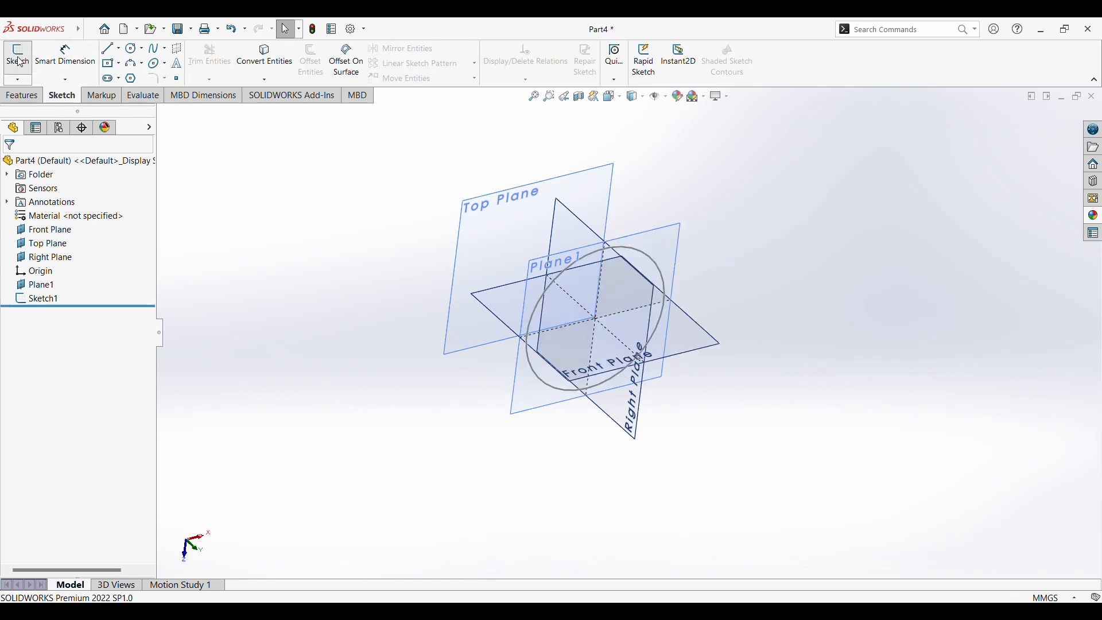
click(503, 239)
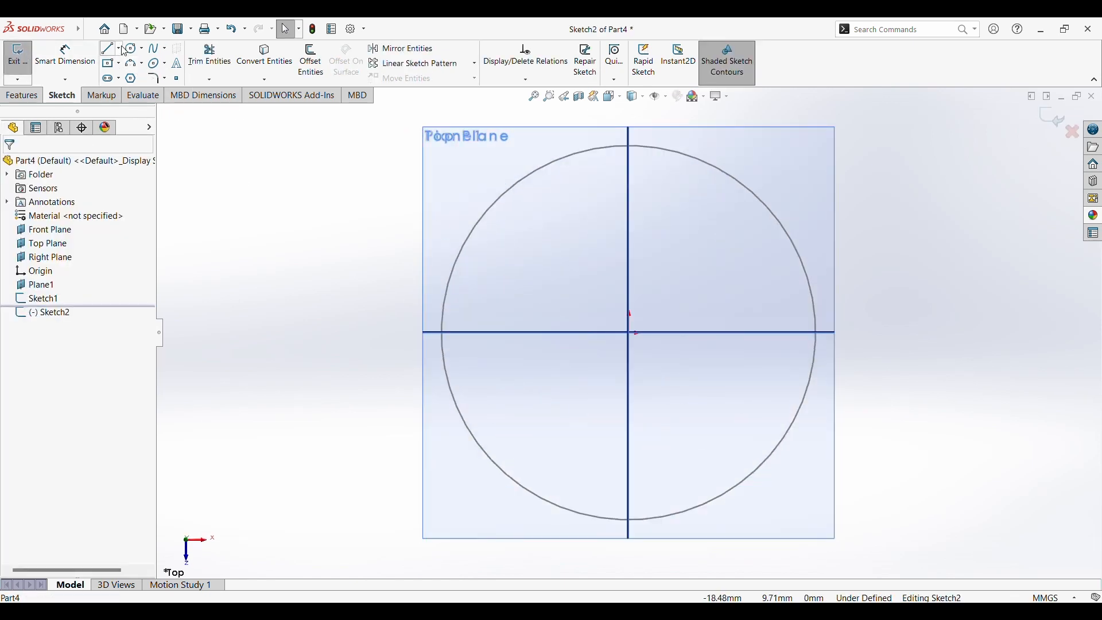
click(134, 48)
drag(630, 332, 866, 362)
text(10)
key(Return)
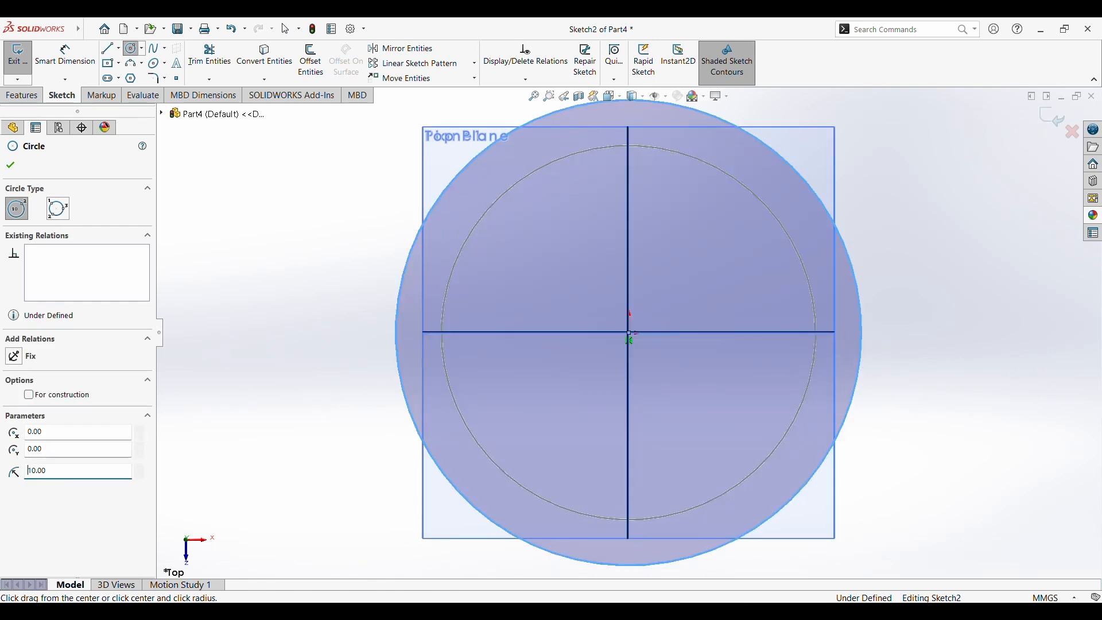
Add a 20 mm diameter dimension to the circle on the Top Plane and finish the sketch
scroll(861, 345, up, 4)
middle_drag(862, 343, 930, 253)
click(65, 58)
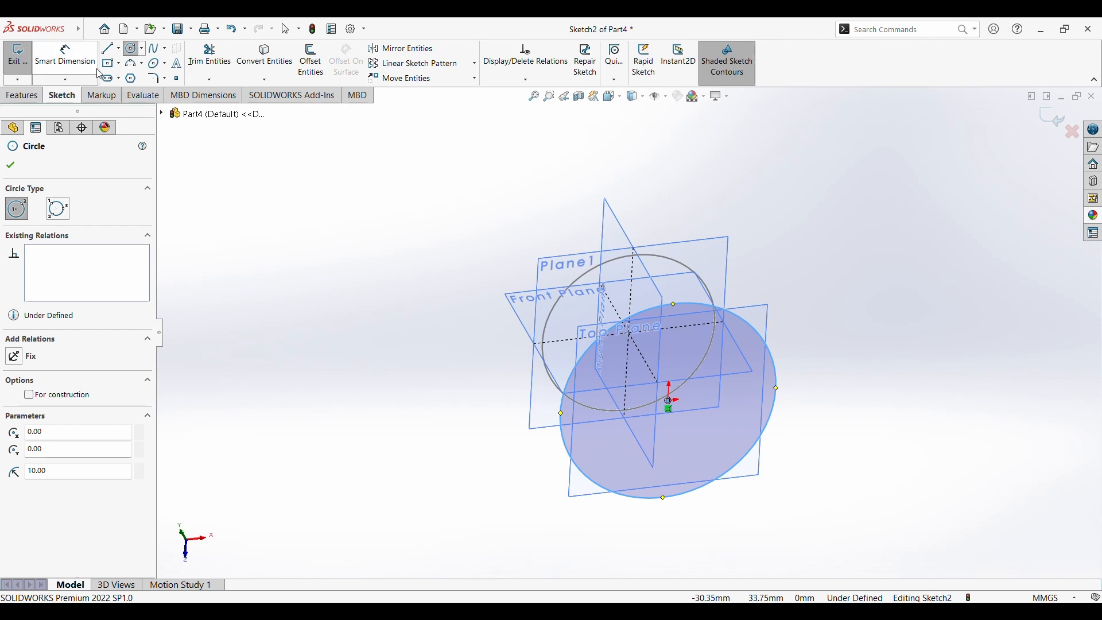
click(779, 403)
click(821, 419)
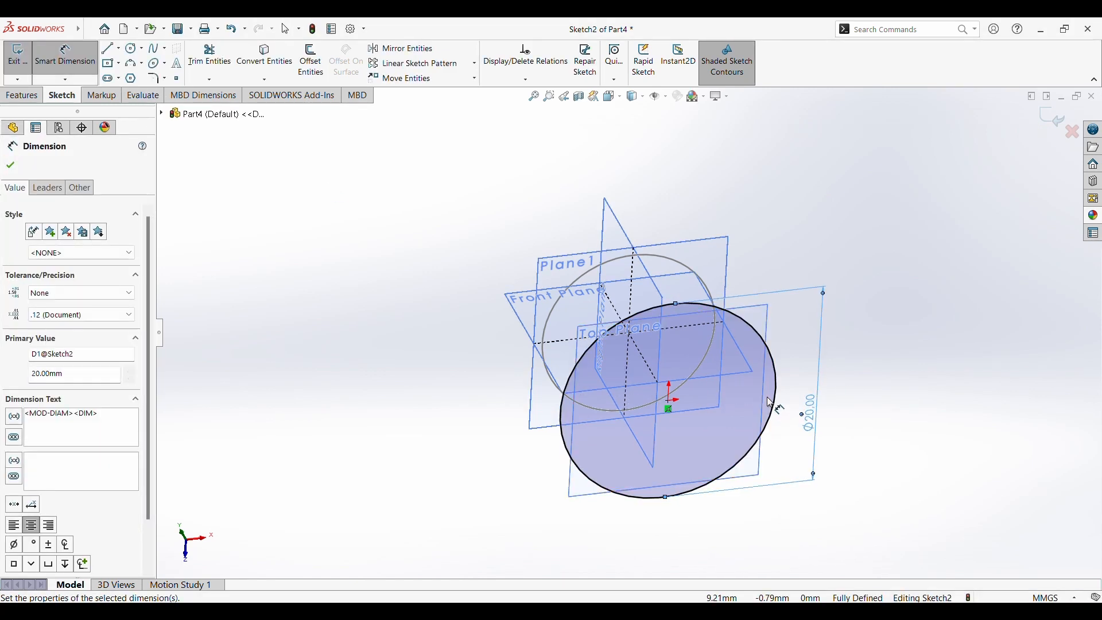
click(1048, 128)
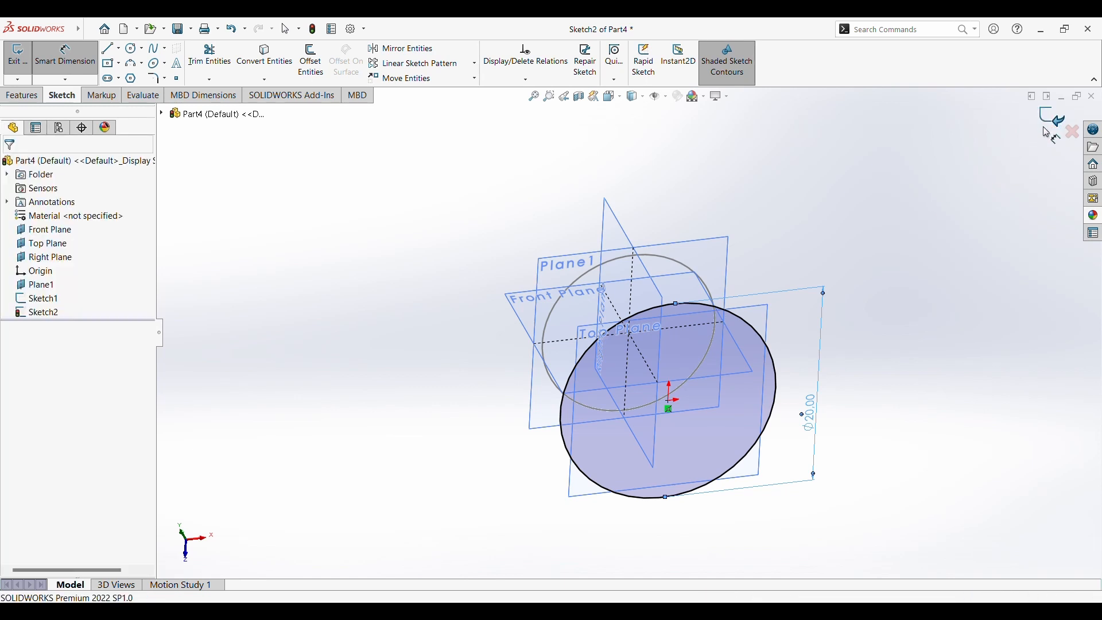
key(Escape)
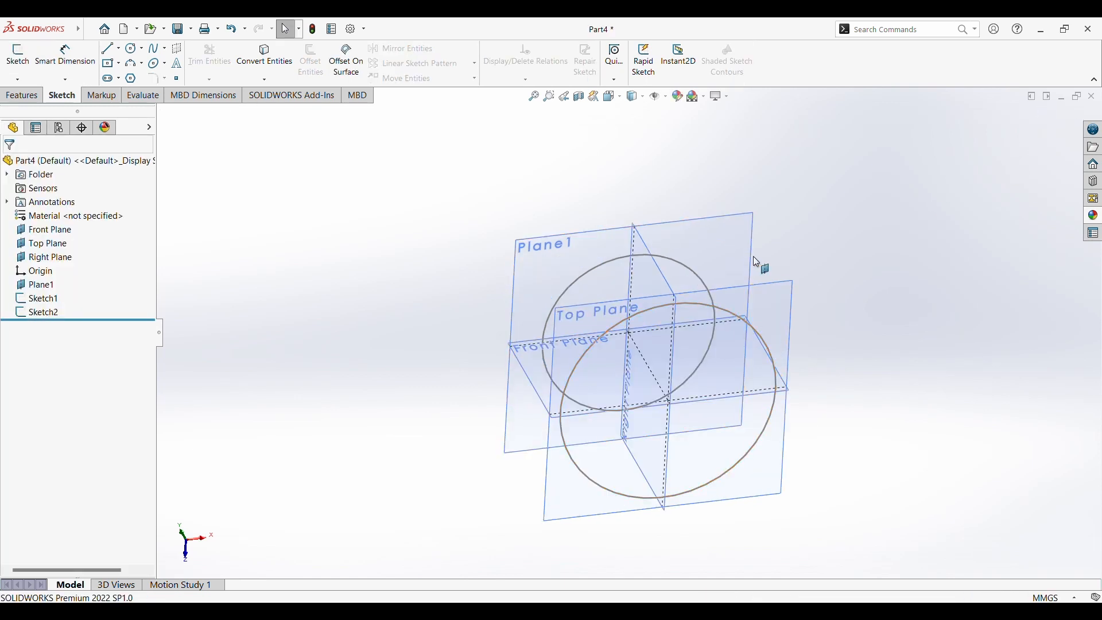
Loft a solid body from the circle on the offset plane to the Top Plane circle, with the reference planes hidden
mouse_move(753, 256)
middle_down()
mouse_move(727, 348)
mouse_move(708, 365)
mouse_move(755, 120)
mouse_move(696, 120)
mouse_move(708, 166)
middle_up()
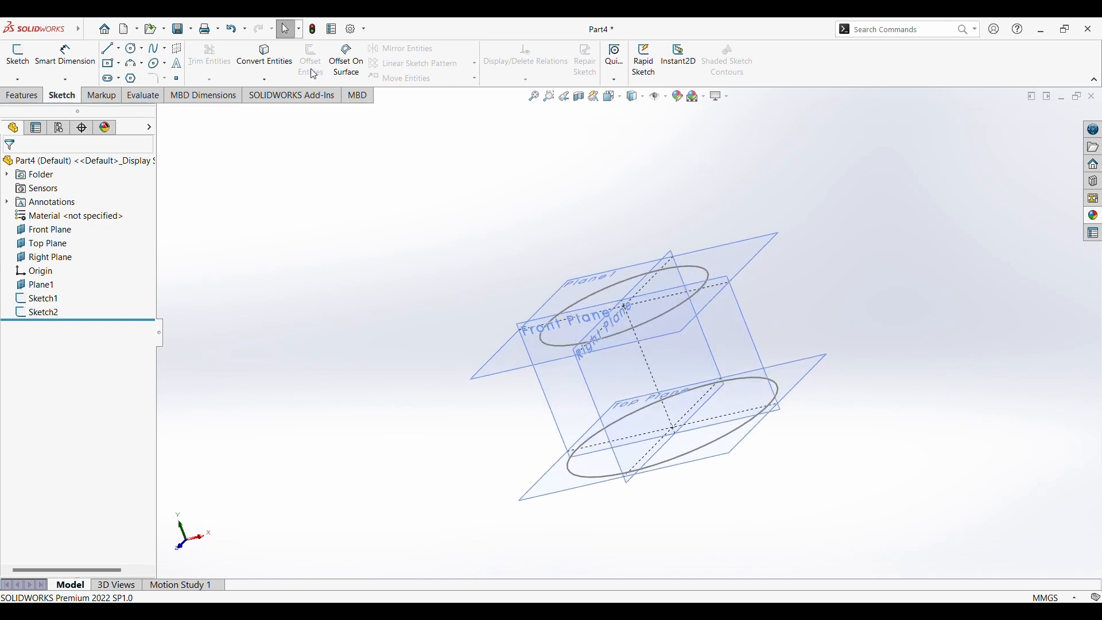
click(22, 95)
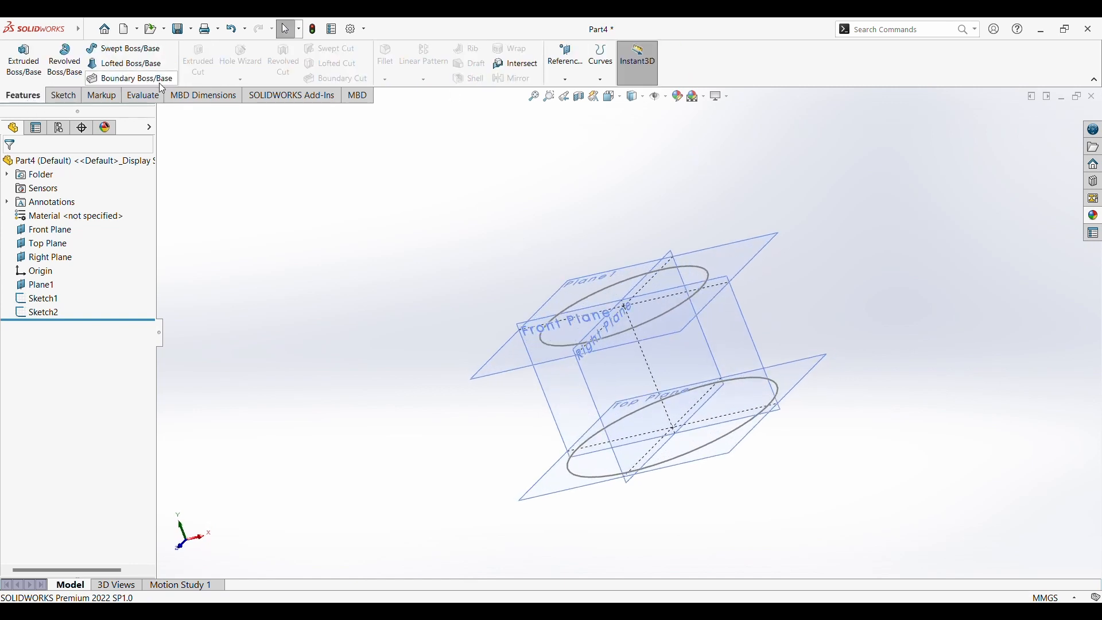
click(646, 322)
click(675, 461)
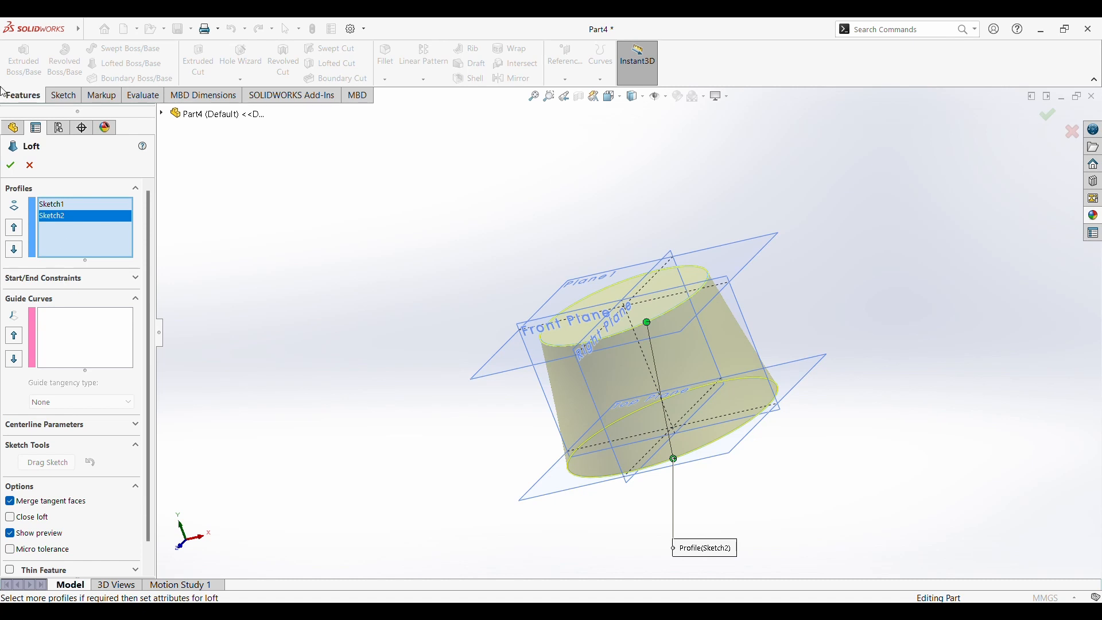
middle_drag(507, 401, 539, 367)
click(657, 104)
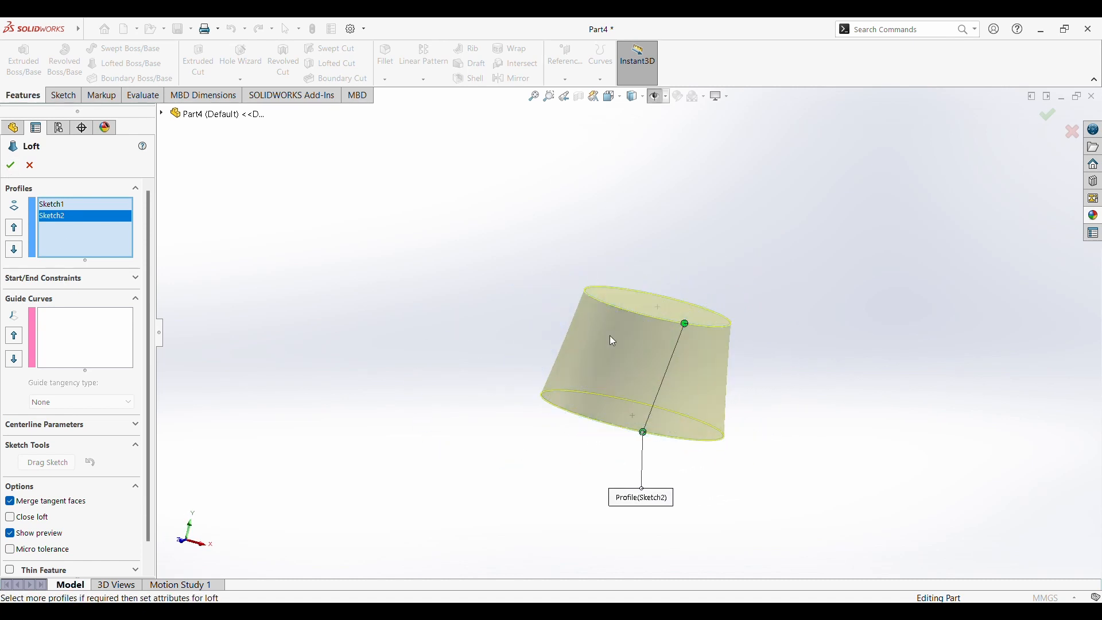
middle_drag(610, 335, 678, 425)
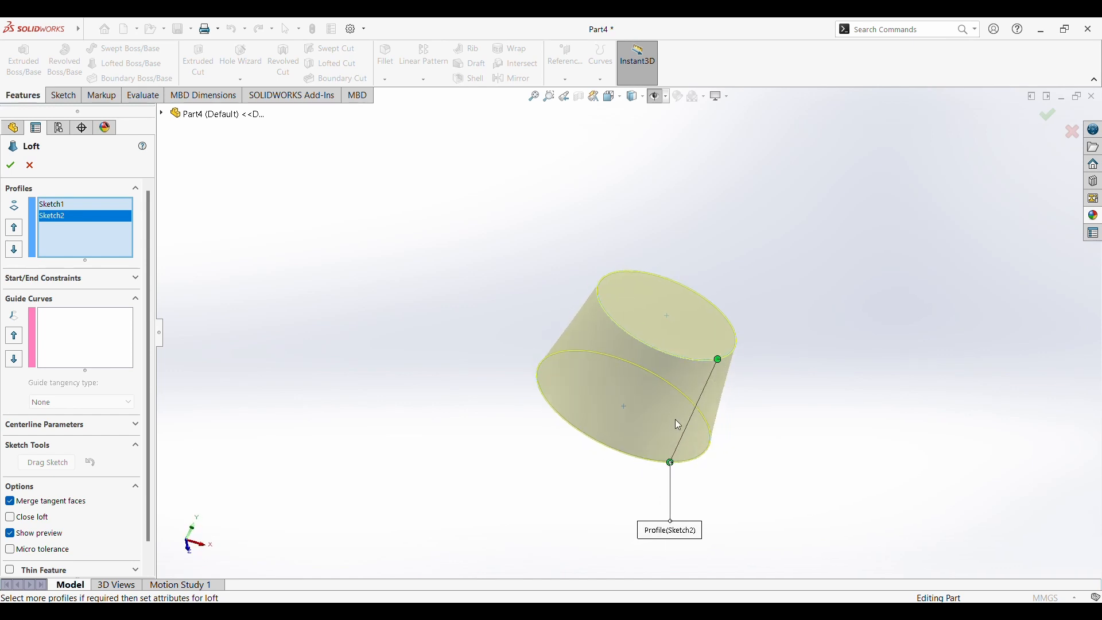
click(12, 166)
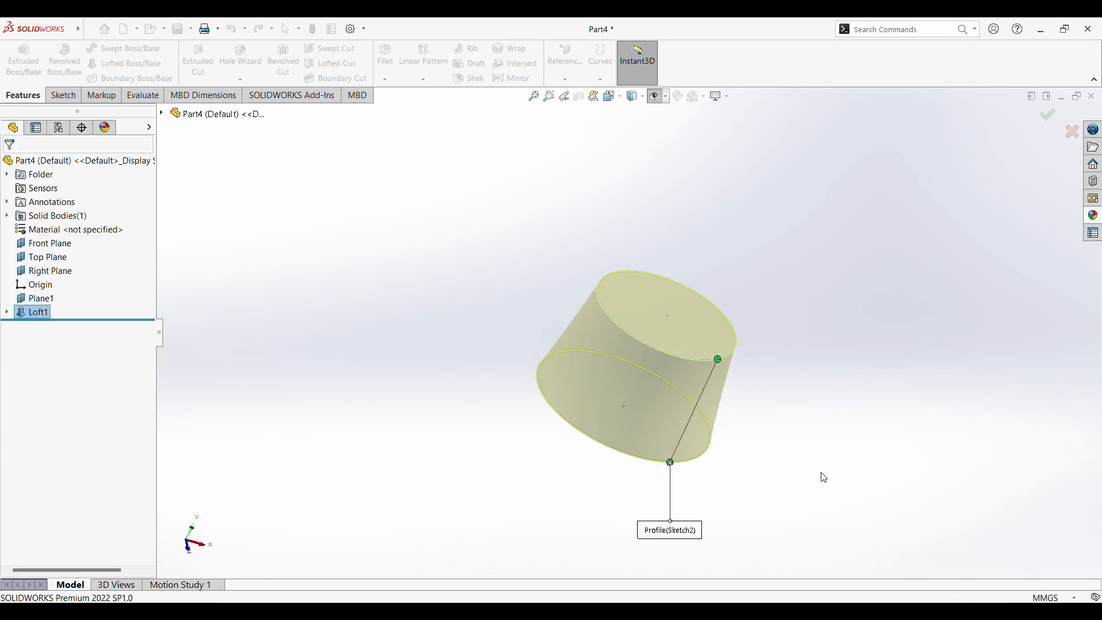
middle_drag(822, 475, 725, 517)
click(803, 495)
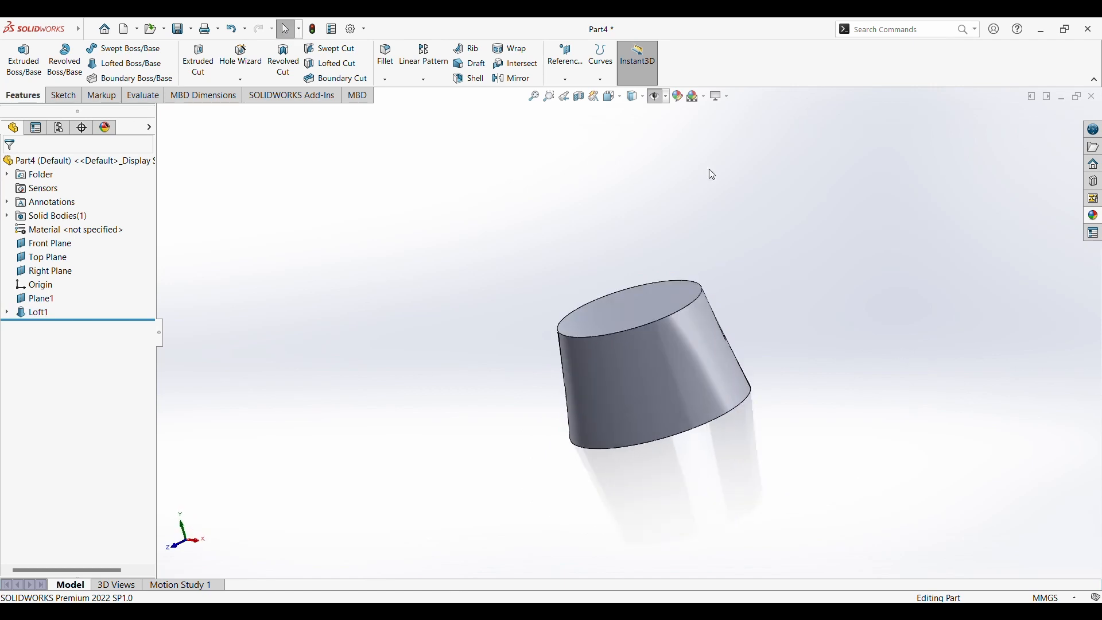
Apply the satin finish stainless steel appearance from the Metal > Steel library to the whole part
click(678, 96)
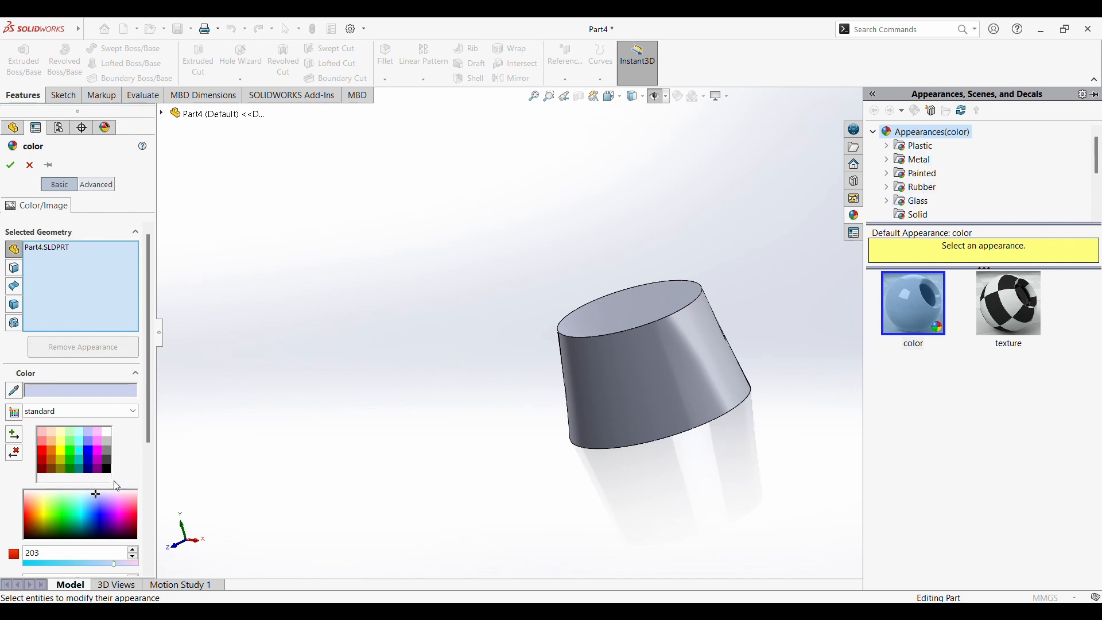
scroll(941, 184, down, 3)
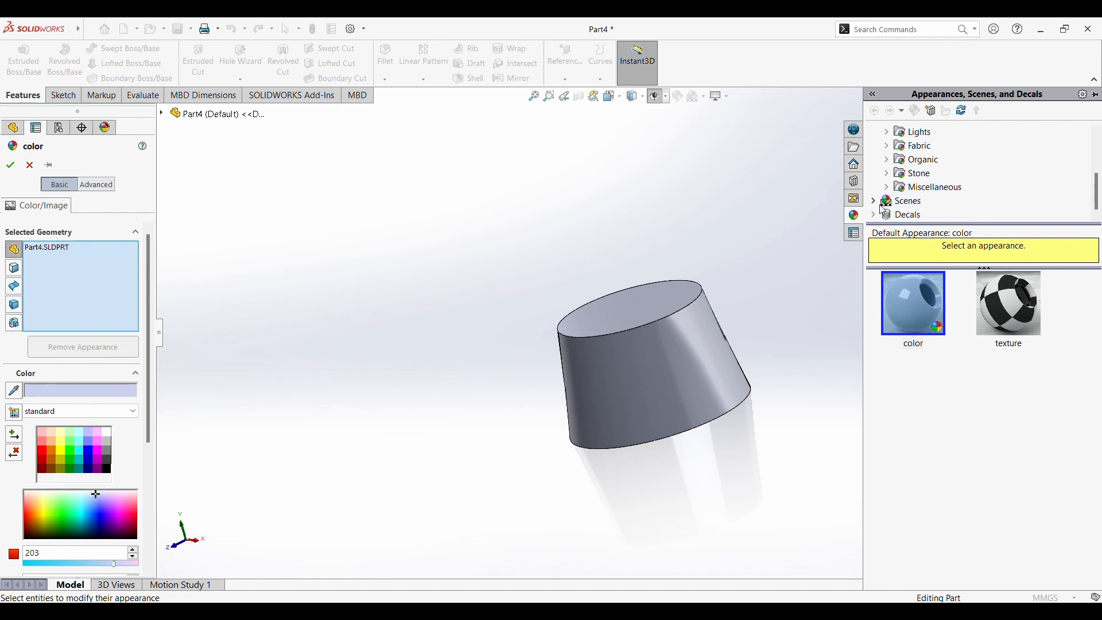
click(873, 202)
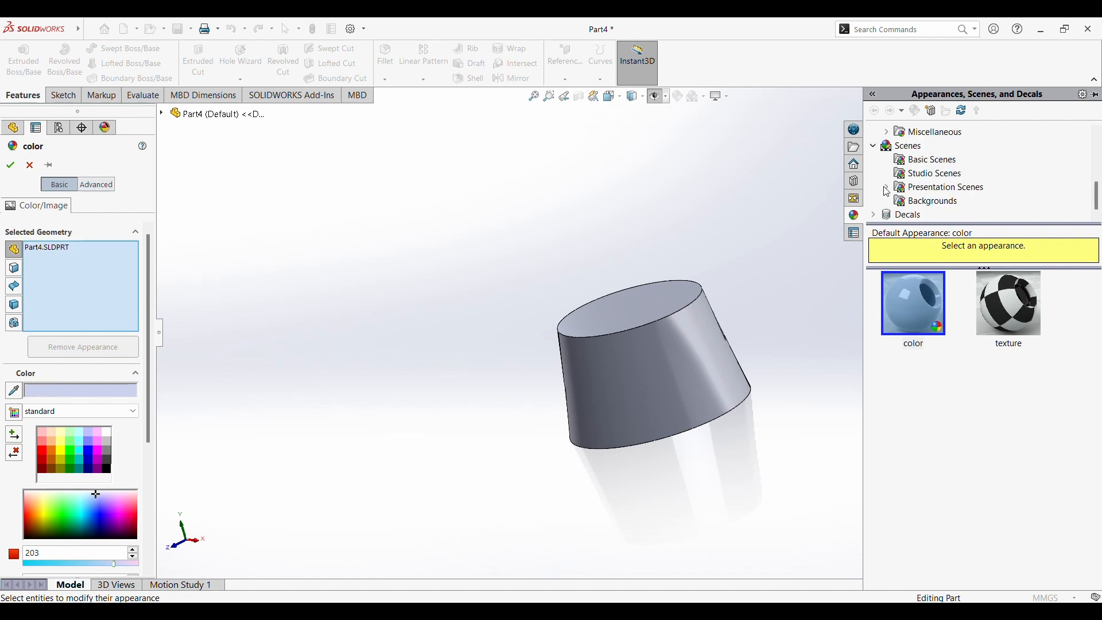
scroll(886, 172, up, 5)
click(886, 146)
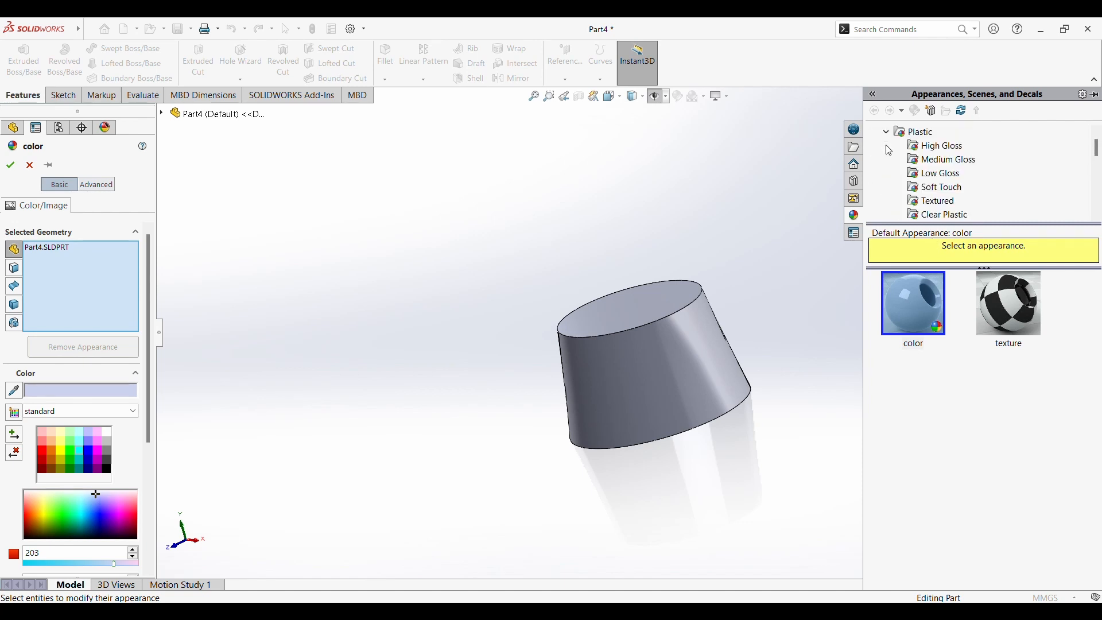
click(891, 147)
click(893, 133)
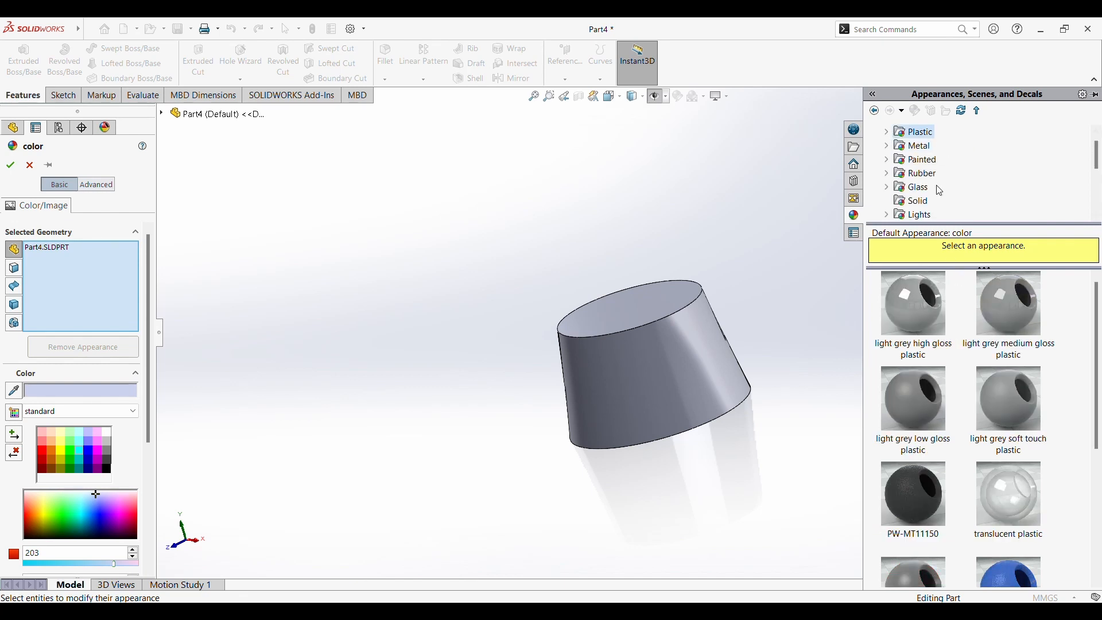
click(887, 146)
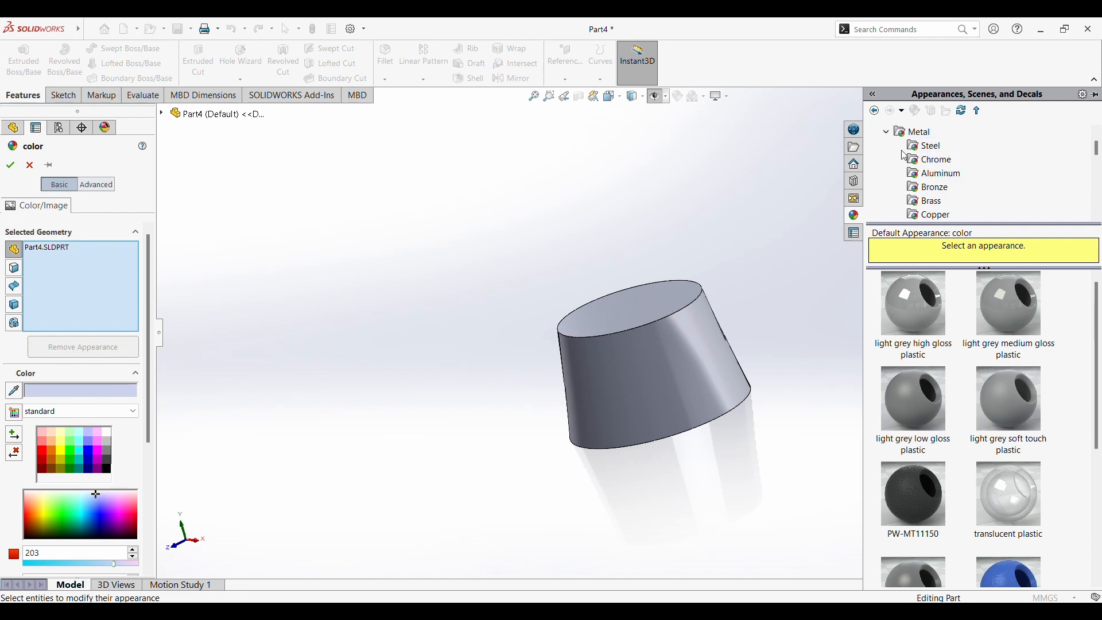
click(925, 147)
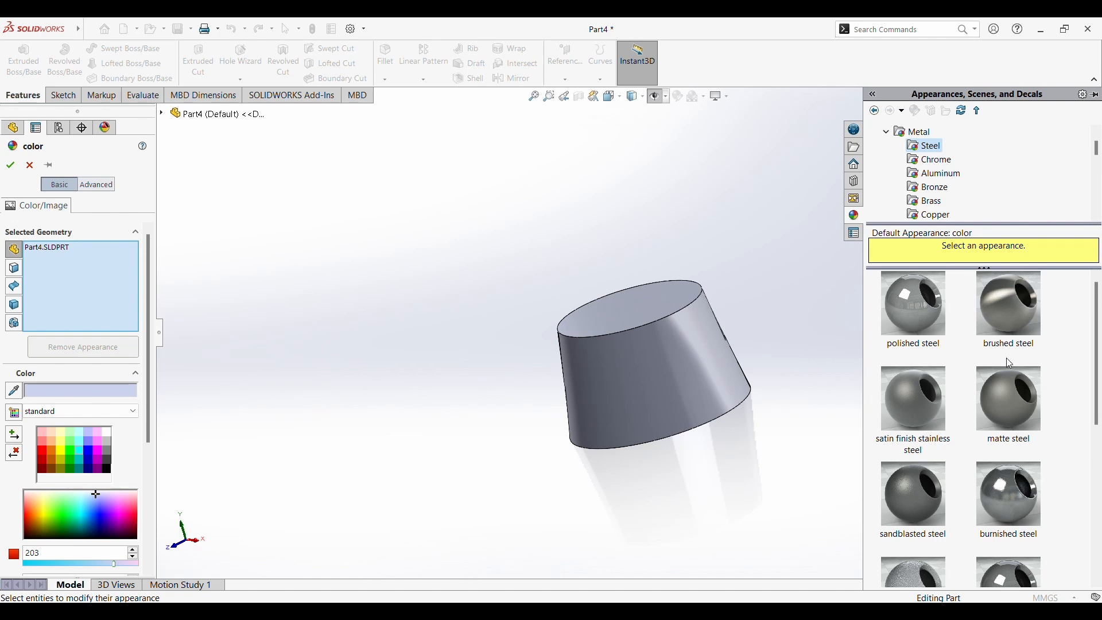
scroll(1006, 357, down, 3)
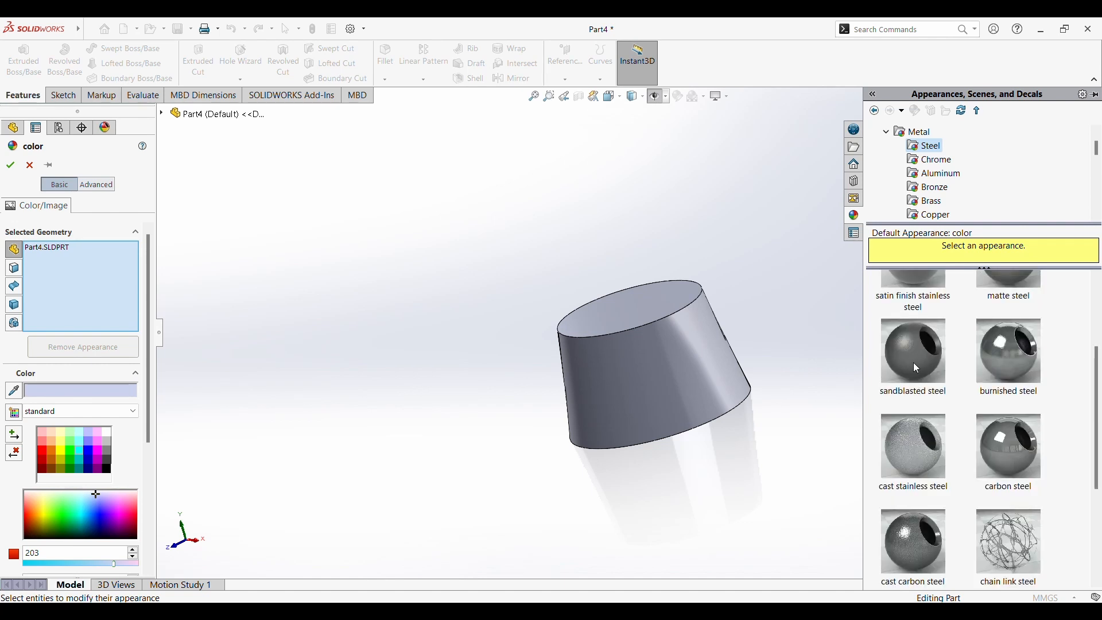
scroll(914, 366, up, 3)
click(912, 421)
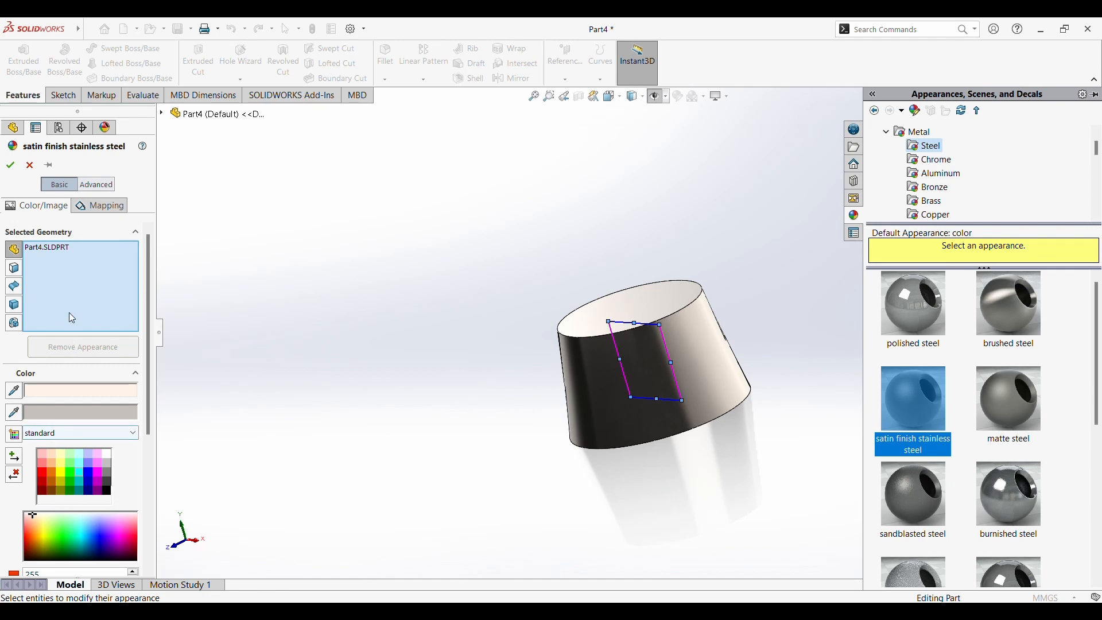
scroll(74, 414, down, 4)
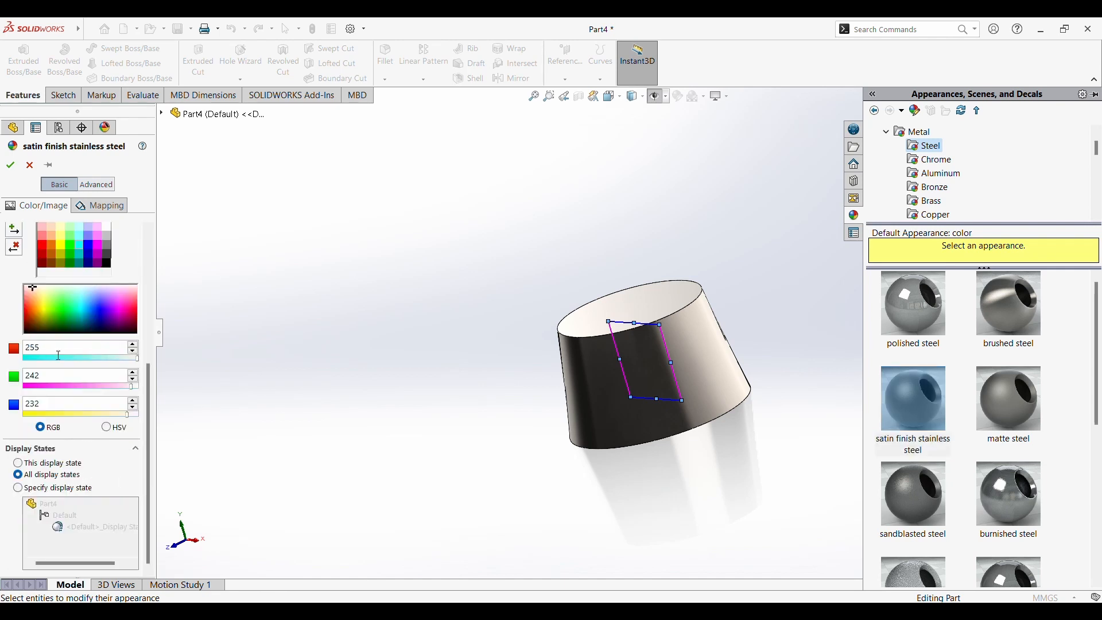
click(44, 348)
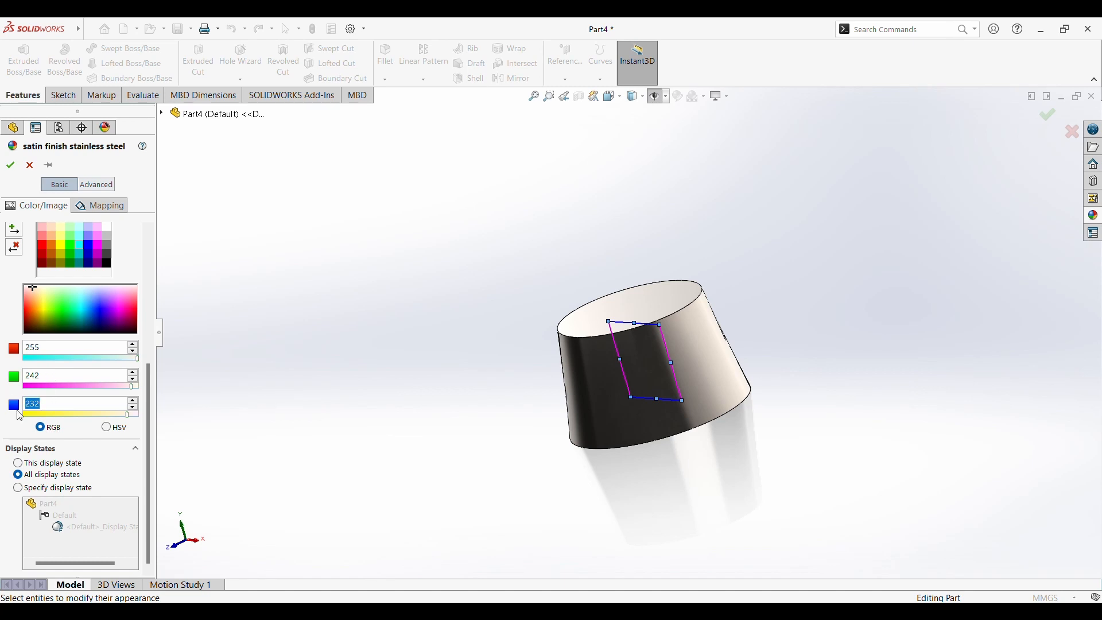
click(11, 165)
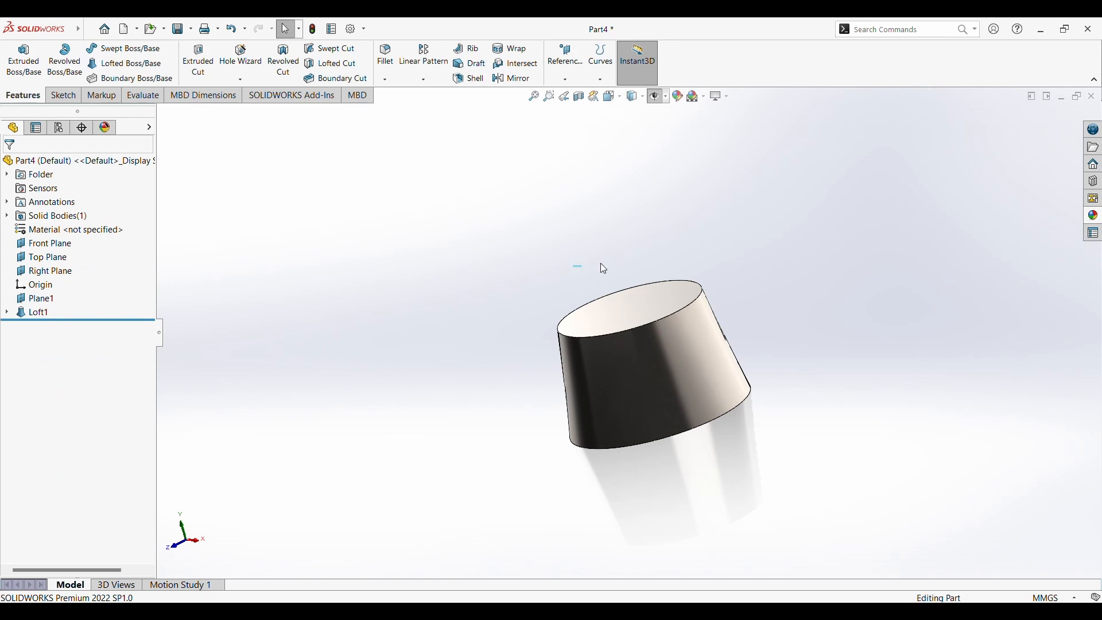
Start a sketch on the loft's larger bottom face and draw a circle about 13.8 mm in diameter centred on the origin
middle_drag(596, 263, 820, 314)
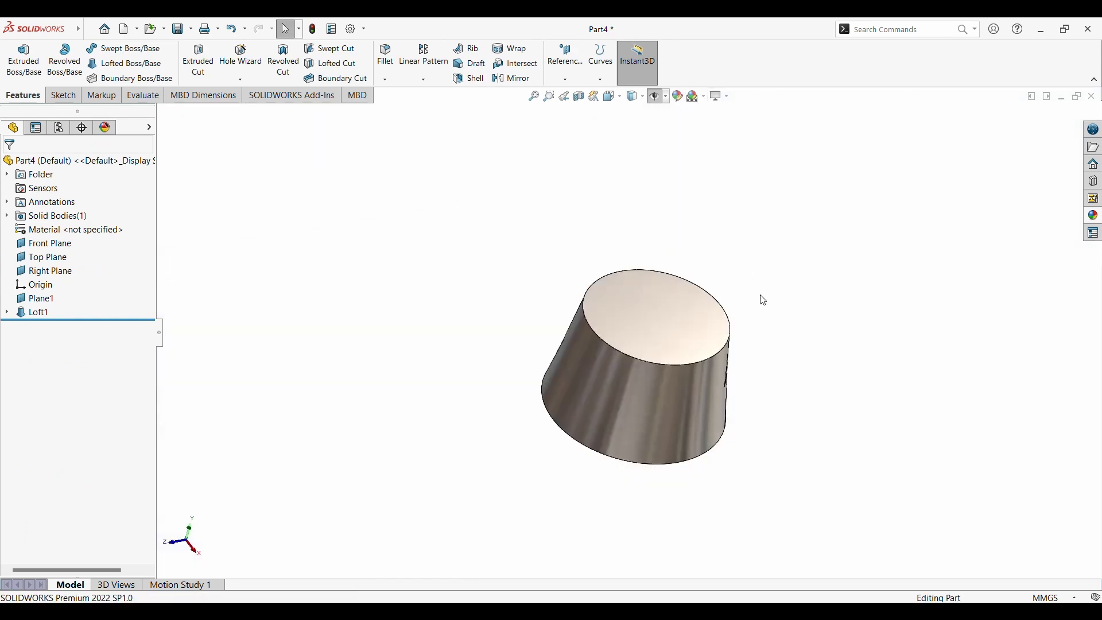
middle_drag(760, 297, 705, 192)
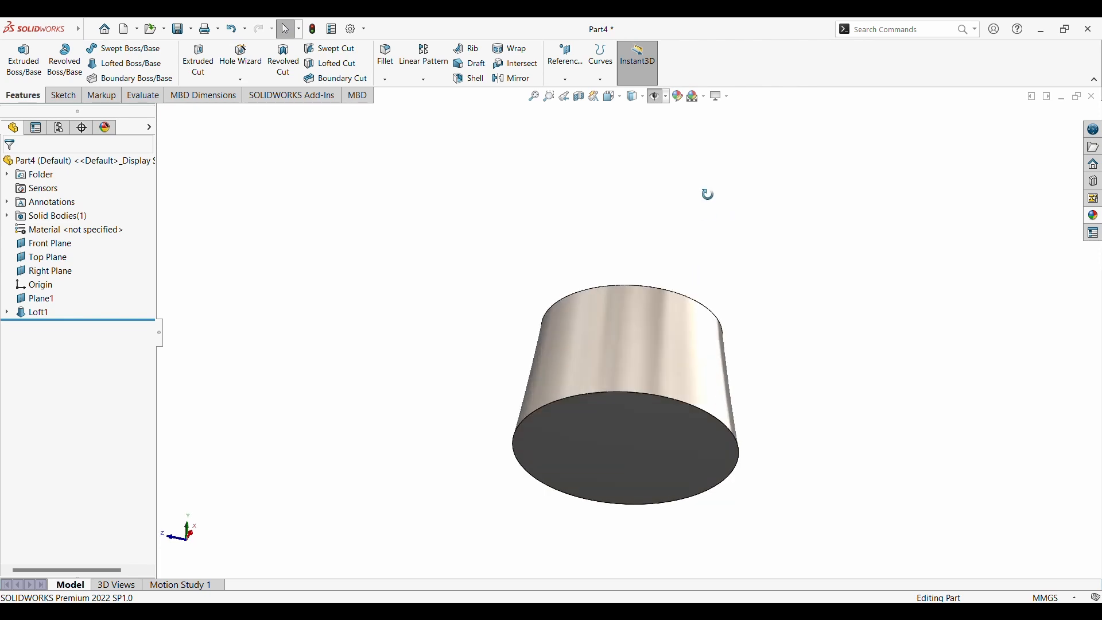
click(19, 57)
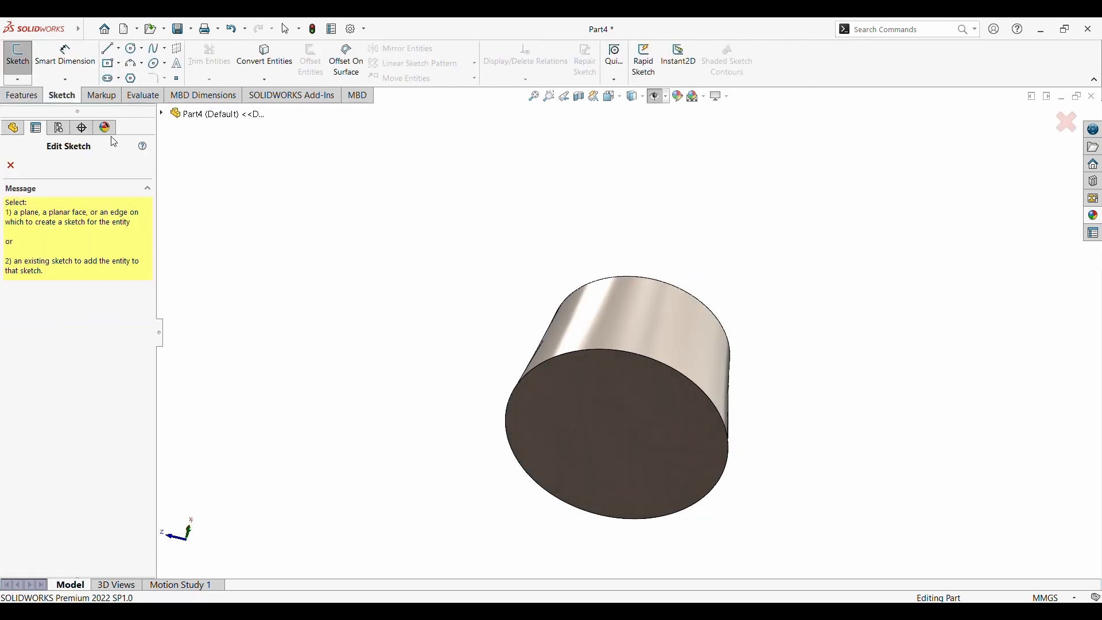
click(664, 431)
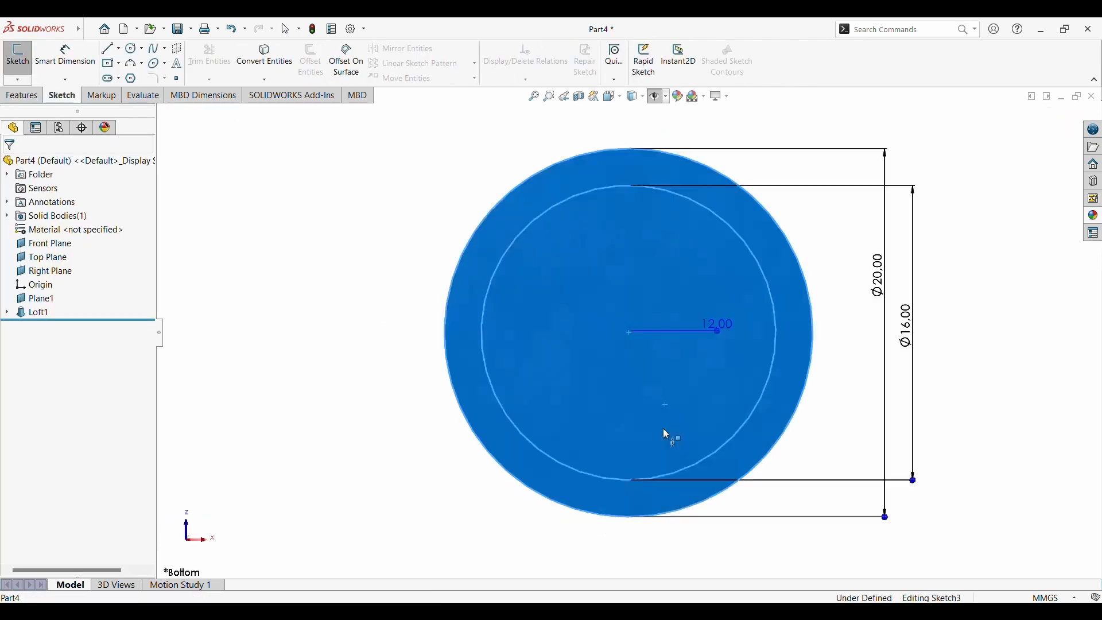
click(133, 49)
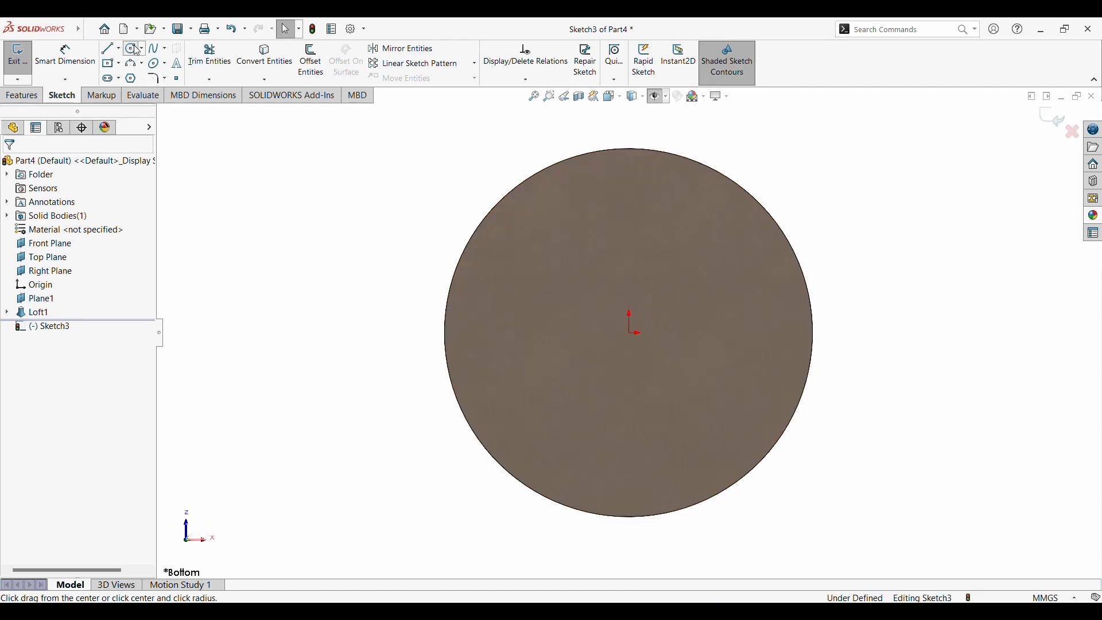
drag(652, 335, 750, 298)
Dimension the circle on the bottom face and set its diameter to 10 mm
click(99, 76)
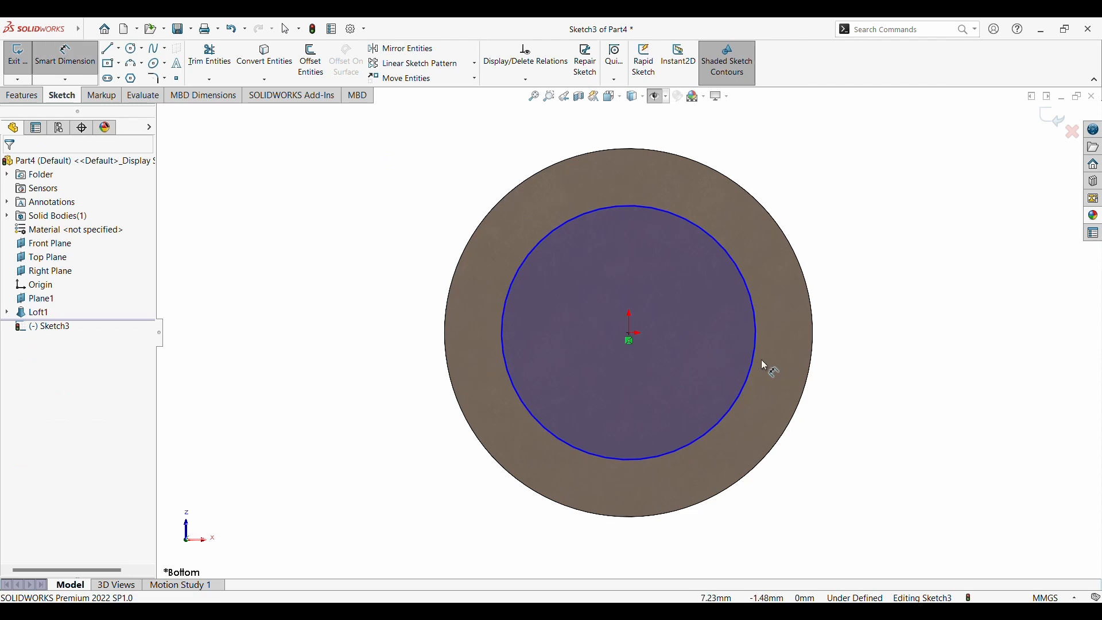
click(754, 353)
click(906, 350)
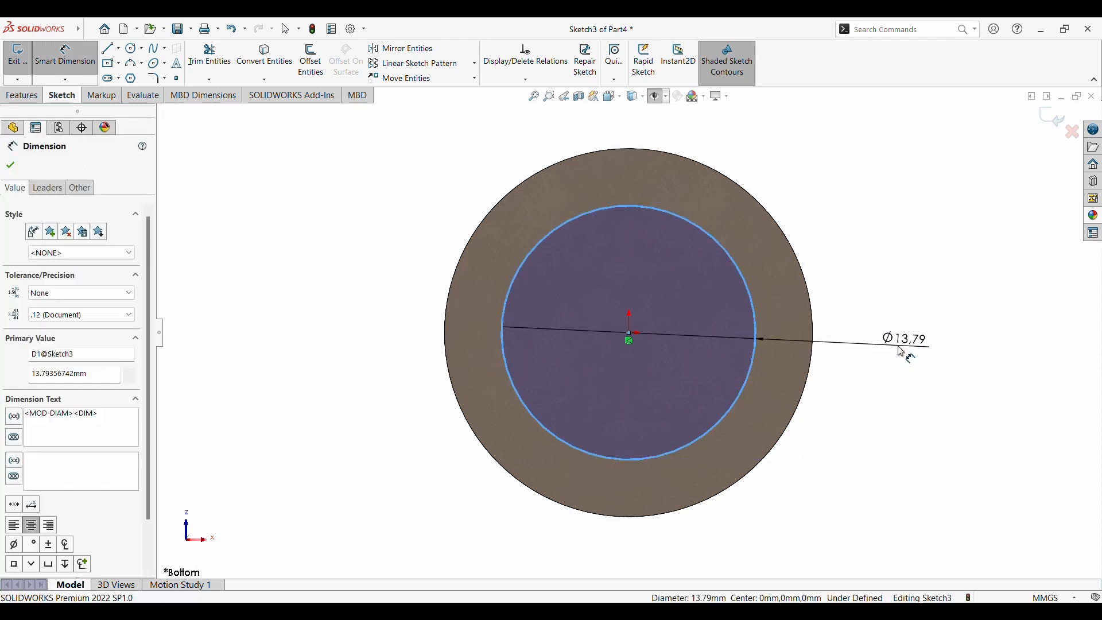
text(10)
key(Return)
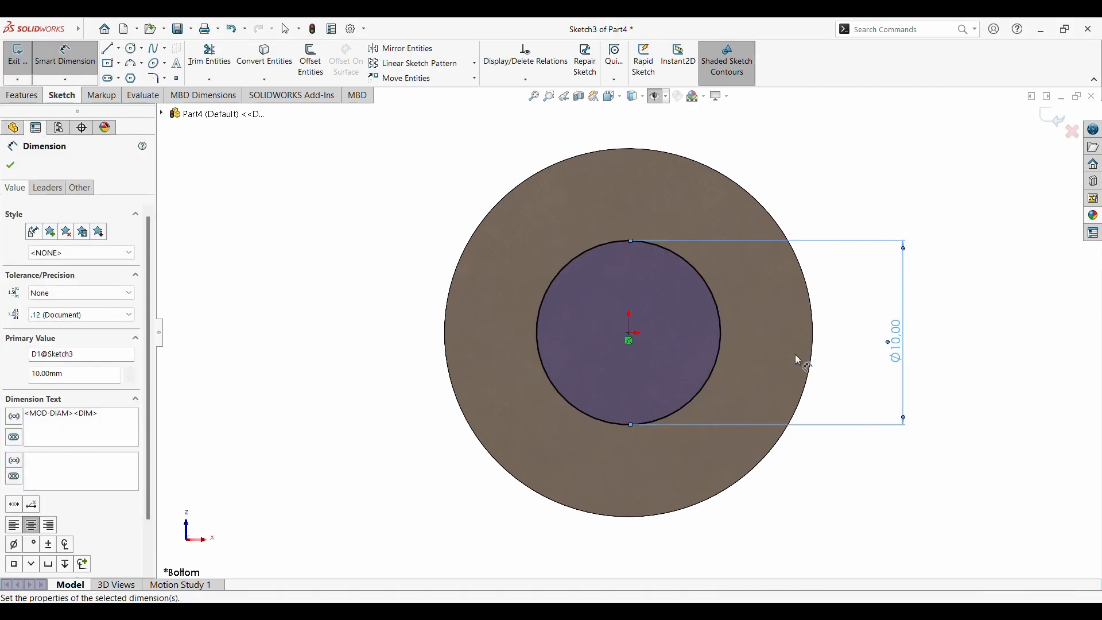
click(13, 171)
Extrude-cut the 10 mm circle Through All to make a central hole in the lofted body
middle_drag(614, 238, 581, 272)
click(22, 98)
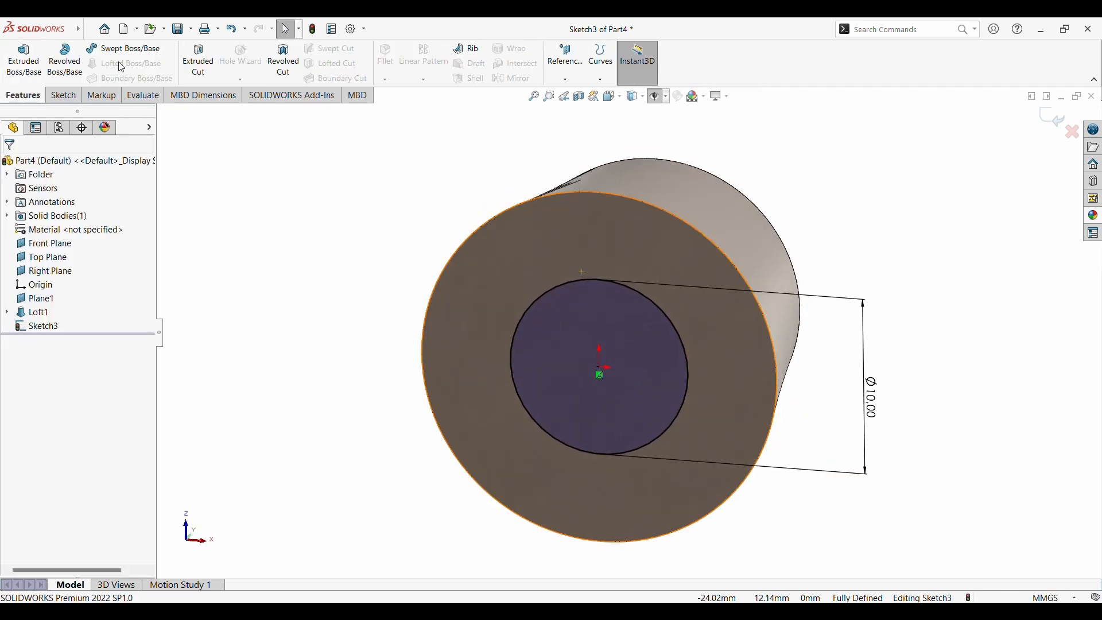
click(198, 59)
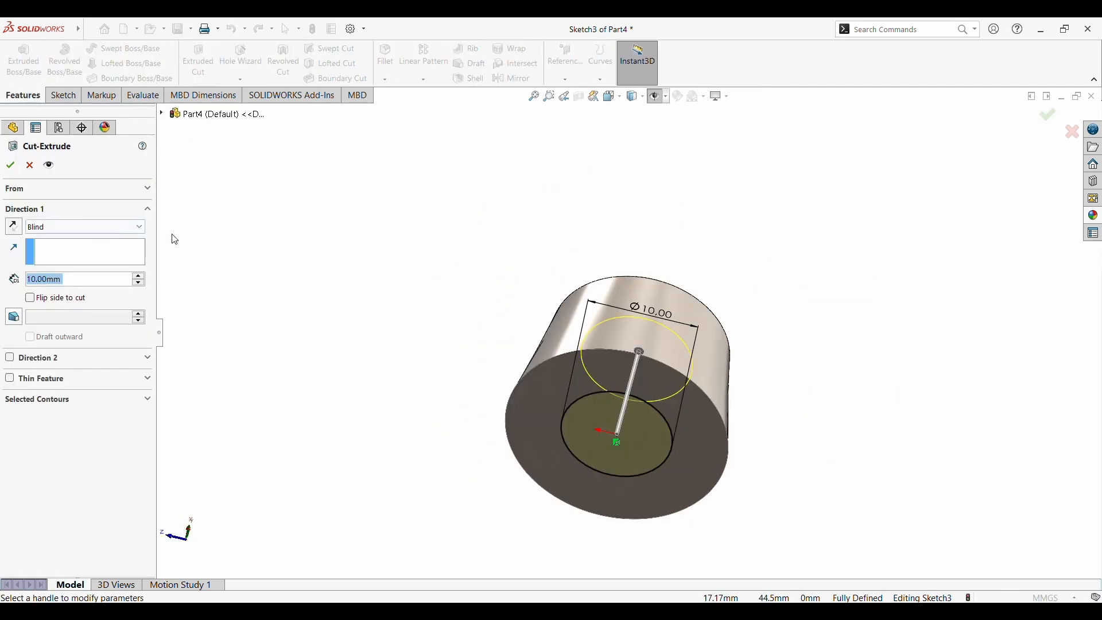
click(89, 247)
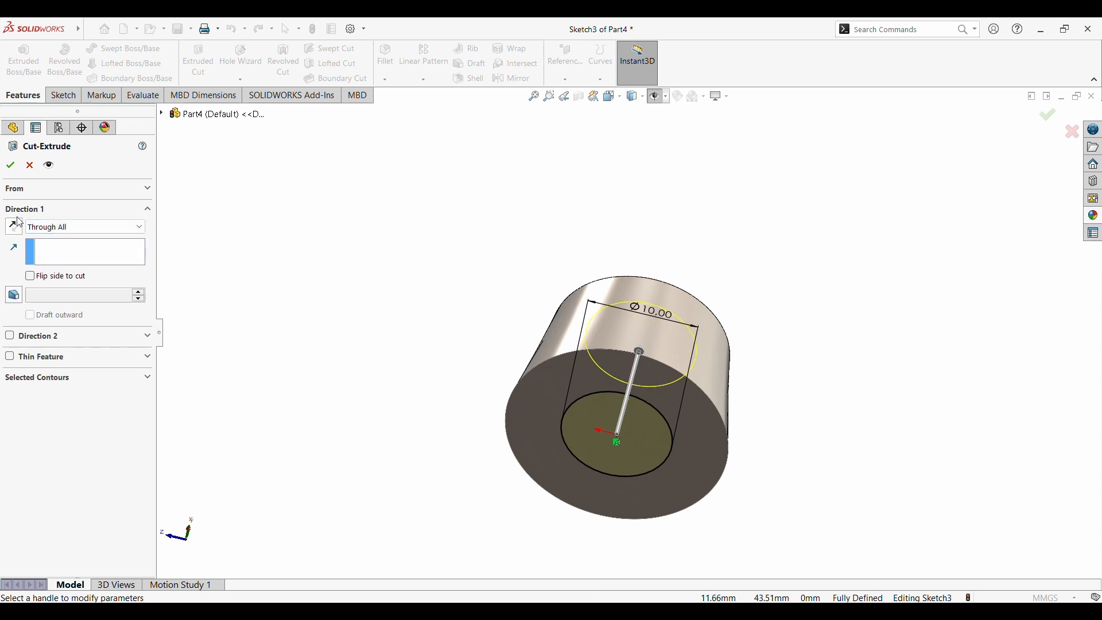
click(11, 165)
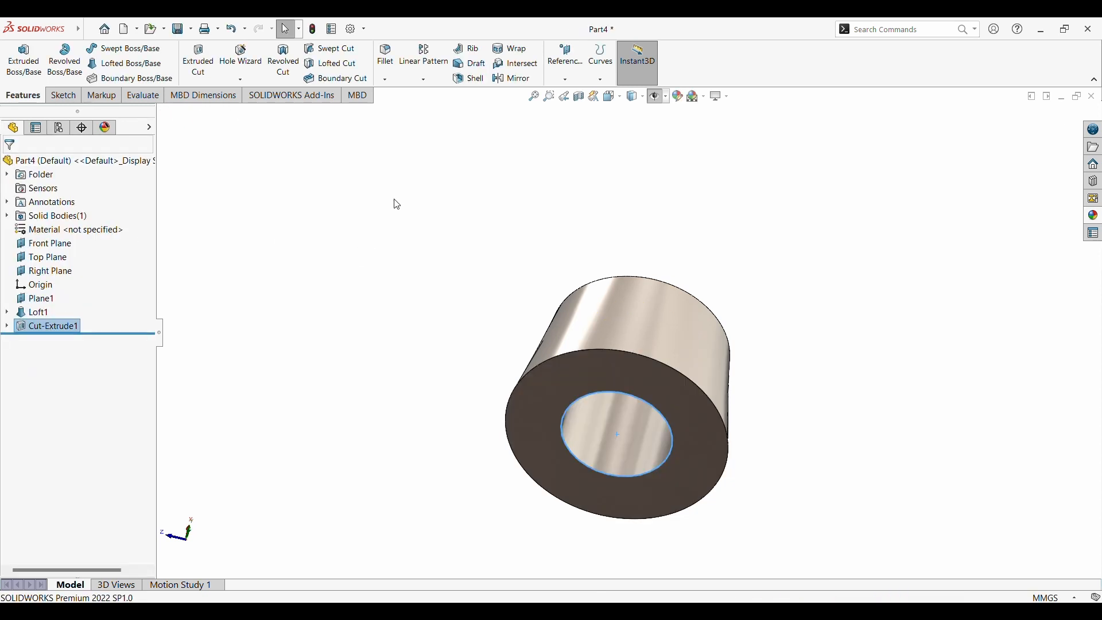
Start a sketch on the loft's larger bottom face and convert its outer circular edge into the sketch
middle_drag(382, 361, 453, 242)
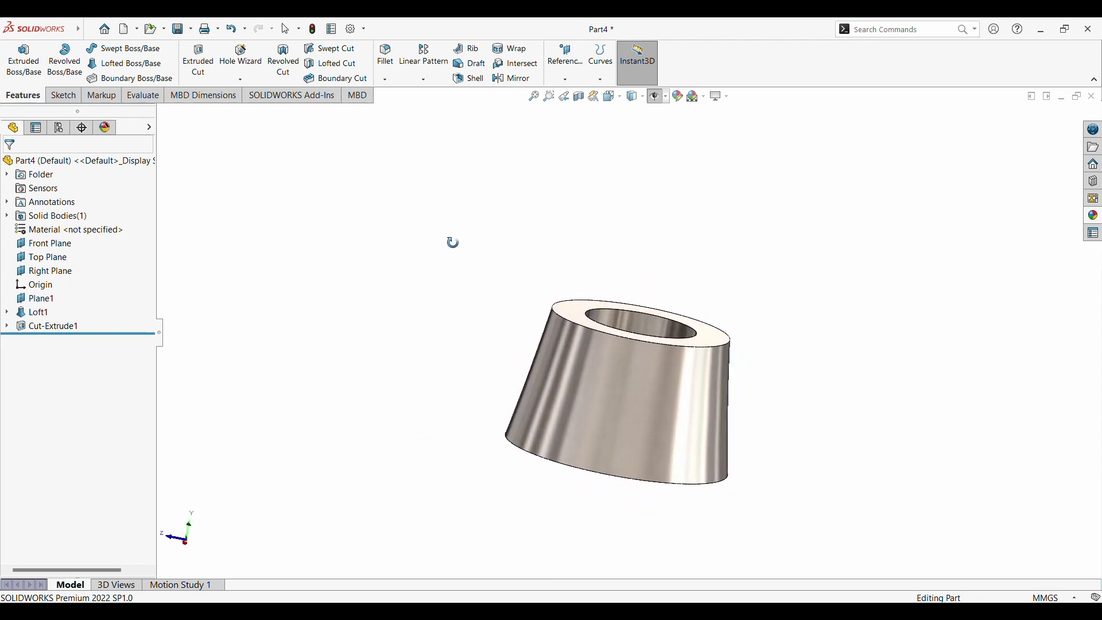
scroll(536, 356, down, 2)
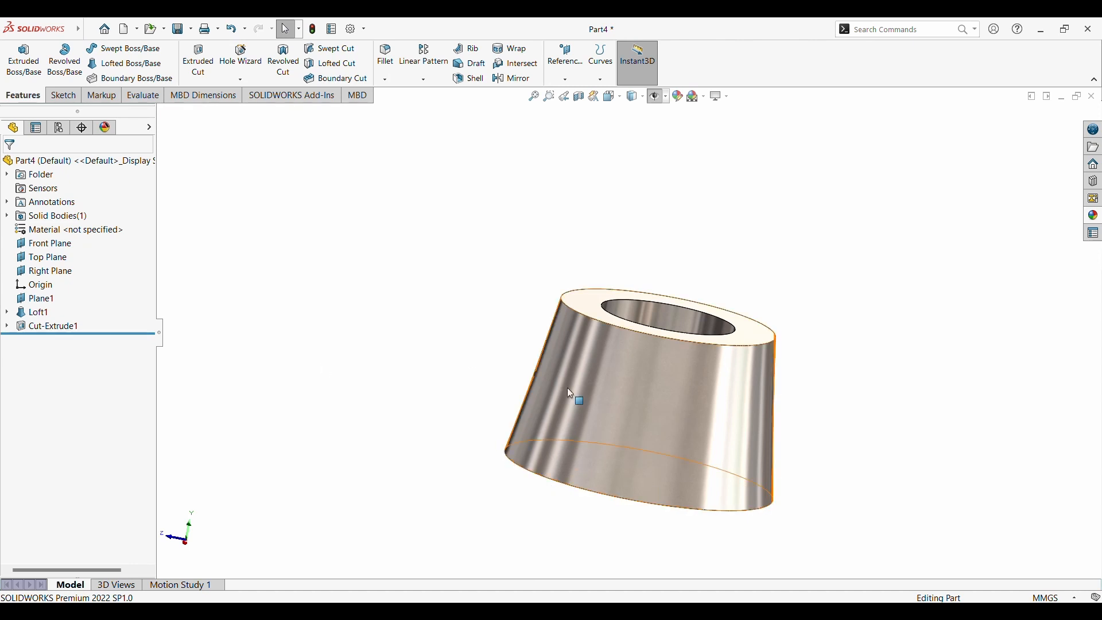
middle_drag(571, 388, 607, 285)
click(579, 422)
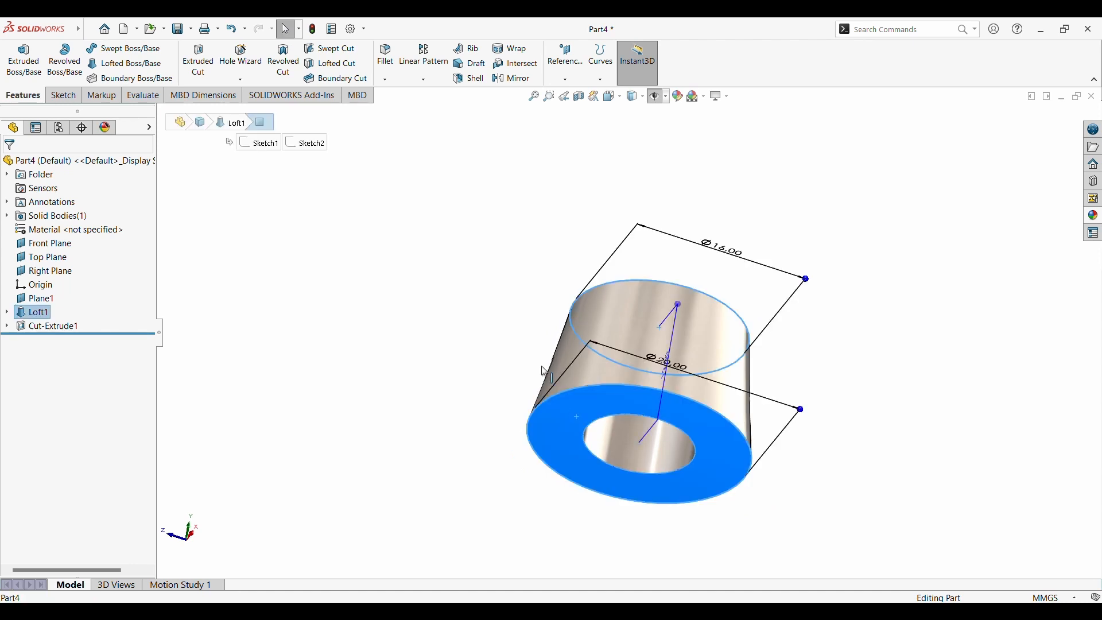
click(58, 95)
click(18, 56)
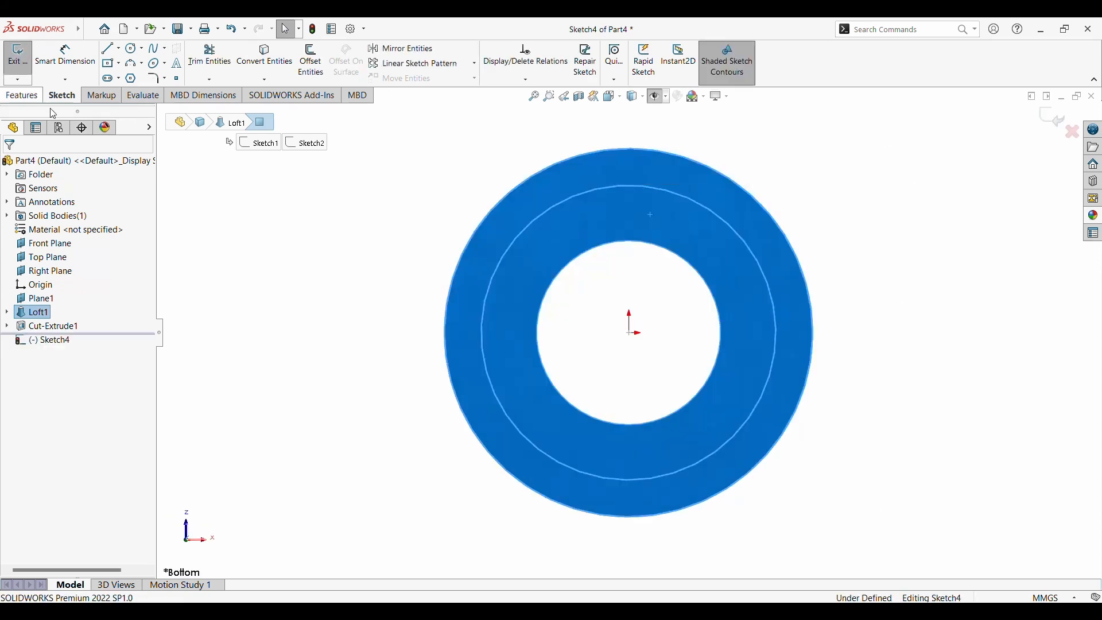
click(265, 57)
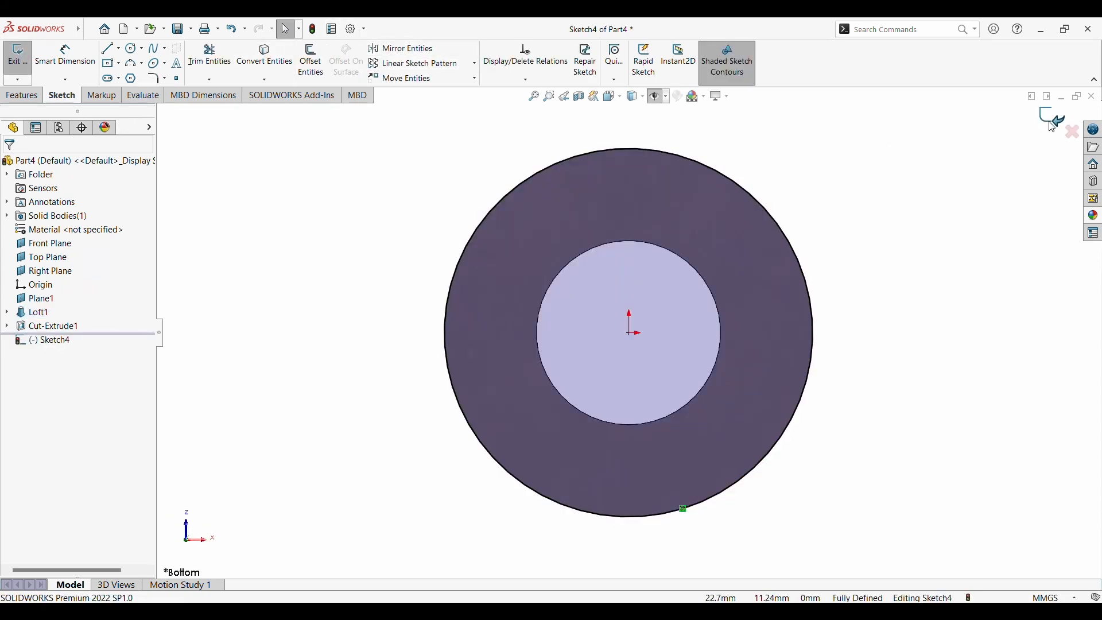
Create a clockwise, reversed helix from the converted outer circle with 12 mm height, constant 10 mm pitch and 180° start angle
click(22, 96)
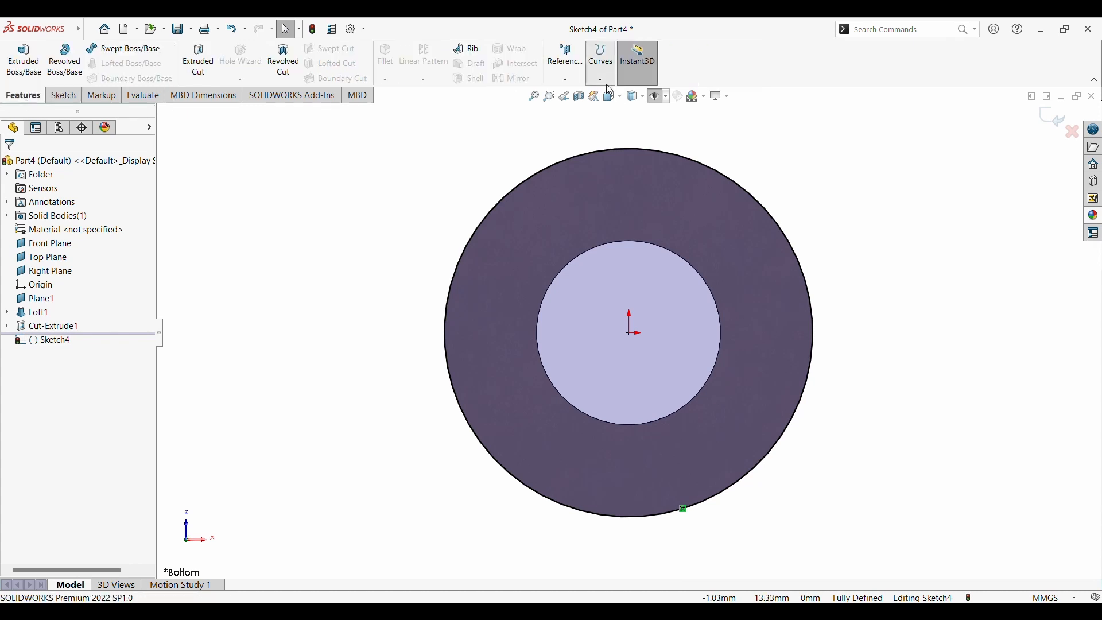
click(602, 148)
middle_drag(600, 149, 580, 308)
scroll(580, 308, up, 2)
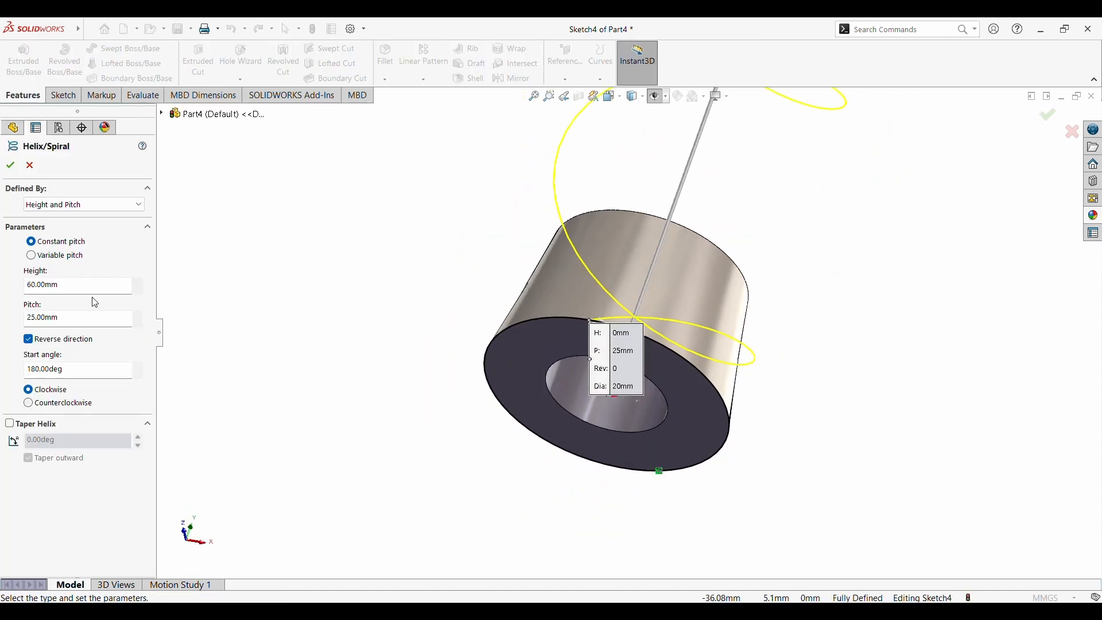
drag(83, 285, 6, 282)
text(10)
drag(69, 320, 10, 315)
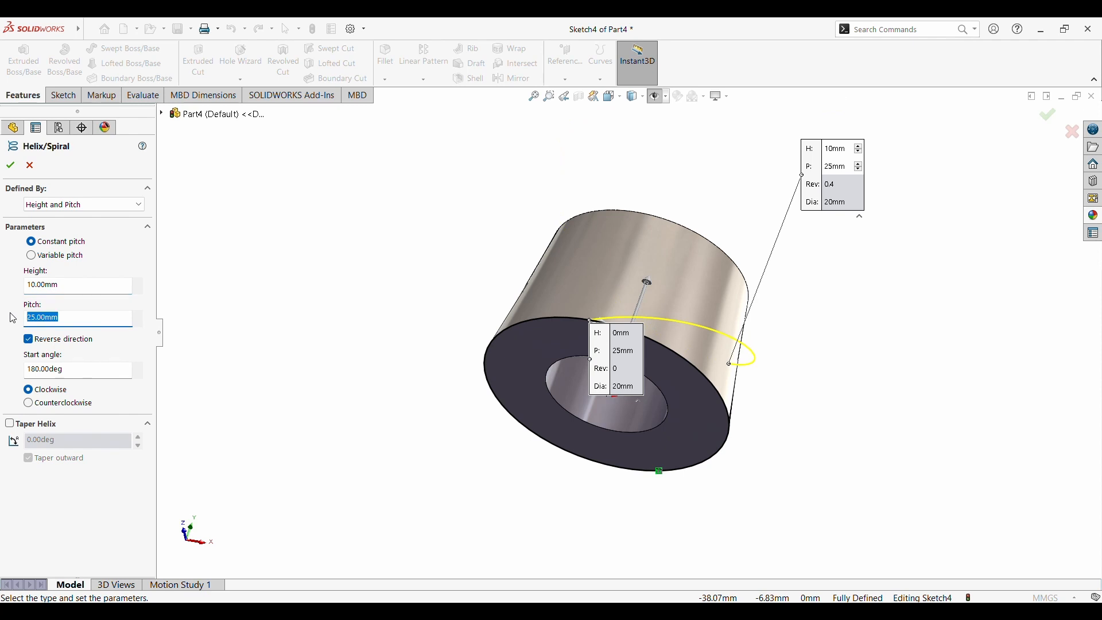
text(10)
click(88, 297)
text(12)
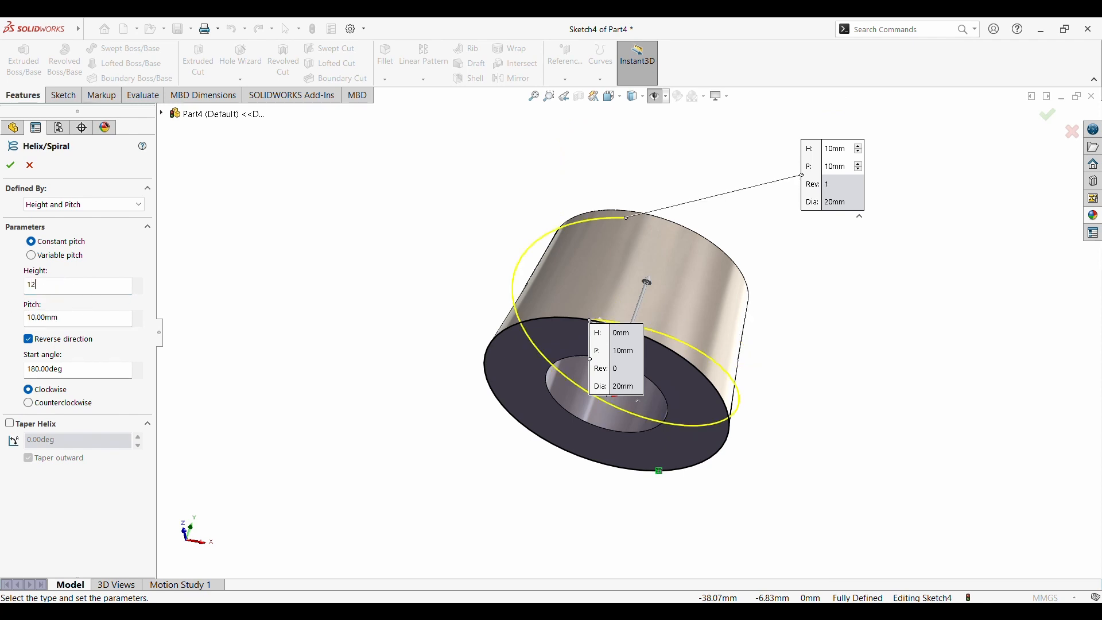
click(94, 377)
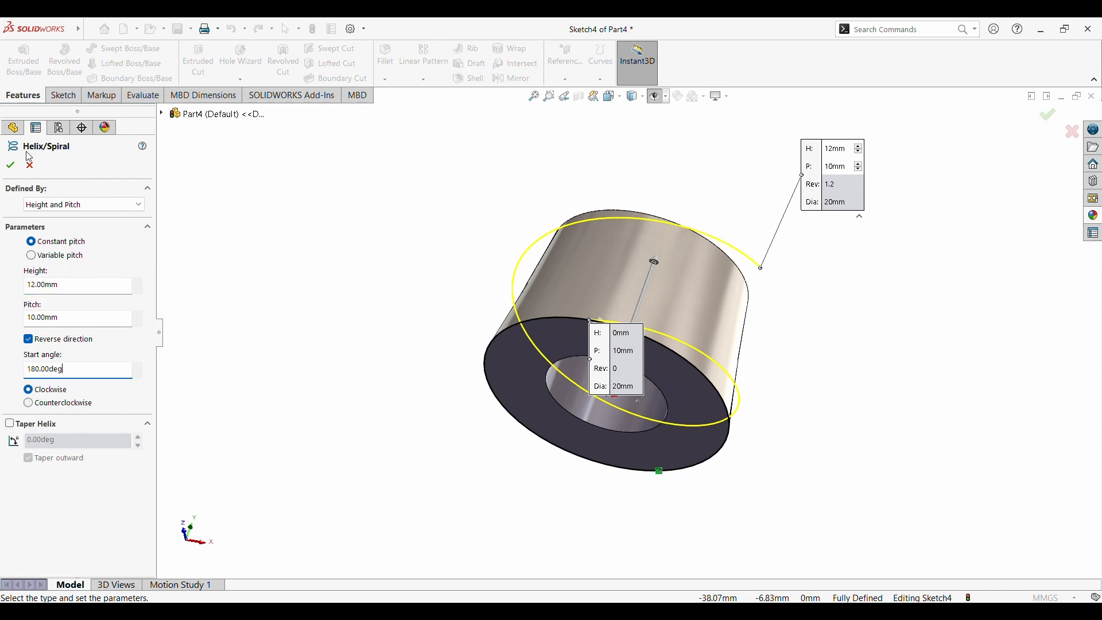
click(10, 165)
Delete the helix built on the outer circle while keeping its sketch
mouse_move(467, 317)
middle_down()
mouse_move(469, 413)
mouse_move(474, 345)
middle_up()
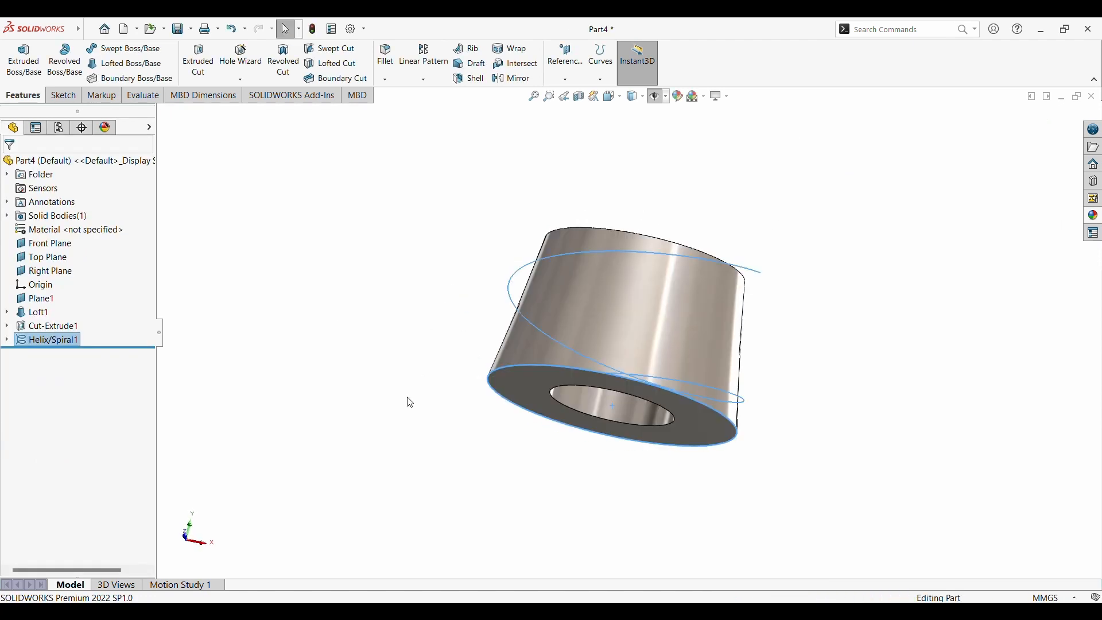
middle_drag(409, 403, 418, 334)
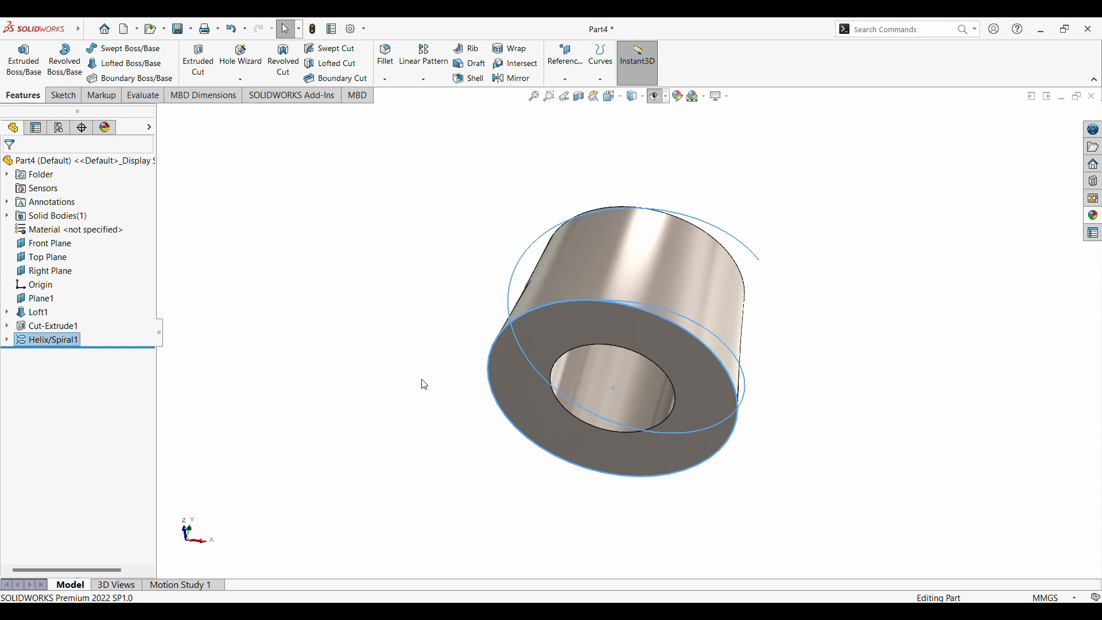
mouse_move(425, 384)
middle_down()
mouse_move(438, 312)
mouse_move(410, 378)
middle_up()
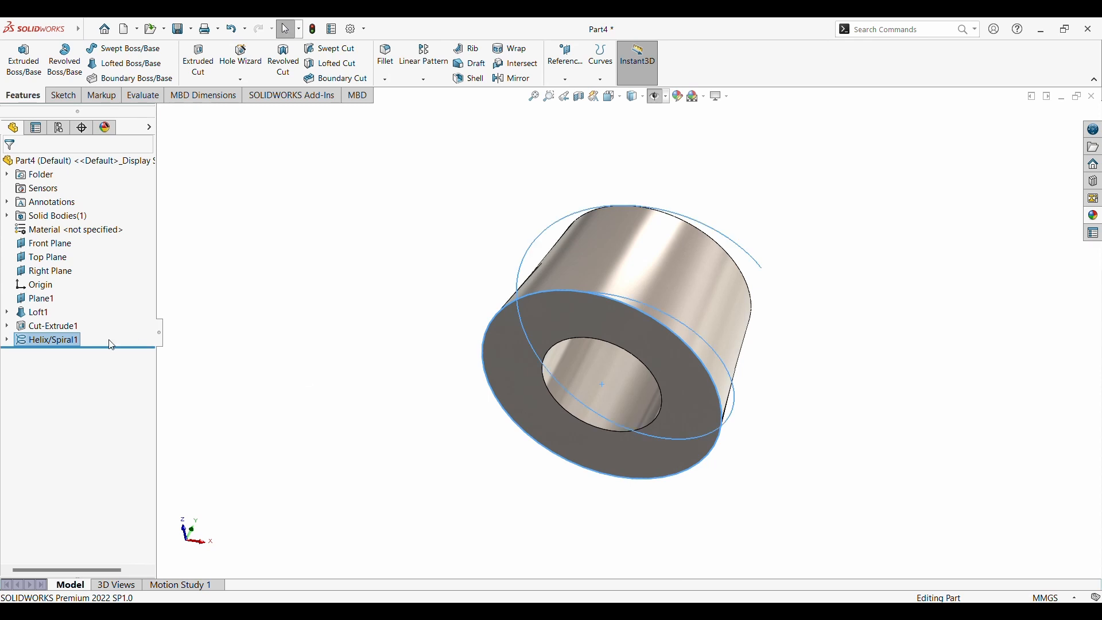
click(7, 340)
click(47, 354)
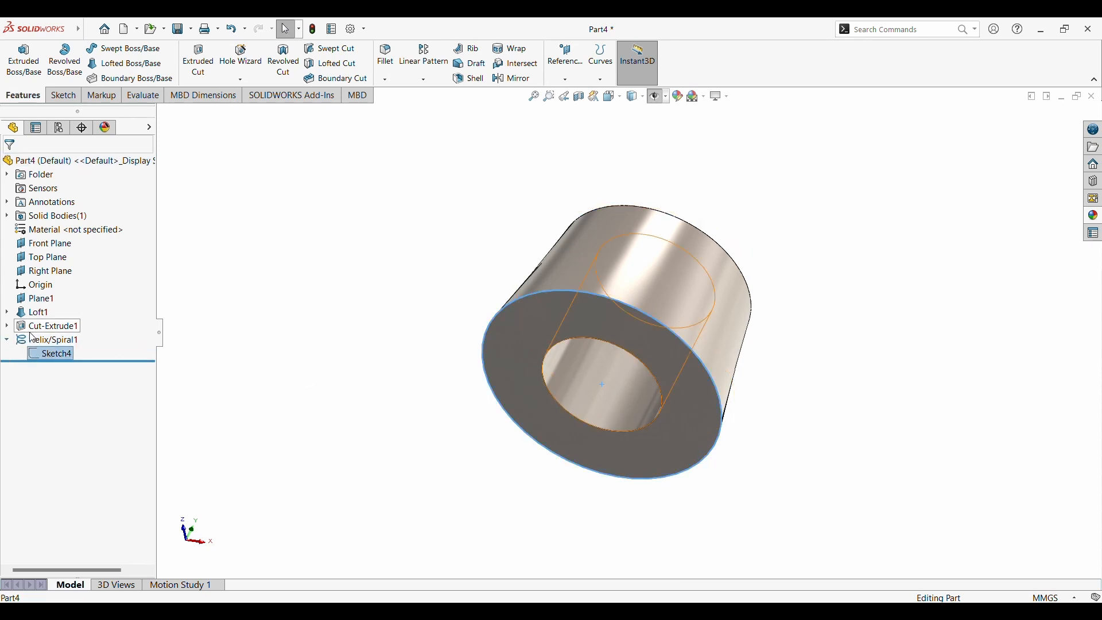
click(35, 328)
click(31, 342)
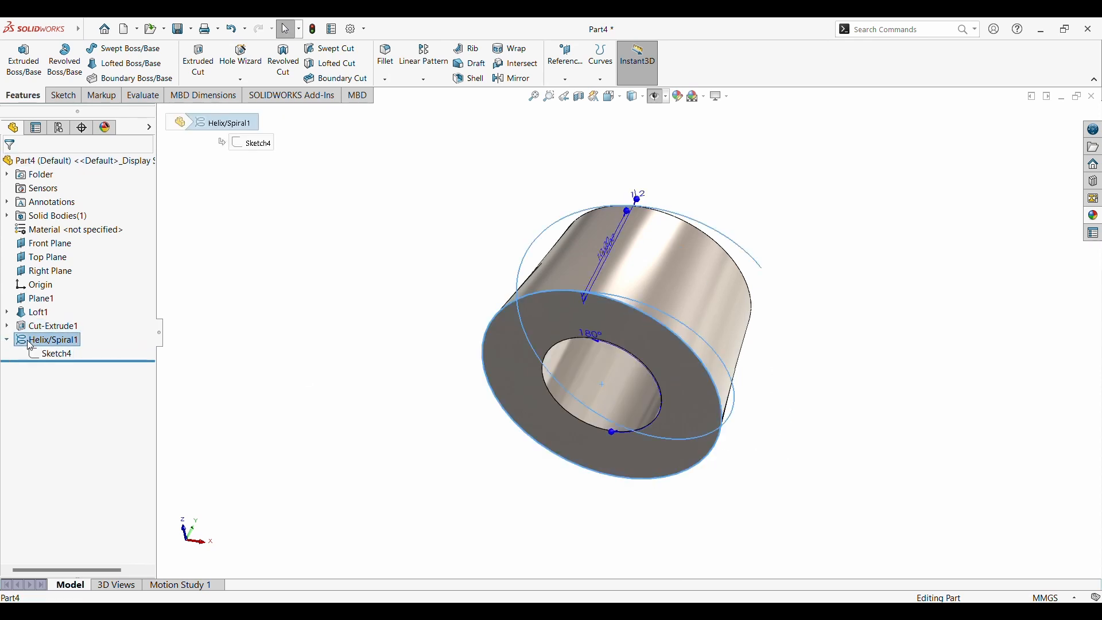
key(Delete)
click(635, 249)
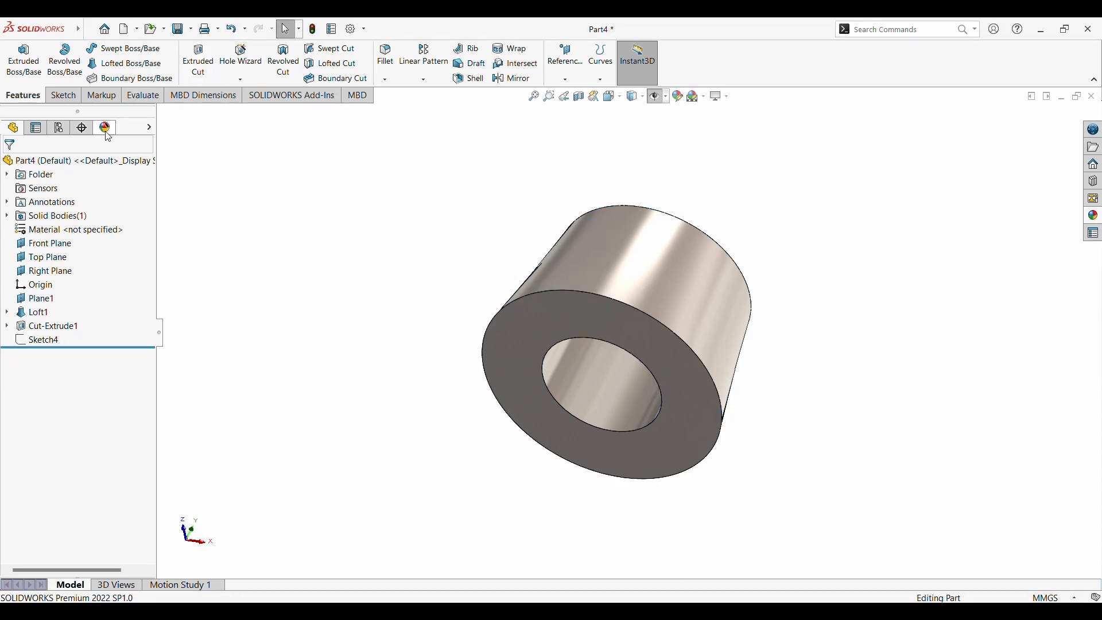
Start a new sketch on the larger bottom face and convert the edge of the central hole
click(63, 96)
click(18, 54)
click(522, 337)
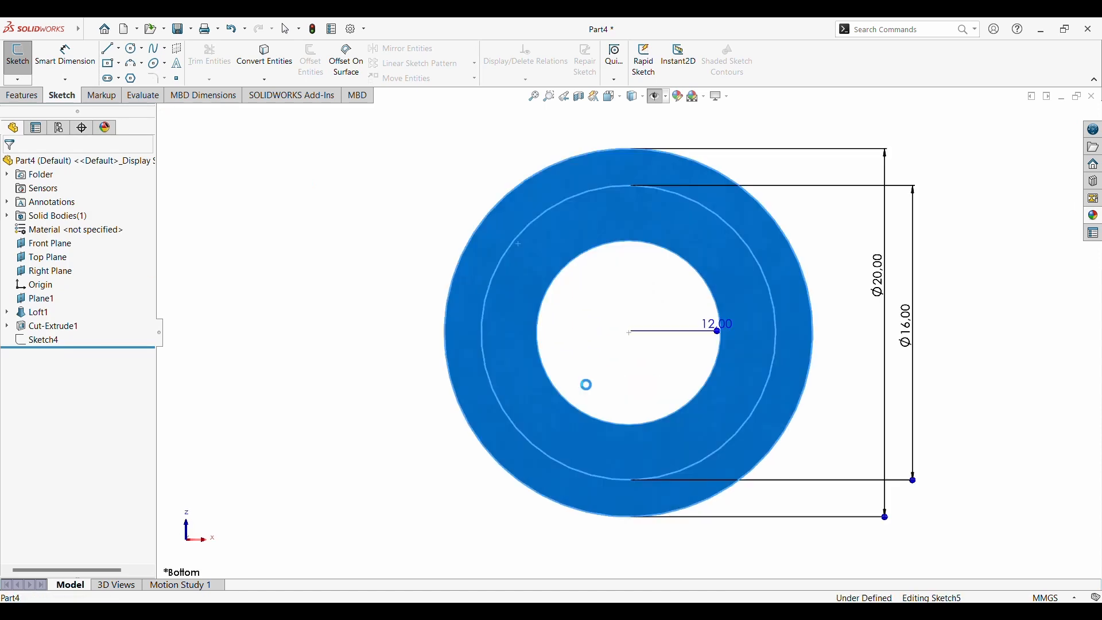
click(578, 261)
click(265, 57)
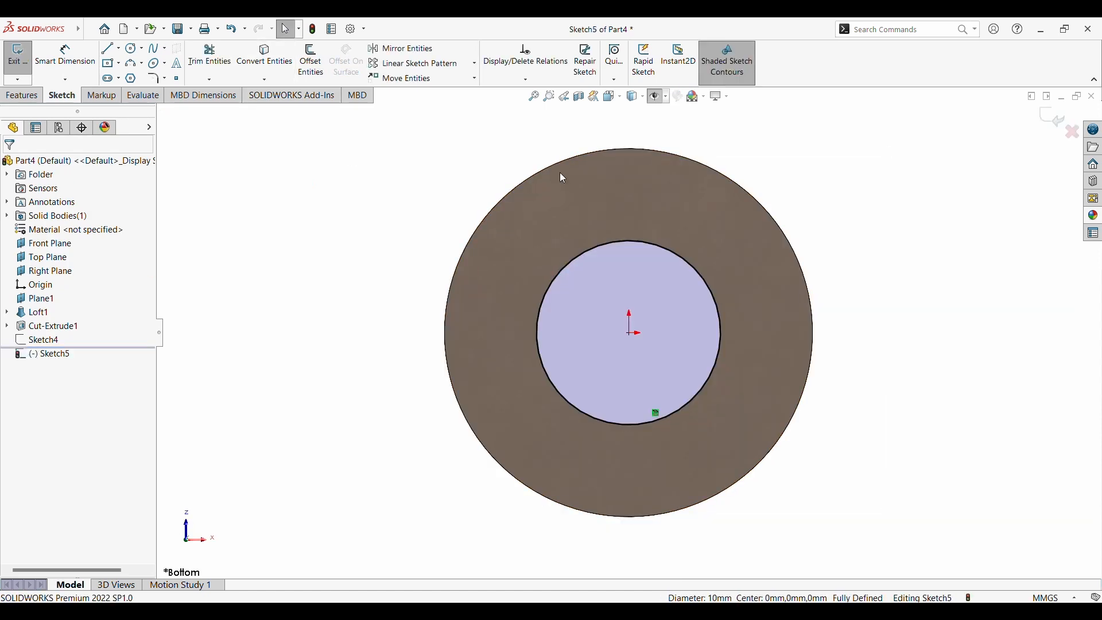
Start a constant-pitch helix from the converted hole circle and define it by Pitch and Revolution
click(18, 93)
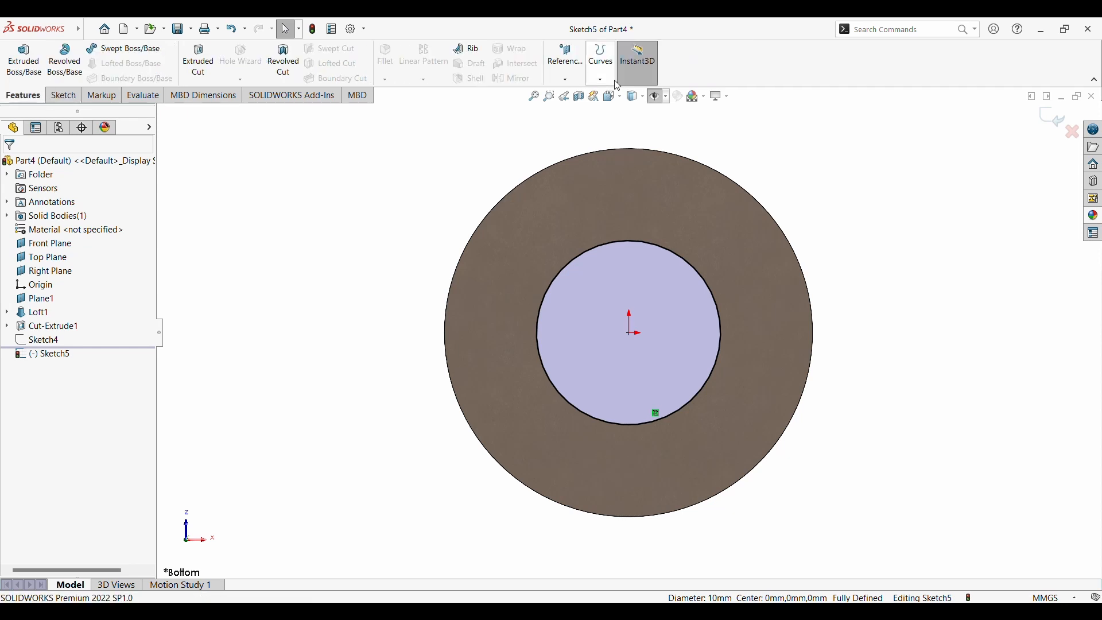
click(601, 79)
click(597, 167)
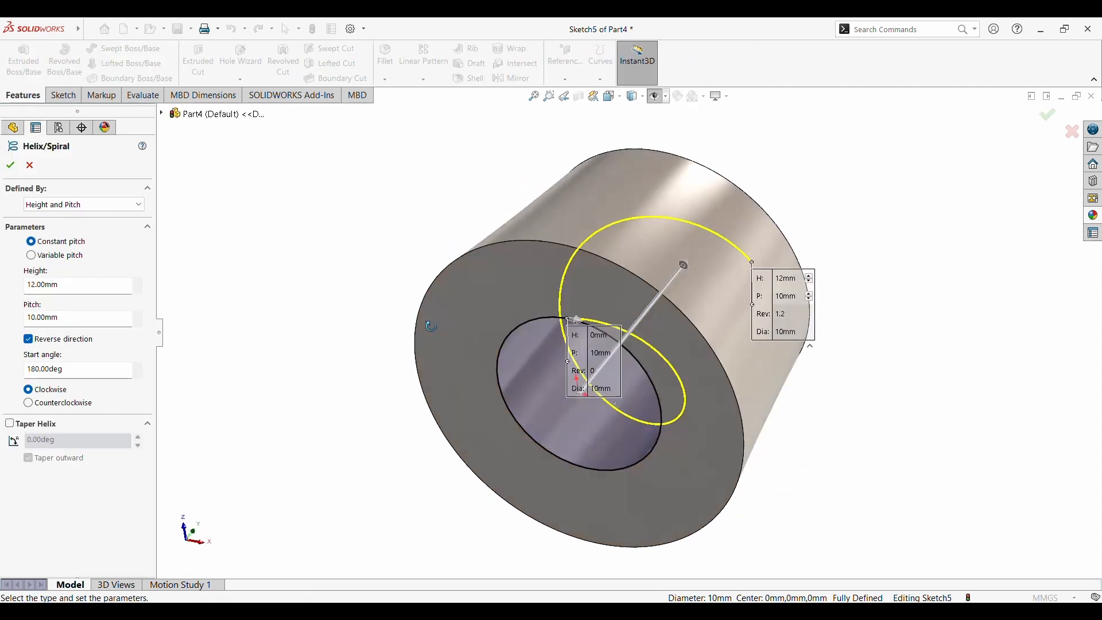
middle_drag(430, 326, 431, 361)
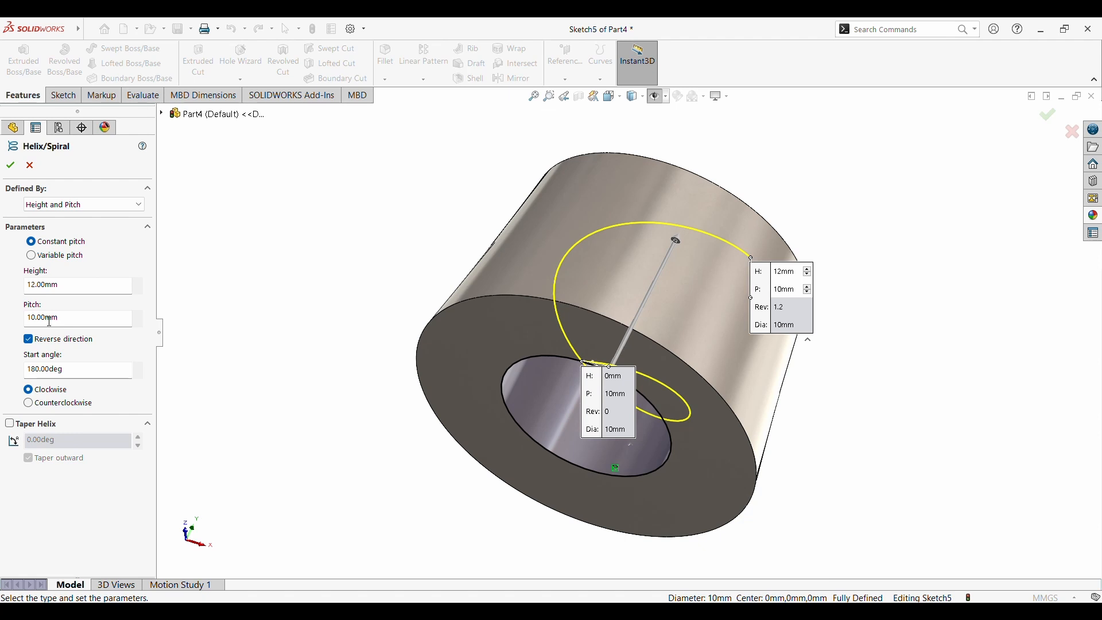
middle_drag(408, 277, 410, 376)
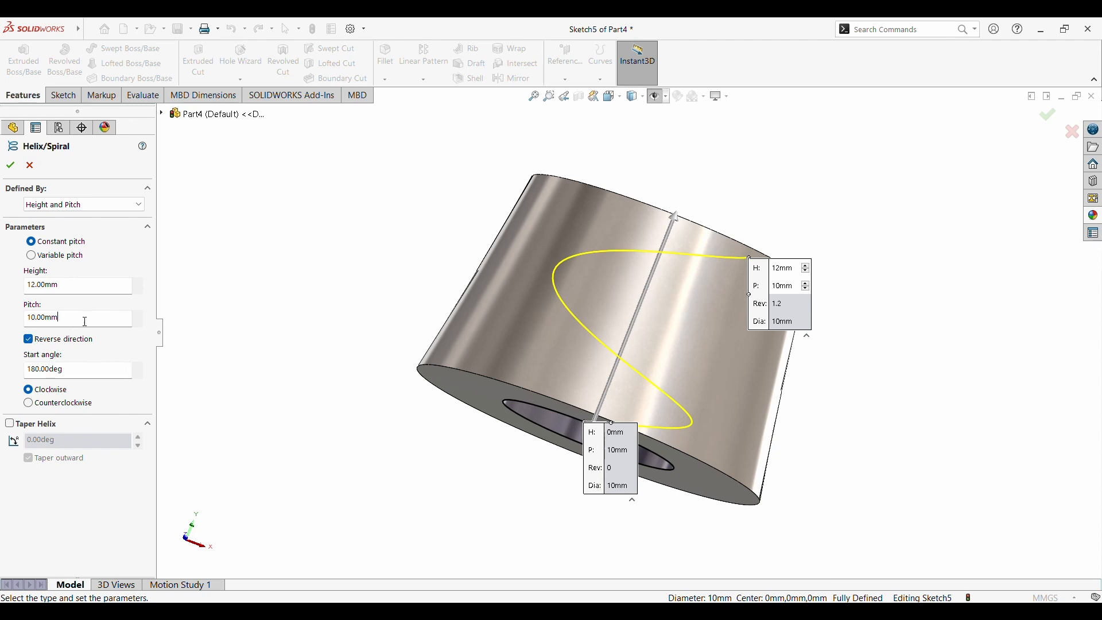
click(80, 367)
click(31, 257)
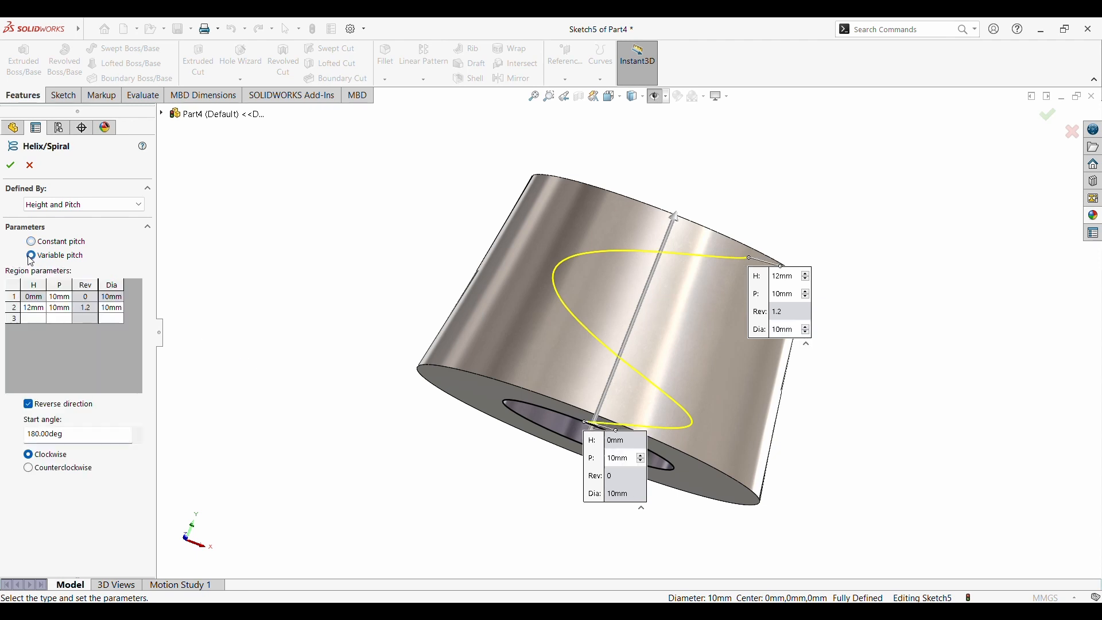
click(32, 243)
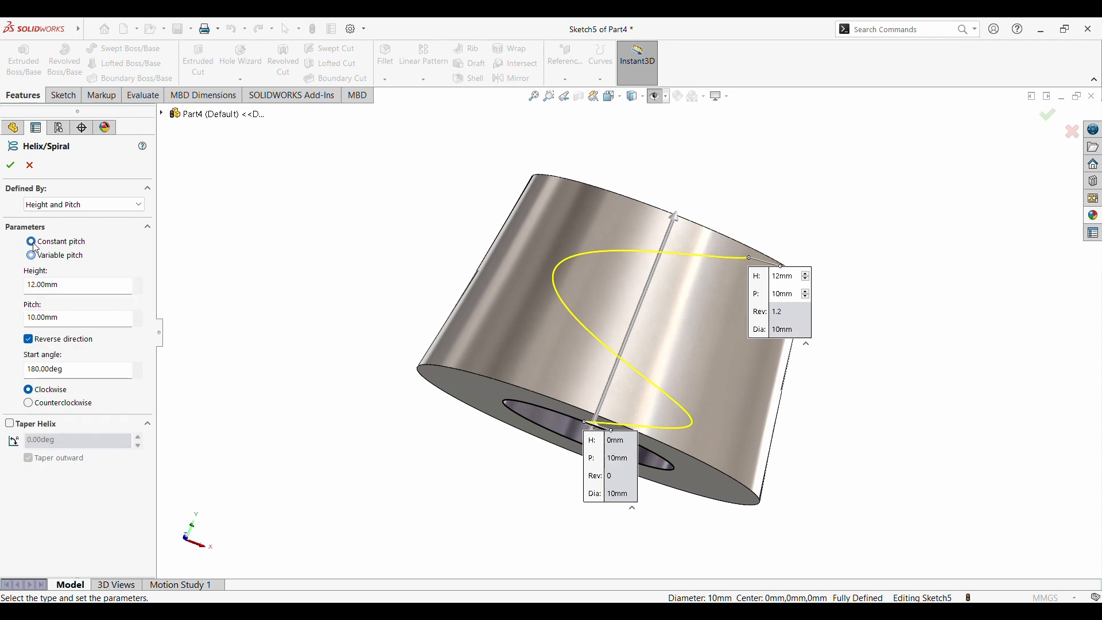
click(104, 202)
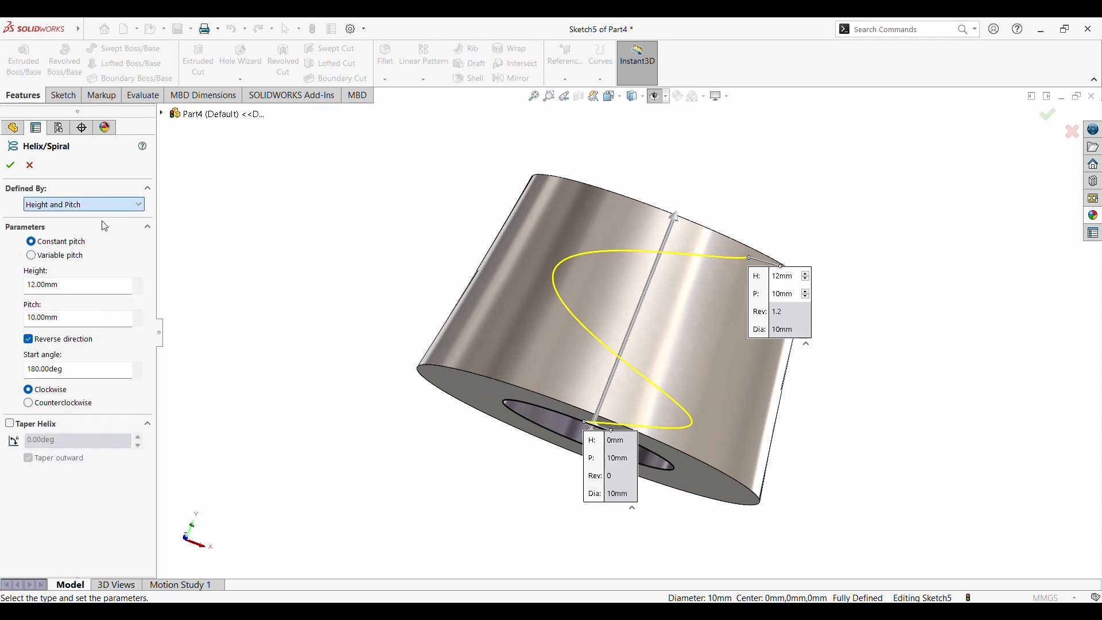
click(101, 223)
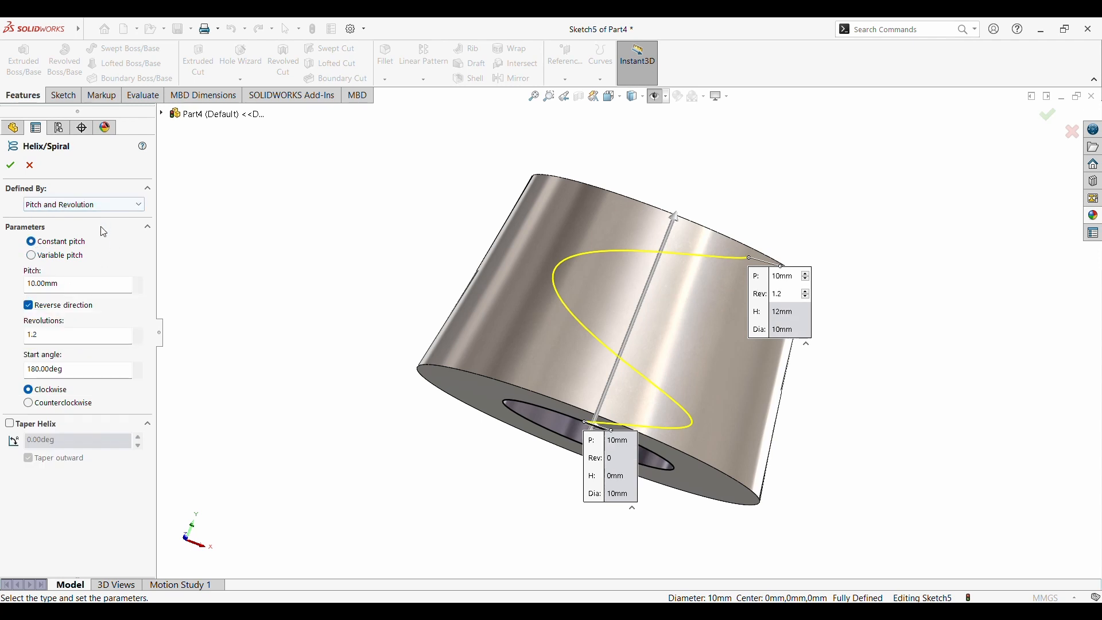
Set the hole's helix to 10 revolutions with a 1.2 mm pitch and create it
click(78, 337)
click(34, 284)
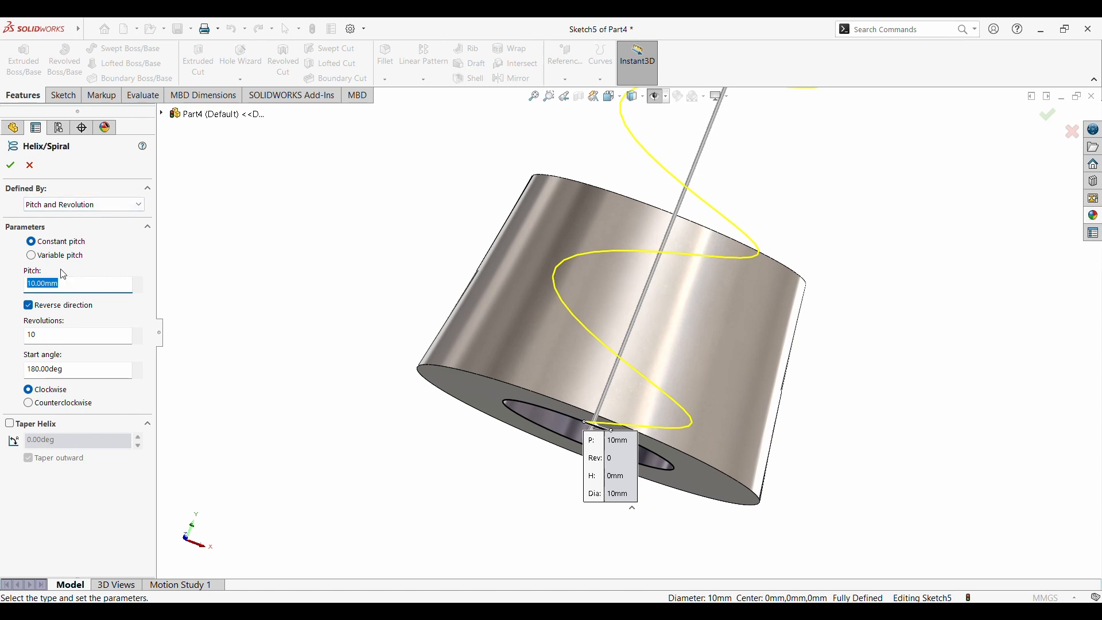
text(1.2)
key(Return)
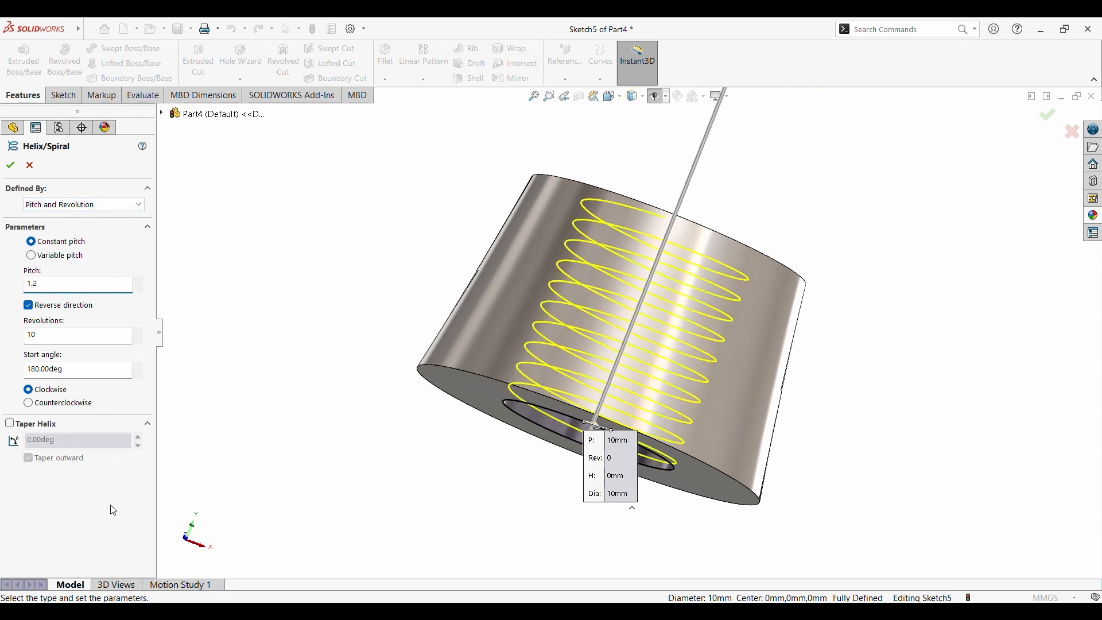
click(11, 167)
middle_drag(531, 332, 809, 355)
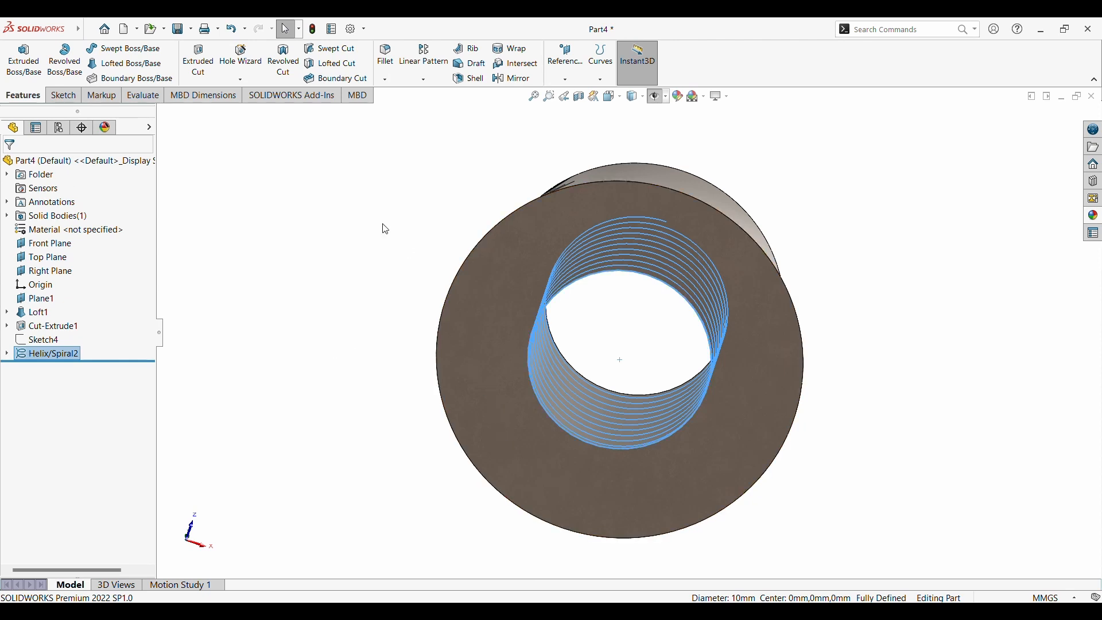
Start a sketch on the Right Plane and select the hole's helix to show where it begins
middle_drag(381, 256, 342, 348)
click(45, 270)
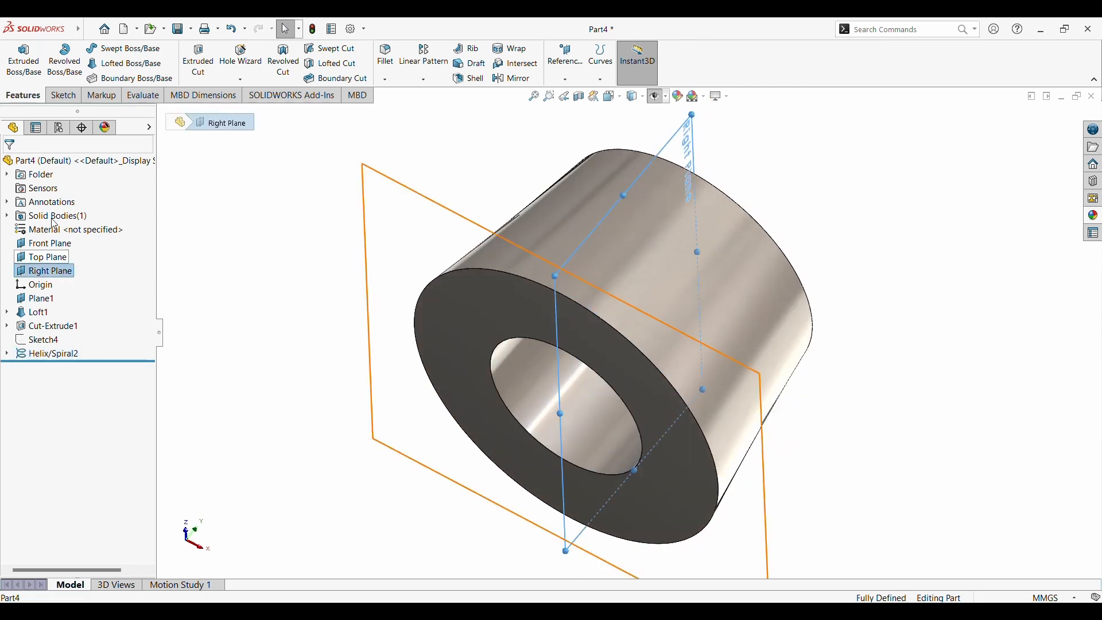
click(62, 95)
click(24, 62)
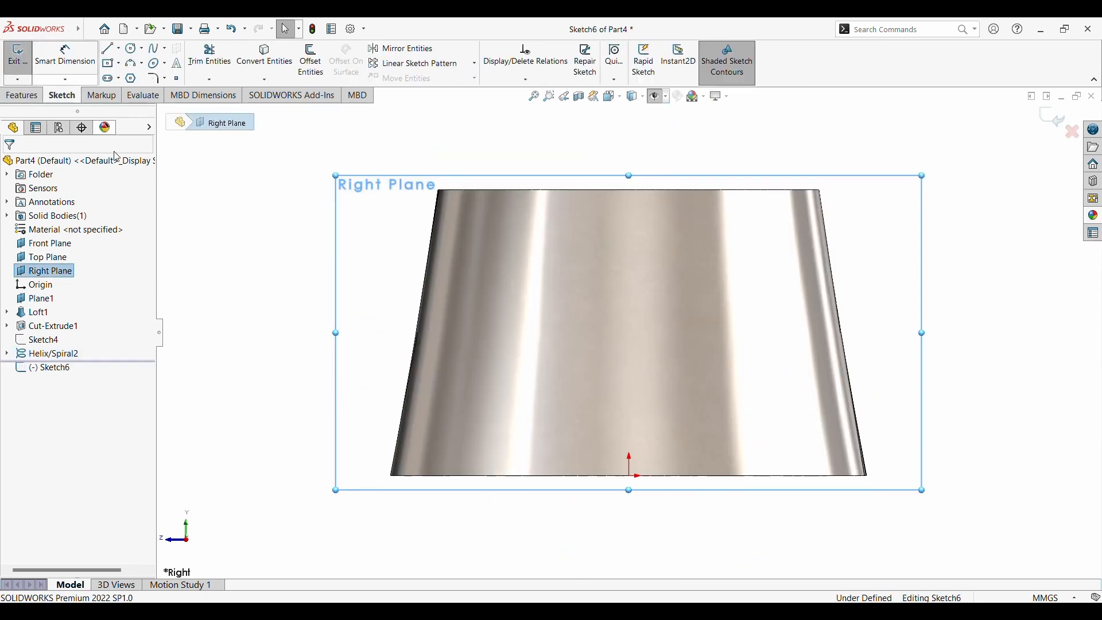
scroll(604, 492, down, 2)
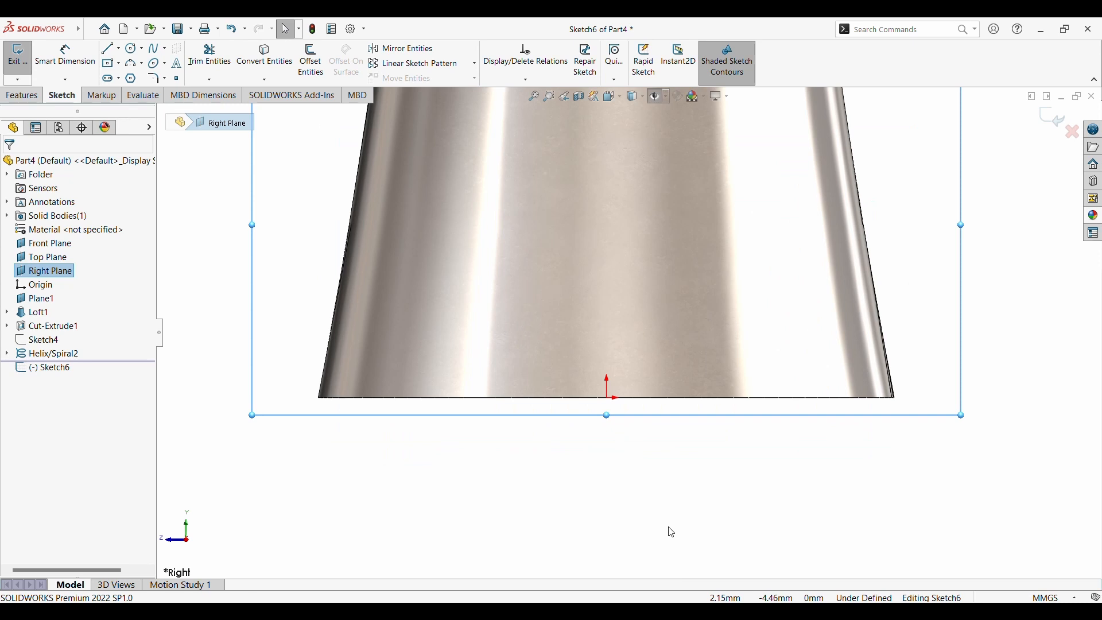
scroll(669, 527, down, 1)
click(636, 459)
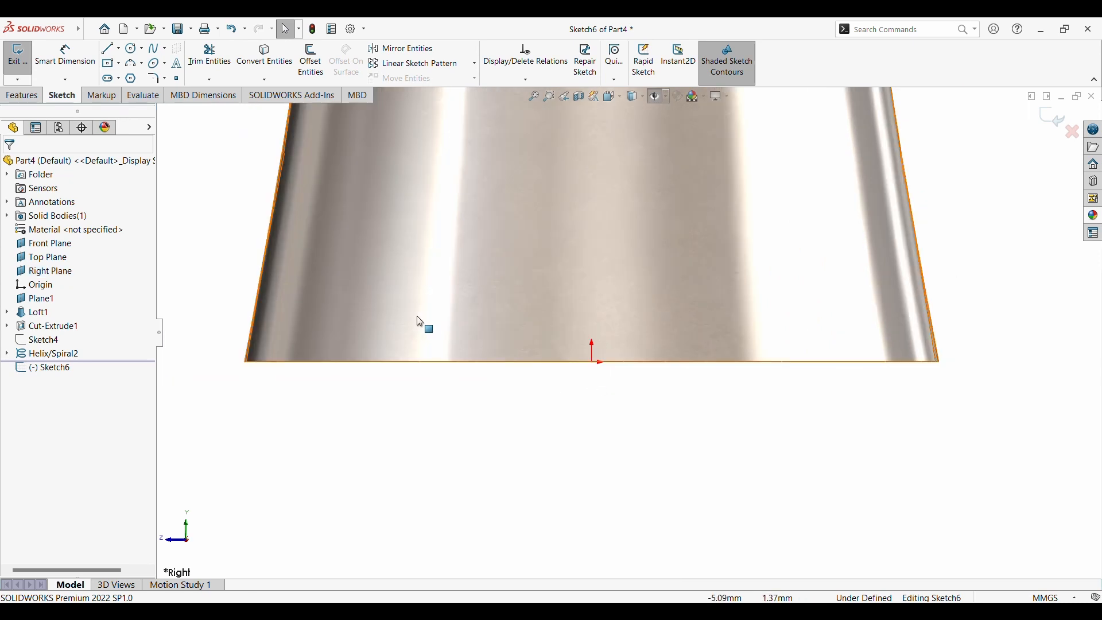
scroll(442, 381, down, 1)
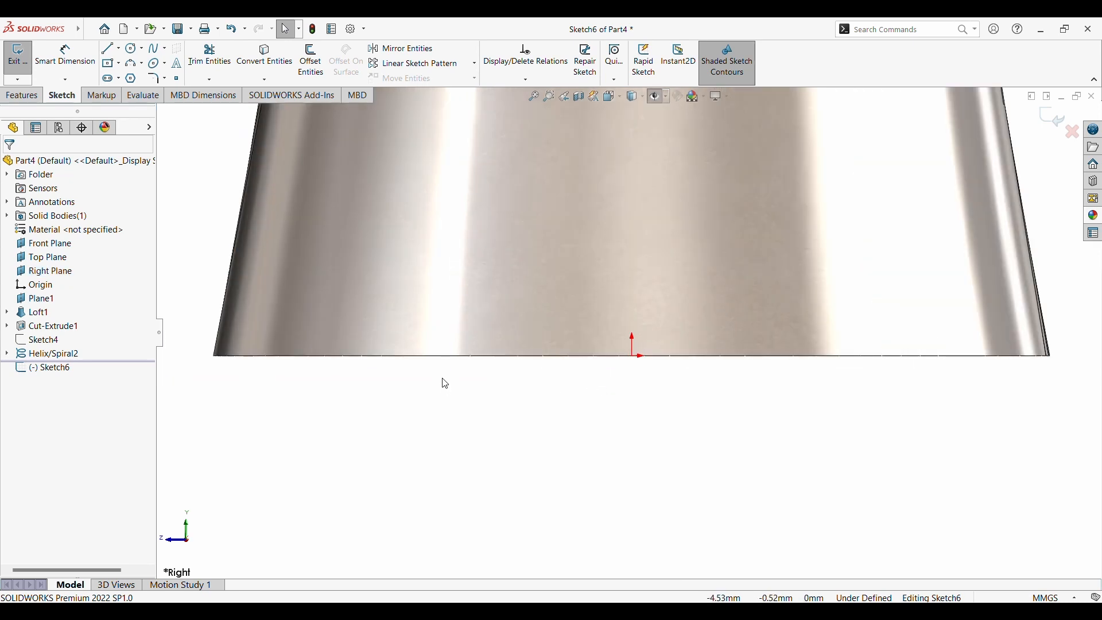
click(47, 354)
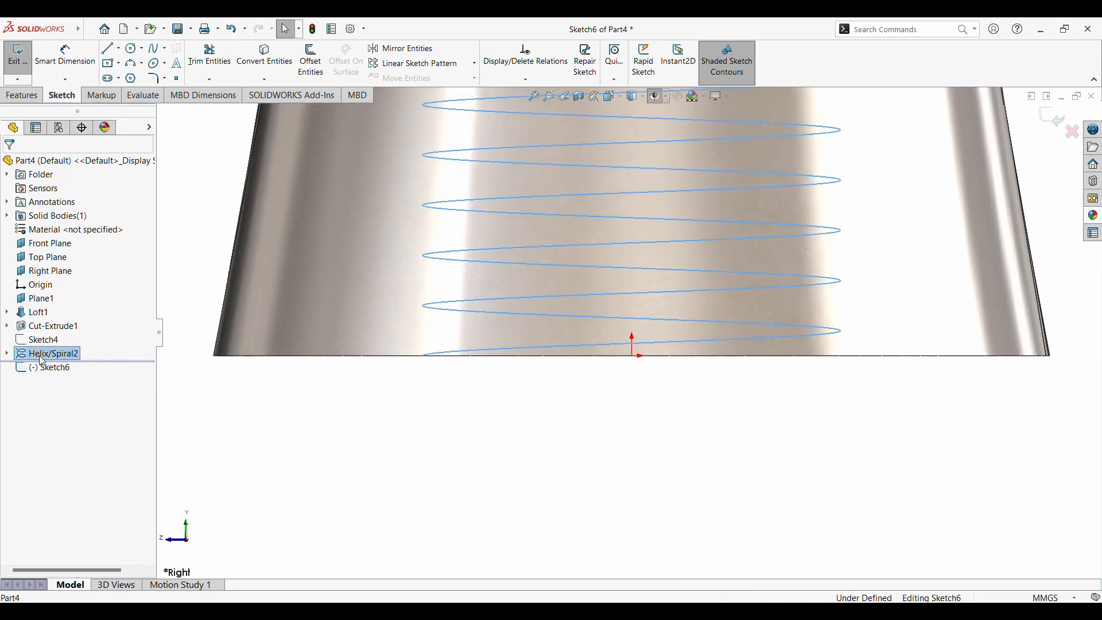
Sketch a closed triangle below the hole's bottom edge, with its tip pointing outward and a vertical inner side about 1.82 mm long
click(109, 49)
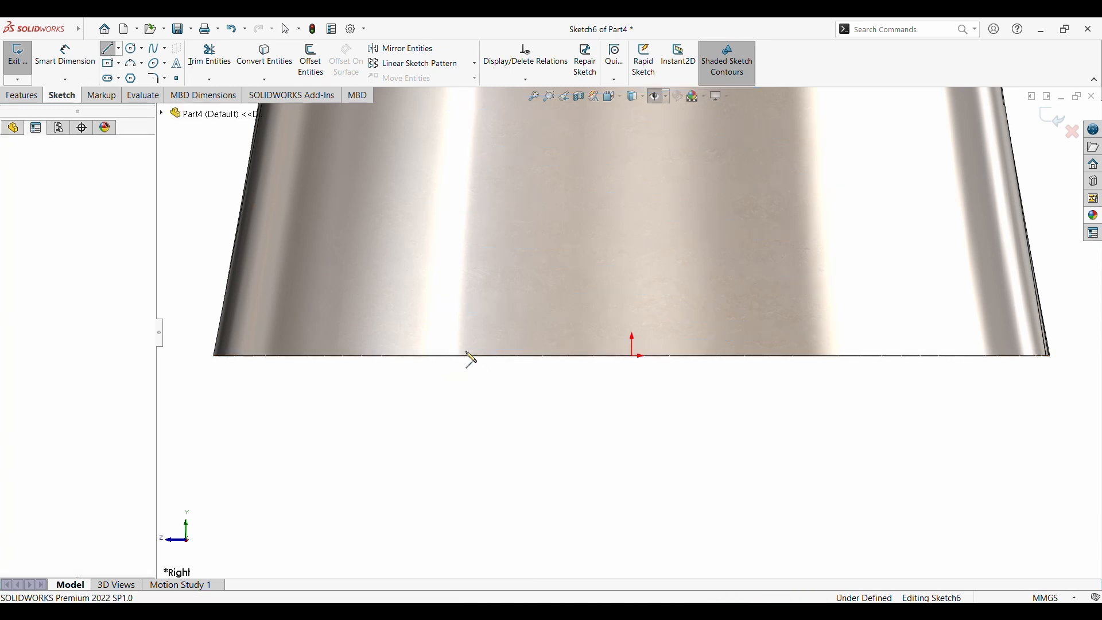
click(441, 368)
click(494, 331)
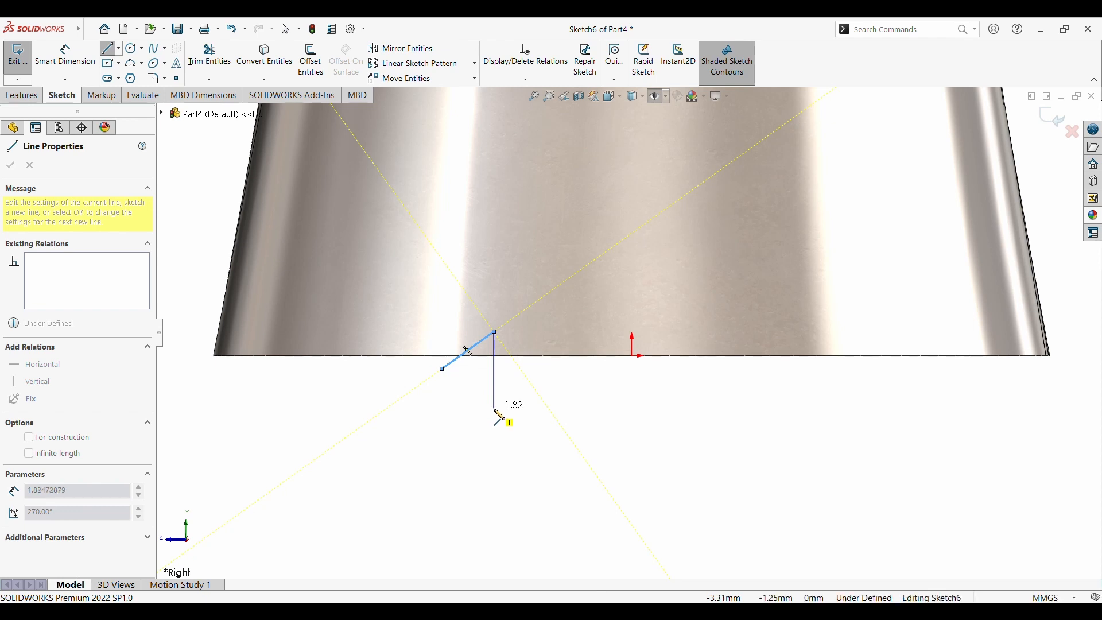
click(495, 408)
click(441, 369)
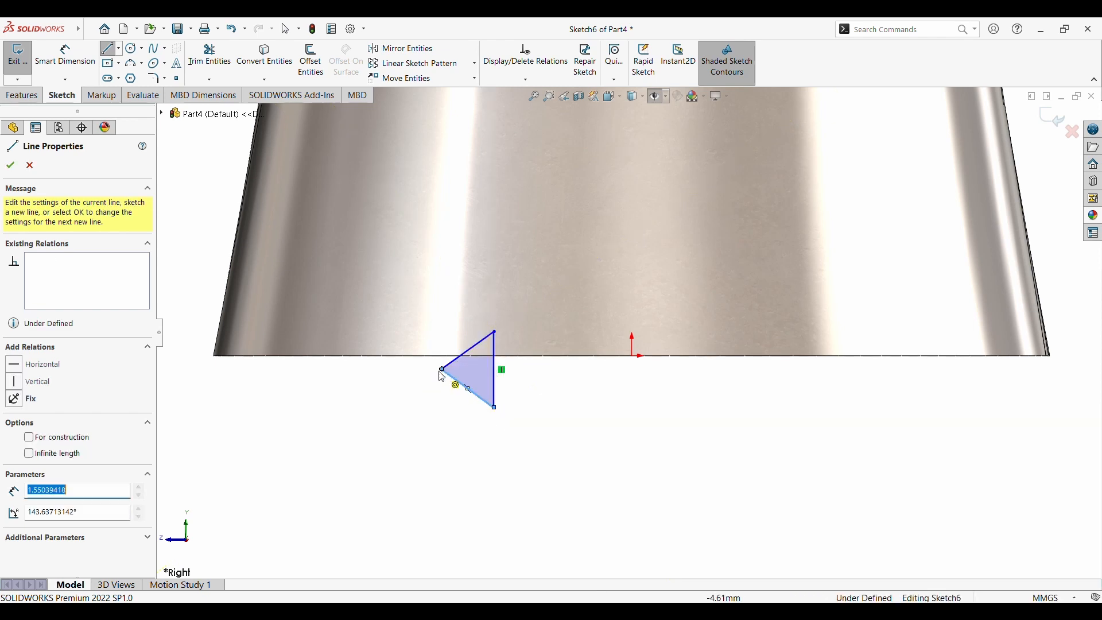
scroll(459, 390, down, 1)
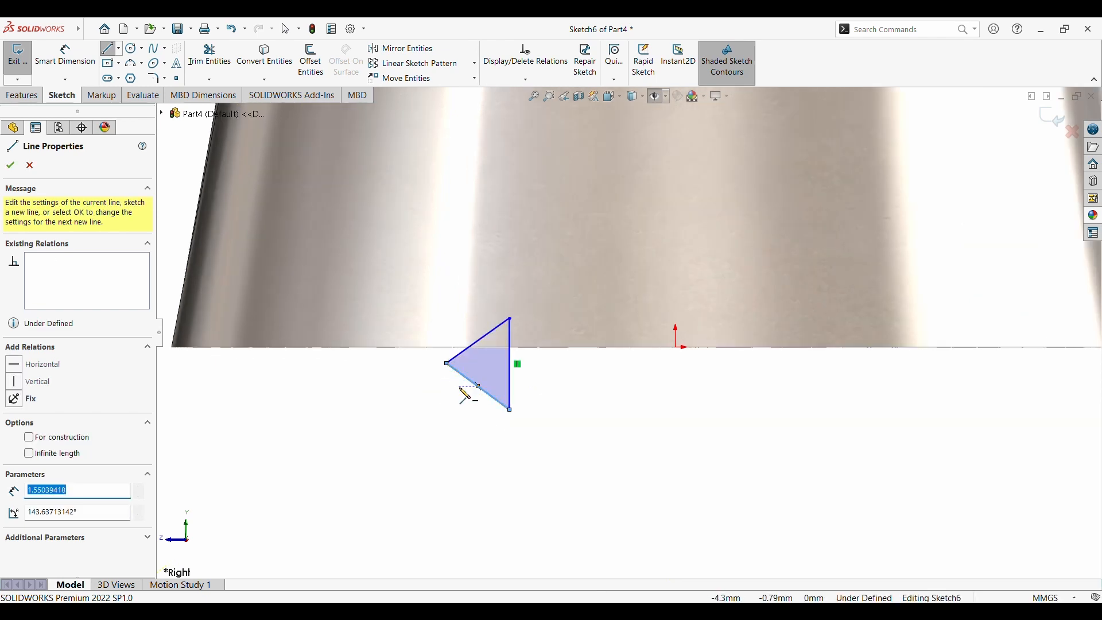
Draw a horizontal construction centerline about 2.29 mm long through the triangle's tip, extending past its vertical side
click(118, 50)
click(127, 78)
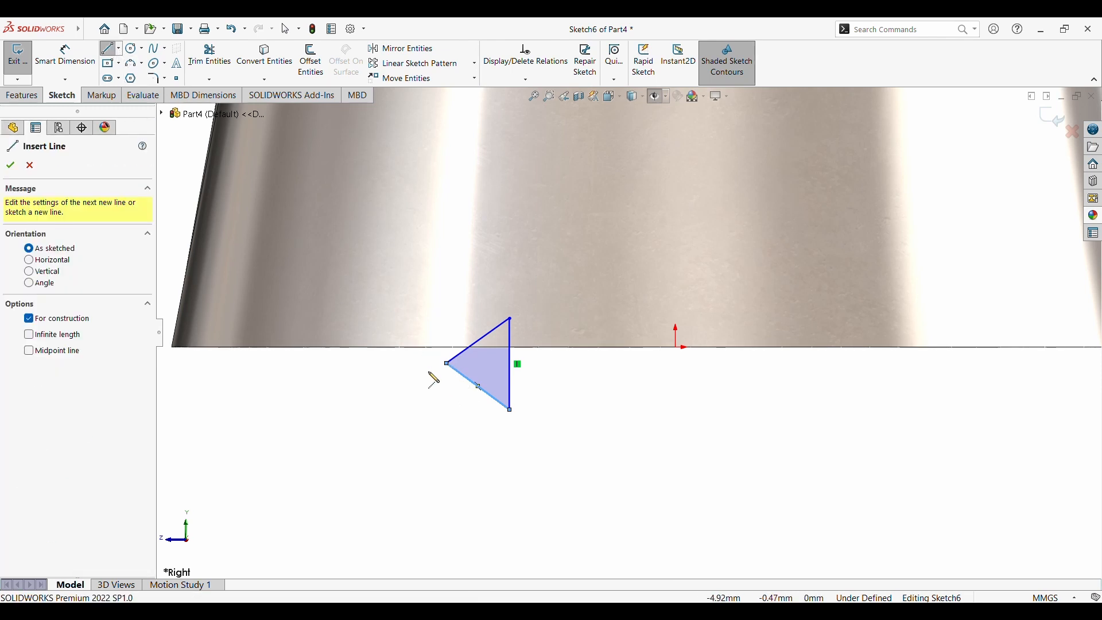
click(447, 363)
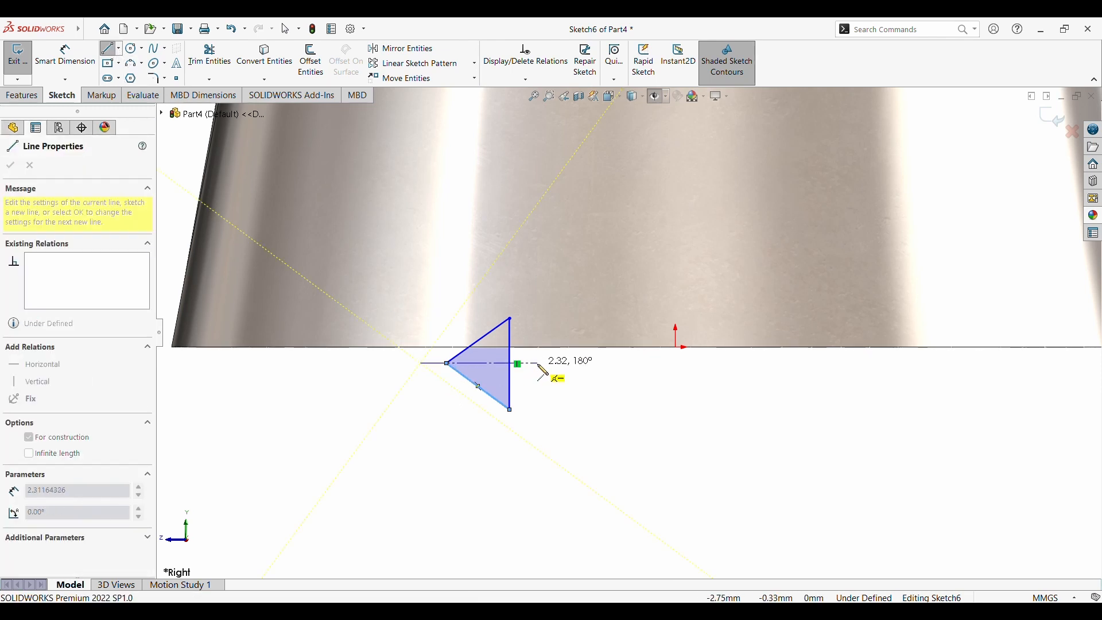
click(536, 363)
scroll(539, 365, down, 2)
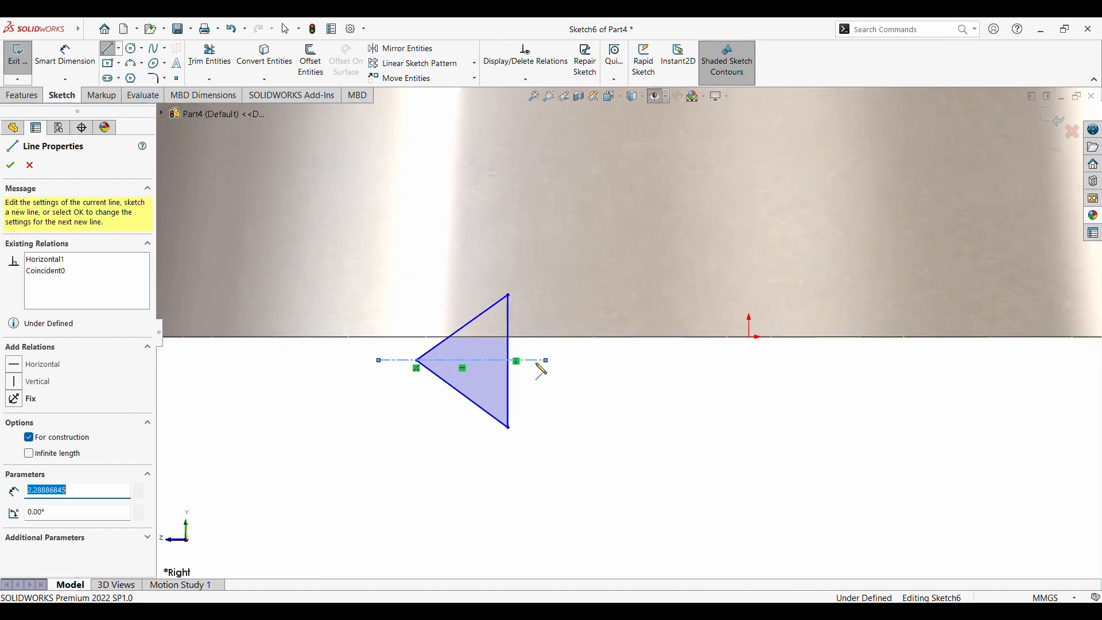
key(Escape)
Dimension the angle between the triangle's two slanted sides and set it to 56°
click(72, 56)
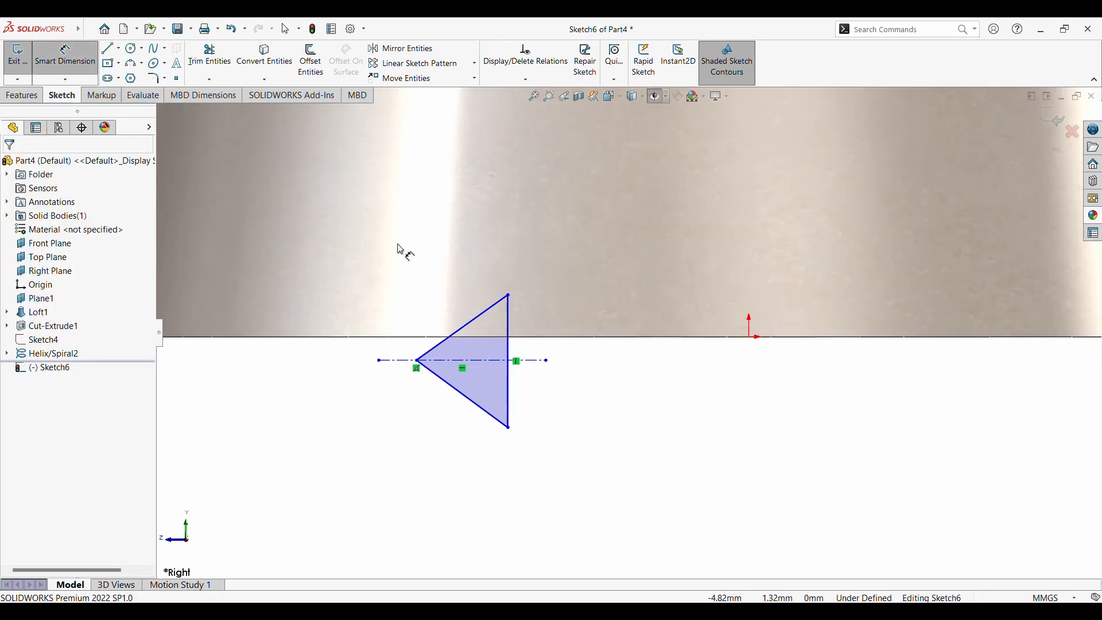
click(455, 333)
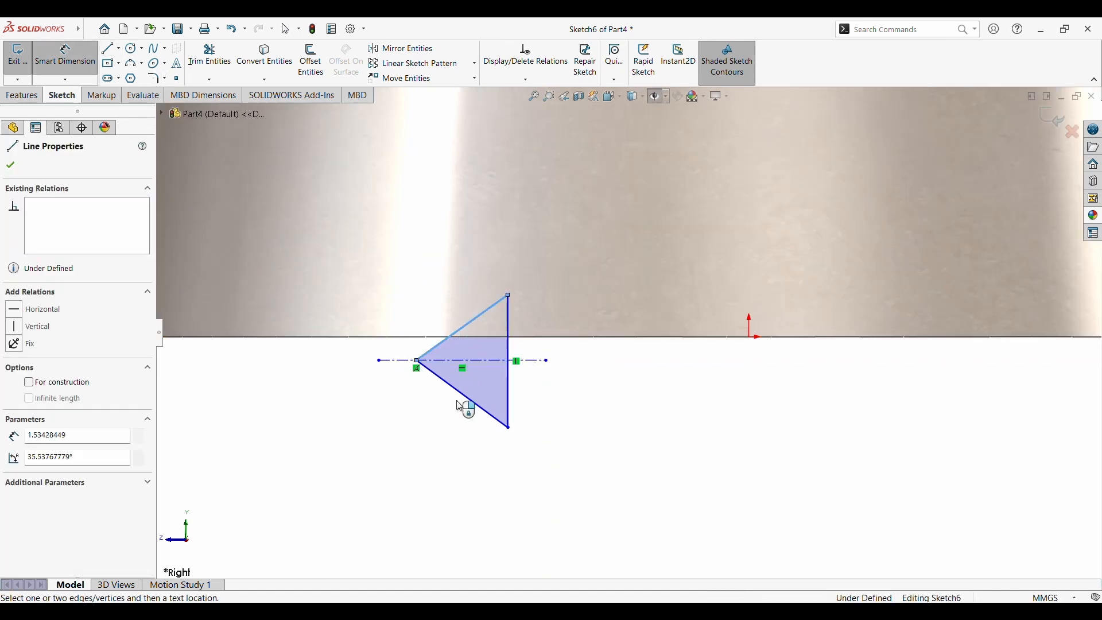
click(462, 401)
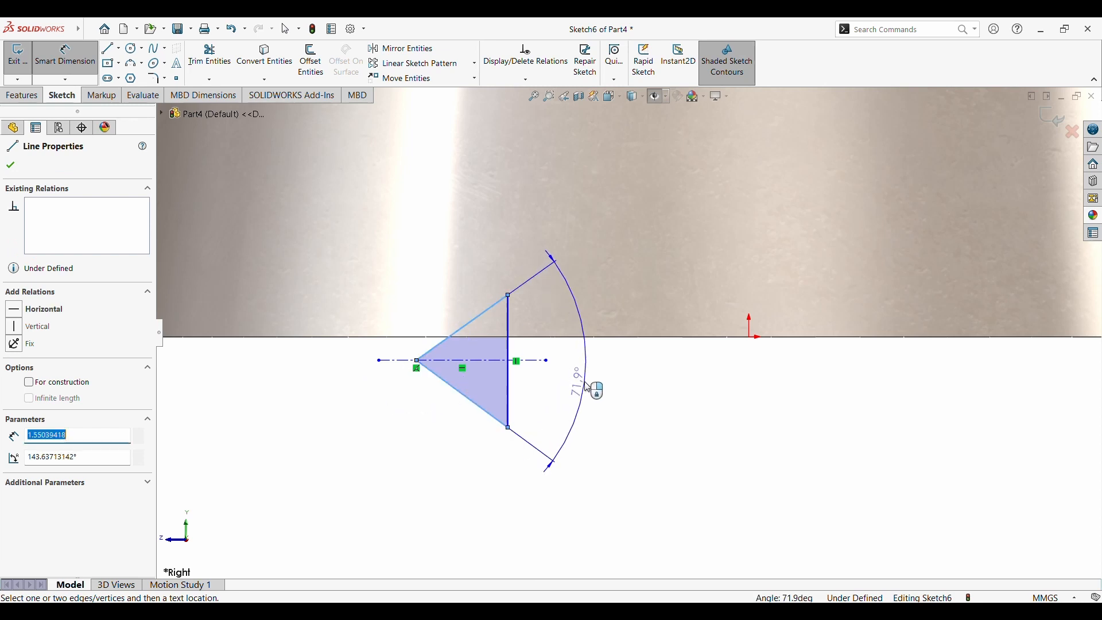
click(585, 373)
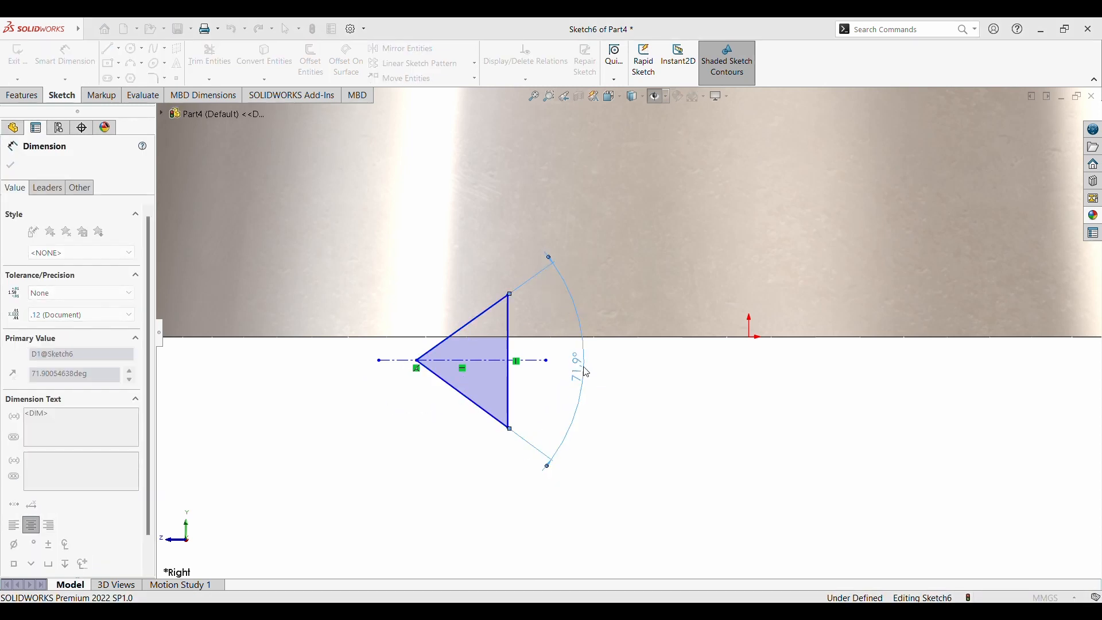
text(56)
key(Return)
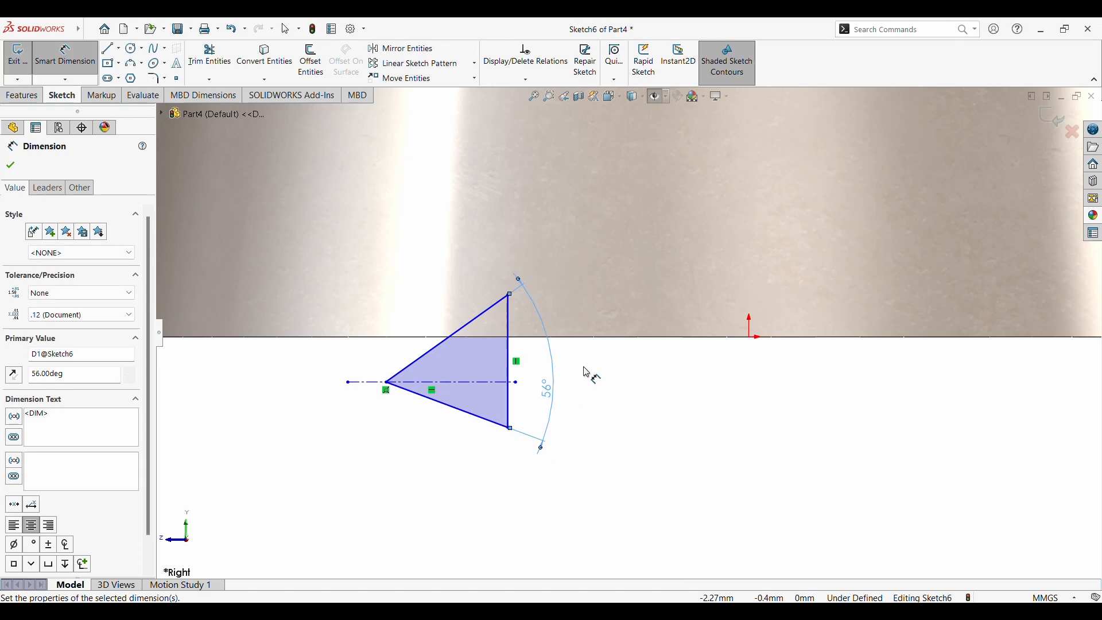
Make the vertical side's midpoint horizontal with the centerline's end, and pull that end slightly past the side
scroll(501, 422, down, 2)
scroll(501, 422, down, 1)
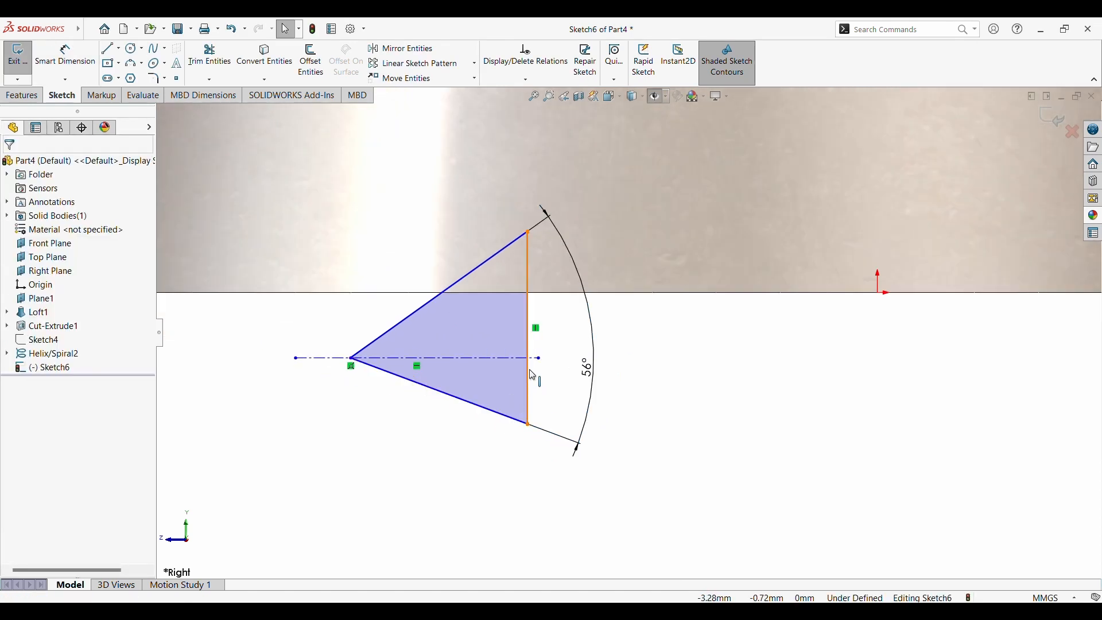
click(529, 367)
click(528, 330)
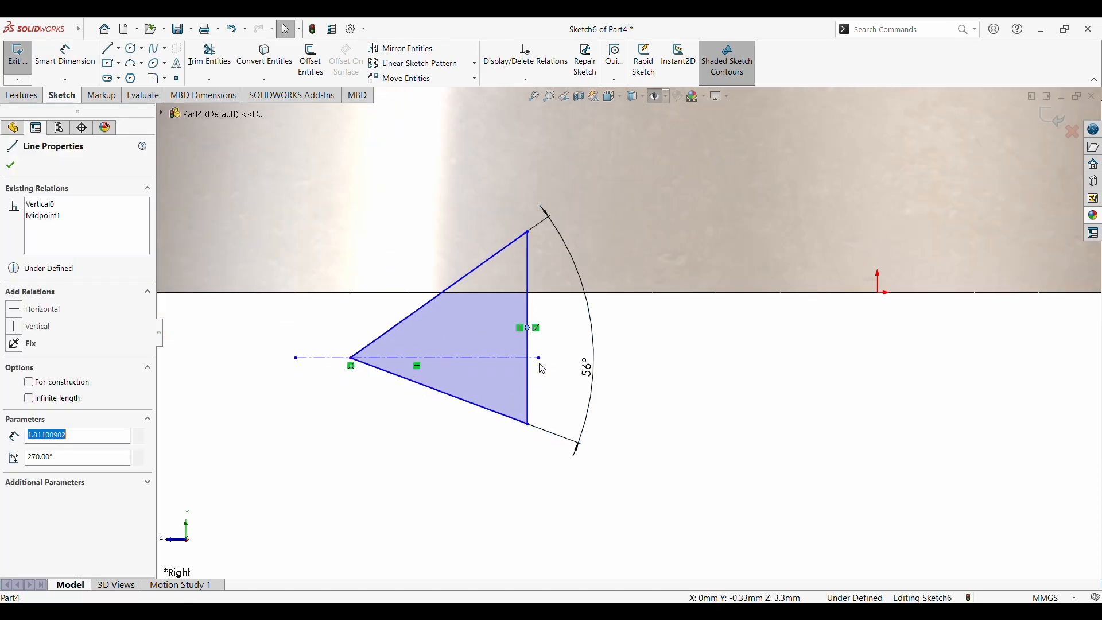
ctrl+click(539, 358)
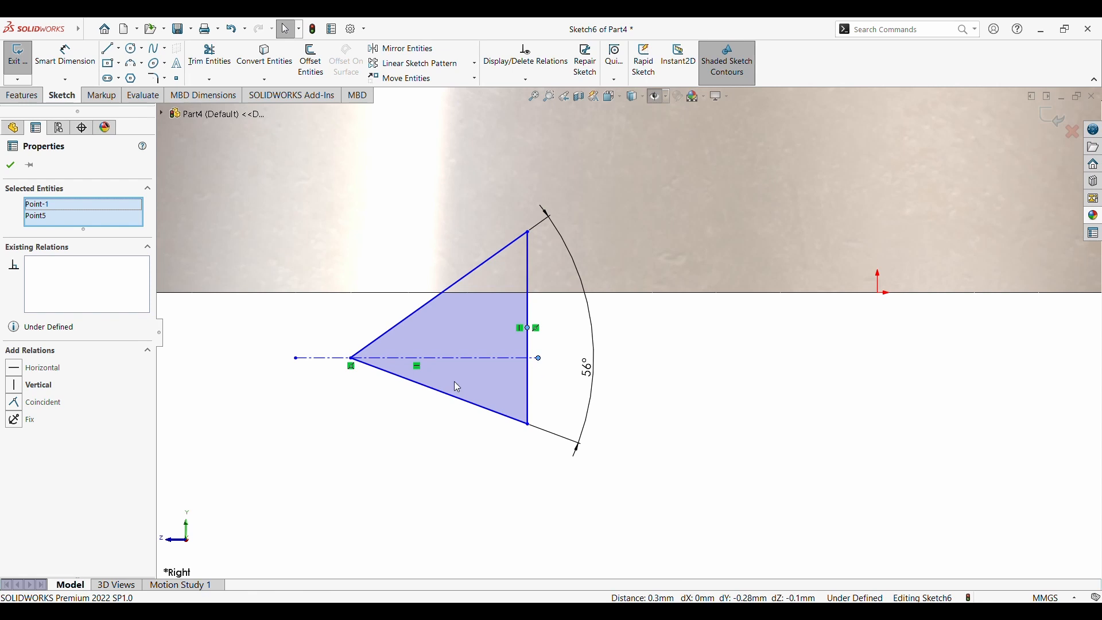
click(21, 372)
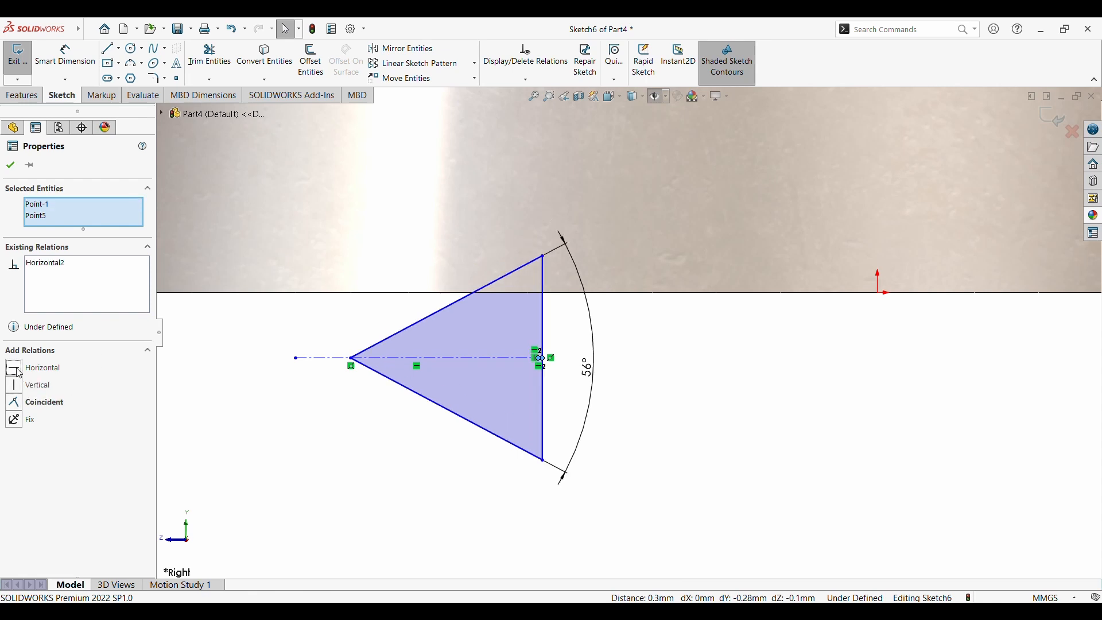
click(456, 548)
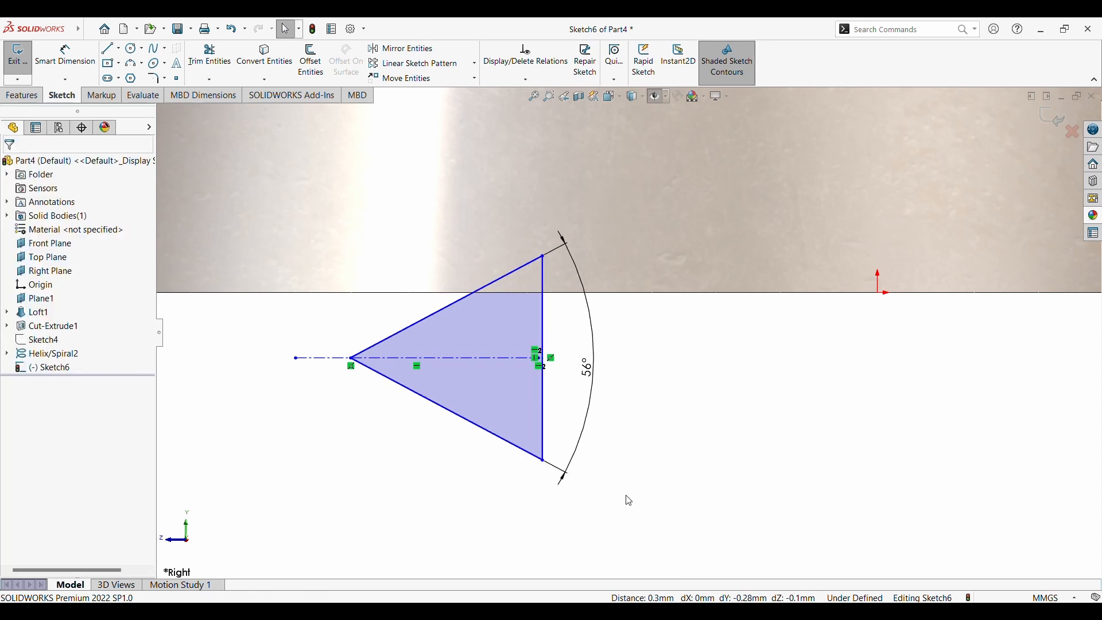
click(542, 363)
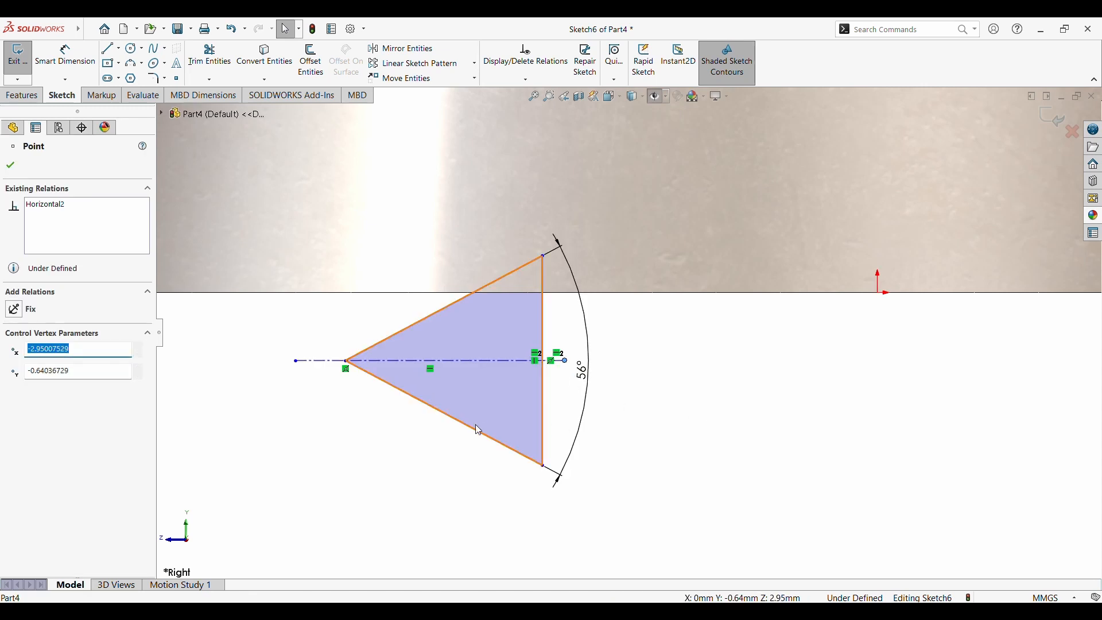
Round the triangle's outer tip with a 0.365 mm sketch fillet
click(382, 341)
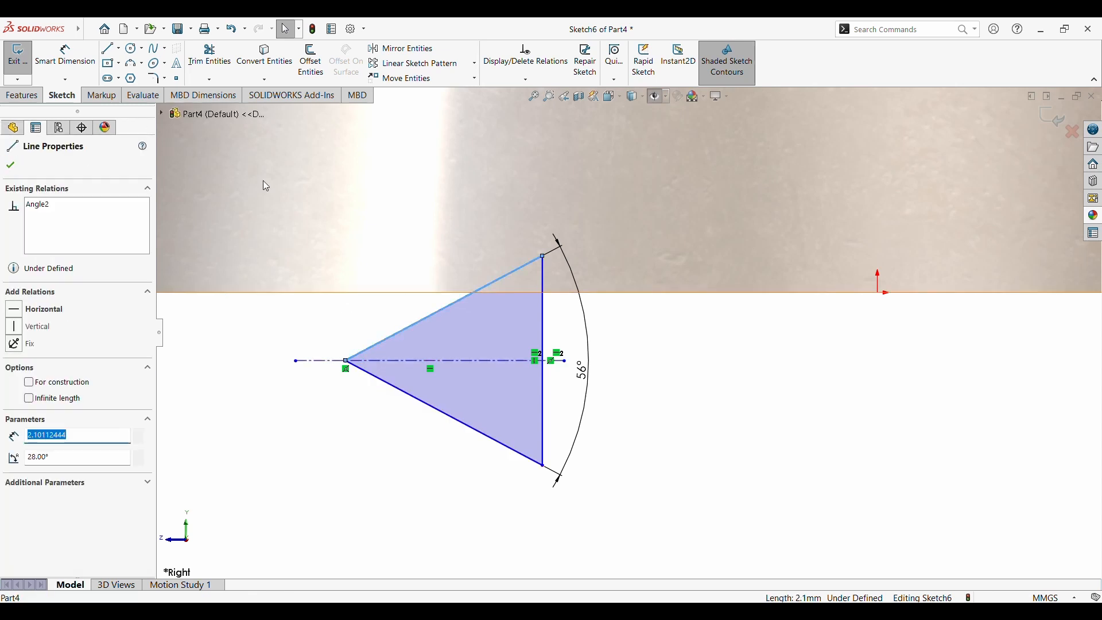
click(152, 80)
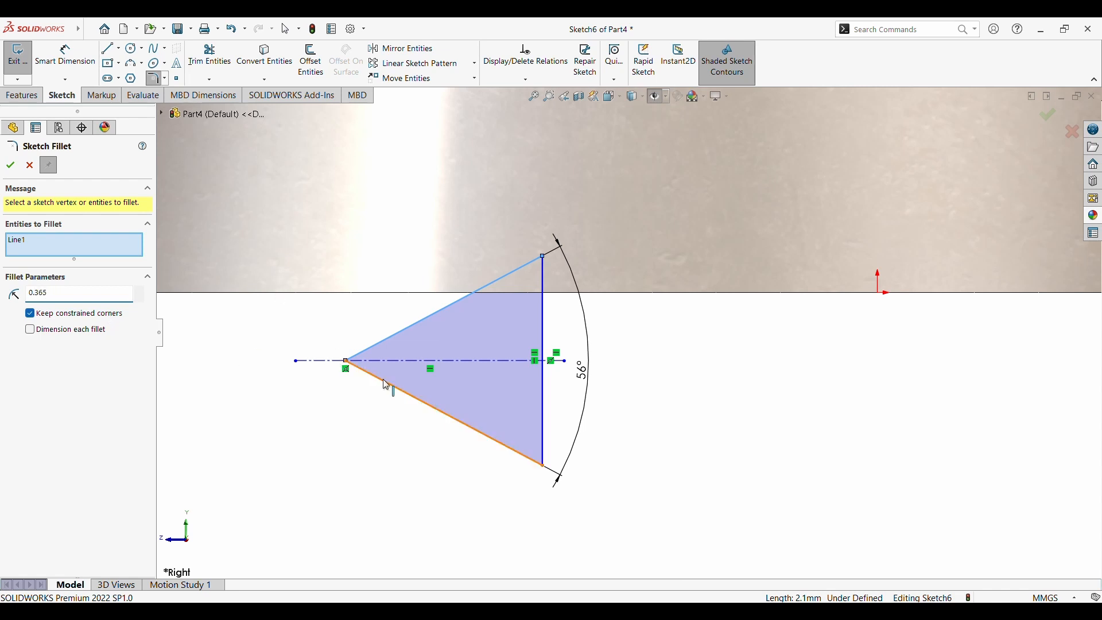
click(346, 366)
click(10, 166)
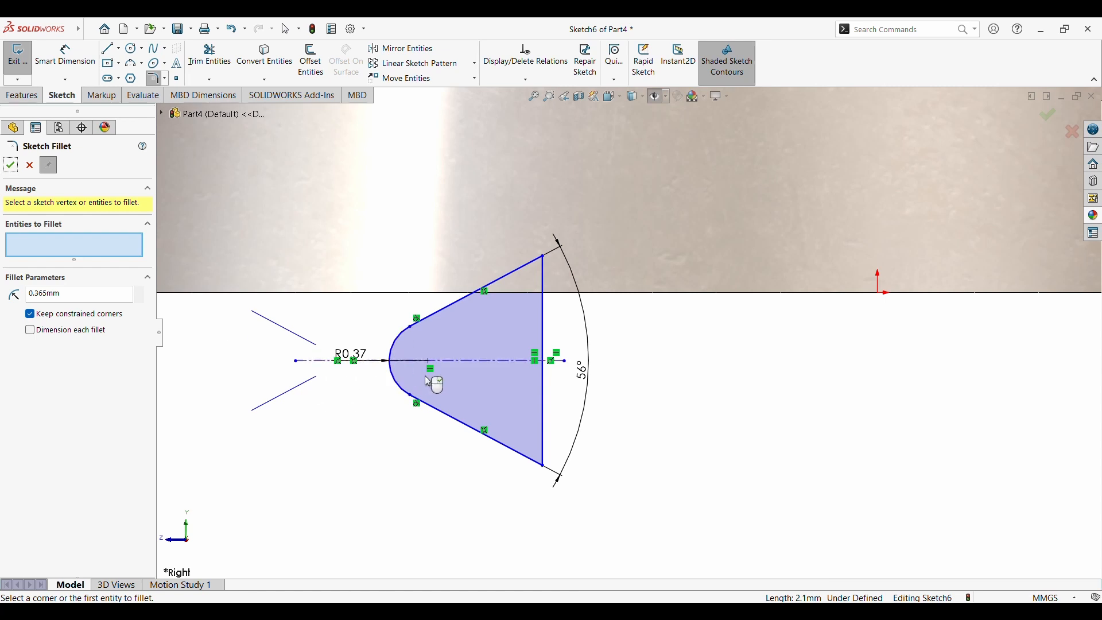
Dimension the distance from the fillet arc's center to the triangle's vertical side and set it to 0.86 mm
key(d)
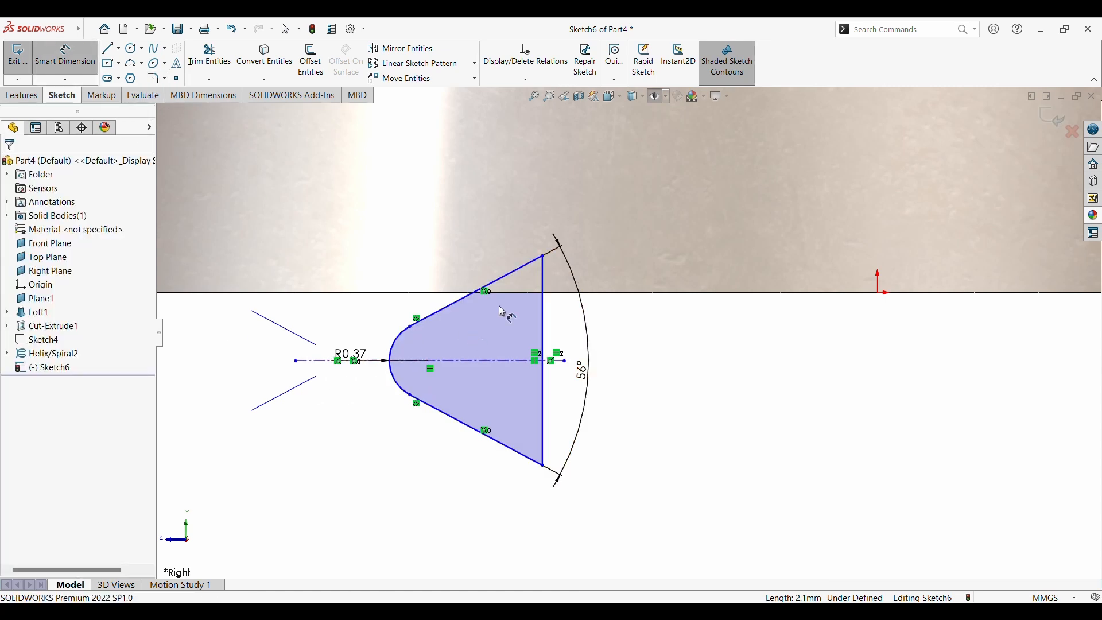
click(430, 362)
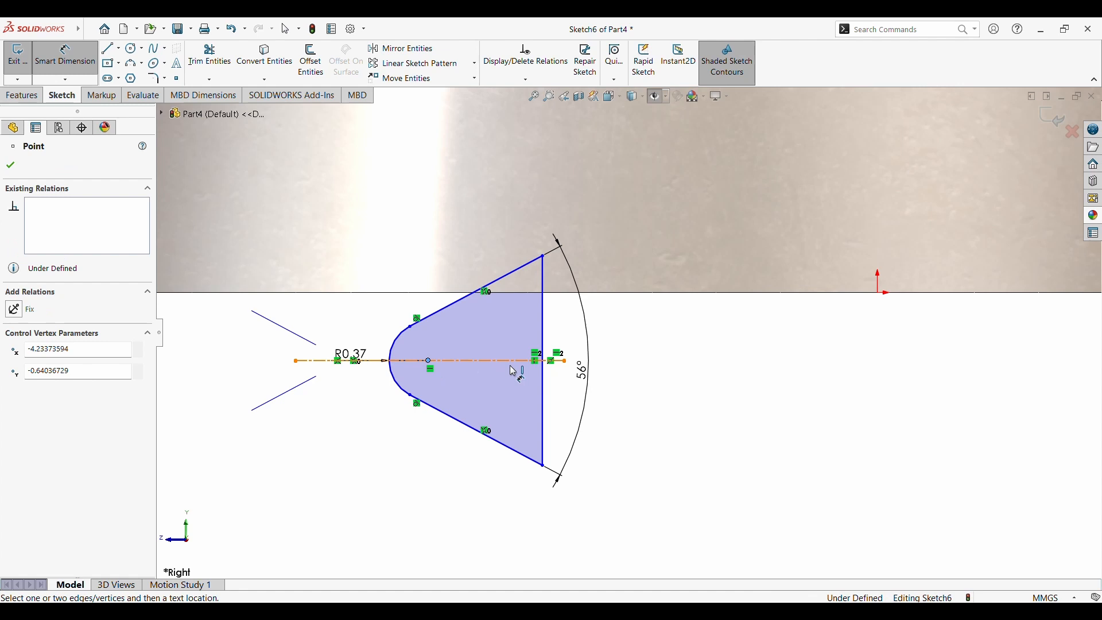
click(543, 391)
click(495, 524)
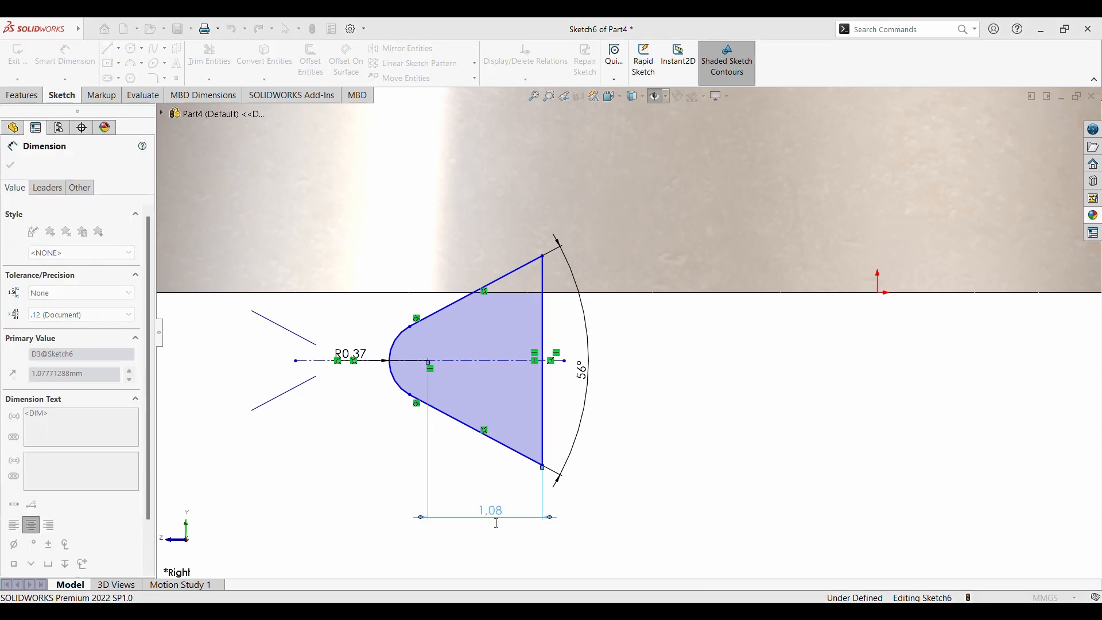
text(0.86)
key(Return)
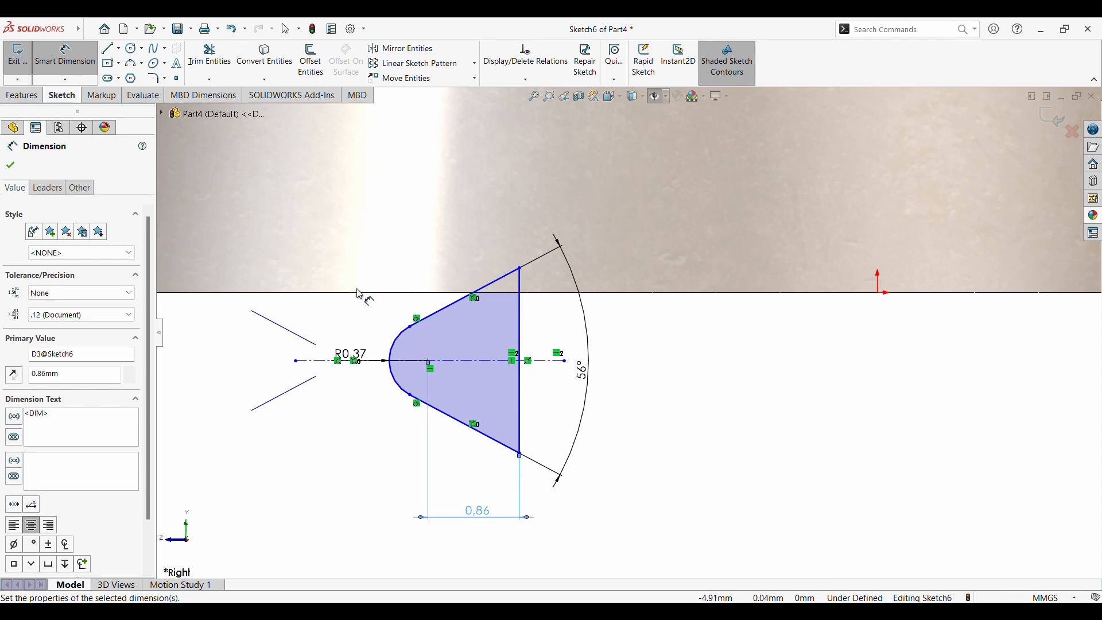
key(Escape)
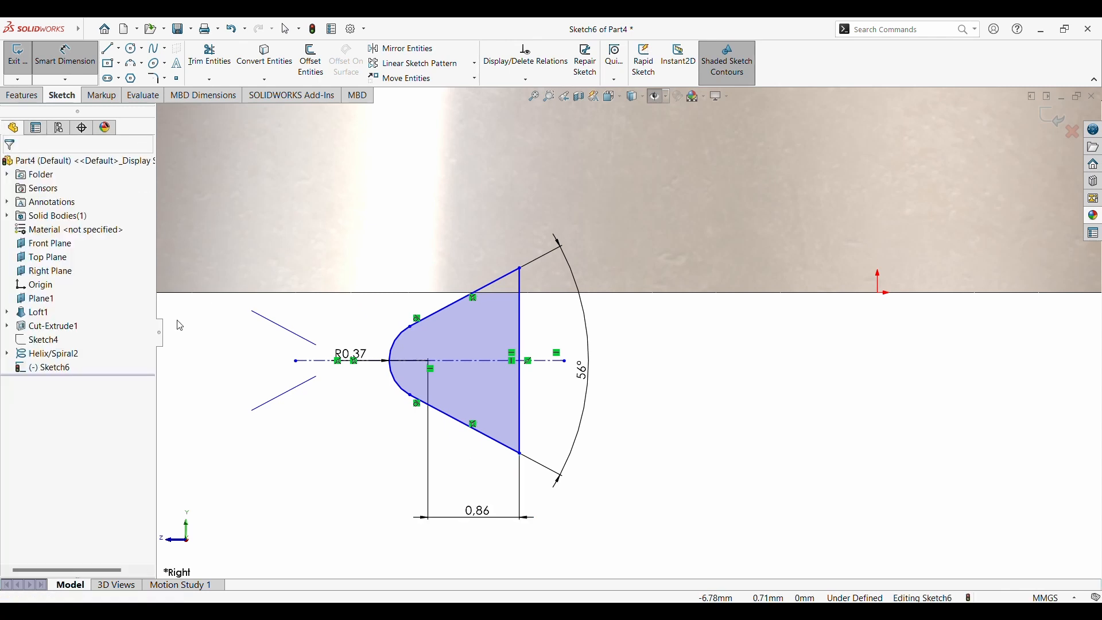
Display the helix to locate its start, and move the thread profile by its arc center to the hole's bottom edge near that start
click(48, 355)
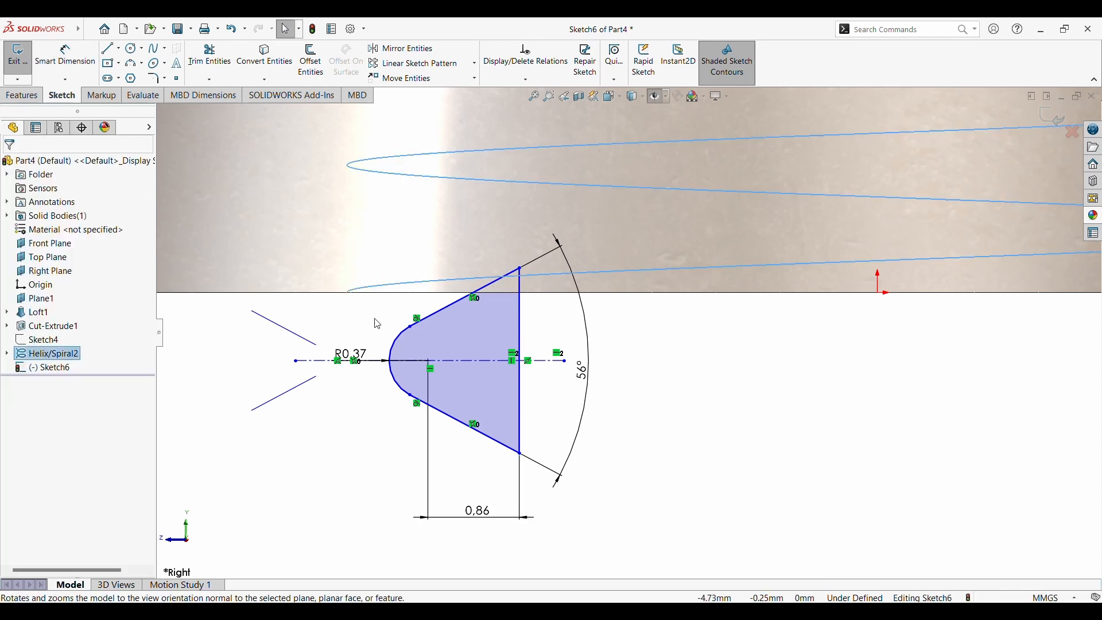
click(353, 299)
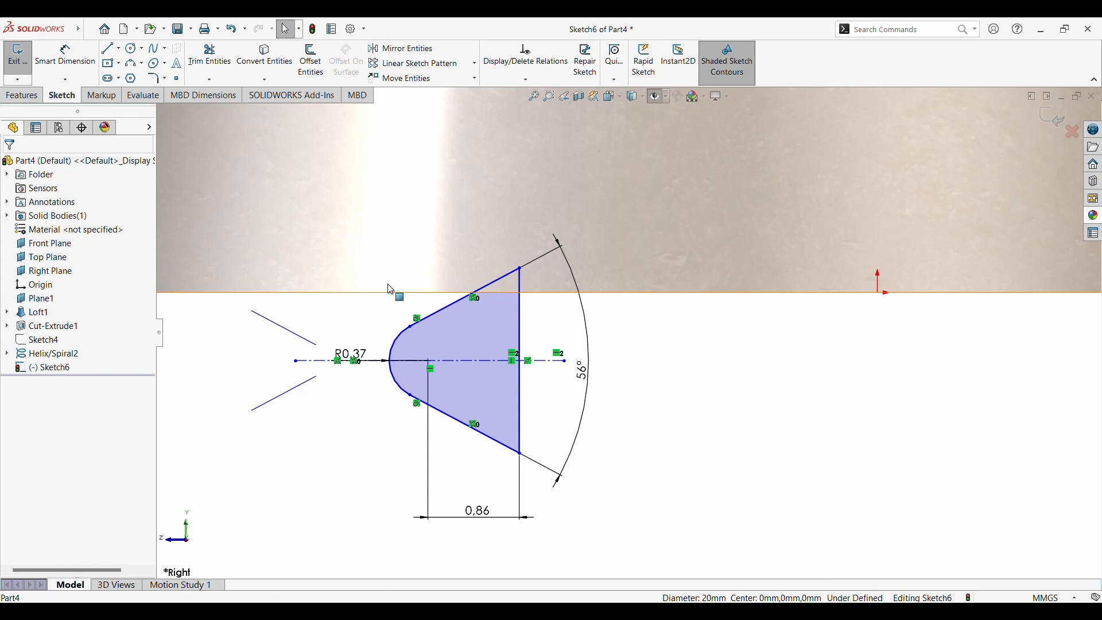
scroll(408, 329, down, 2)
scroll(410, 333, up, 6)
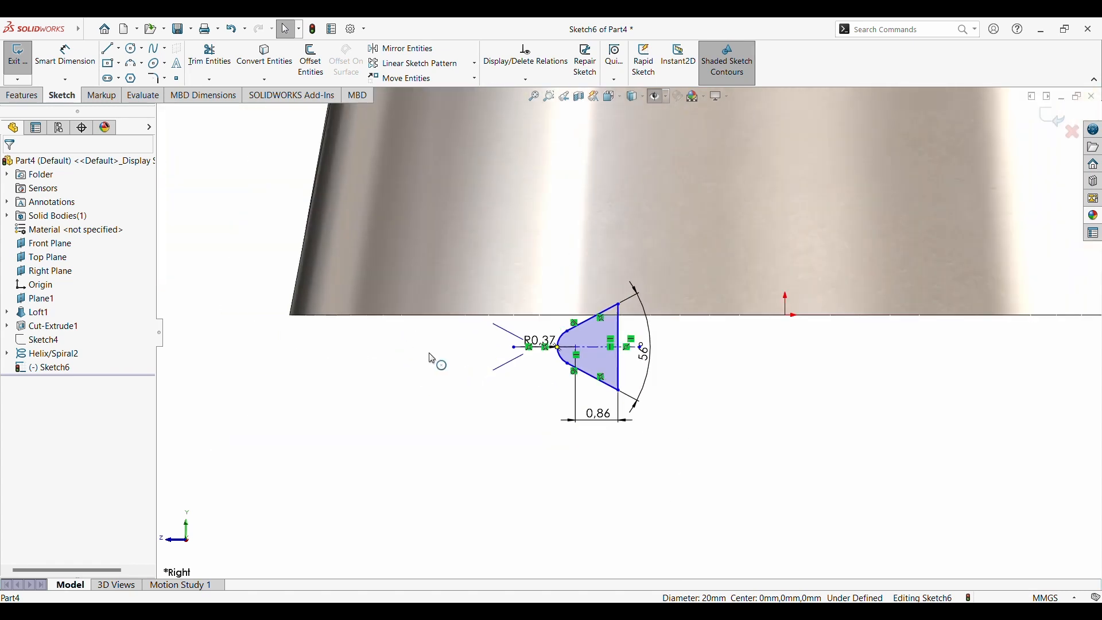
mouse_move(429, 354)
middle_down()
mouse_move(439, 315)
mouse_move(429, 304)
middle_up()
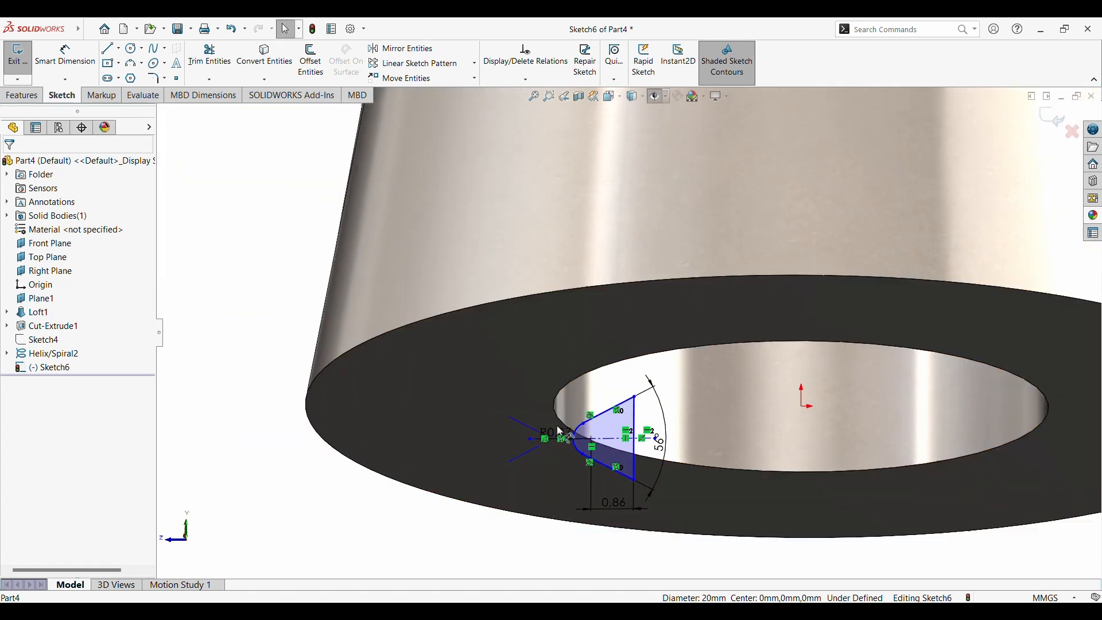
click(67, 354)
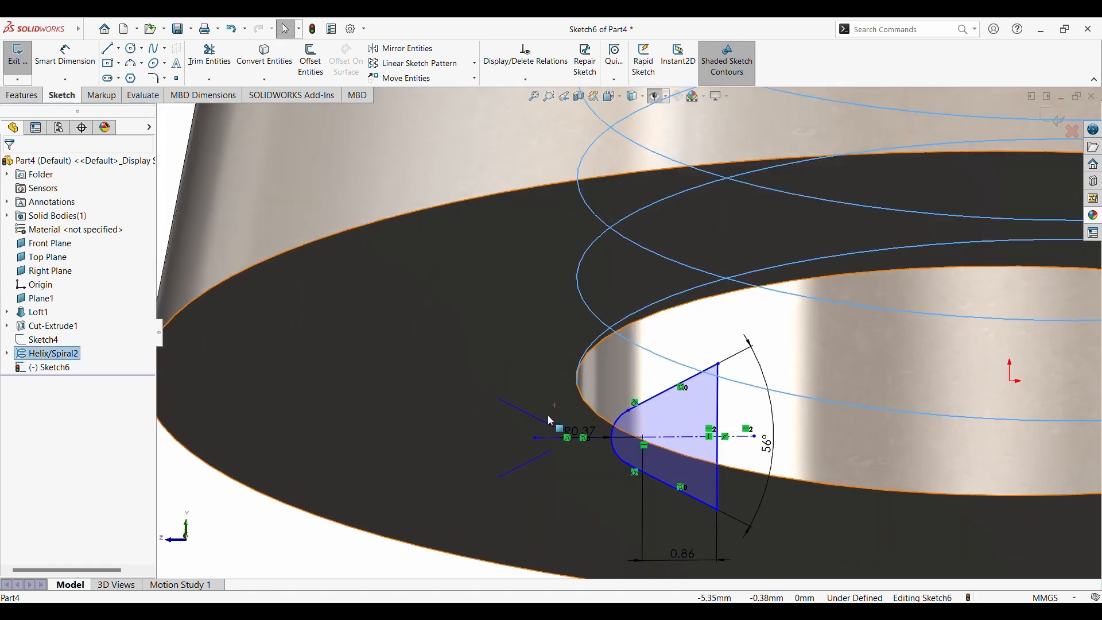
scroll(520, 440, down, 3)
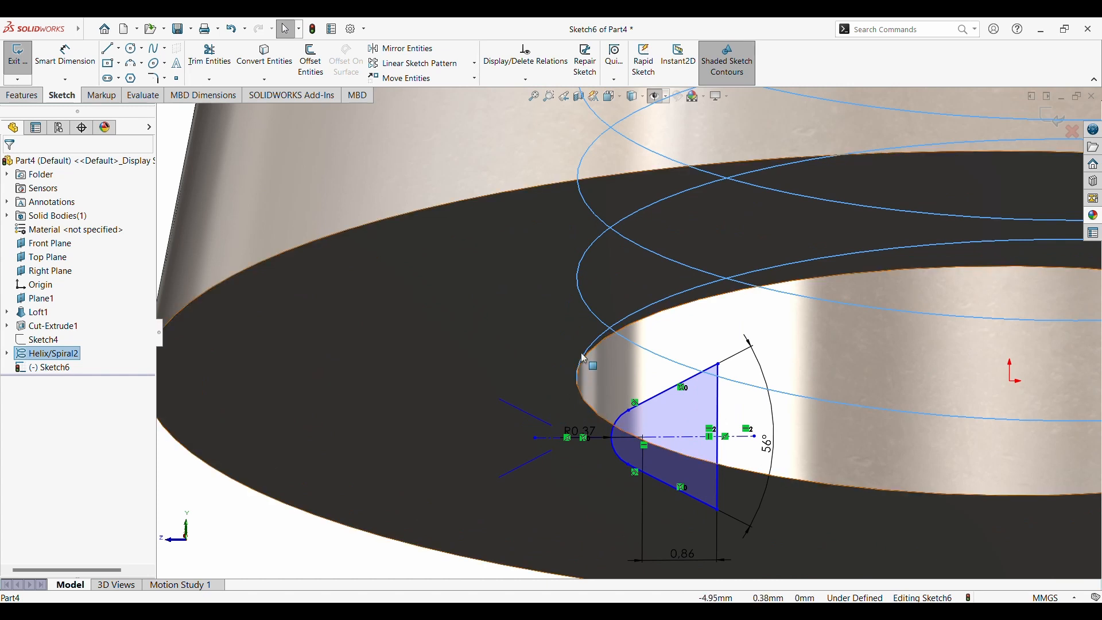
click(6, 353)
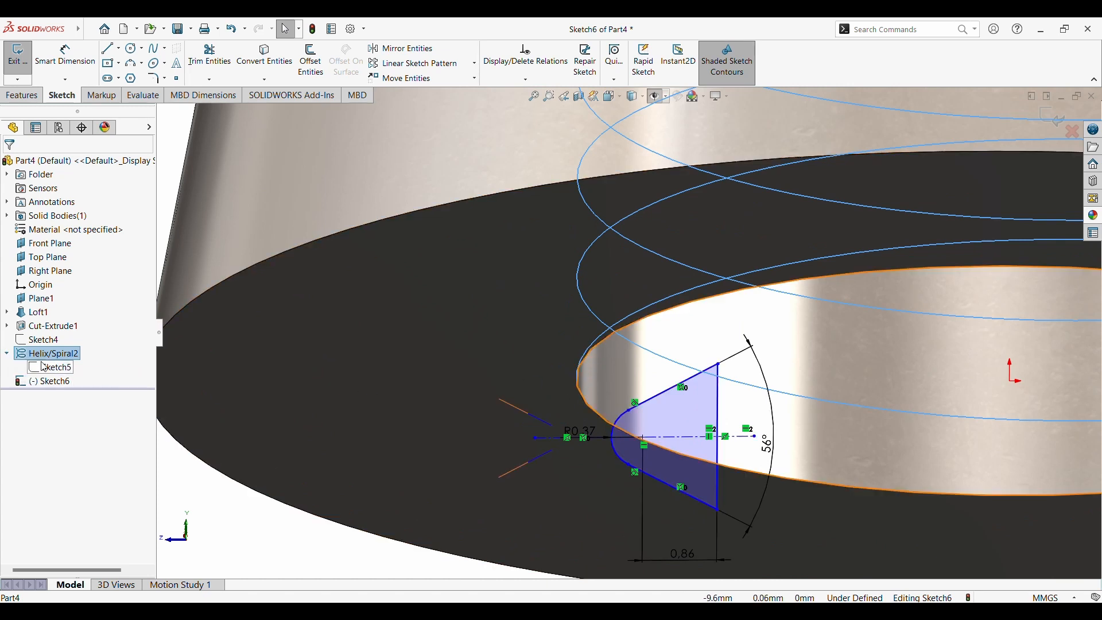
click(47, 367)
click(34, 357)
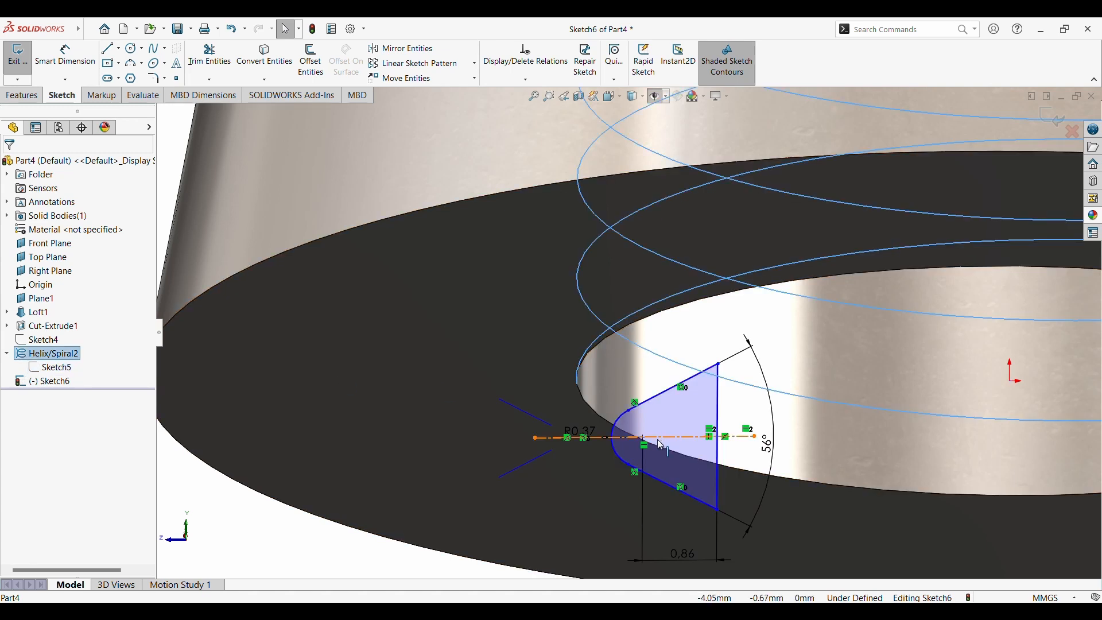
drag(584, 438, 580, 388)
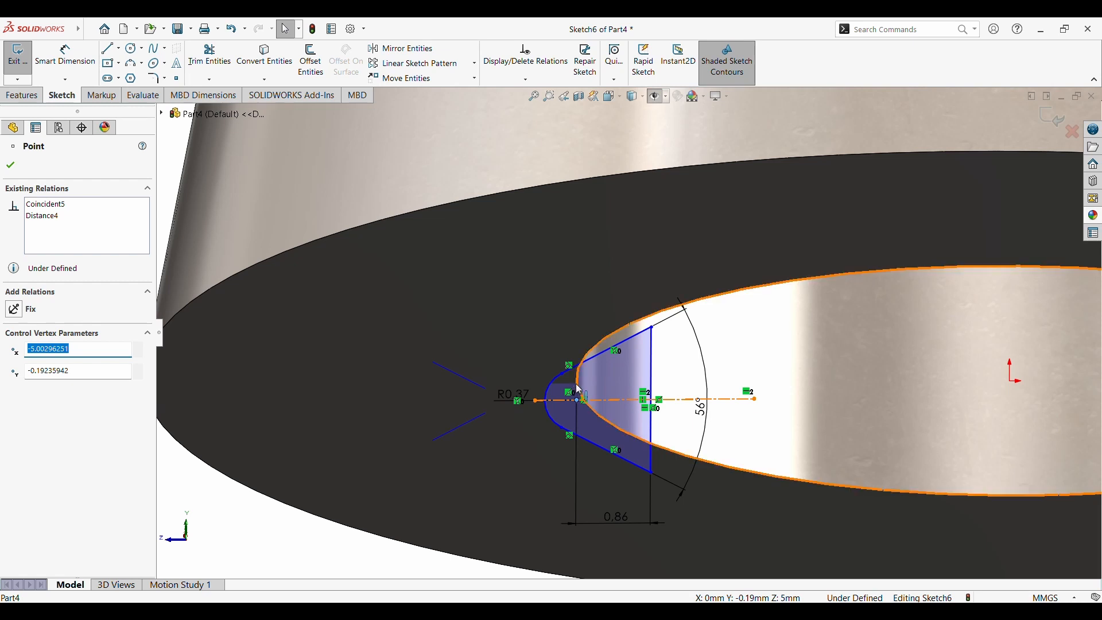
Make the thread profile's arc center coincident with the silhouette vertex on the hole's bottom edge and finish the sketch
key(Escape)
ctrl+click(578, 406)
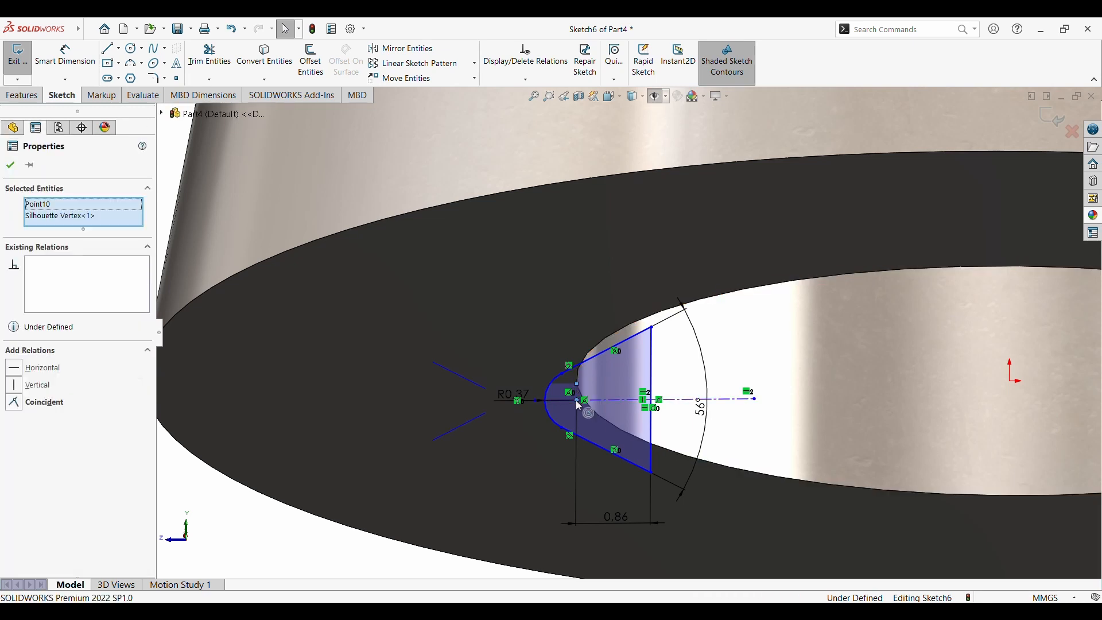
click(22, 405)
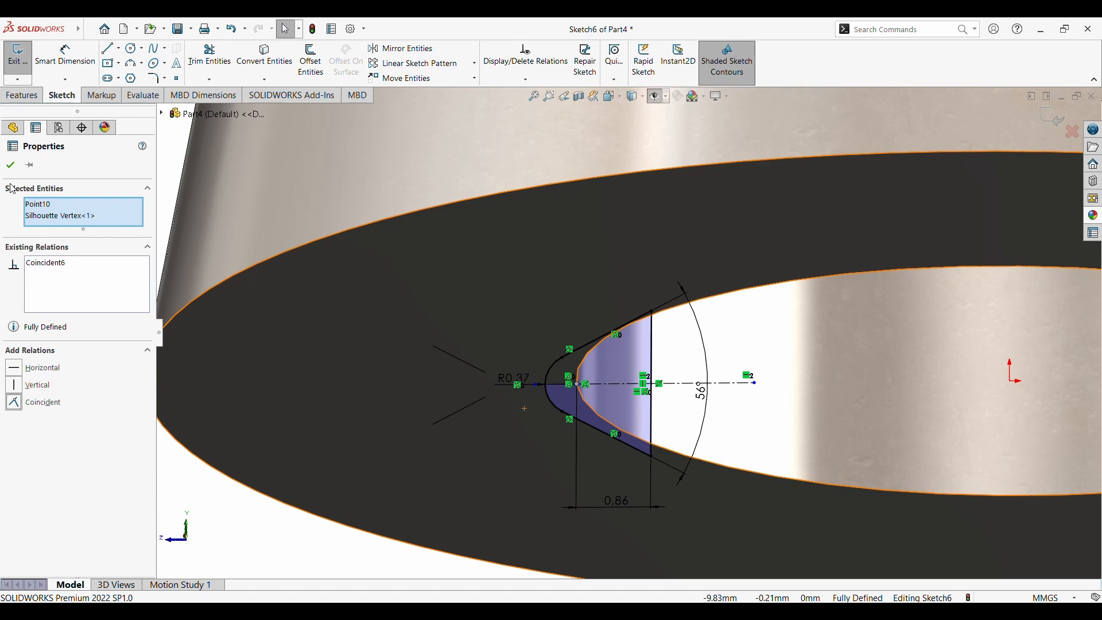
click(11, 164)
scroll(581, 336, down, 3)
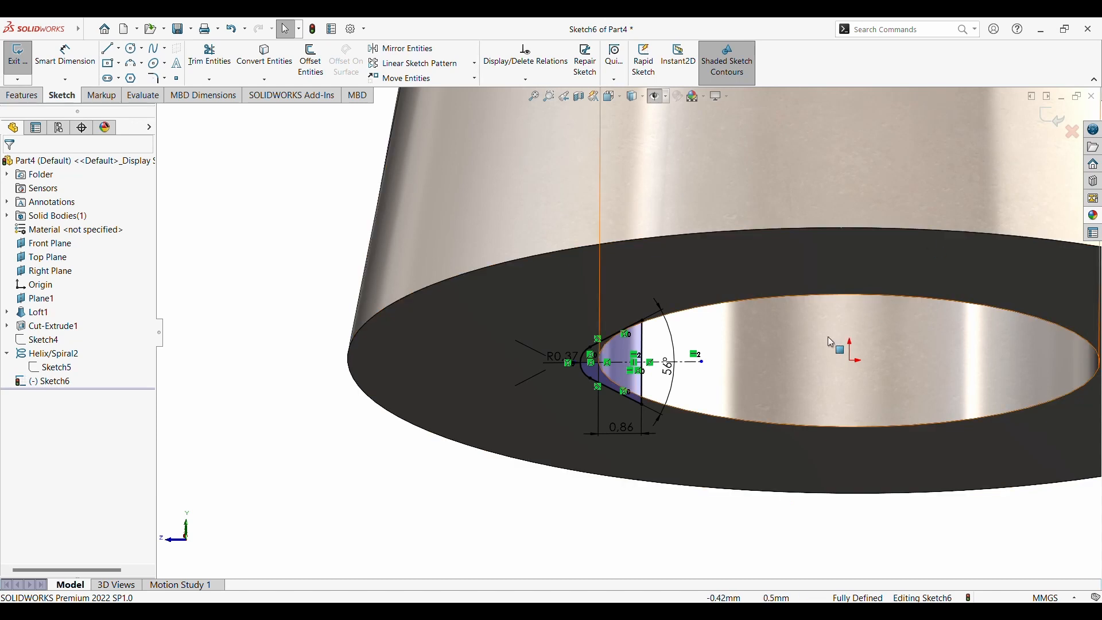
click(1056, 121)
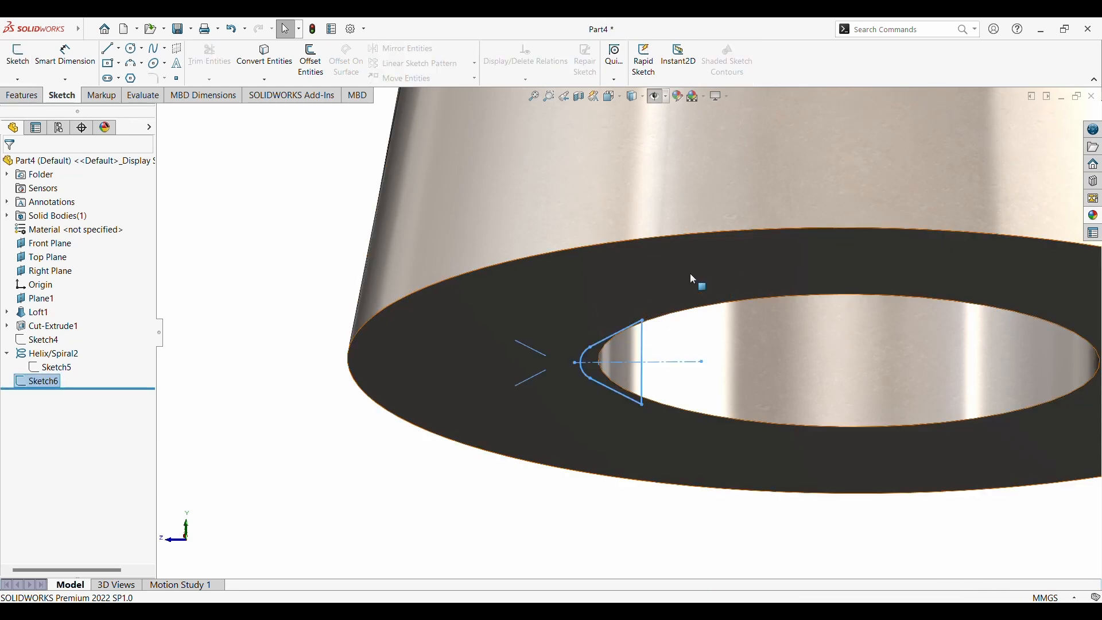
Create a swept cut using the thread profile sketch along the Helix/Spiral2 path
click(21, 96)
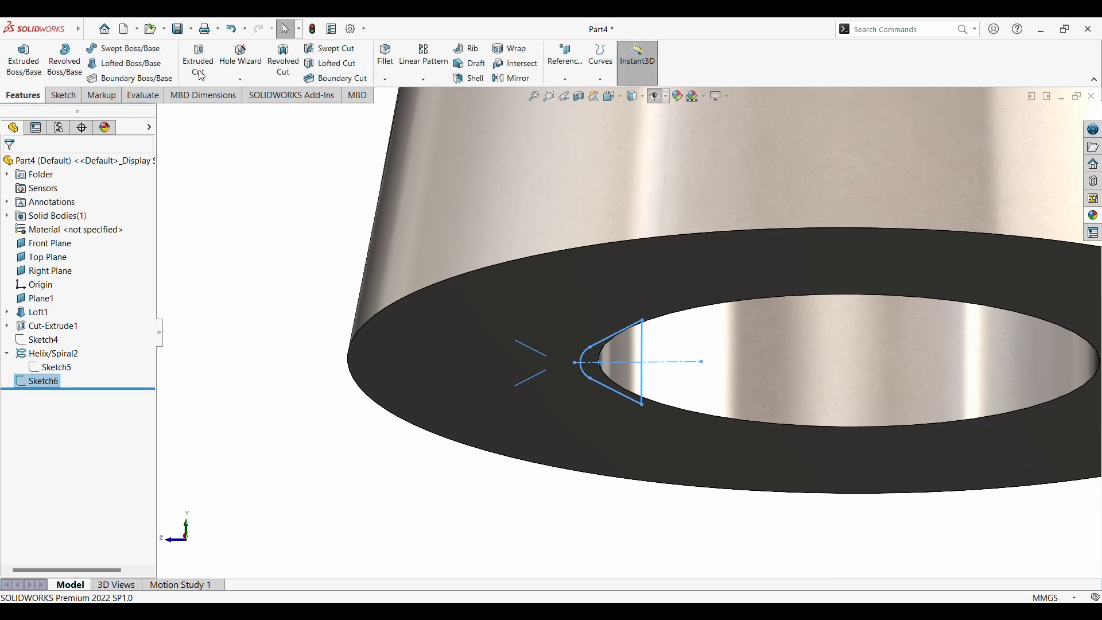
click(323, 49)
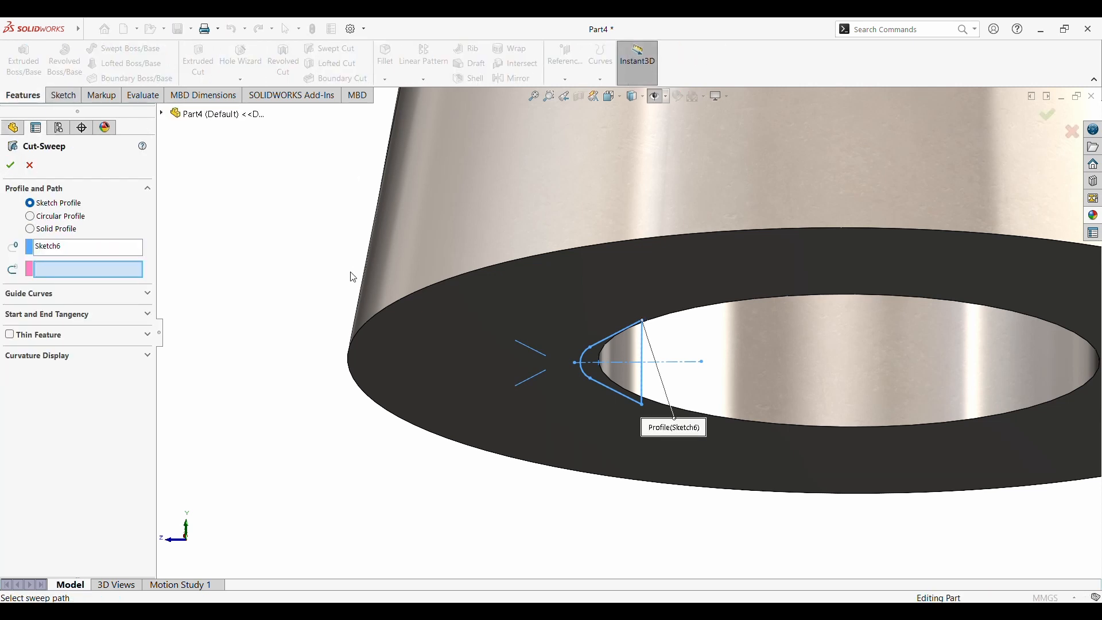
scroll(353, 276, up, 5)
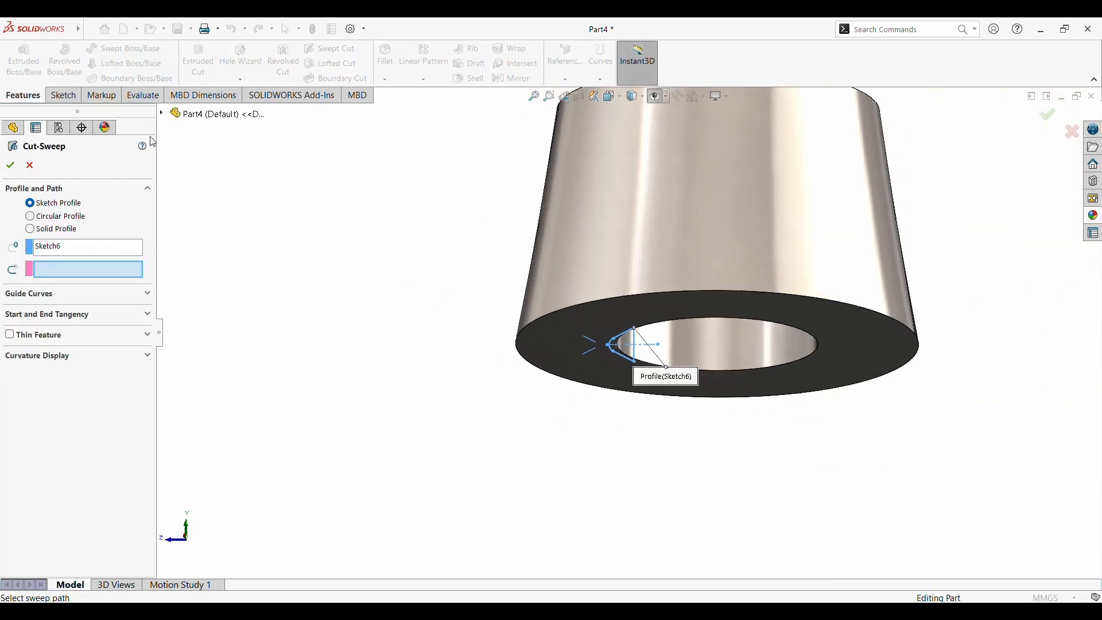
click(162, 113)
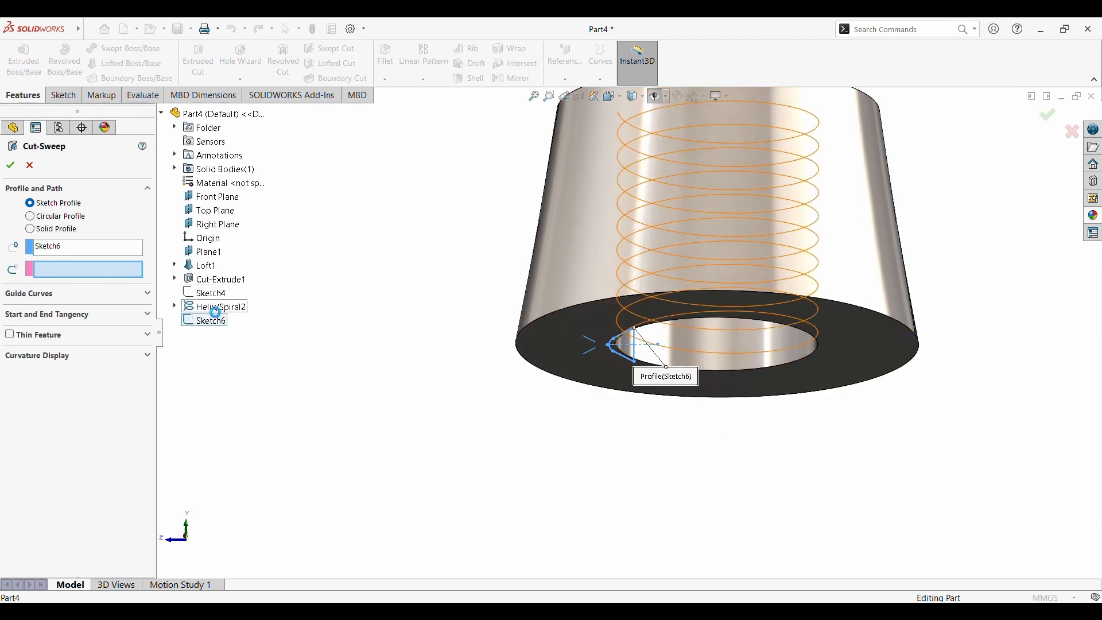
click(210, 308)
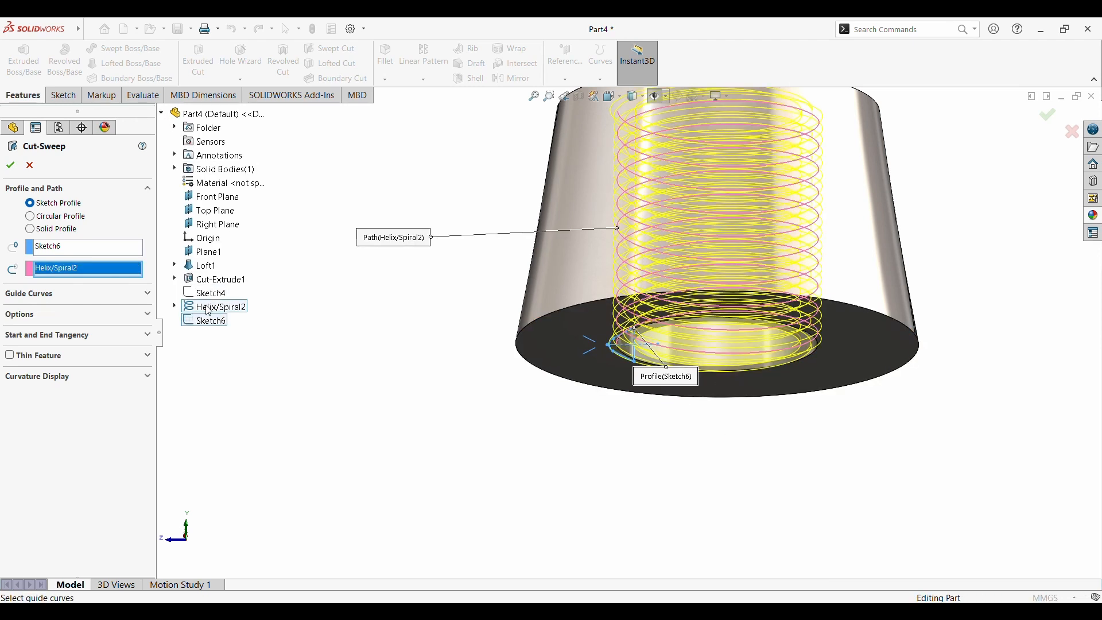
click(11, 166)
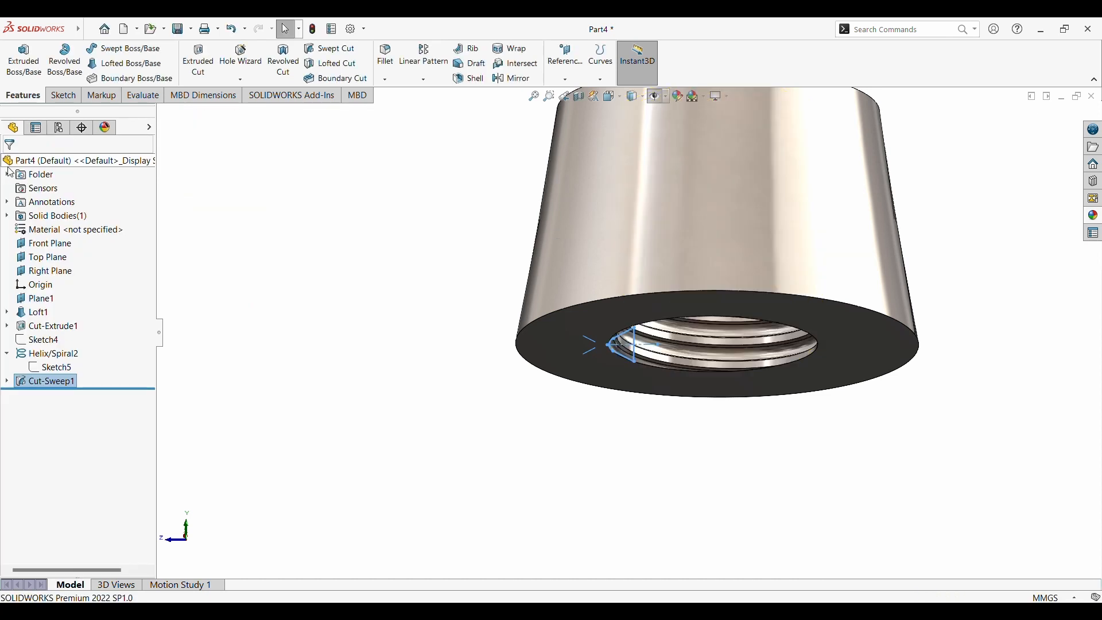
Examine the internal thread from below and from above the body
middle_drag(491, 405, 476, 344)
click(476, 346)
scroll(674, 335, down, 2)
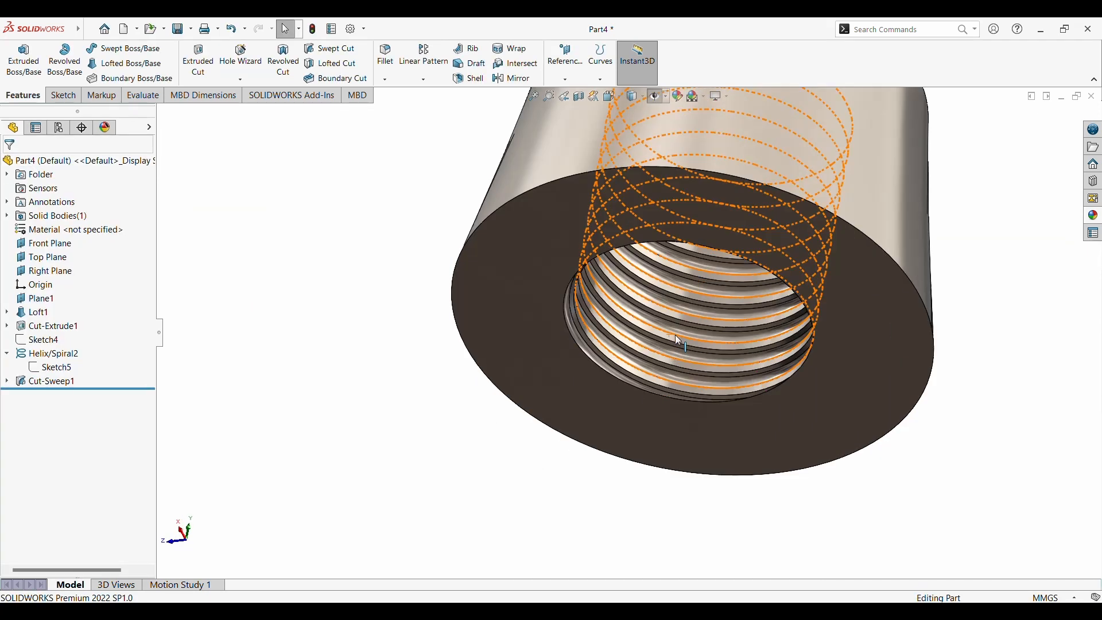
scroll(675, 335, down, 2)
middle_drag(675, 336, 628, 225)
scroll(627, 225, up, 3)
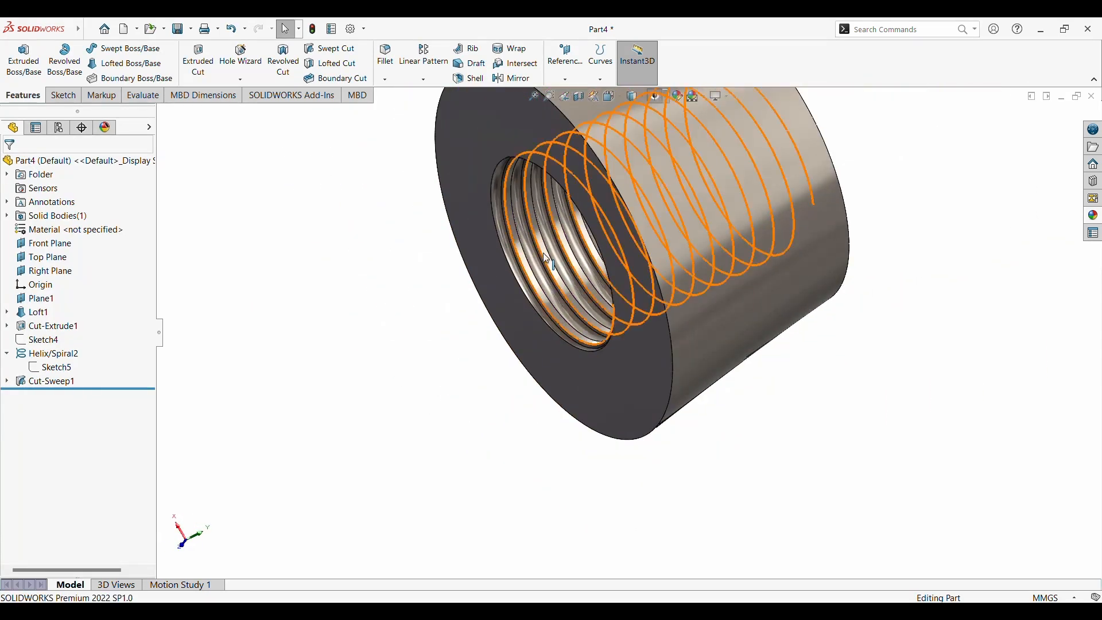
middle_drag(545, 257, 637, 519)
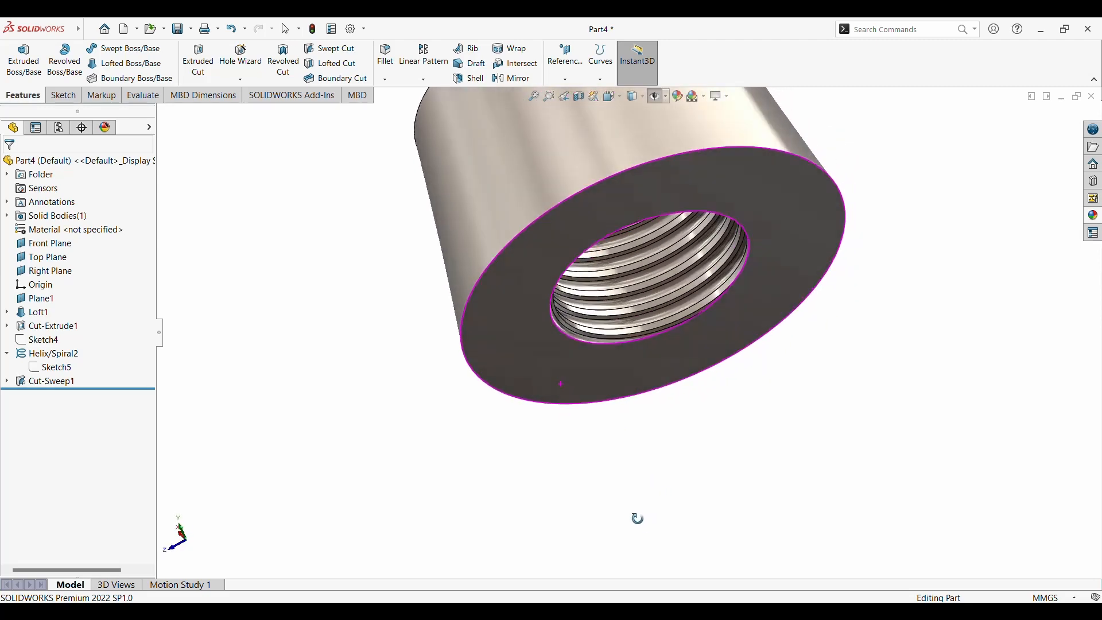
scroll(628, 494, down, 2)
scroll(662, 471, up, 4)
middle_drag(775, 325, 846, 364)
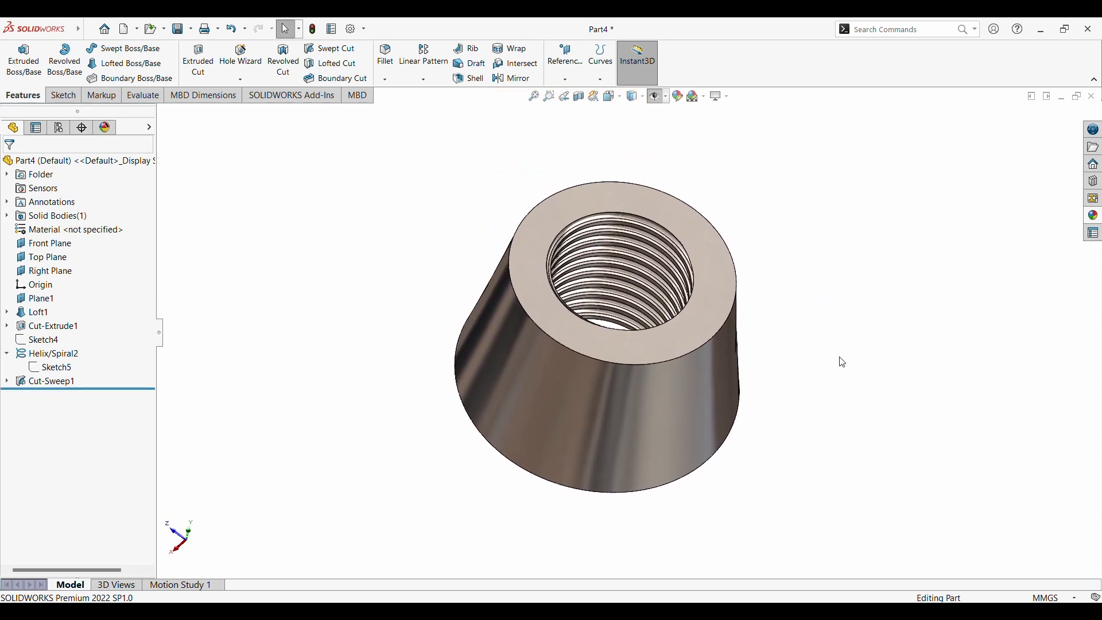
Display the reference planes, start a new sketch on the Right Plane, and hide the planes again
click(658, 97)
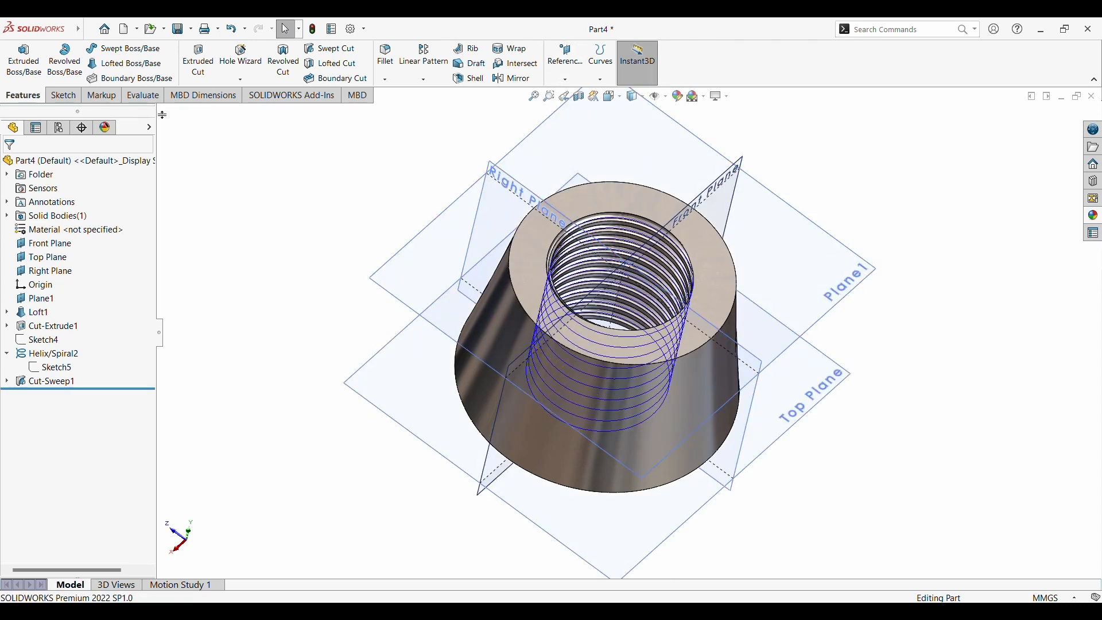
click(63, 96)
click(17, 56)
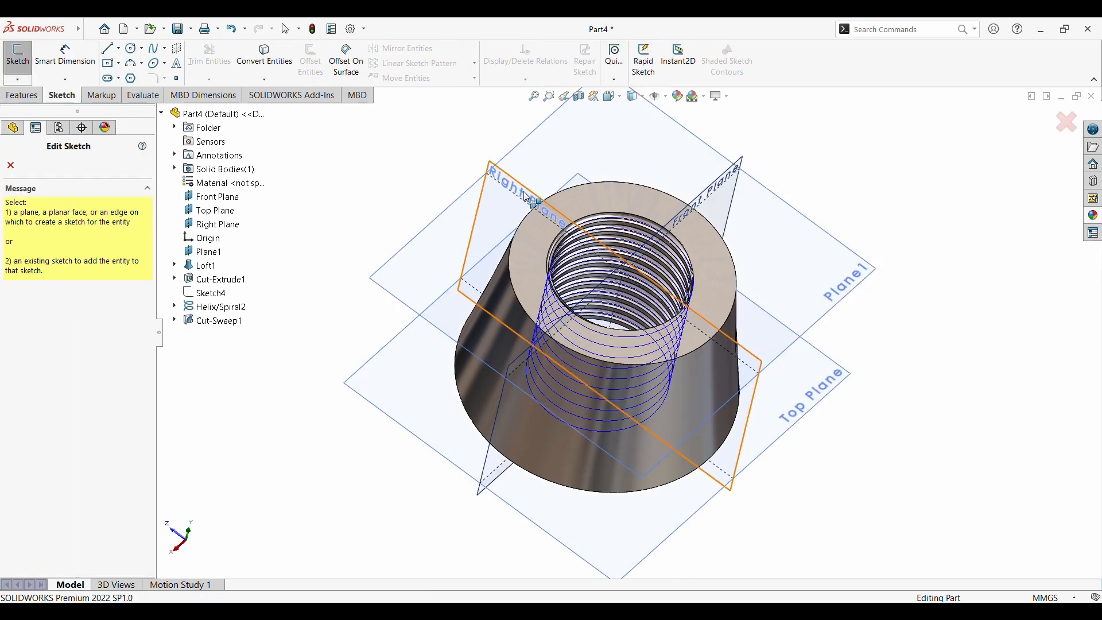
click(509, 228)
click(657, 103)
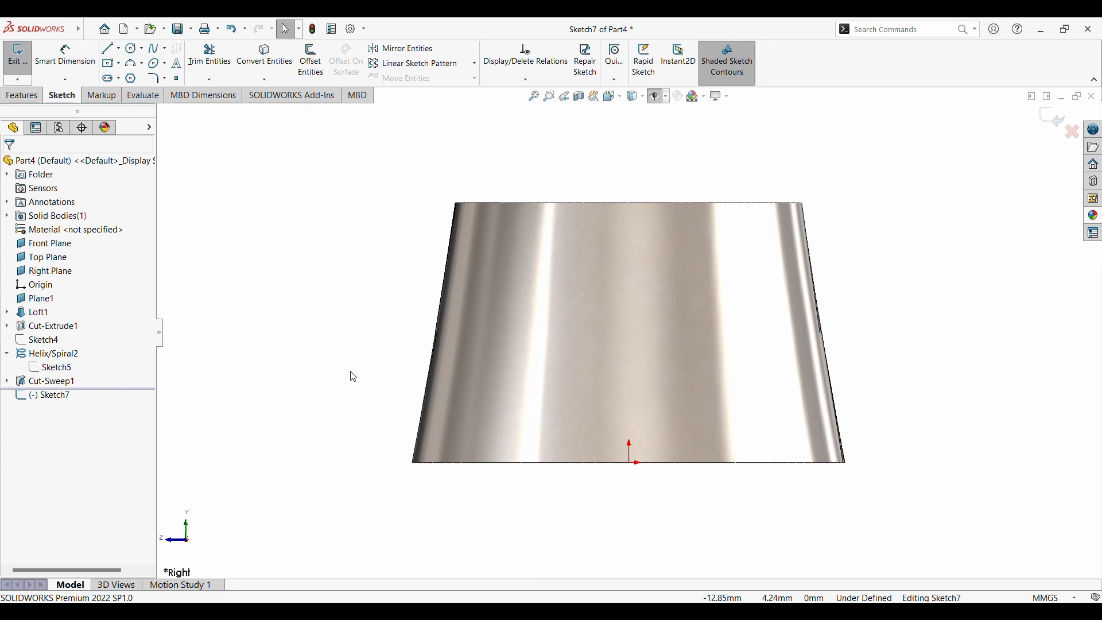
scroll(436, 438, down, 2)
scroll(491, 420, up, 1)
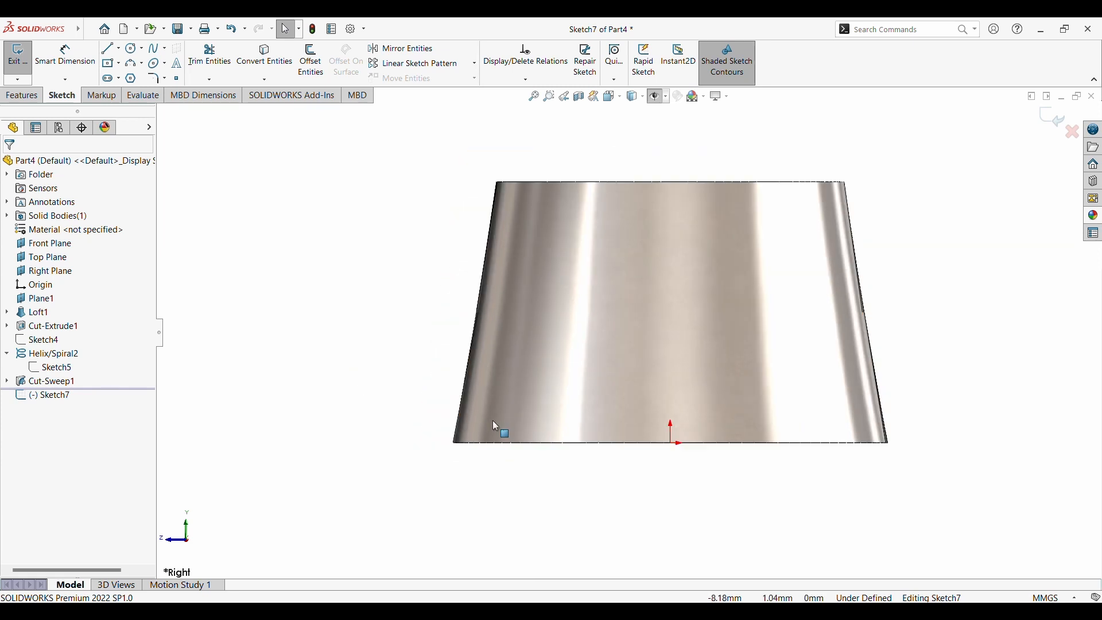
scroll(492, 420, down, 1)
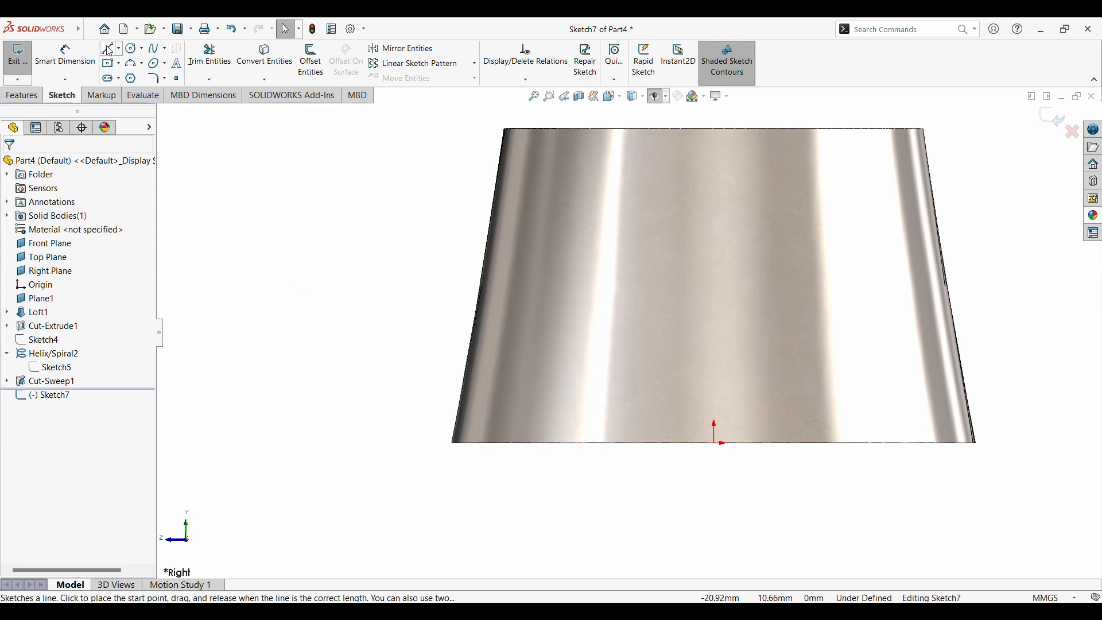
Sketch a vertical centerline about 15.65 mm long through the origin, extending past the body's top and bottom faces
click(254, 68)
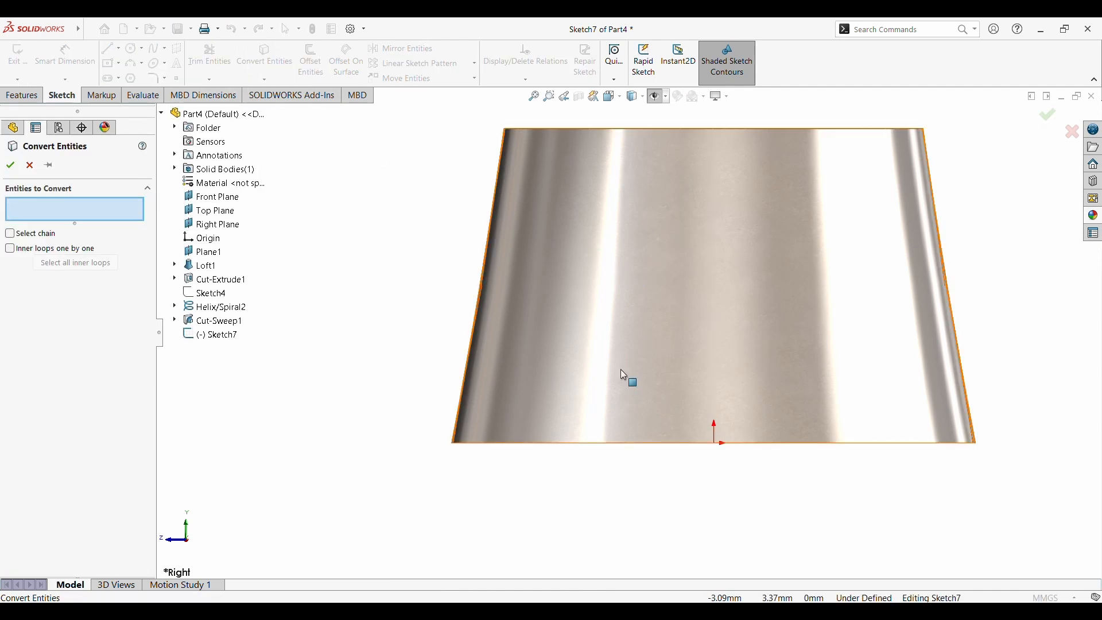
key(Escape)
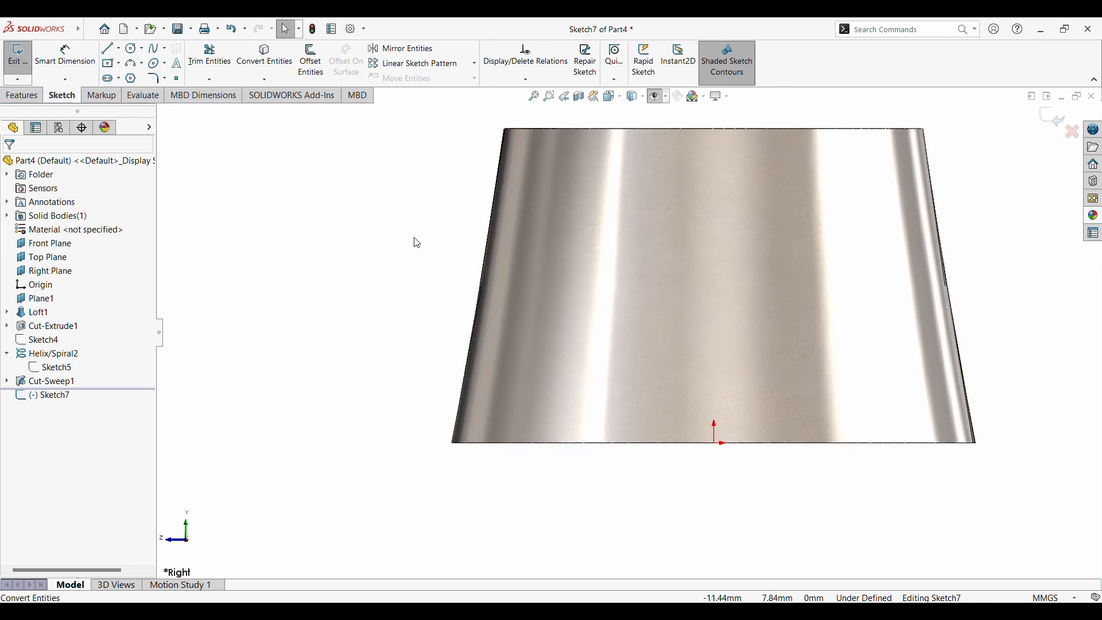
click(119, 77)
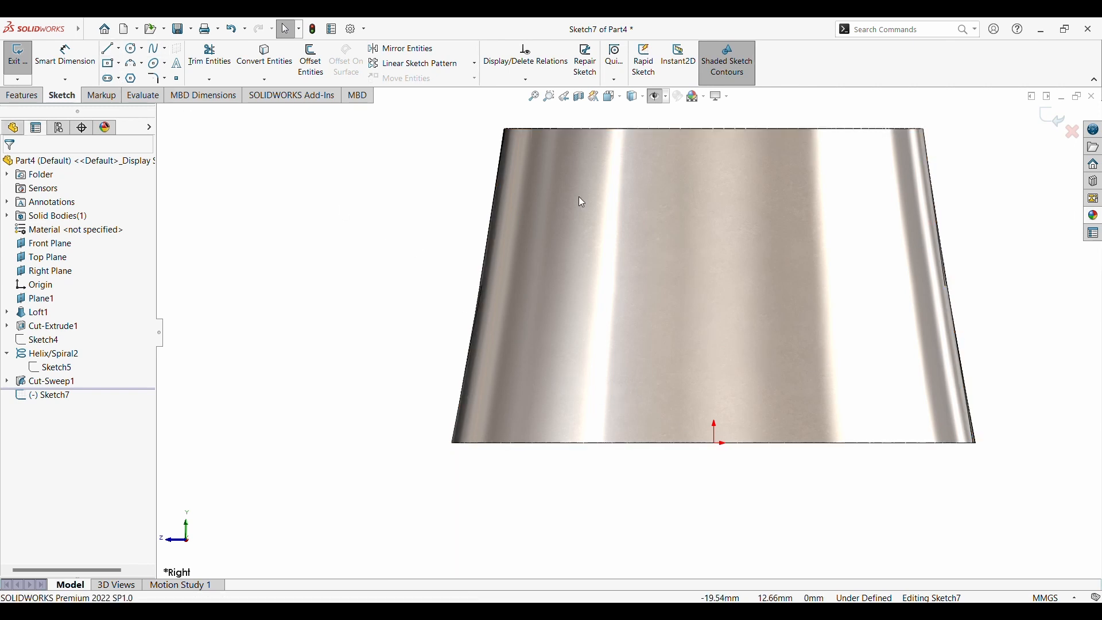
scroll(580, 201, up, 5)
scroll(706, 212, down, 2)
click(647, 264)
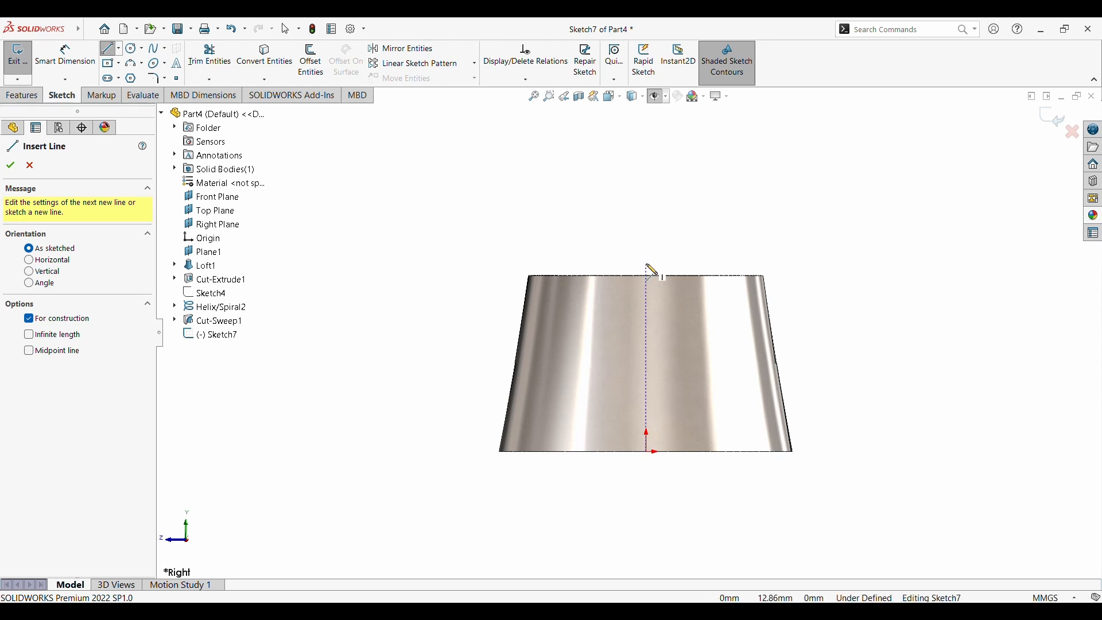
click(647, 492)
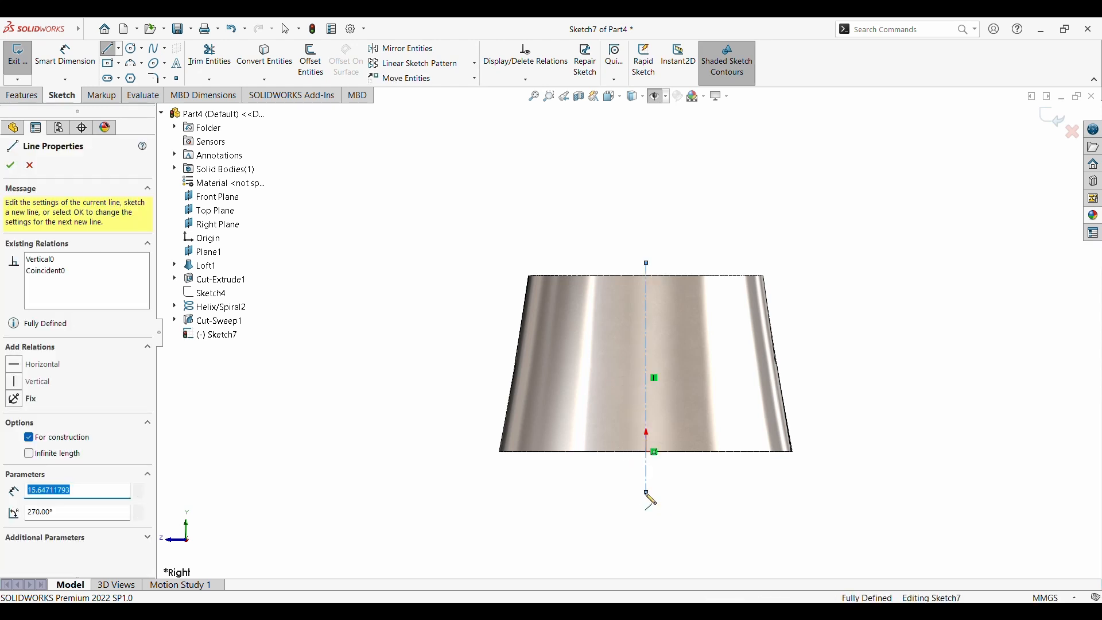
scroll(646, 496, up, 3)
key(Escape)
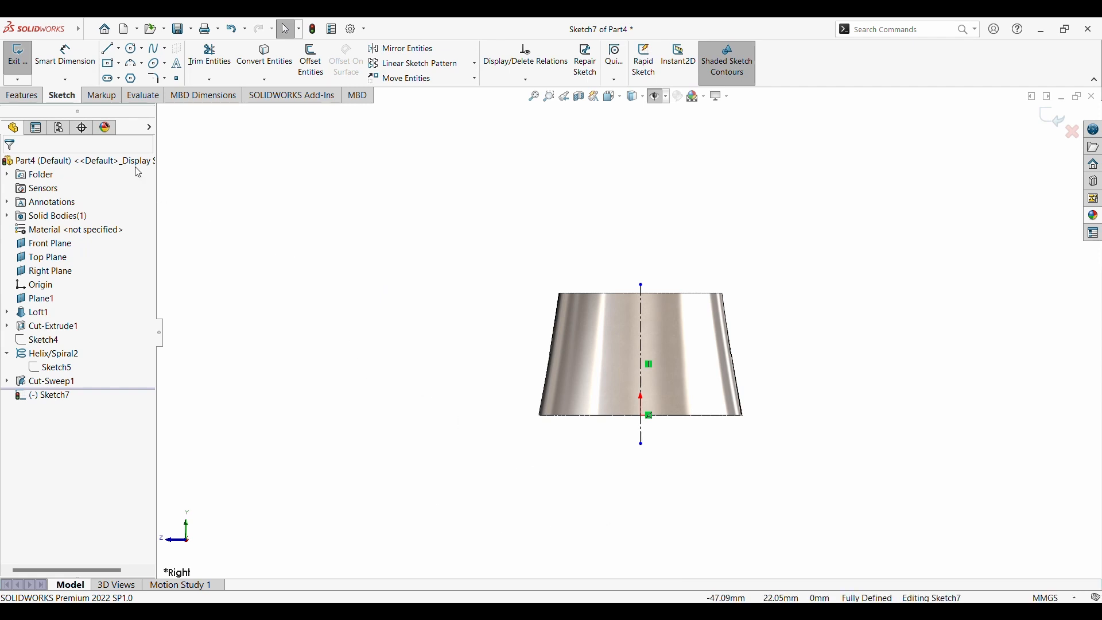
Sketch a circle of about 4 mm radius outside the body's left side, near the height of its top face
click(133, 49)
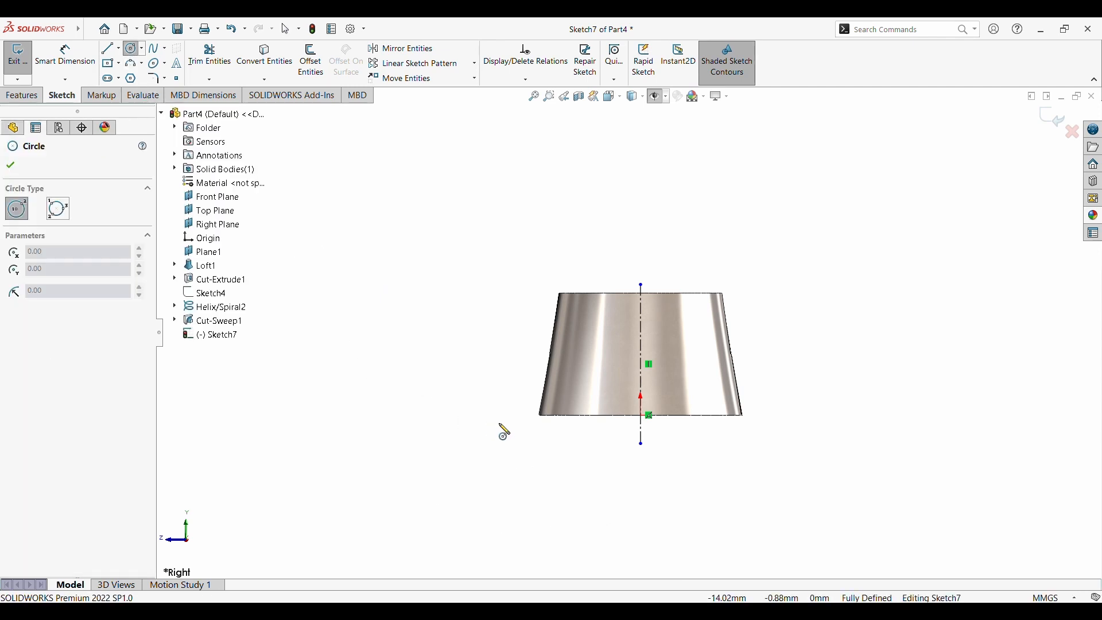
click(439, 302)
click(457, 341)
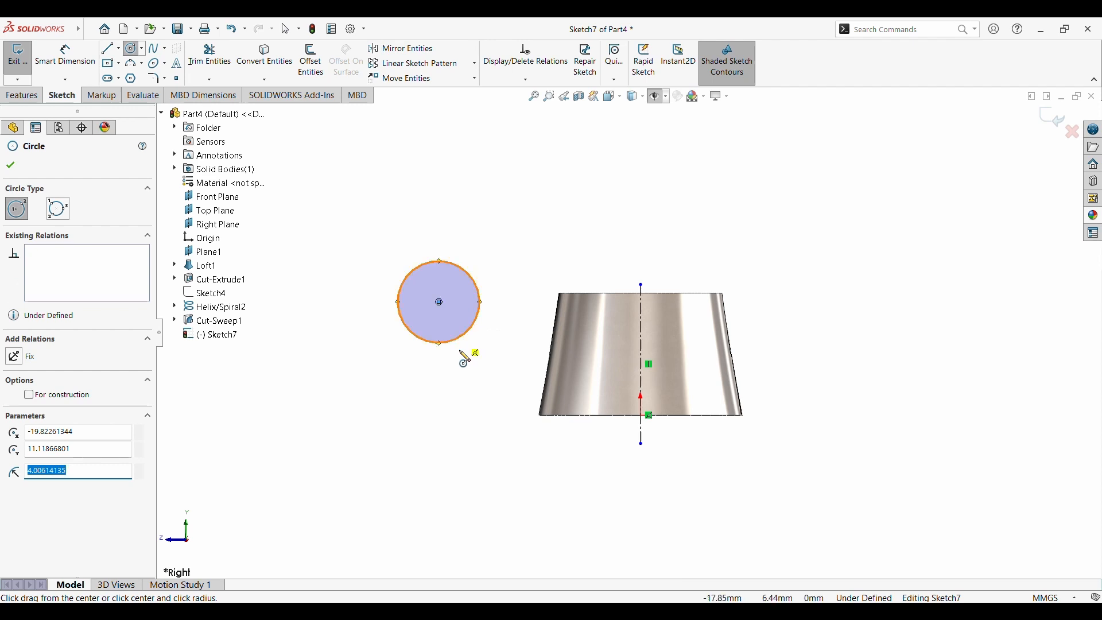
Dimension the circle's diameter at 15 mm and change it to 16 mm
click(76, 60)
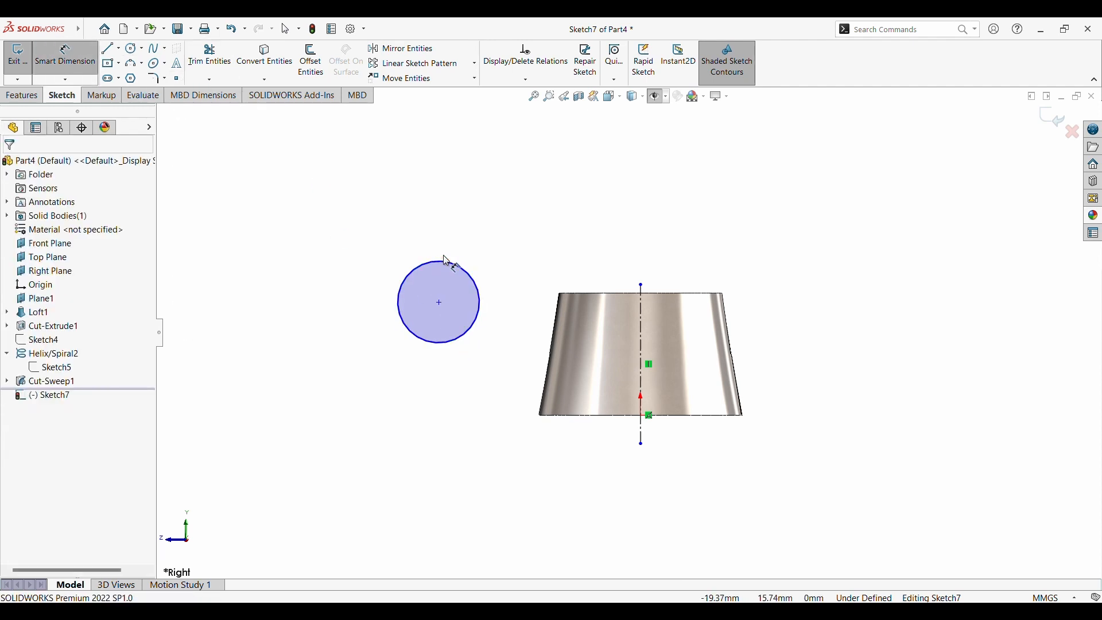
click(480, 304)
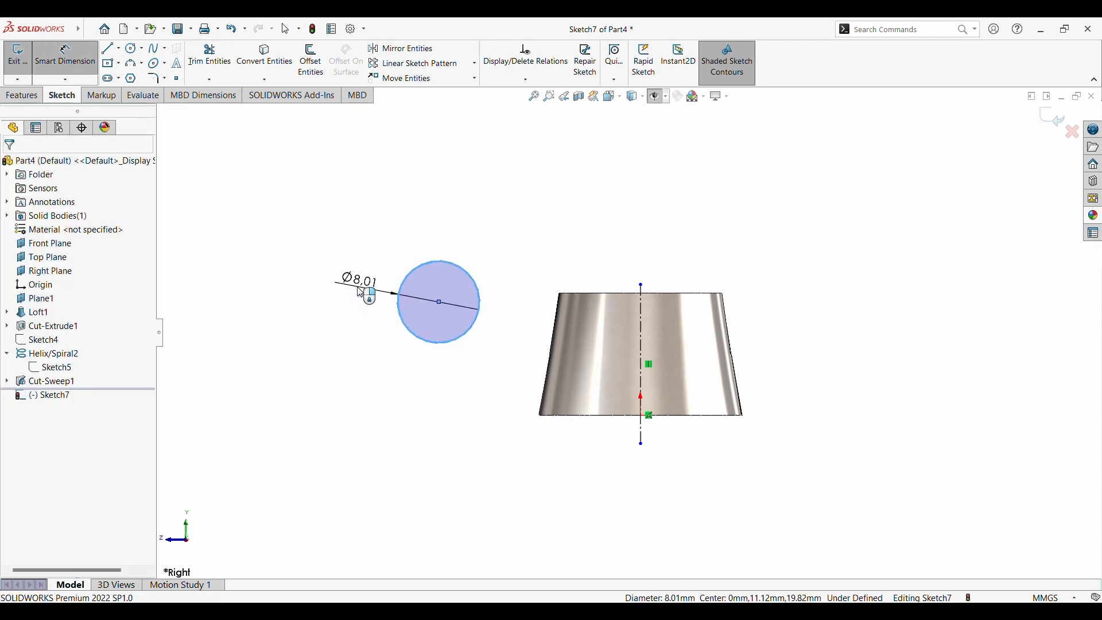
click(361, 292)
text(15)
key(Return)
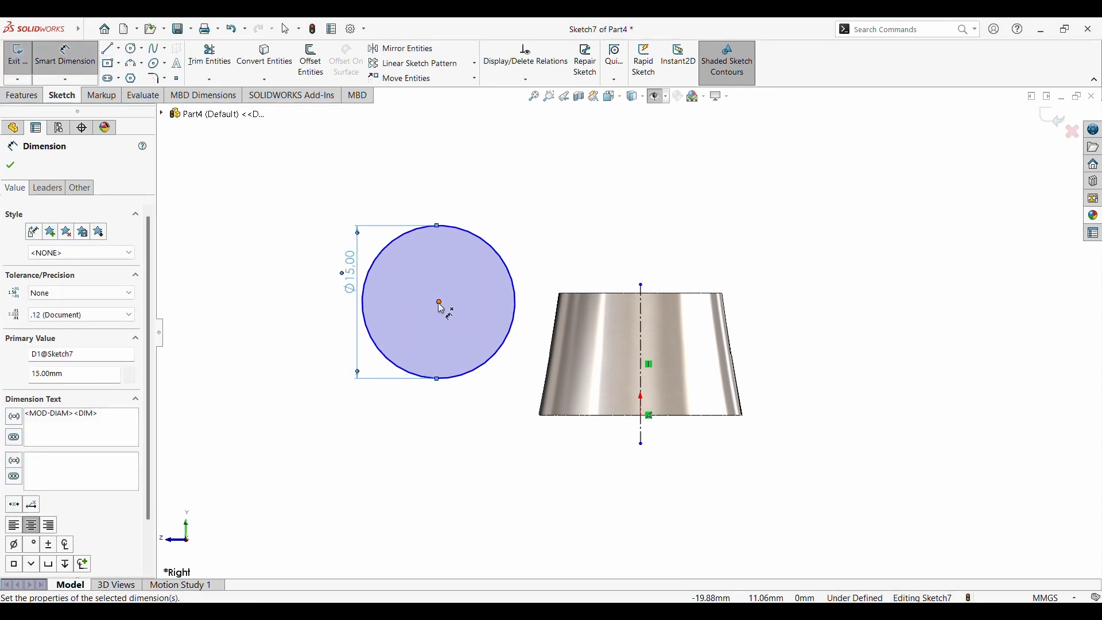
key(Escape)
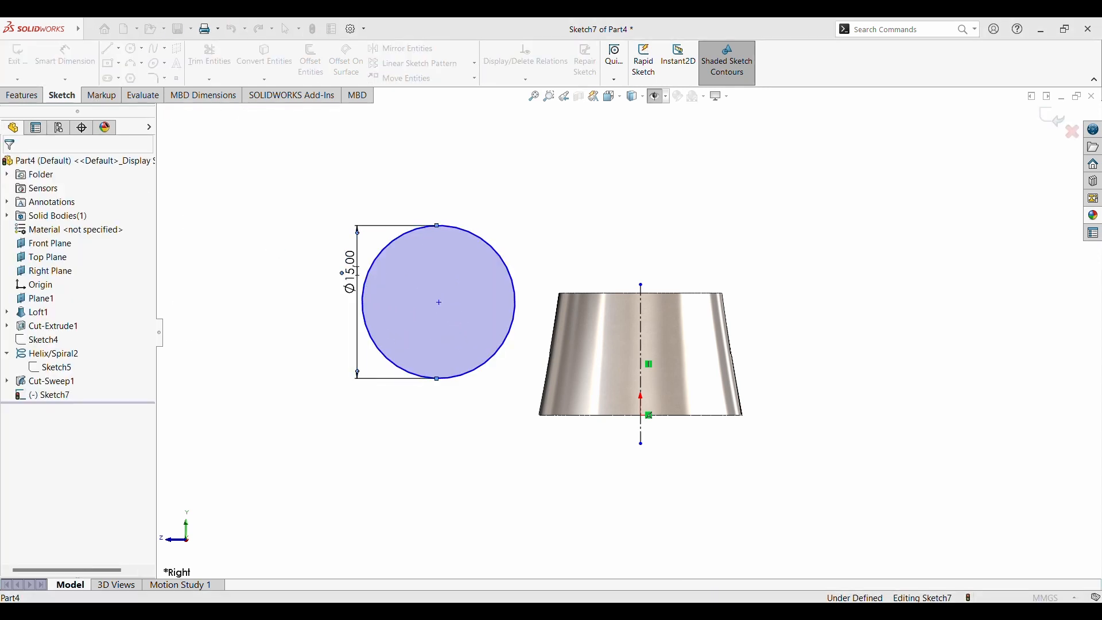
text(16)
key(Return)
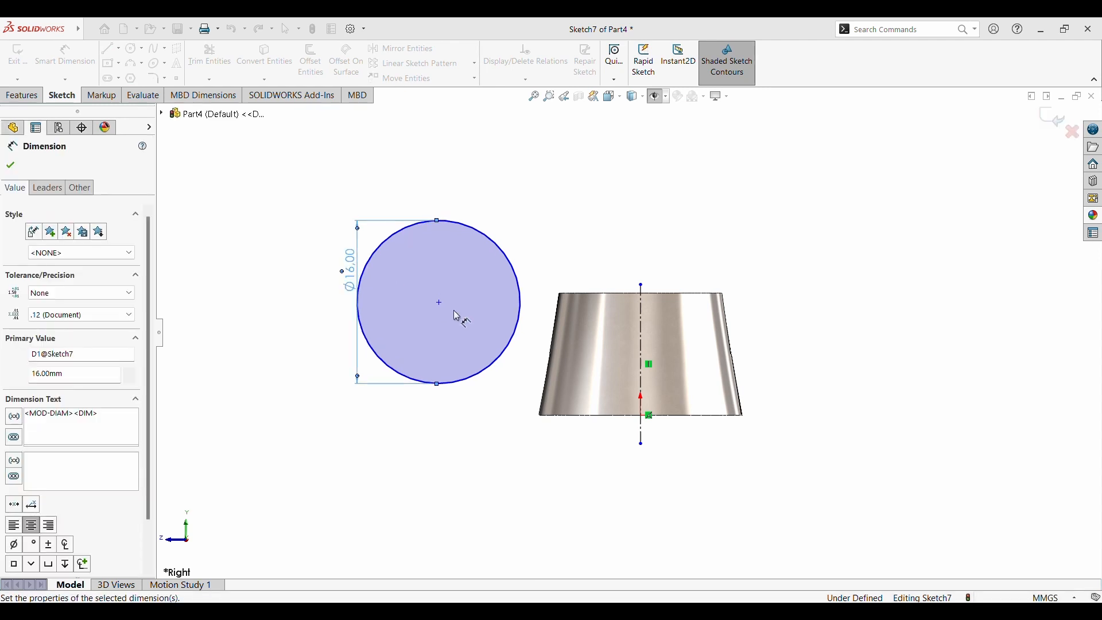
key(Escape)
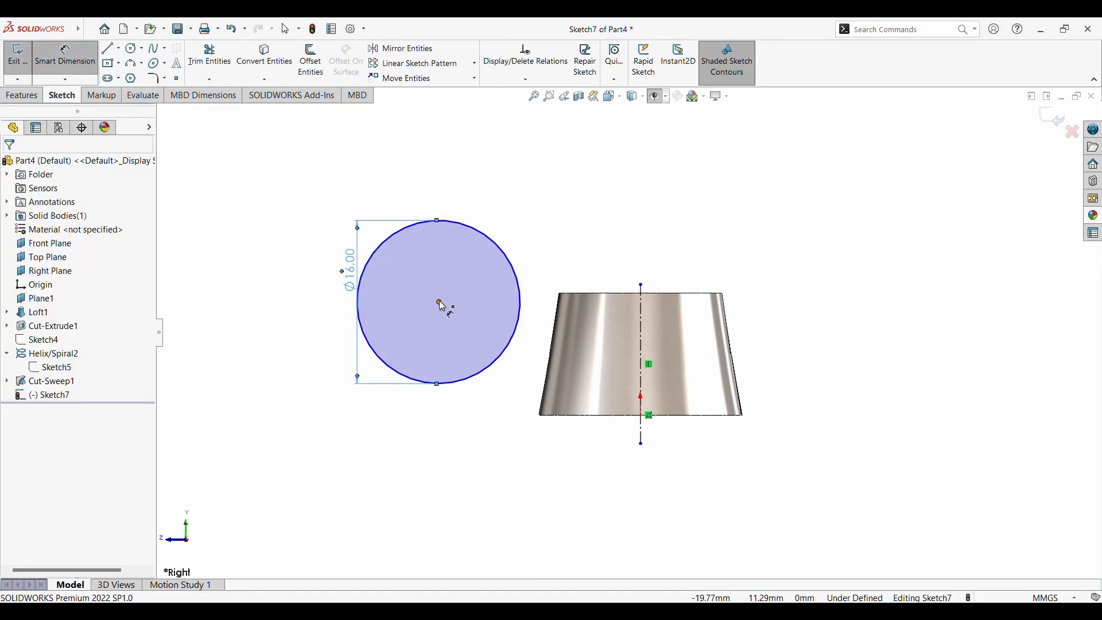
Dimension the horizontal distance between the circle's center and the vertical centerline at 18 mm
click(439, 303)
click(641, 444)
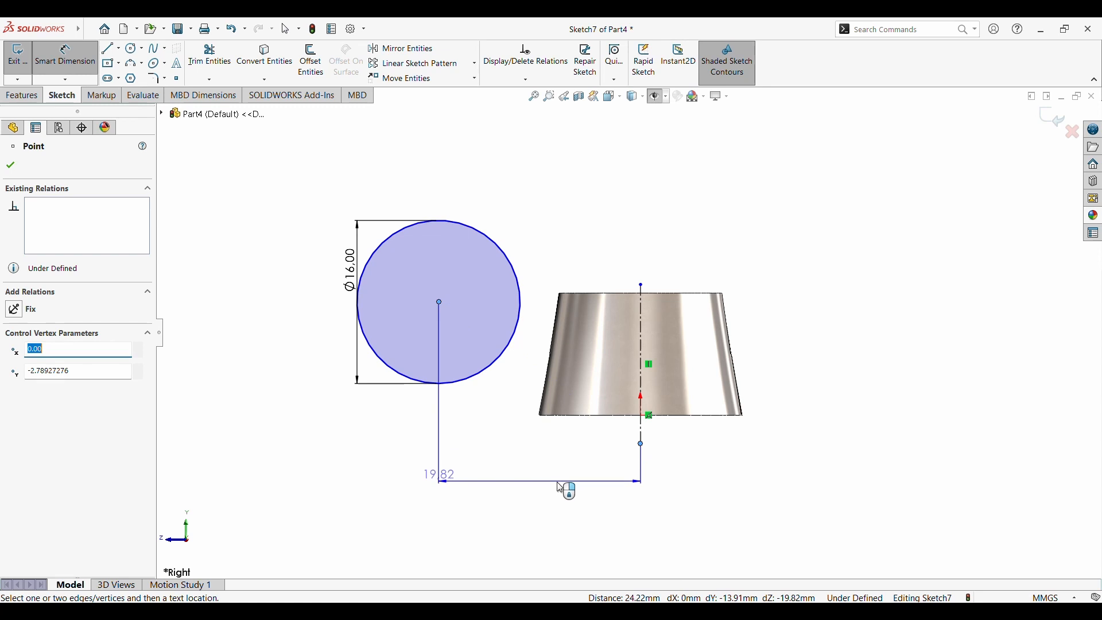
click(561, 488)
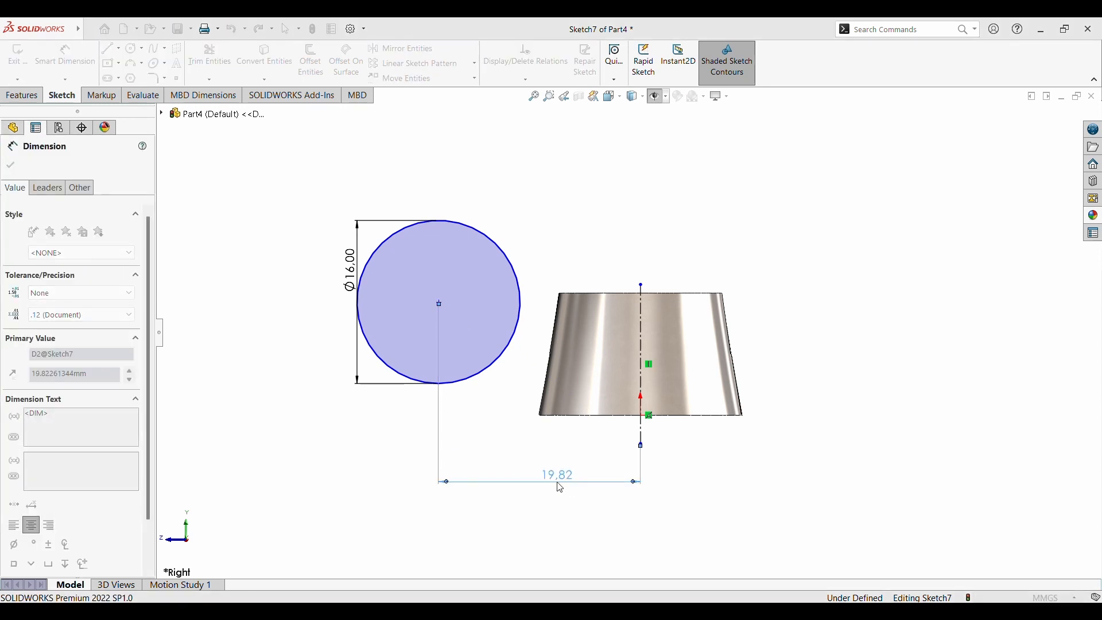
text(18)
key(Return)
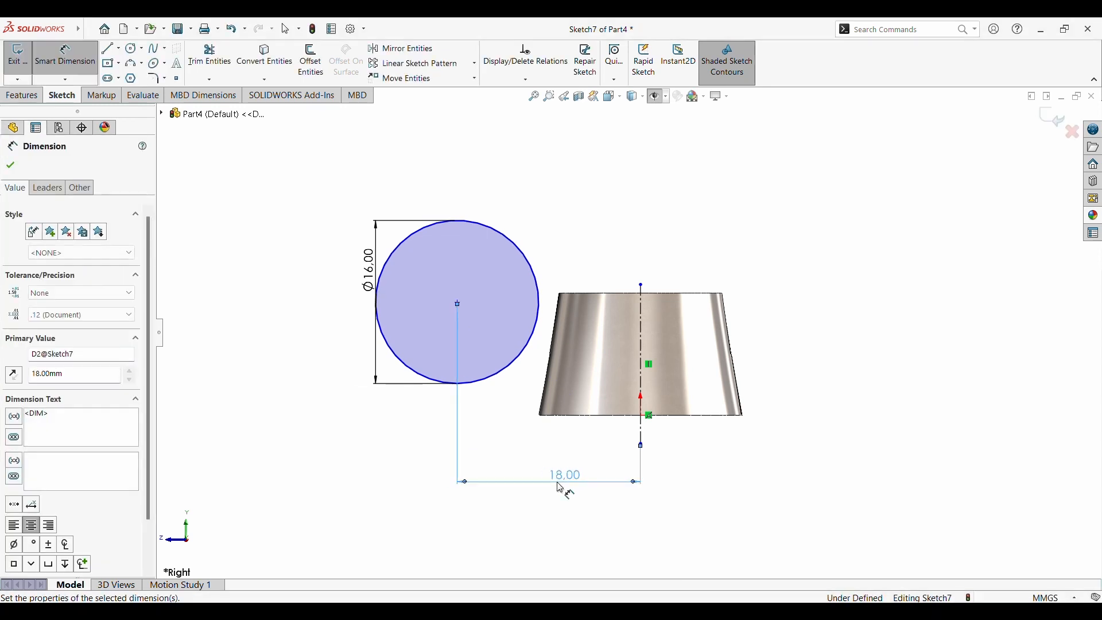
Sketch two lines tangent to the circle, ending at the body's lower-left and upper-left corners
click(106, 50)
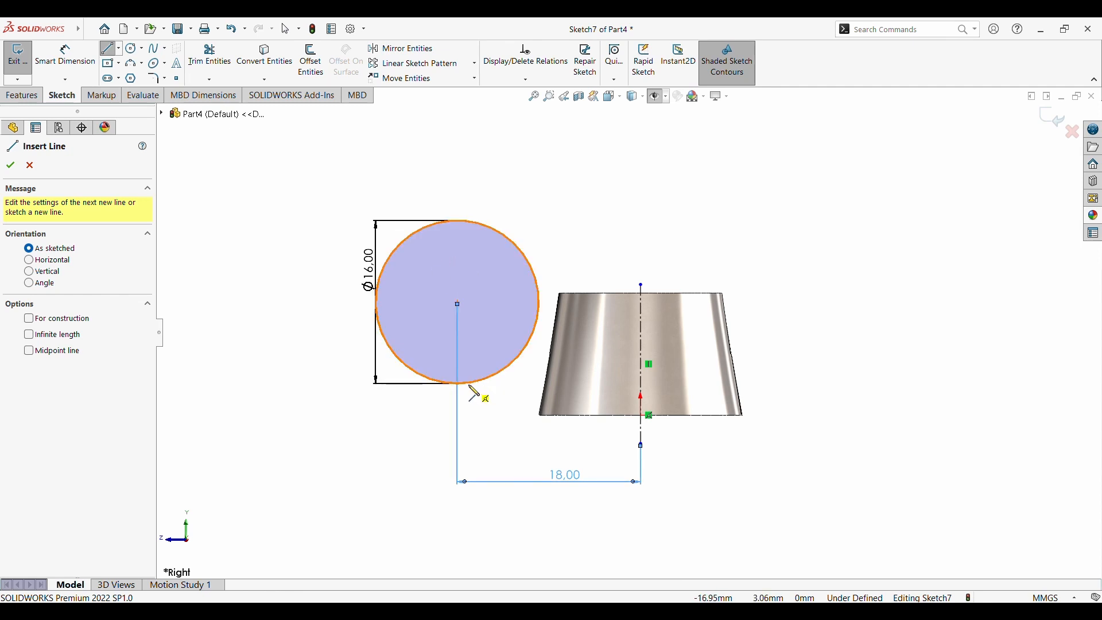
click(537, 416)
key(Escape)
click(107, 50)
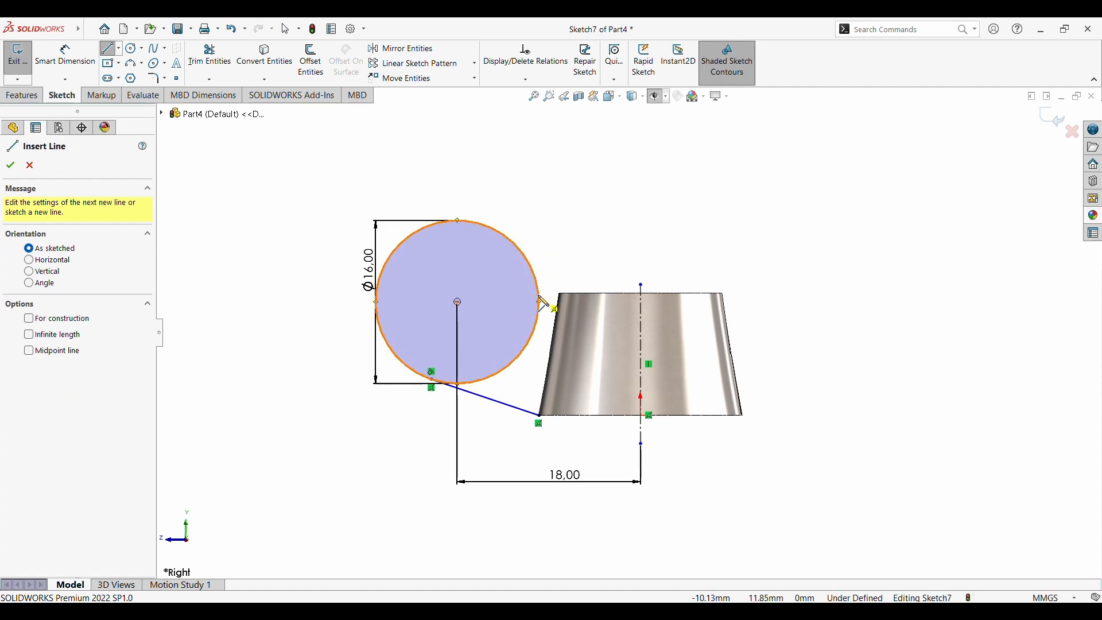
click(534, 271)
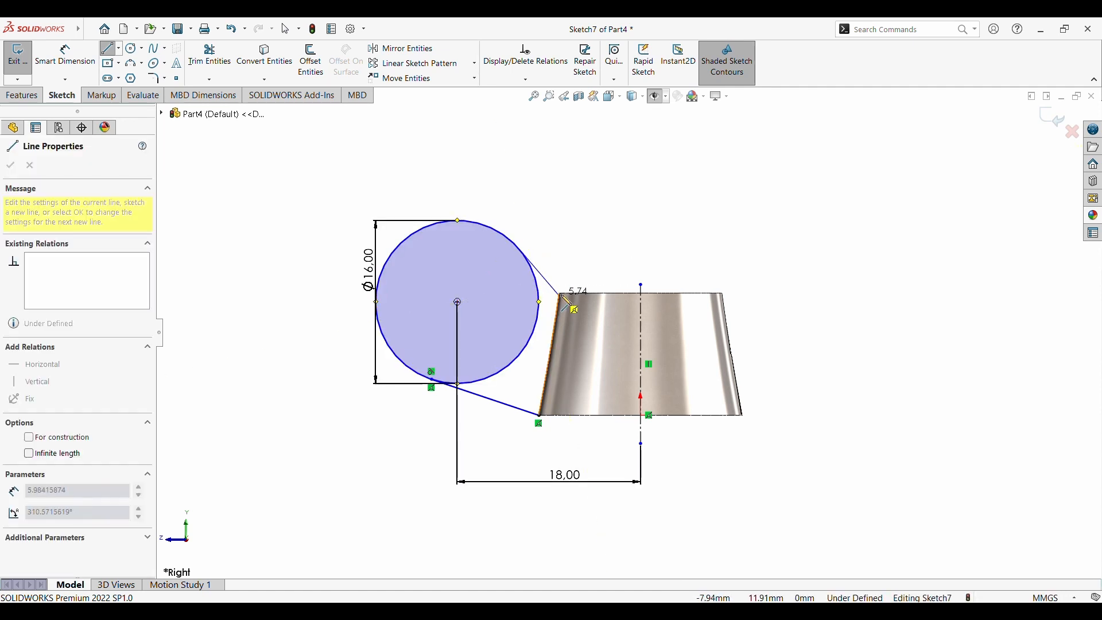
click(559, 293)
key(Escape)
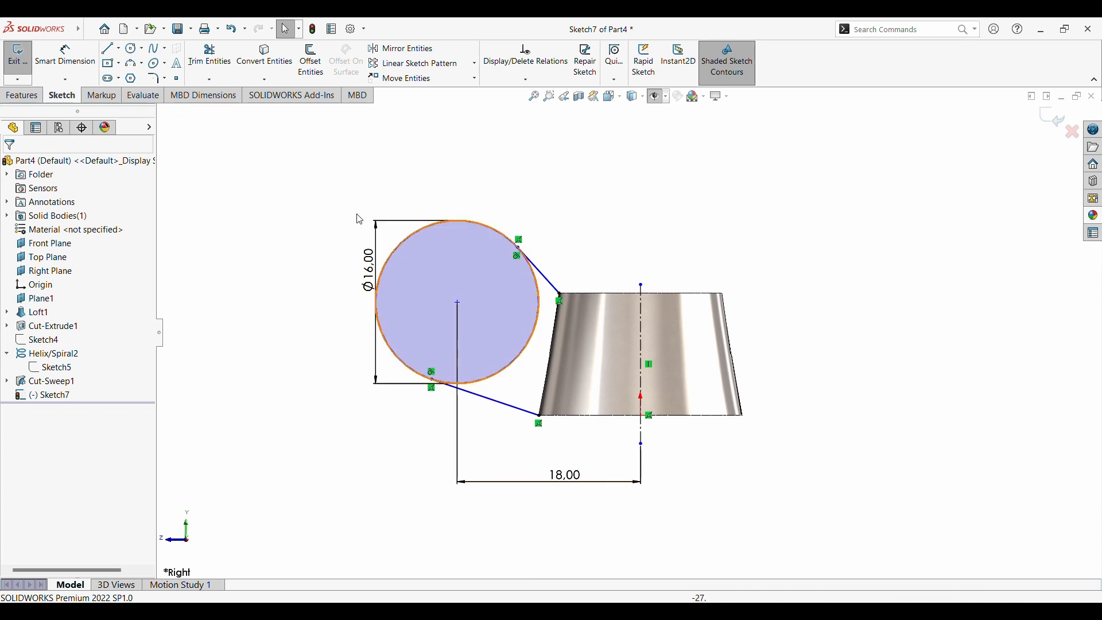
Dimension the vertical distance from the body's bottom edge to the circle's center at 17 mm
click(64, 51)
click(459, 303)
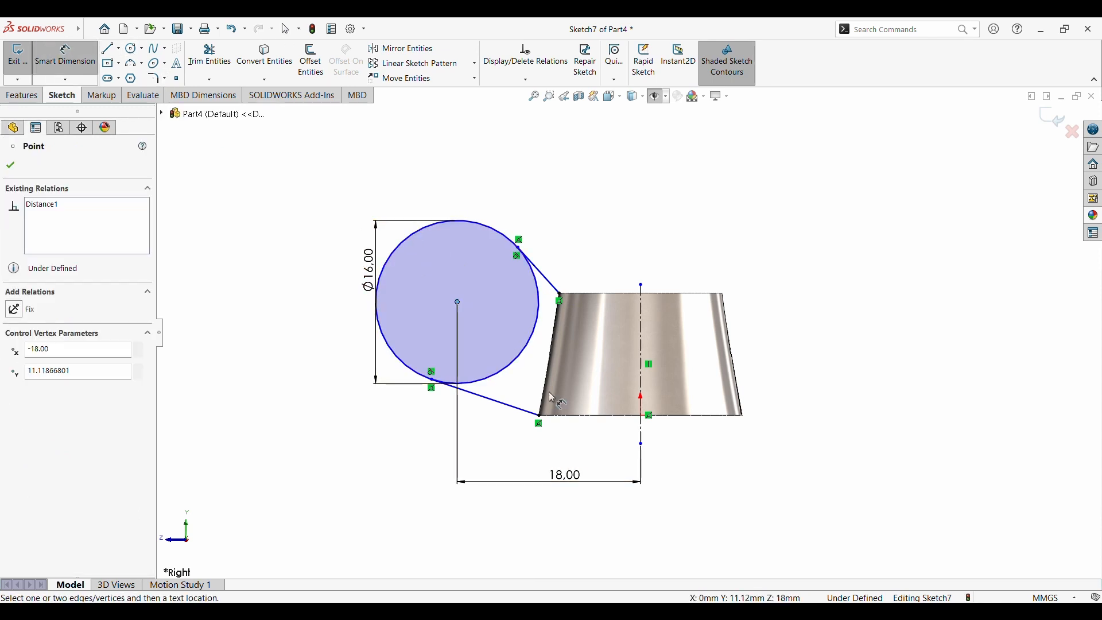
click(588, 415)
click(283, 358)
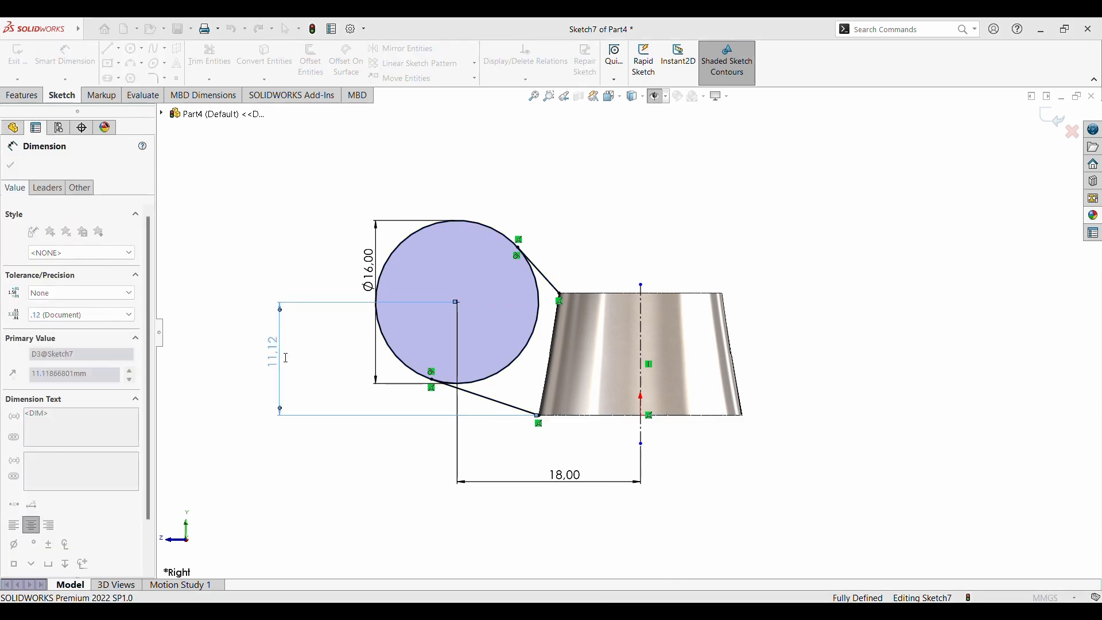
text(17)
key(Return)
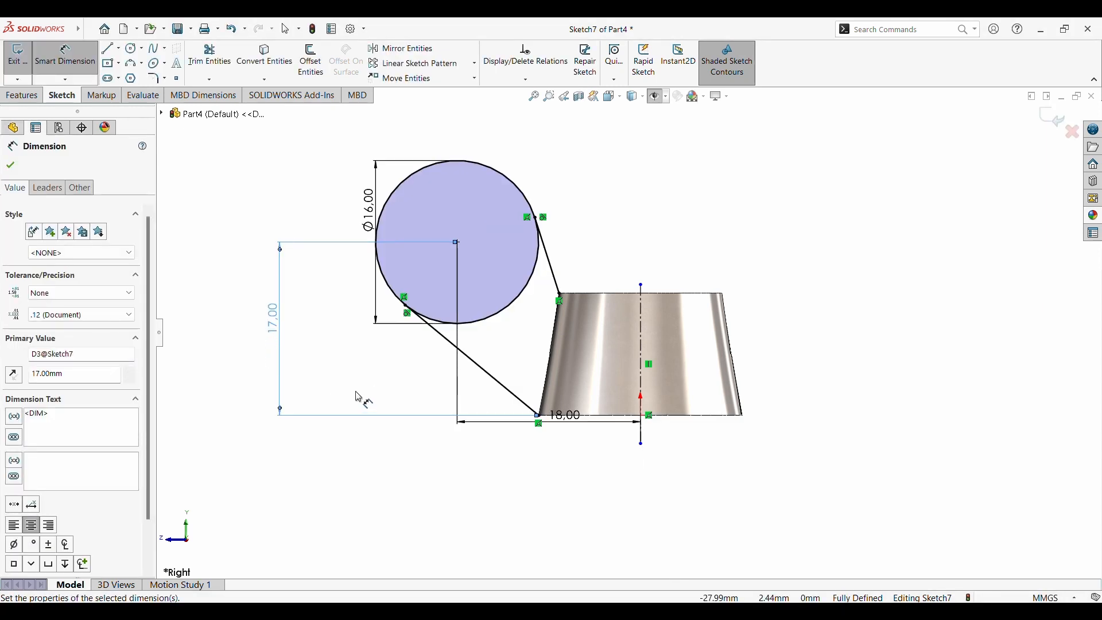
key(Escape)
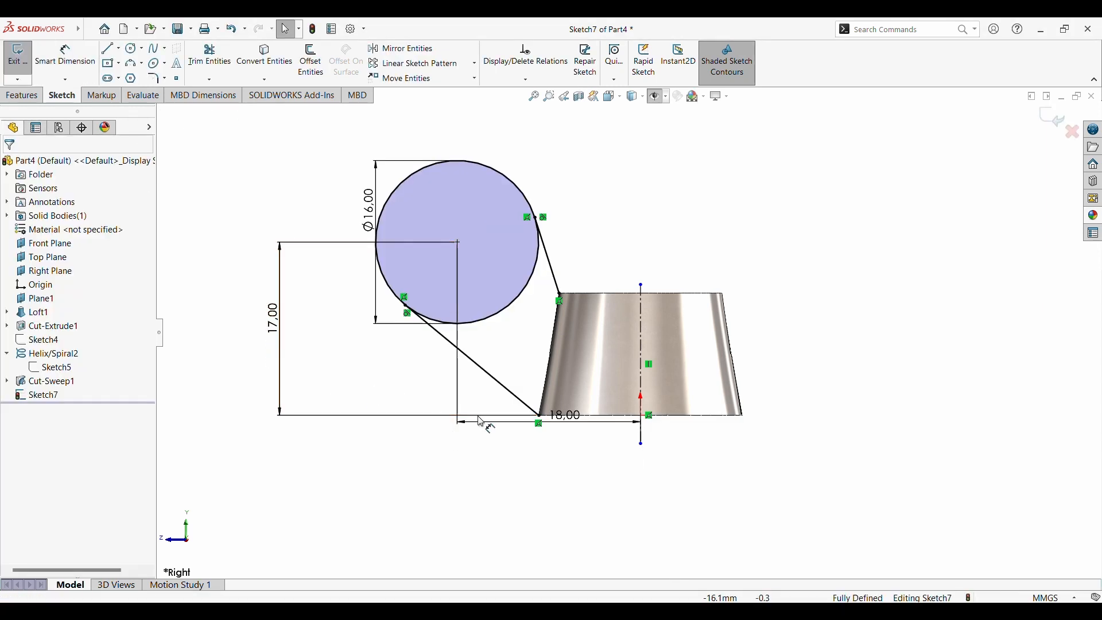
Trim away the circle's lower-right arc between the two tangent lines to leave an open wing outline
click(209, 56)
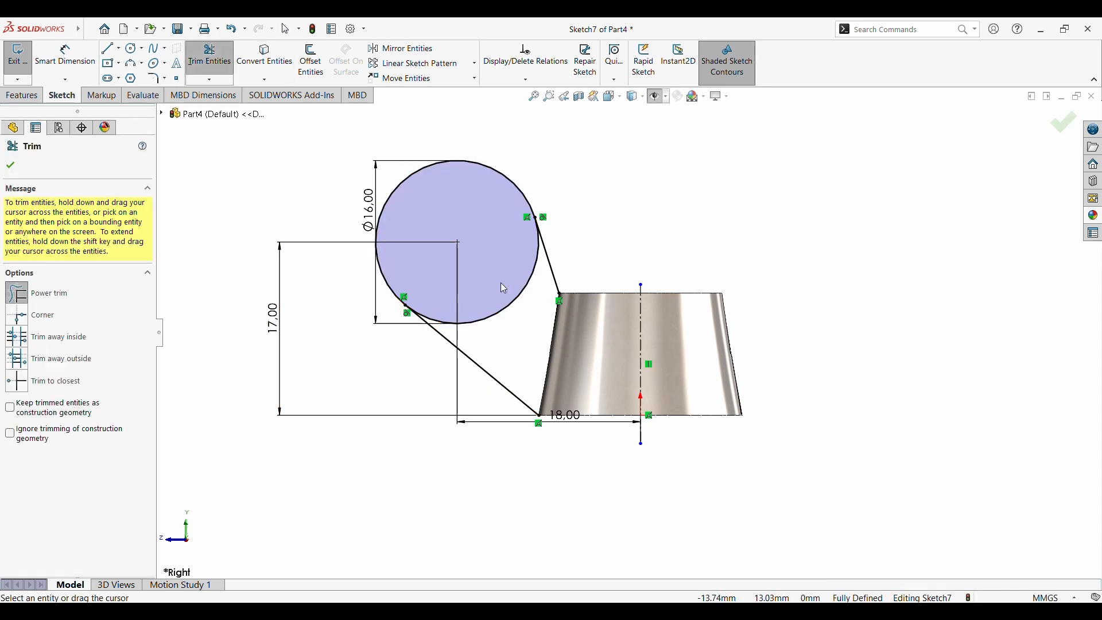
drag(499, 285, 509, 314)
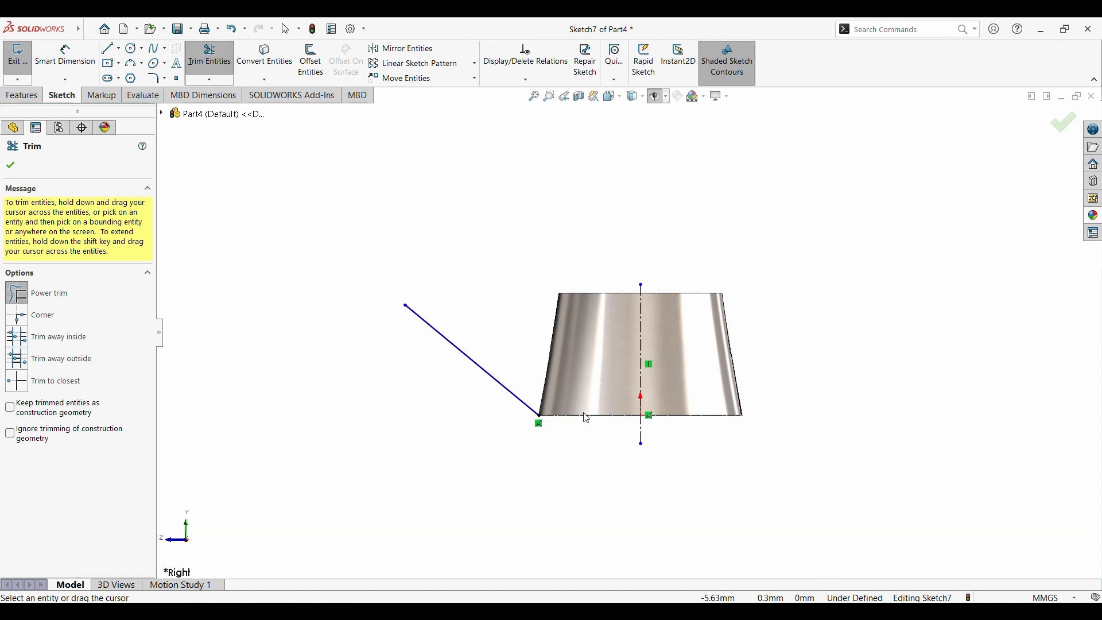
key(Escape)
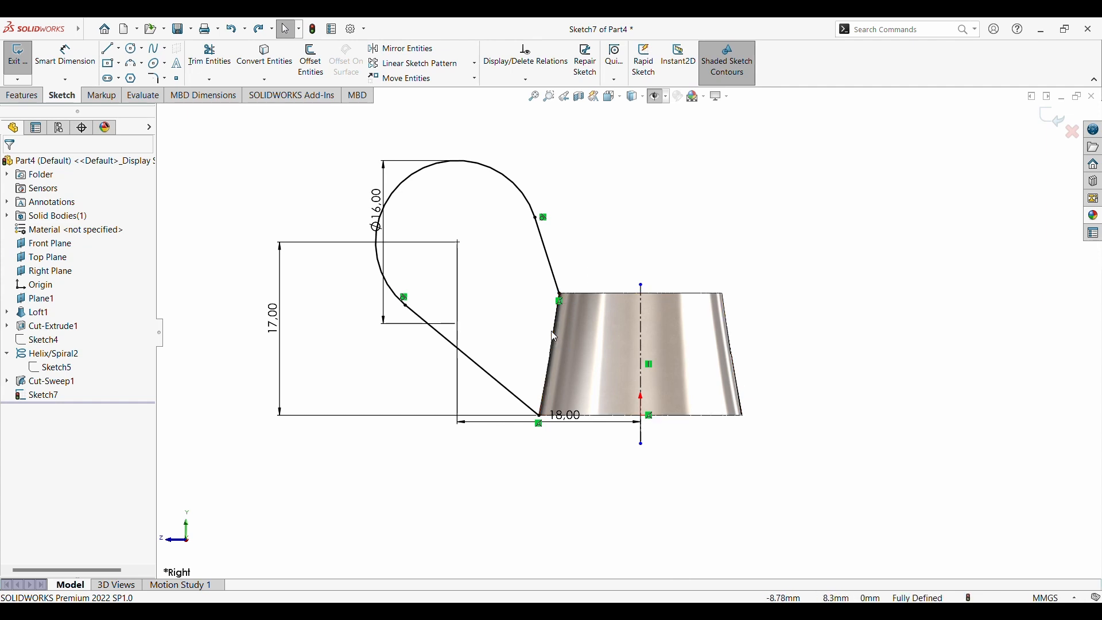
Try to close the wing outline with a line along the body's left slanted edge
click(109, 48)
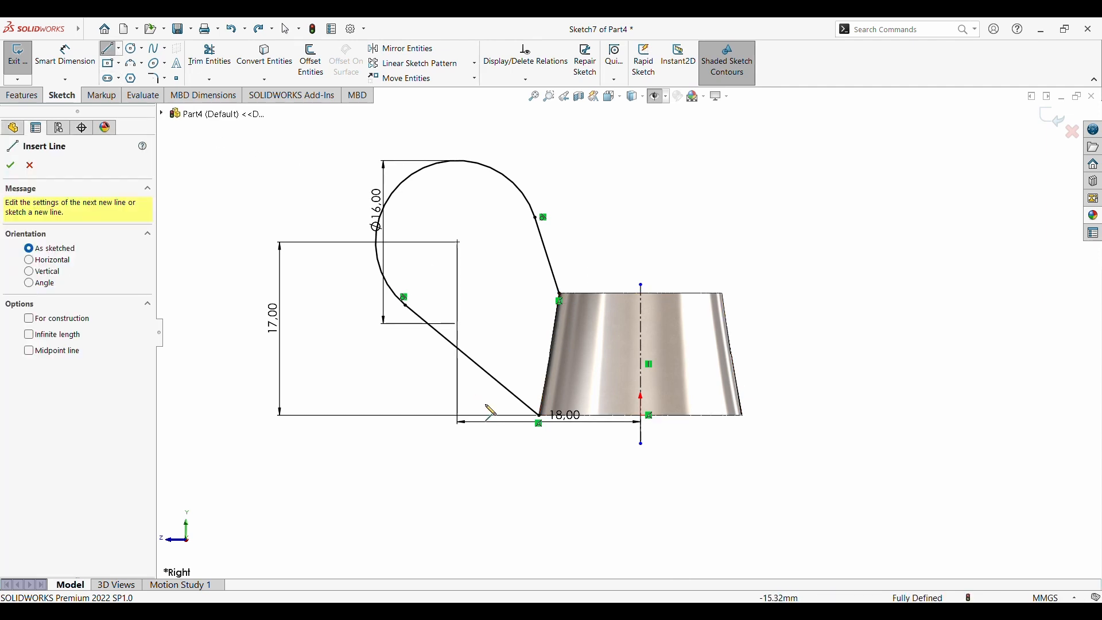
click(539, 415)
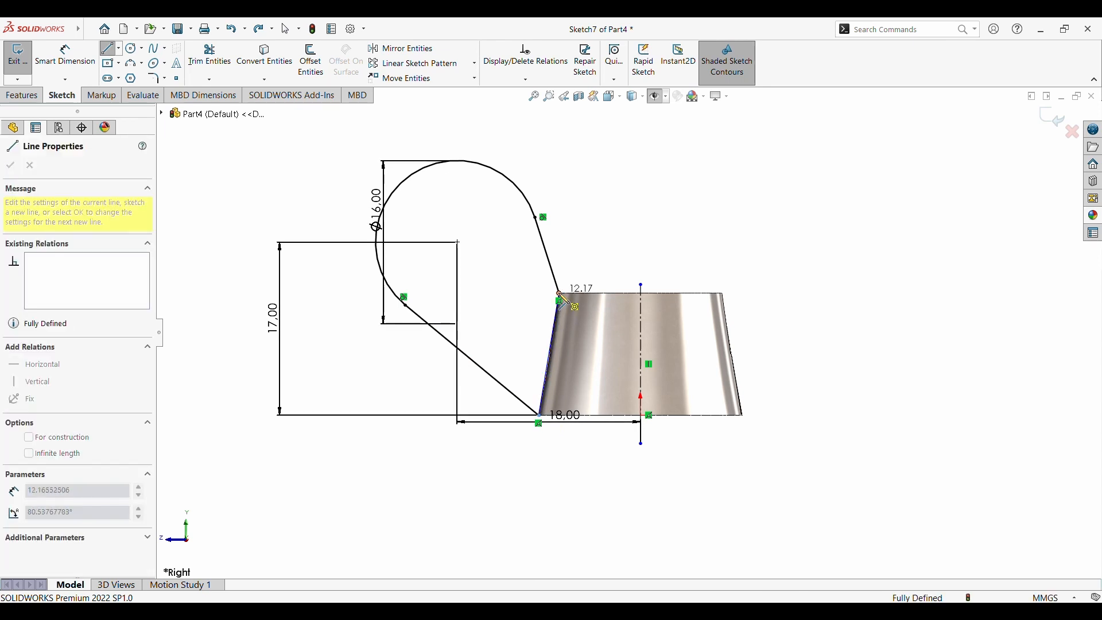
click(560, 294)
key(Escape)
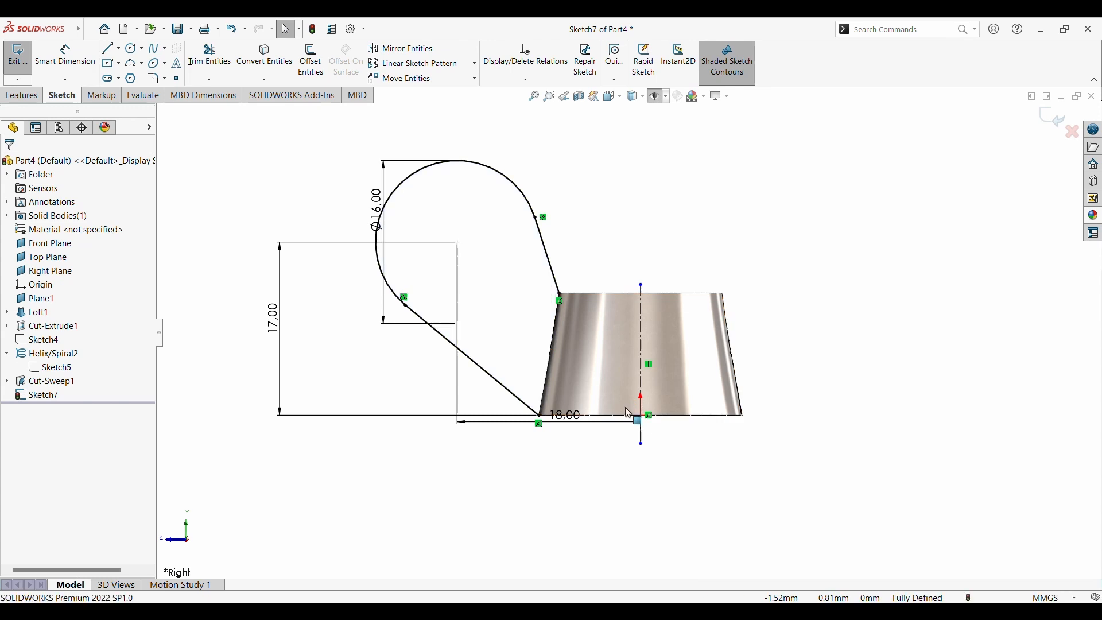
Mirror the wing's arc and two lines about the vertical centerline as a copy and exit the sketch
drag(288, 129, 593, 434)
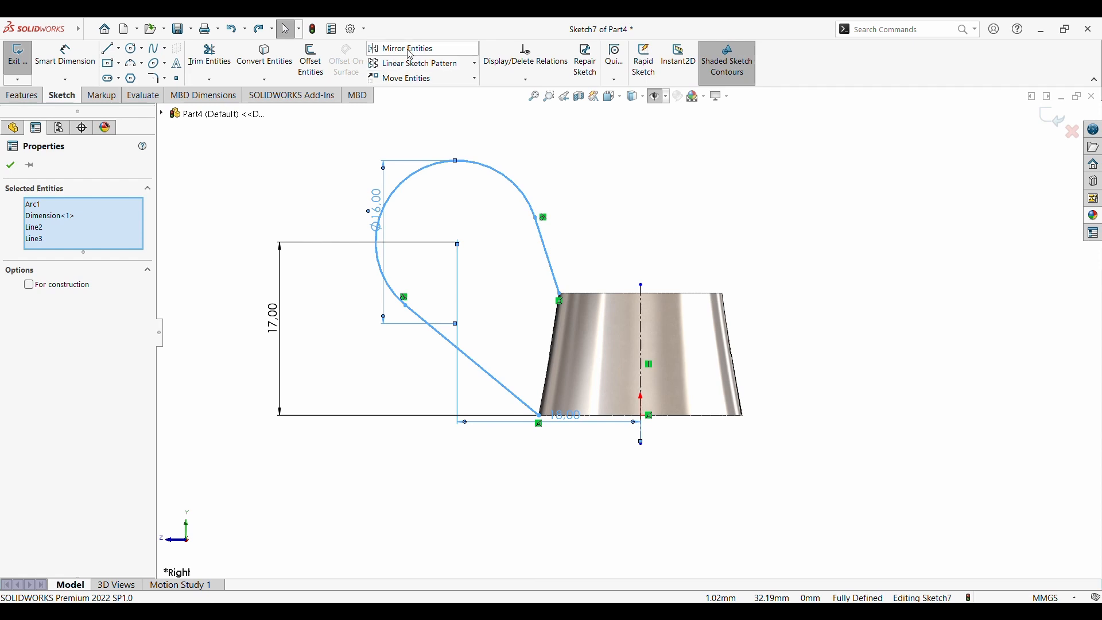
click(396, 48)
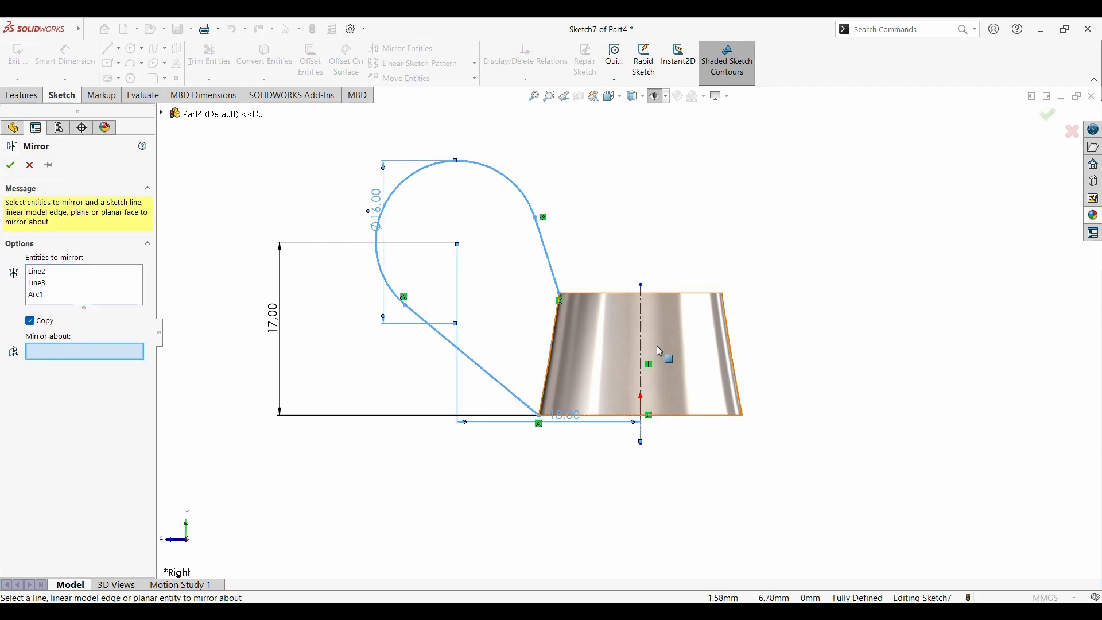
click(640, 339)
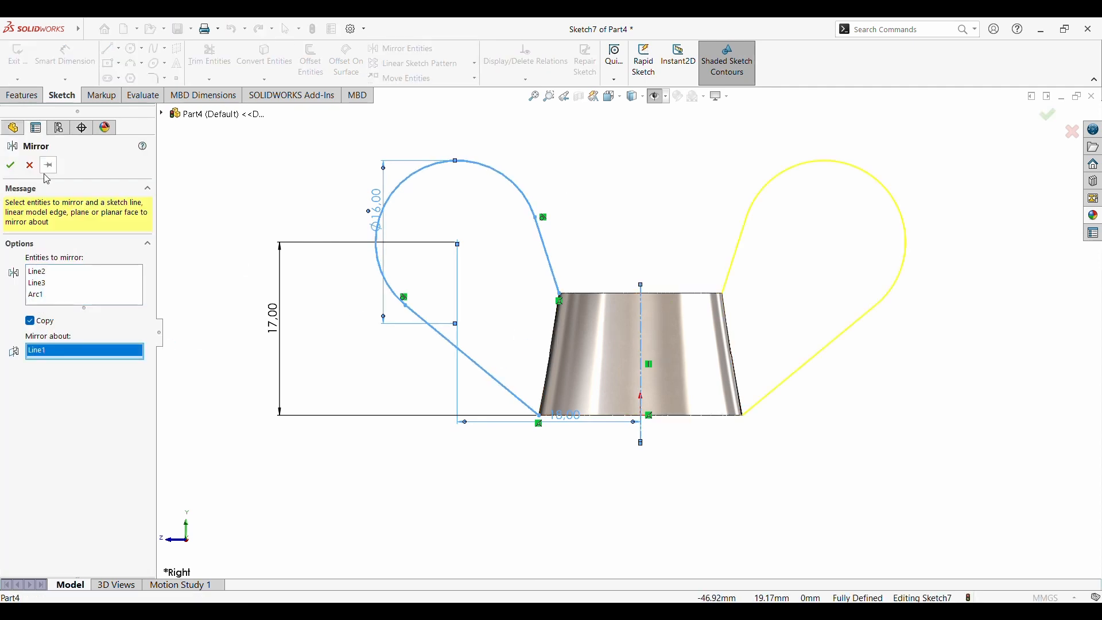
click(10, 165)
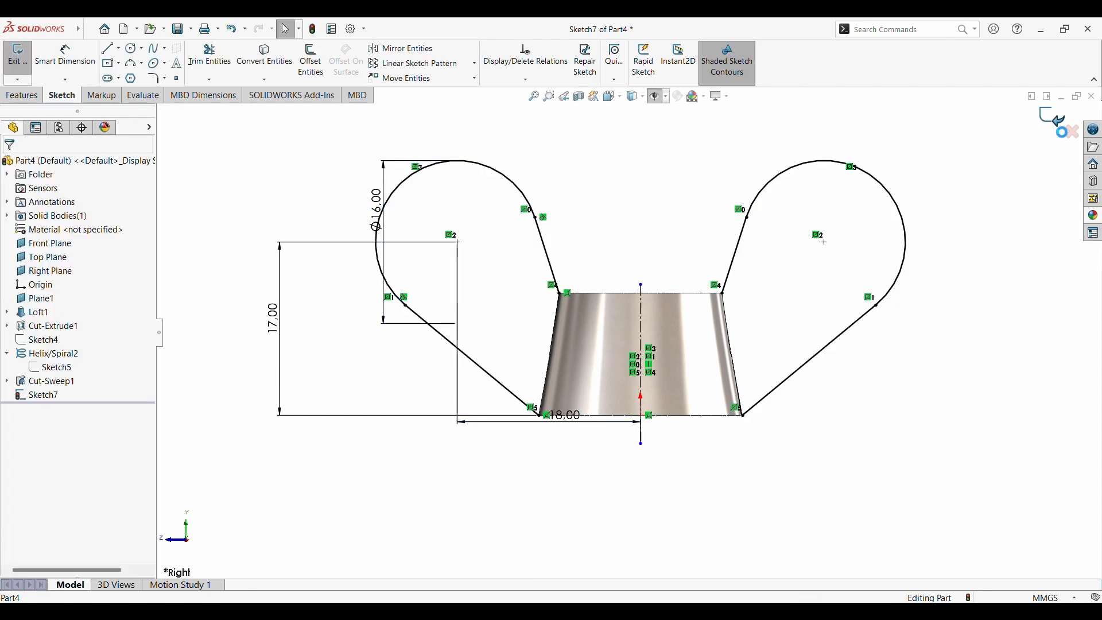
click(1052, 118)
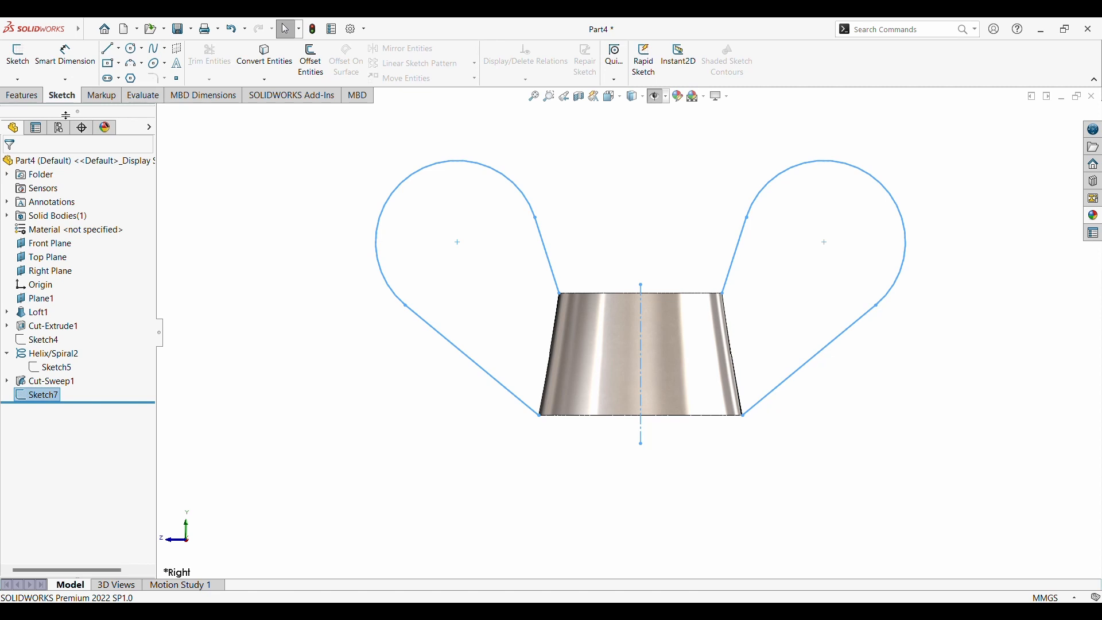
click(22, 96)
click(23, 60)
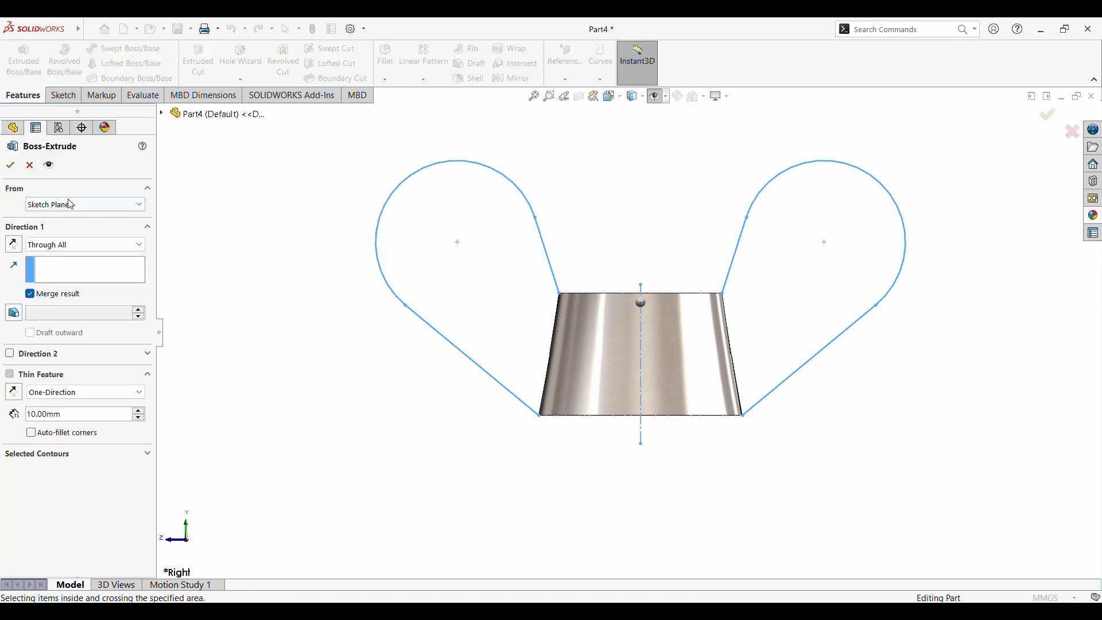
key(Escape)
click(546, 257)
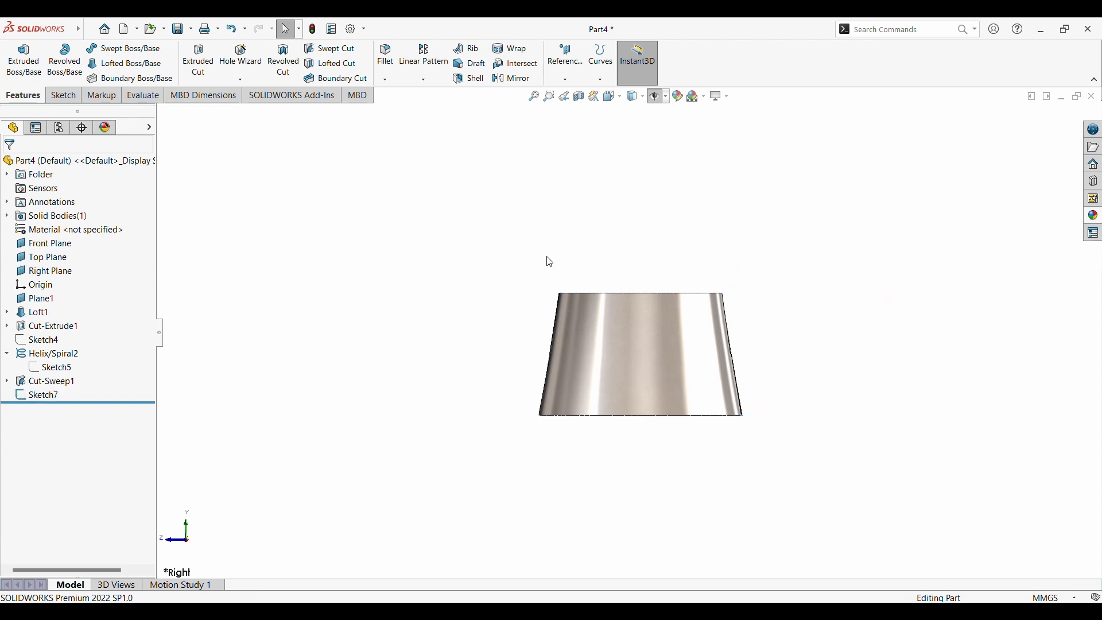
Try to extrude the open wing sketch with a blind depth of 4 mm and result merging off
click(39, 396)
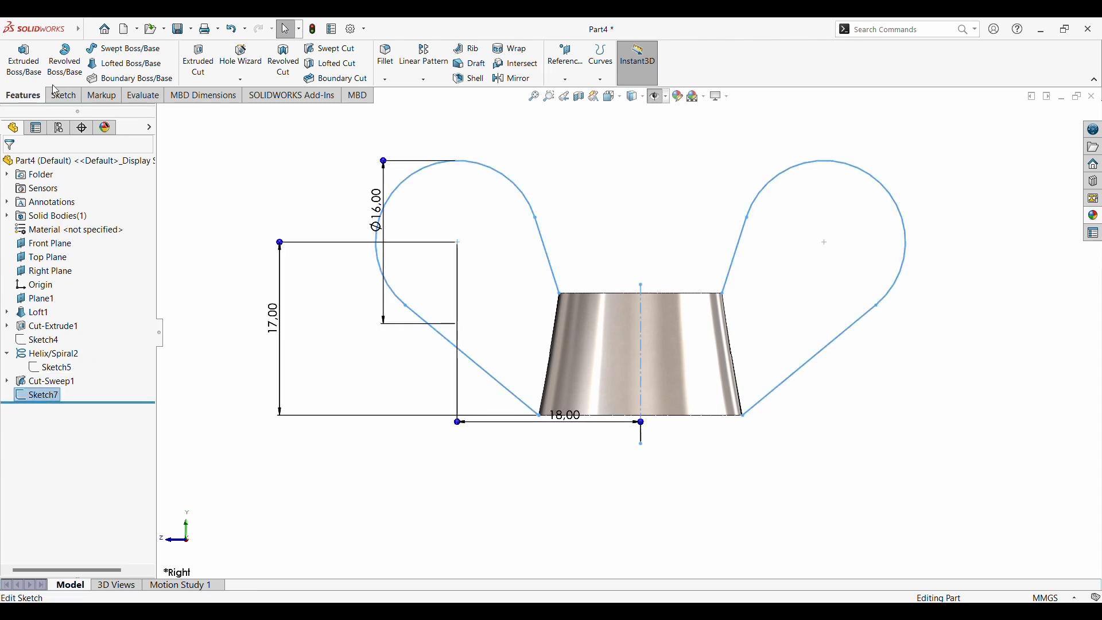
click(36, 65)
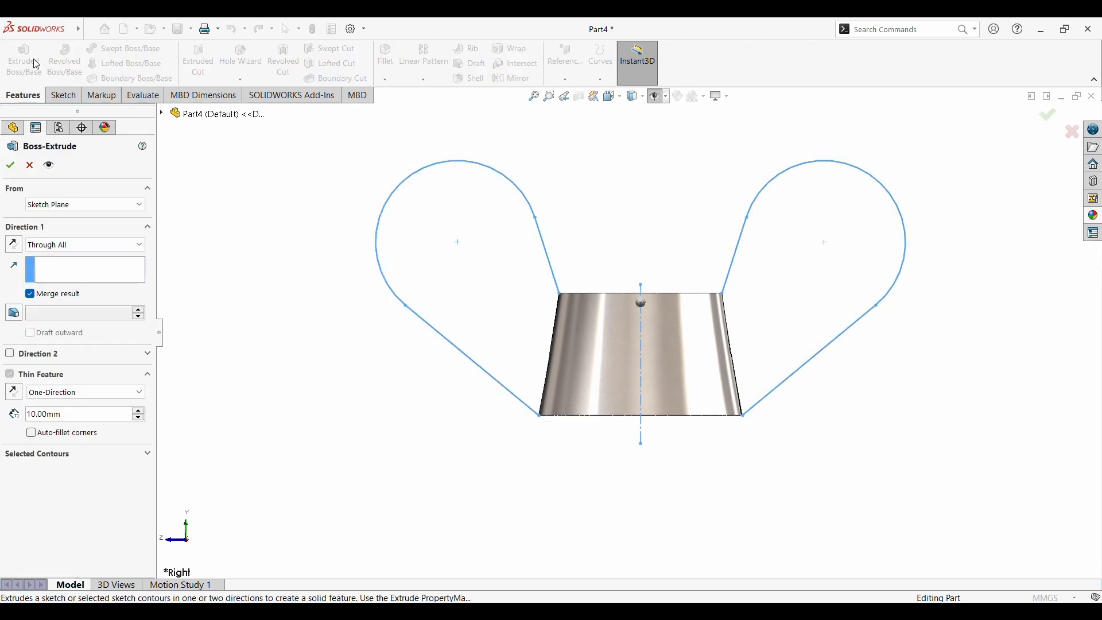
click(46, 245)
click(41, 261)
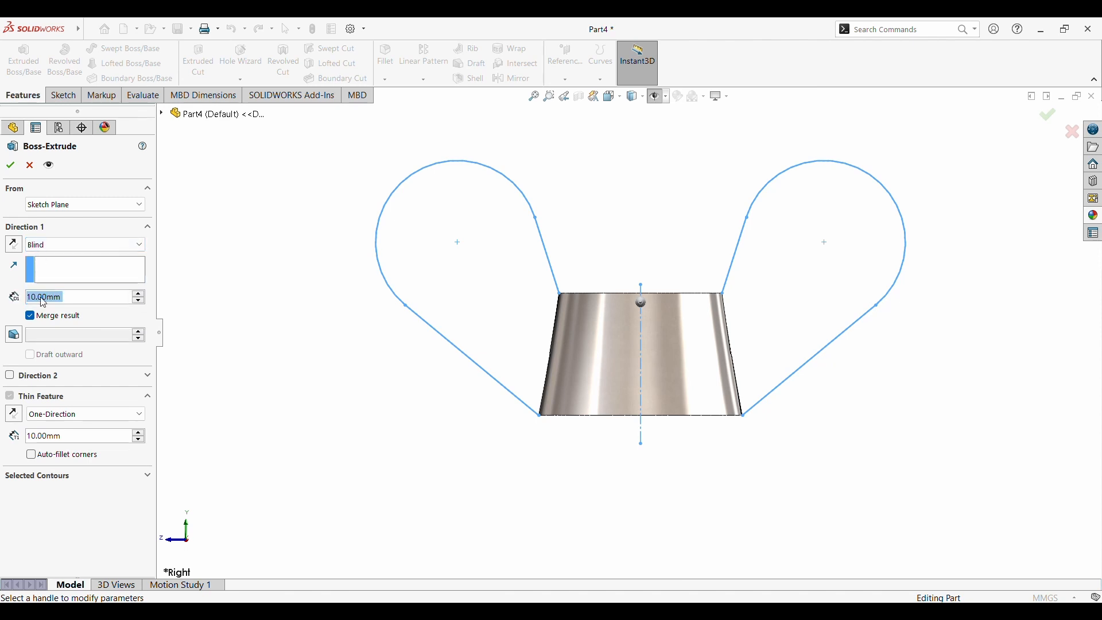
text(a)
key(BackSpace)
text(4)
middle_drag(292, 320, 329, 342)
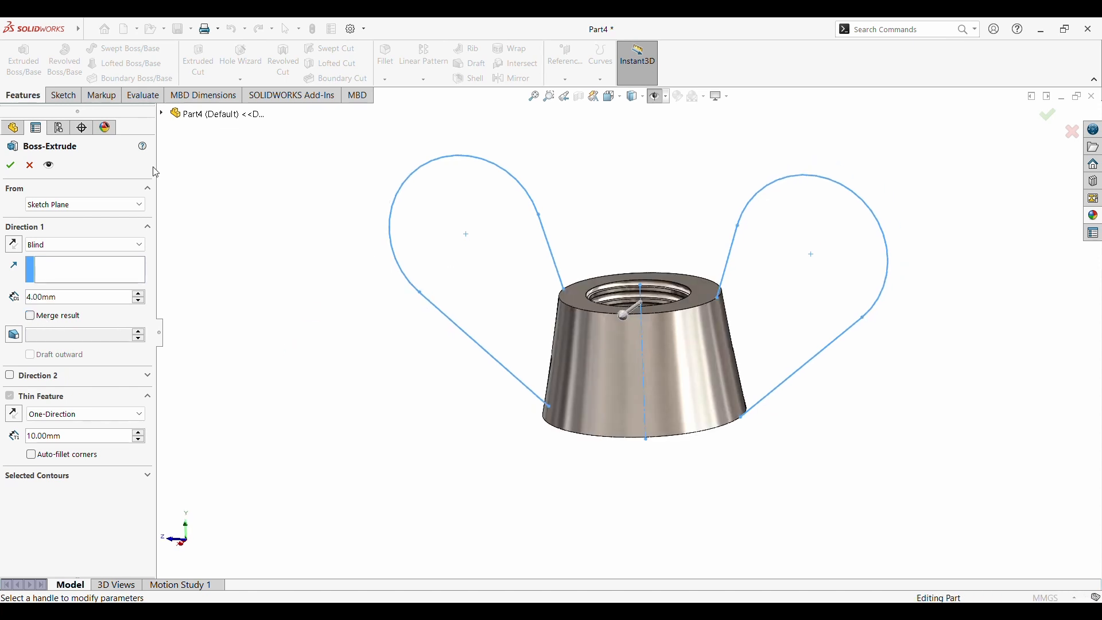
click(10, 166)
scroll(241, 388, up, 2)
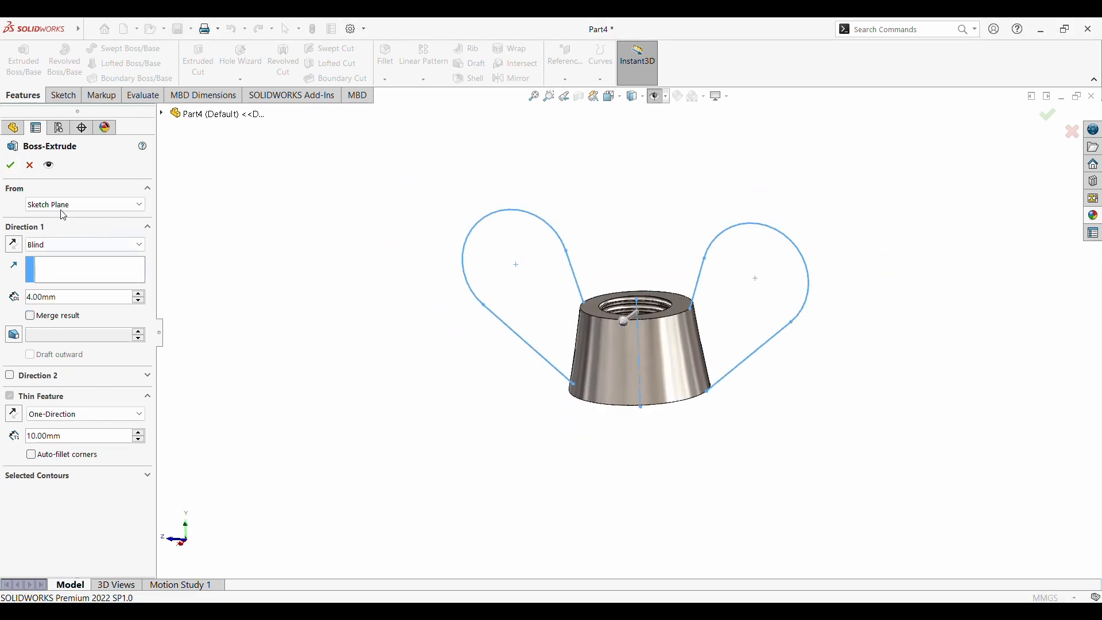
click(29, 165)
click(344, 398)
Reopen the wing sketch and close the left wing profile with a line along the body's left slanted edge
click(51, 396)
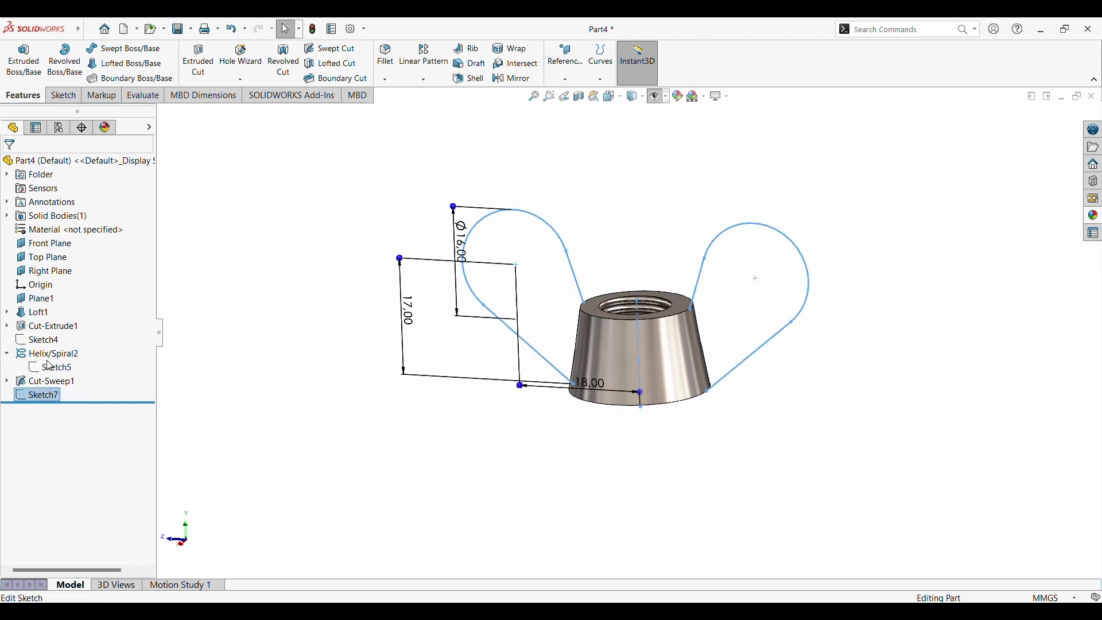
click(55, 369)
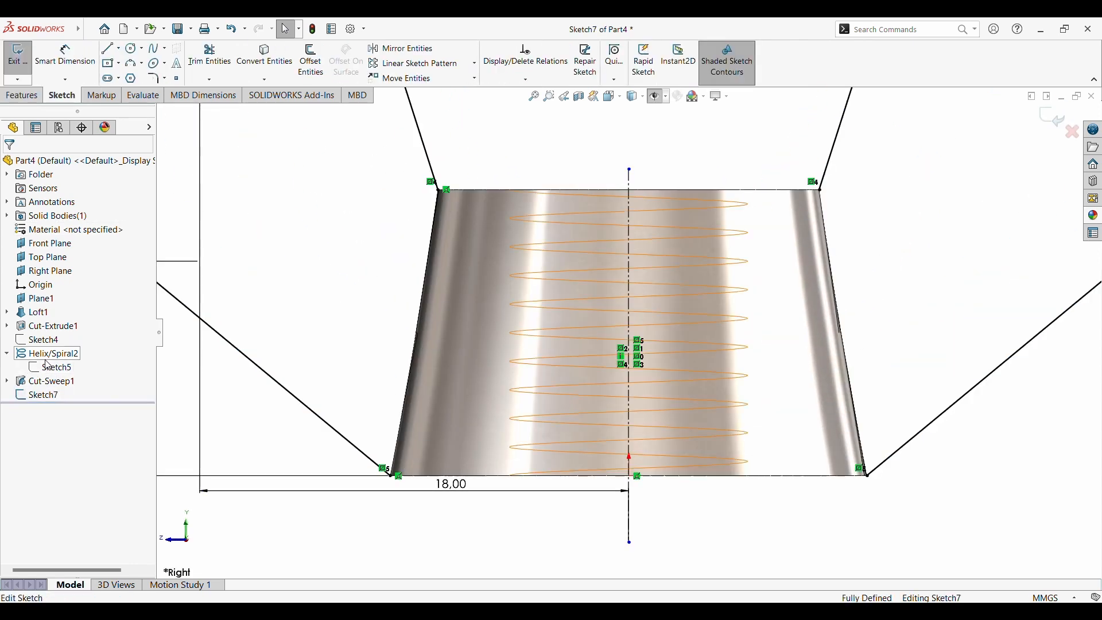
click(115, 51)
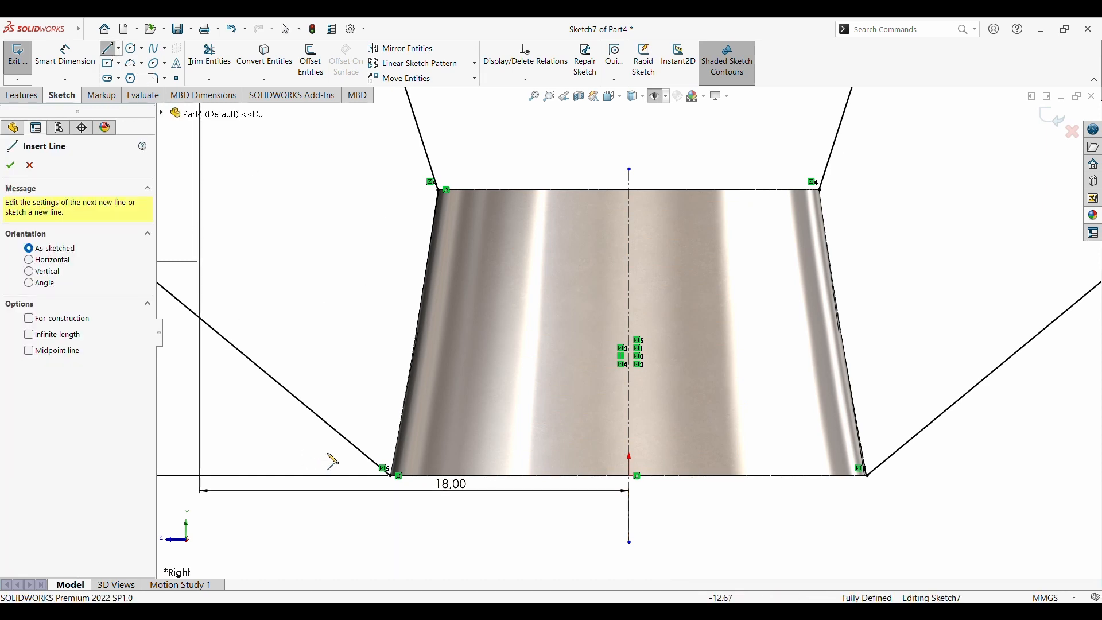
click(391, 476)
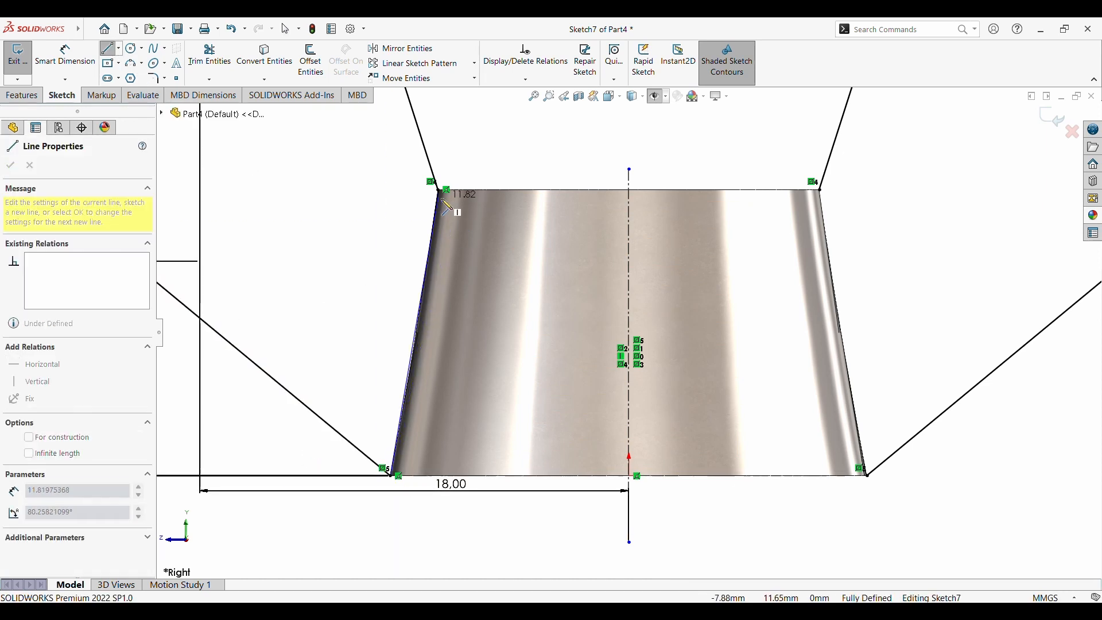
click(439, 189)
key(Escape)
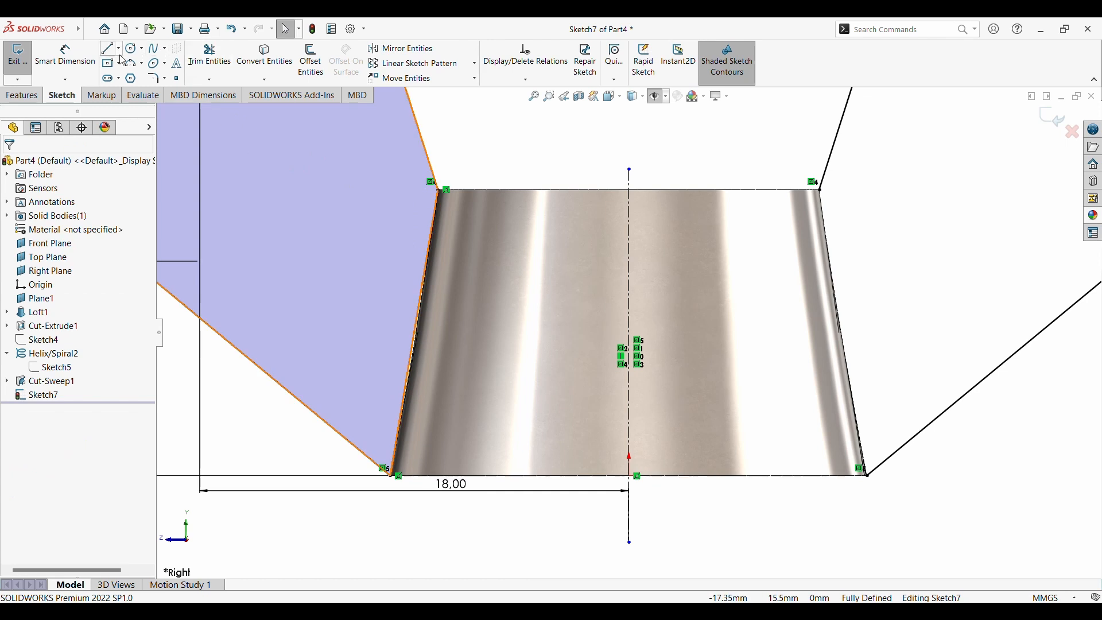
Close the right wing profile with a line along the body's right slanted edge and exit the sketch
click(115, 51)
click(821, 189)
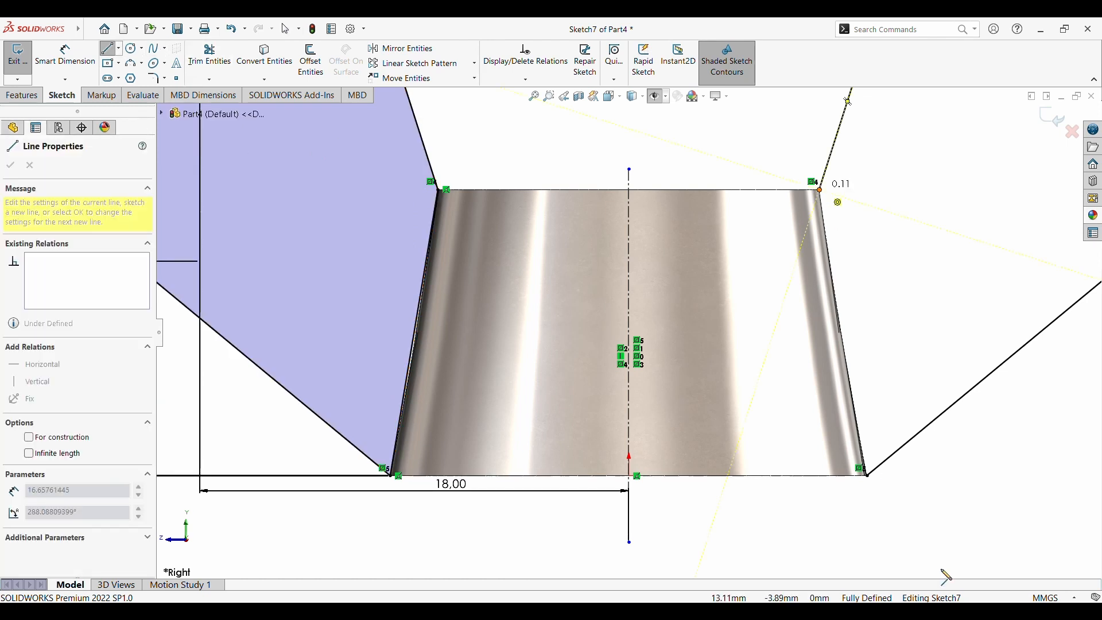
click(866, 476)
key(Escape)
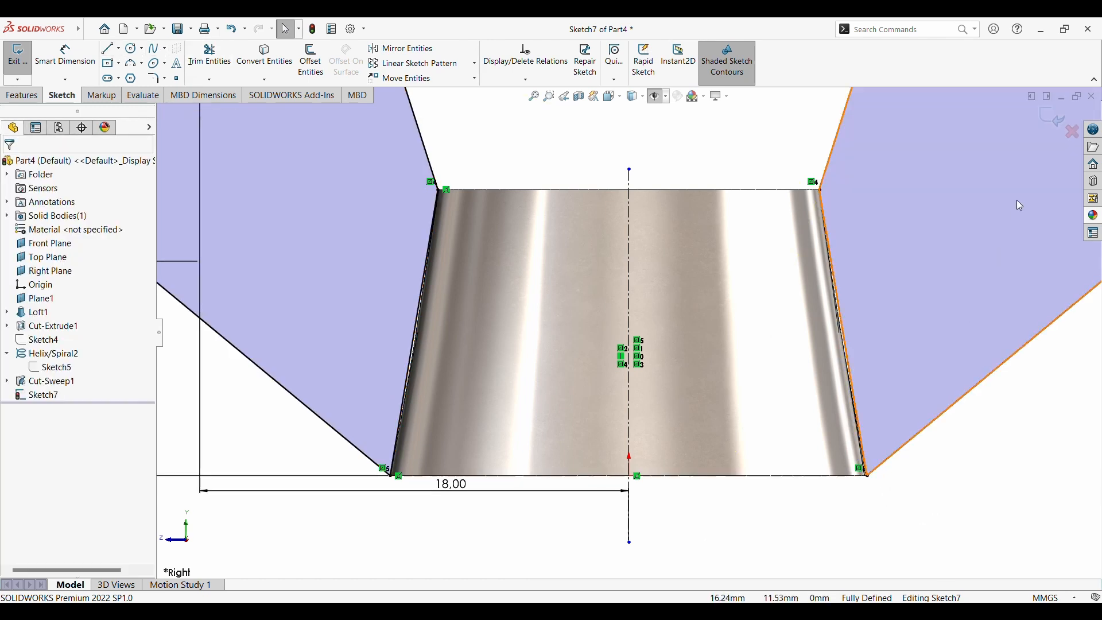
click(1050, 119)
Extrude the closed wing sketch with a Mid Plane depth of 4 mm and result merging on
scroll(670, 280, up, 5)
middle_drag(669, 280, 642, 328)
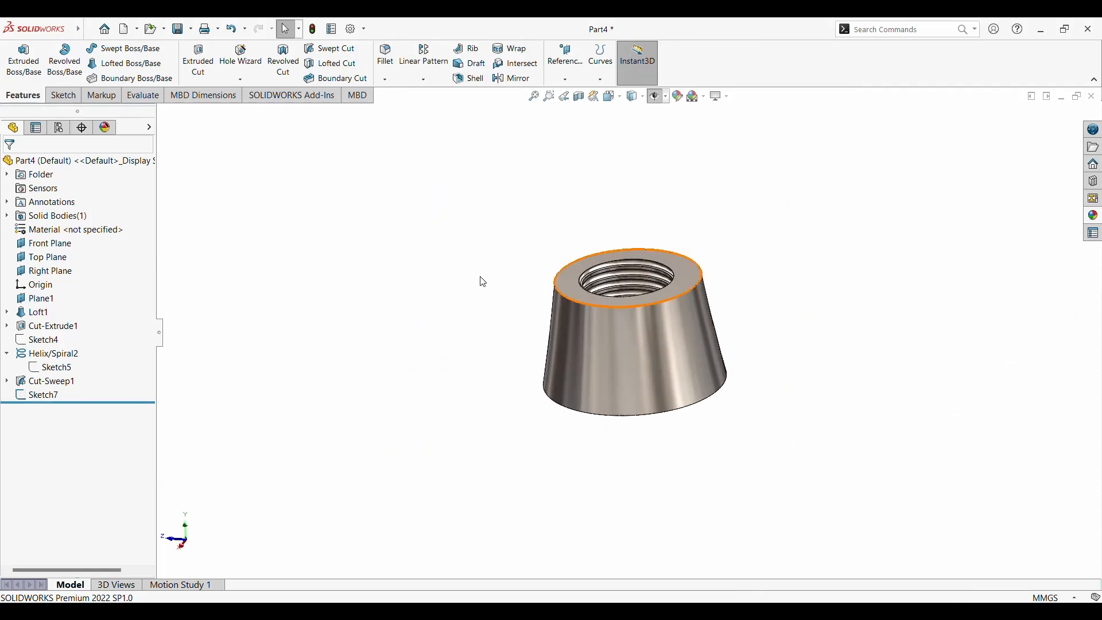
click(39, 395)
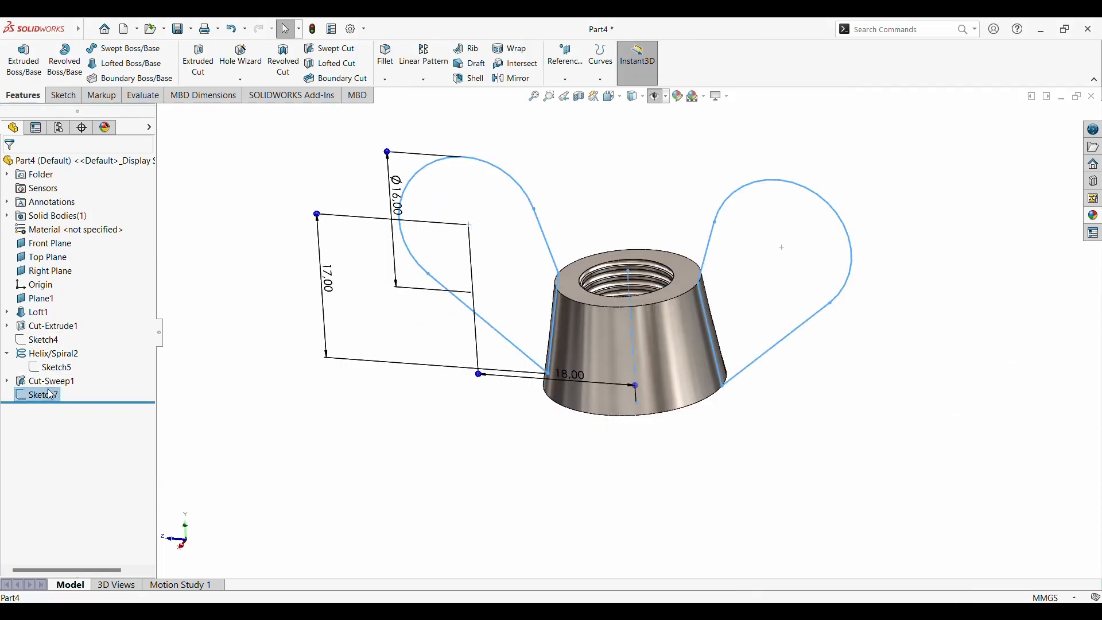
click(38, 63)
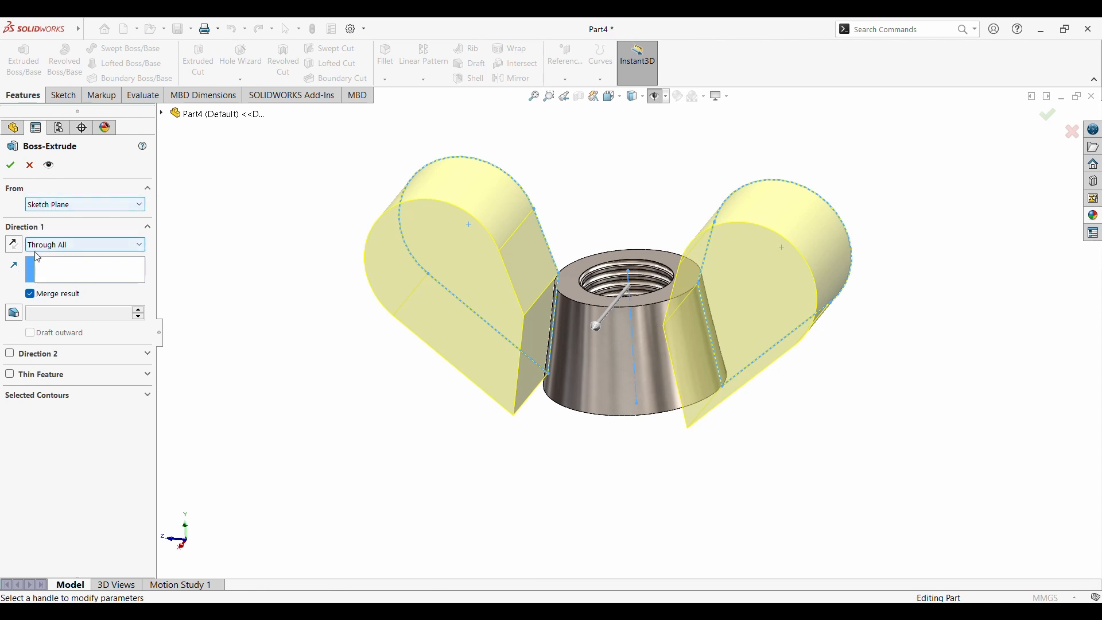
click(42, 313)
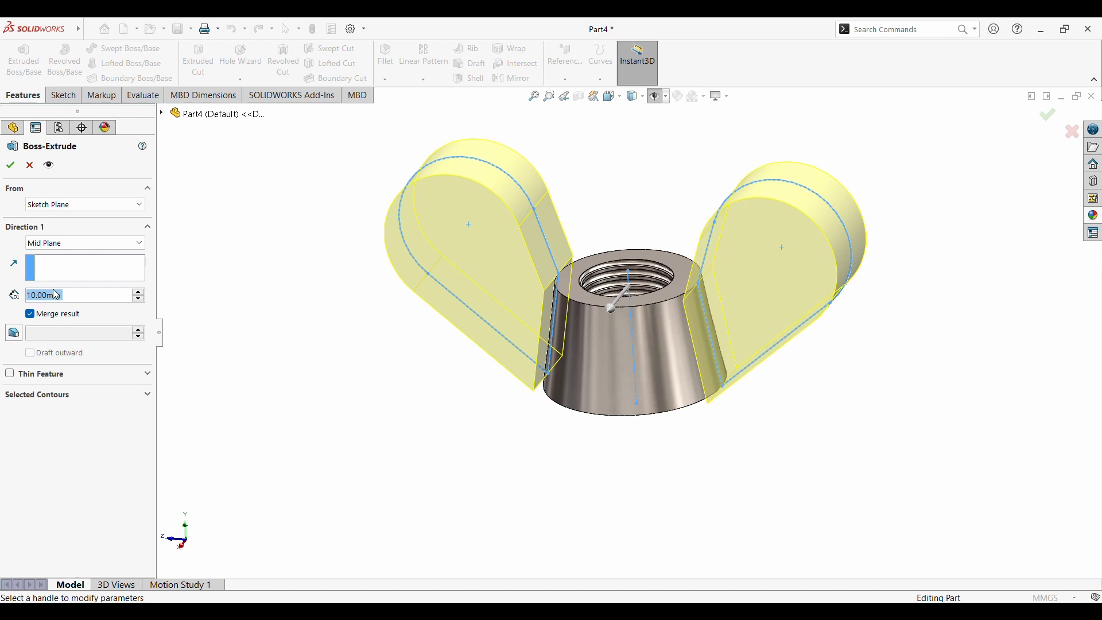
text(4)
key(Return)
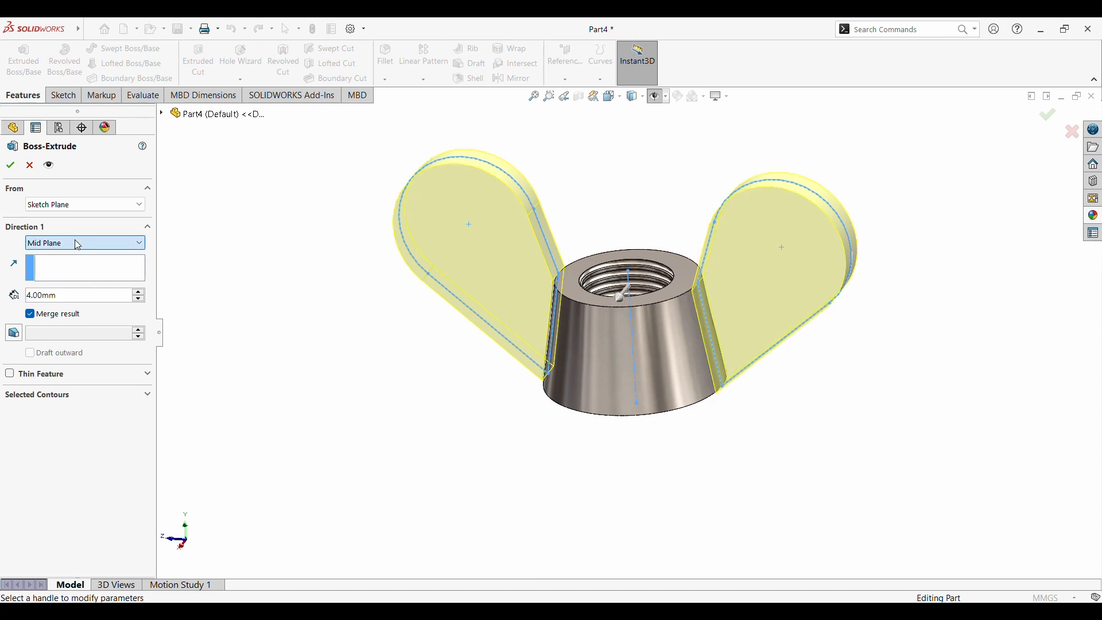
middle_drag(696, 373, 720, 537)
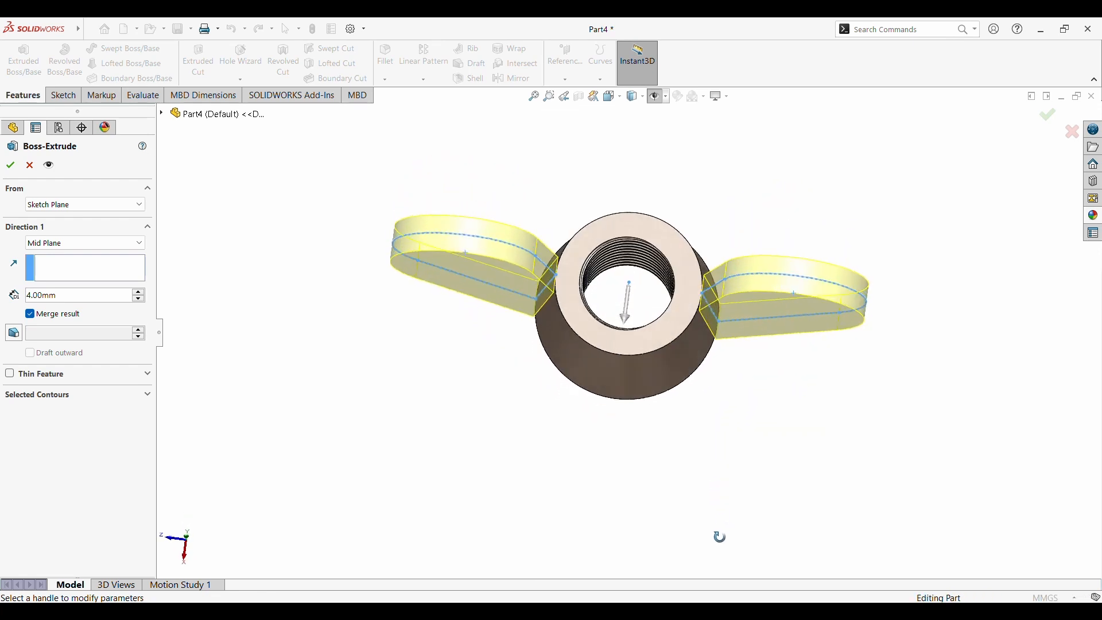
click(10, 165)
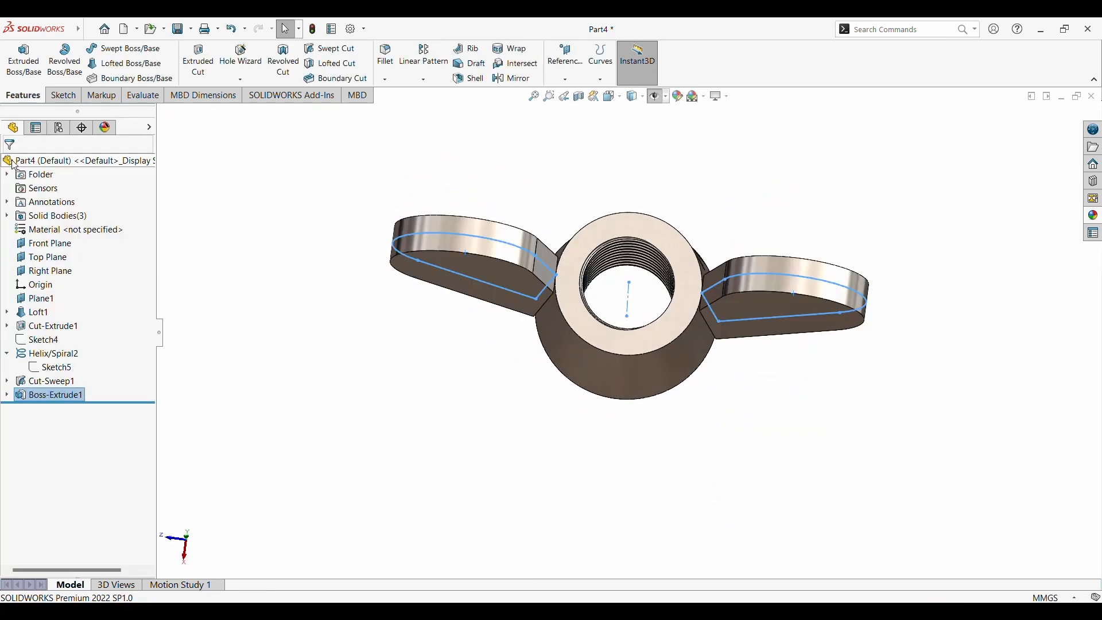
click(570, 489)
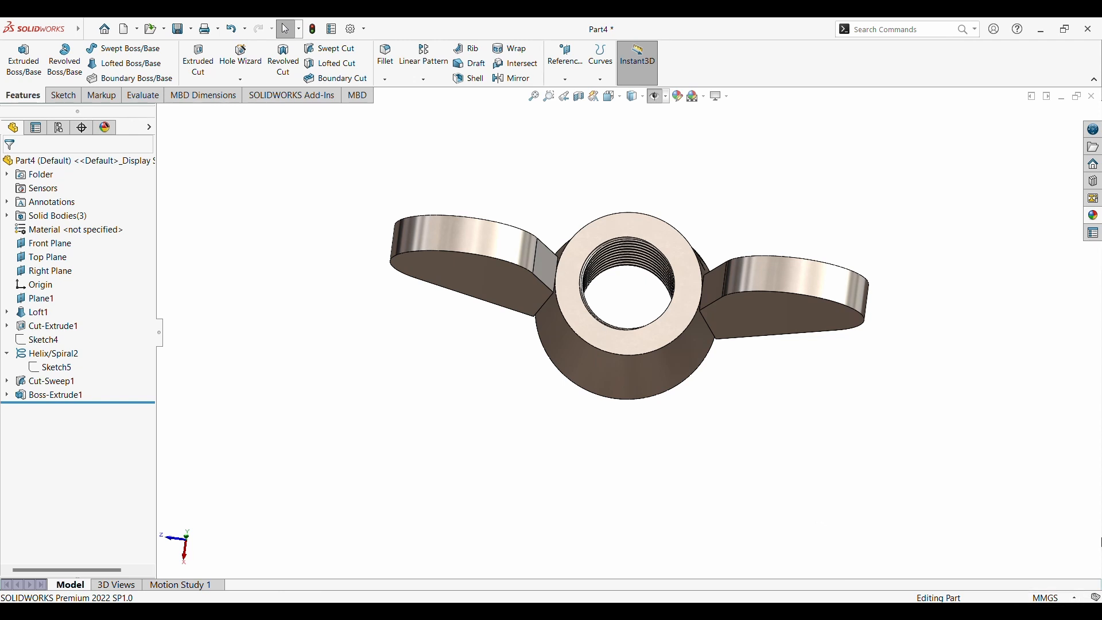
Examine the junction between the left wing's inner face and the tapered body
scroll(1067, 511, down, 4)
scroll(666, 375, up, 6)
middle_drag(657, 373, 467, 312)
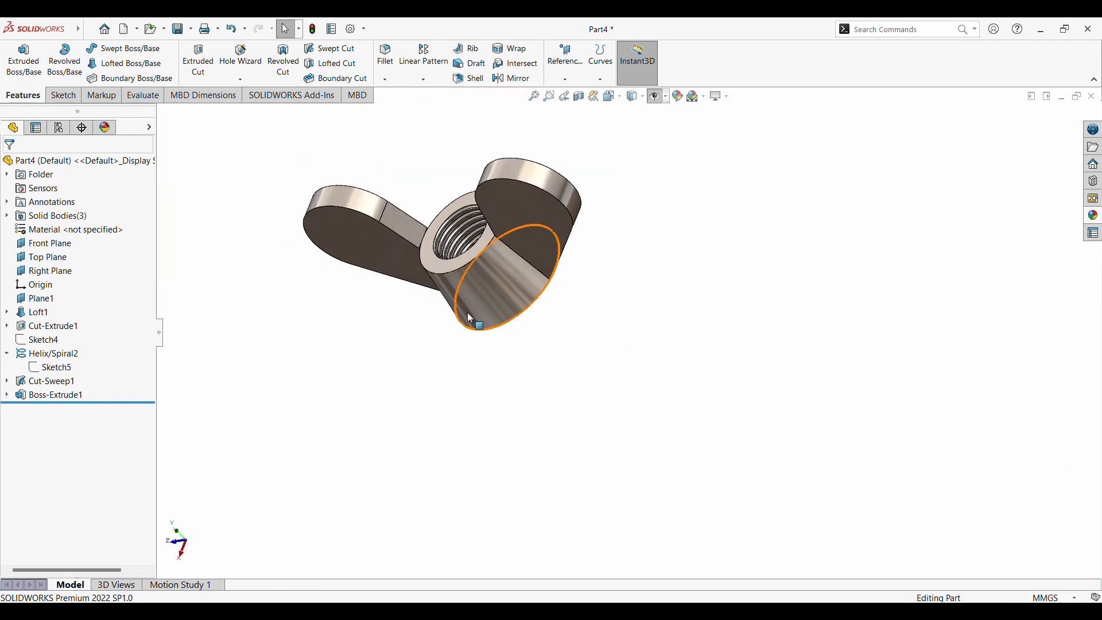
scroll(470, 255, down, 8)
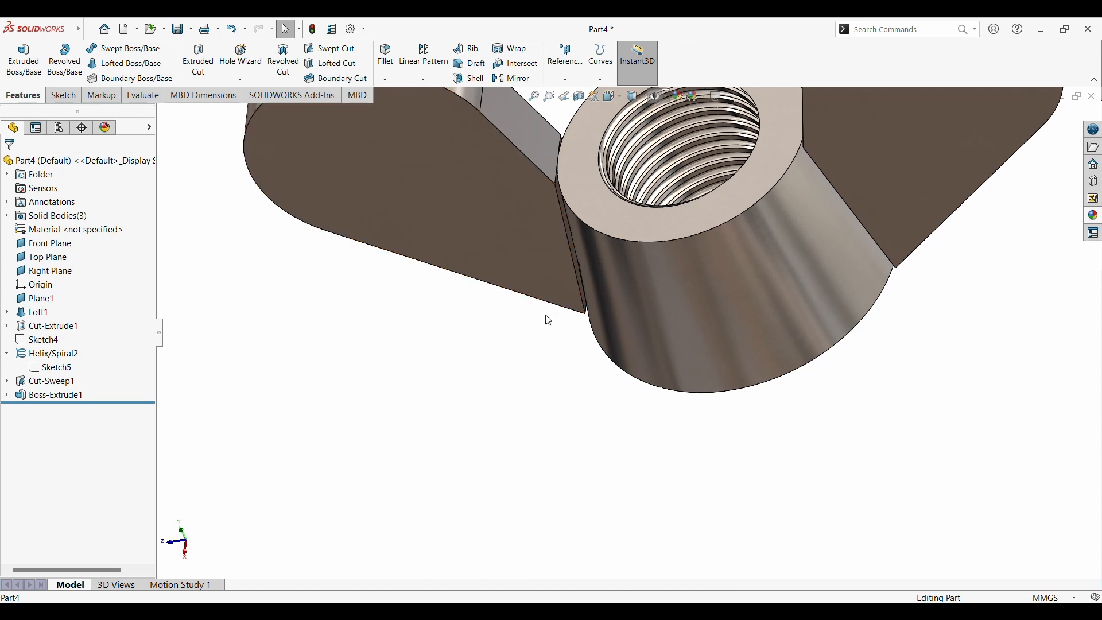
middle_drag(546, 317, 560, 319)
scroll(631, 260, down, 5)
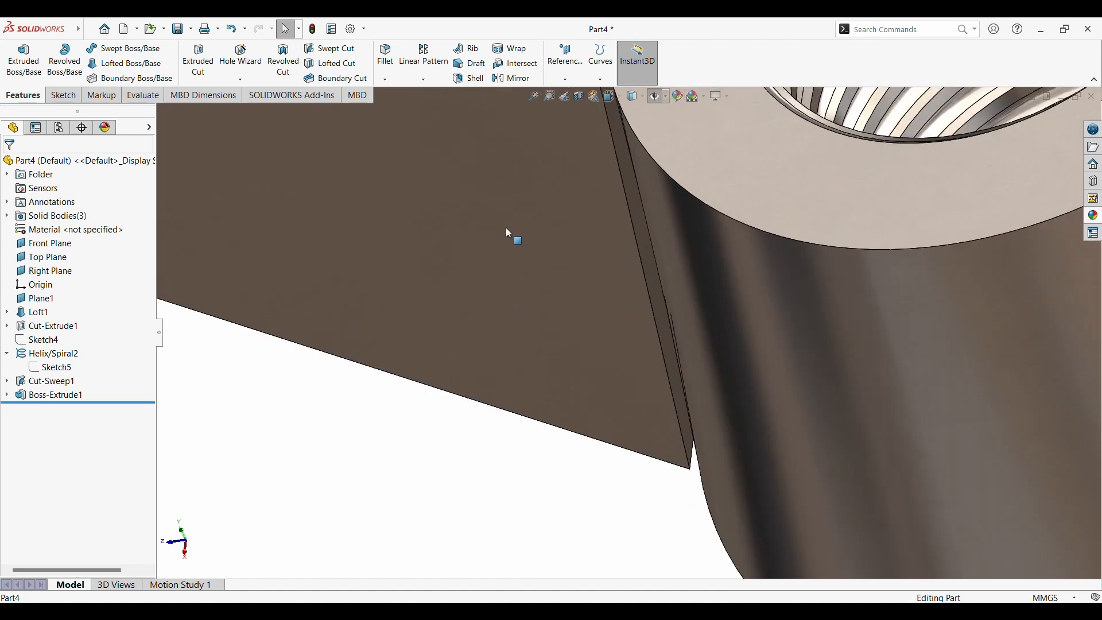
click(635, 209)
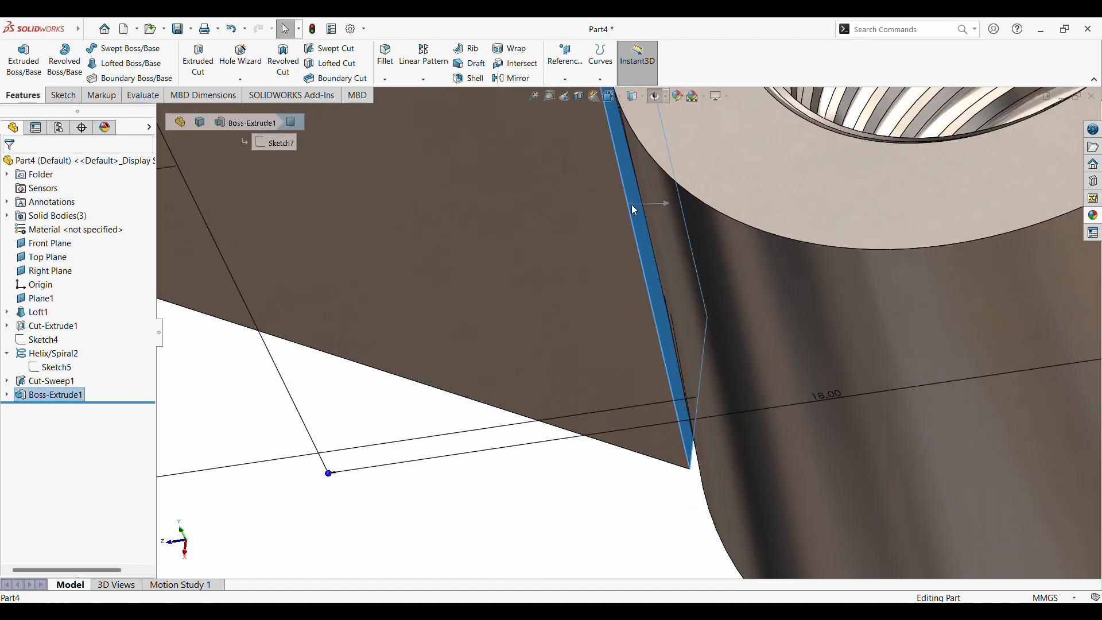
click(62, 95)
click(17, 57)
middle_drag(413, 346, 526, 422)
click(22, 96)
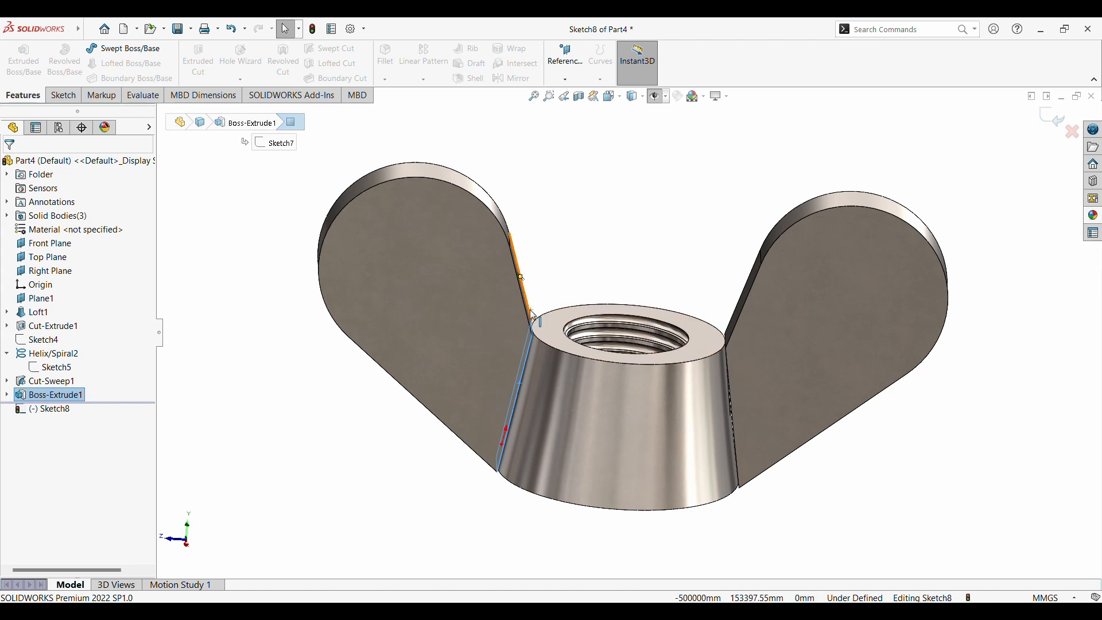
key(Escape)
click(1072, 130)
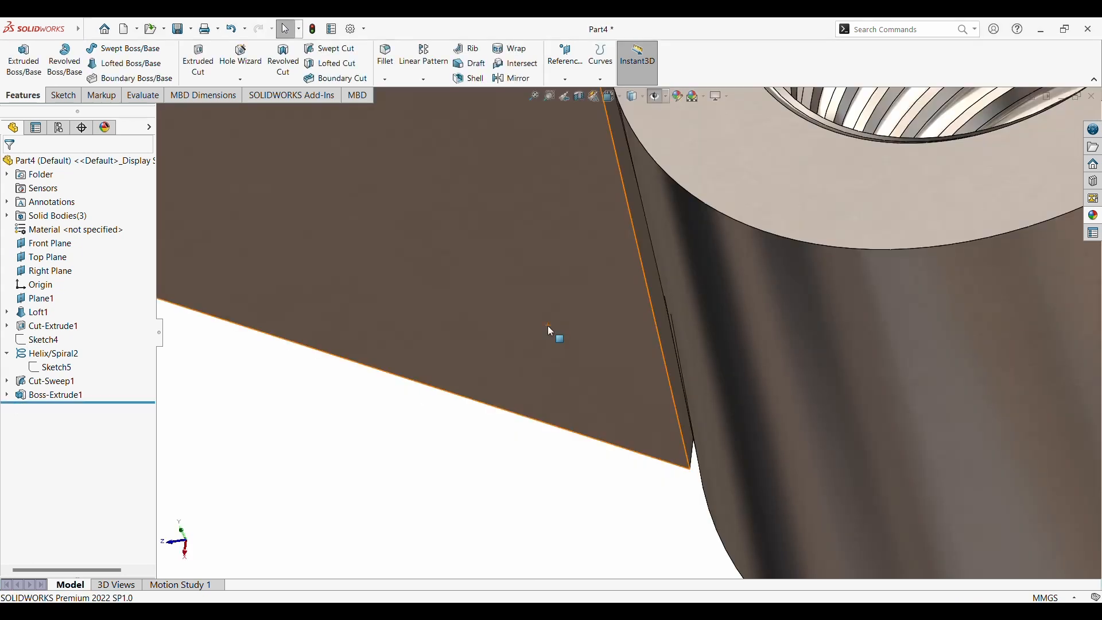
scroll(658, 303, up, 2)
click(630, 269)
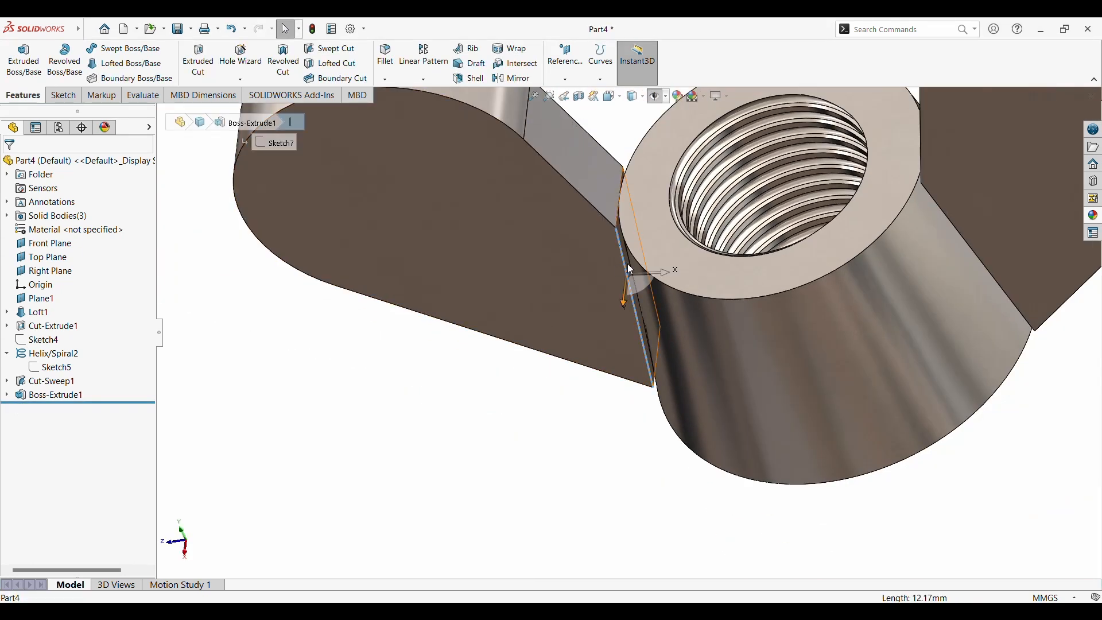
click(629, 257)
click(24, 62)
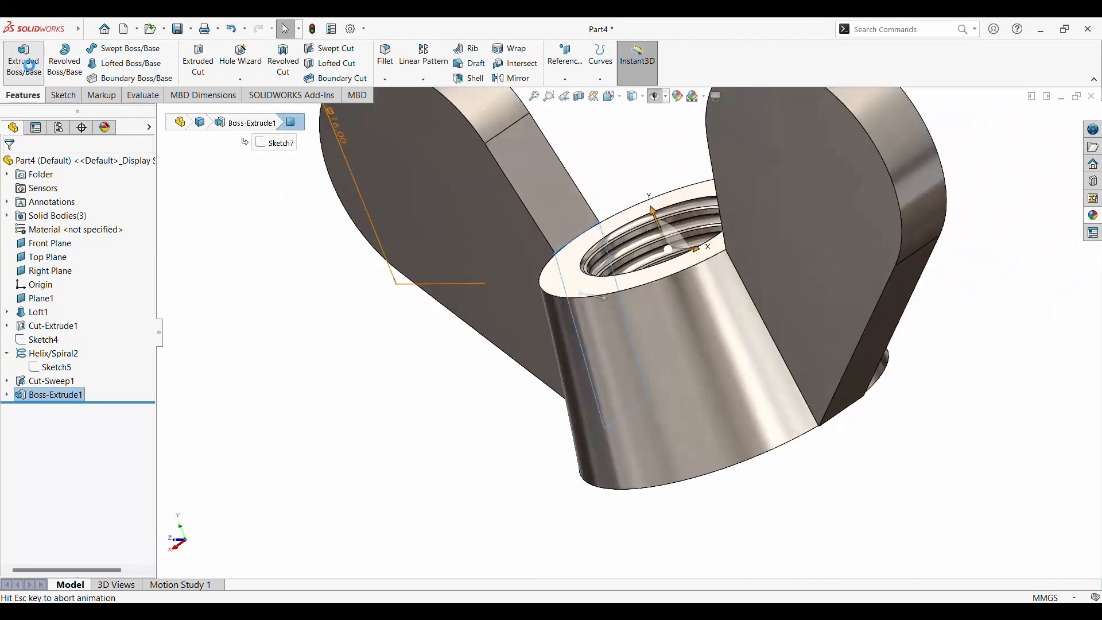
middle_drag(478, 422, 577, 481)
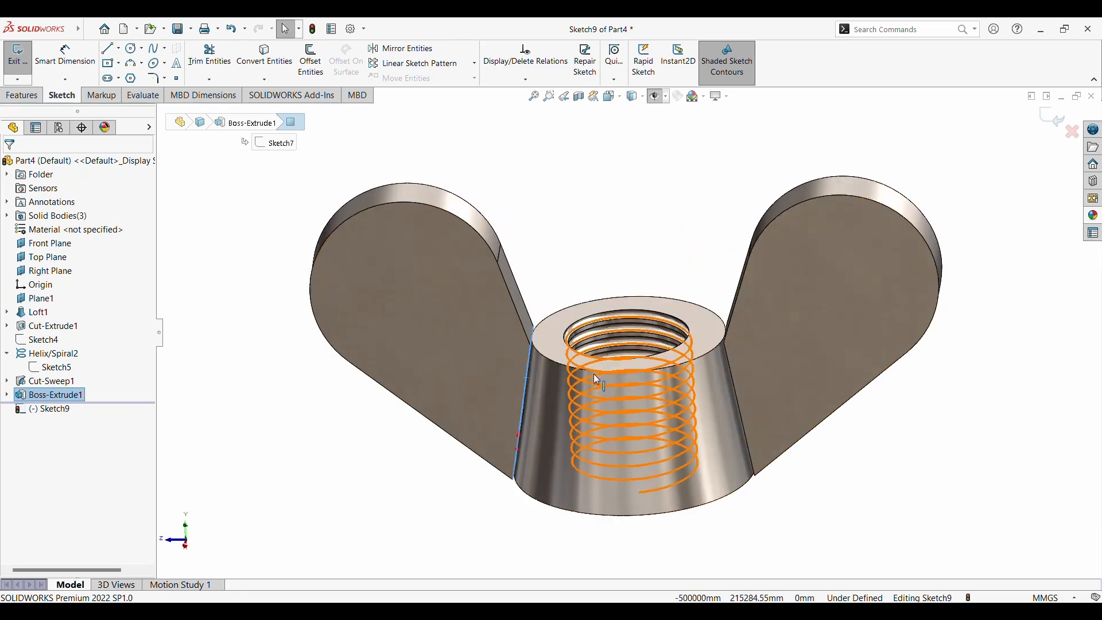
scroll(515, 394, down, 5)
scroll(465, 409, up, 2)
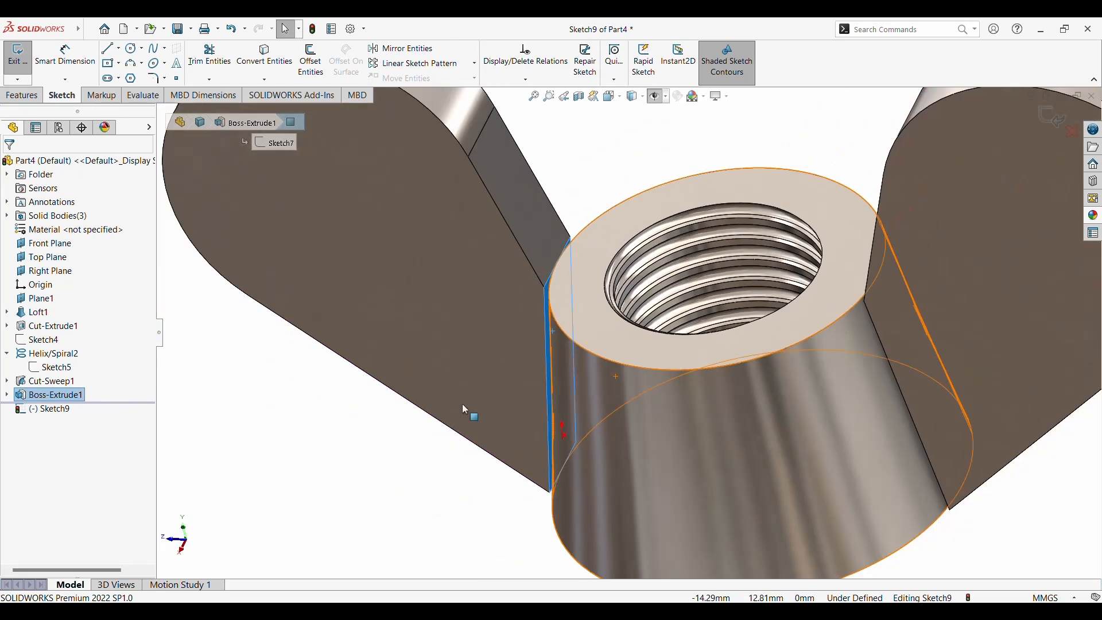
click(549, 384)
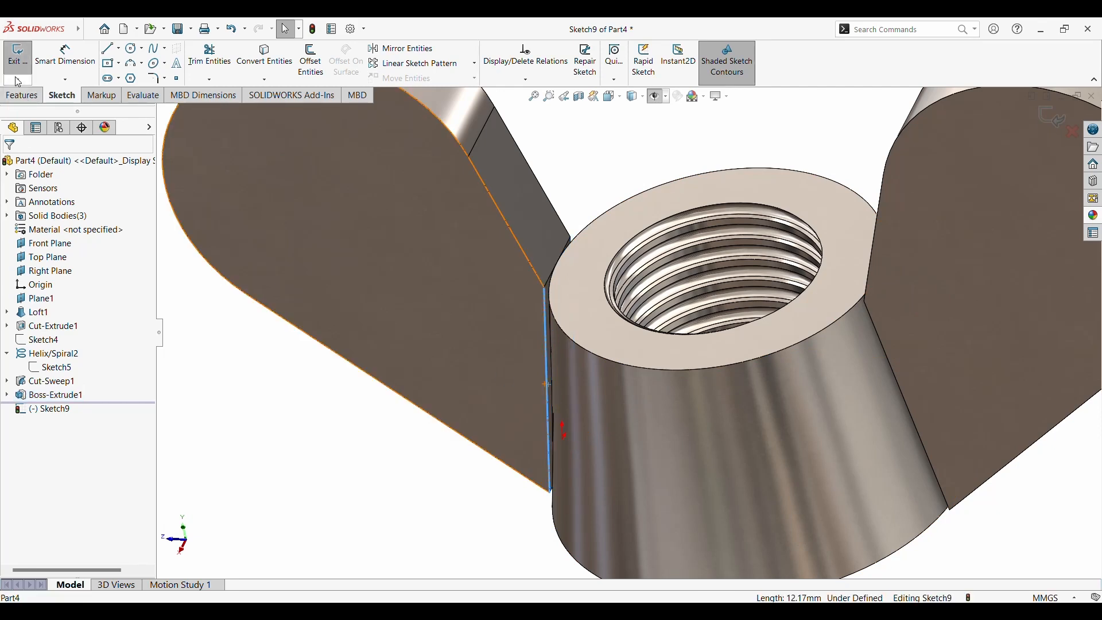
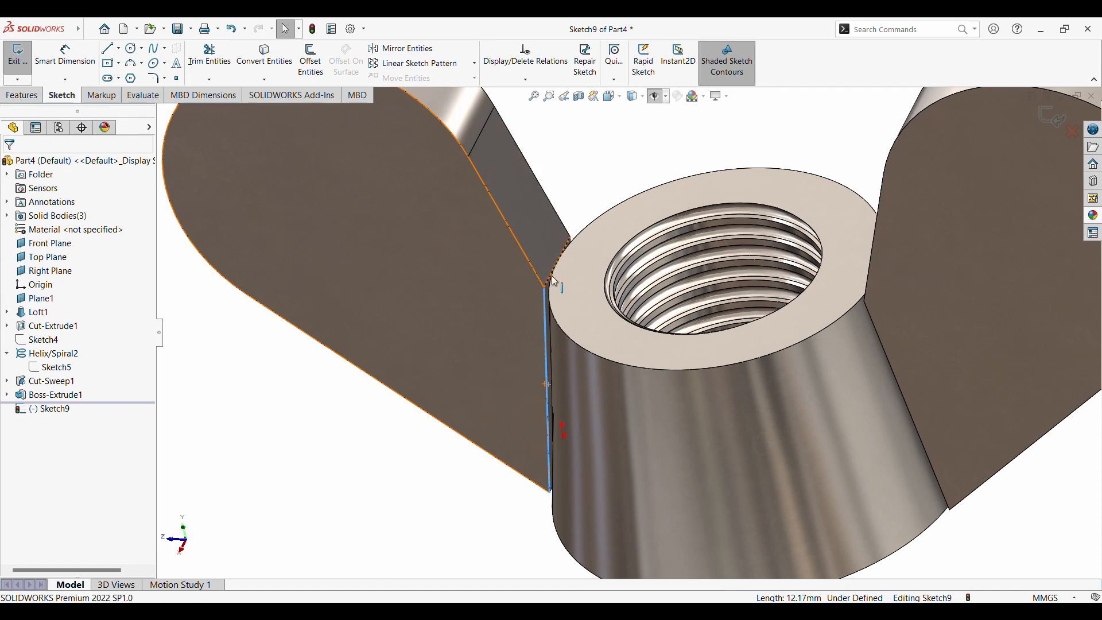
middle_drag(521, 306, 579, 269)
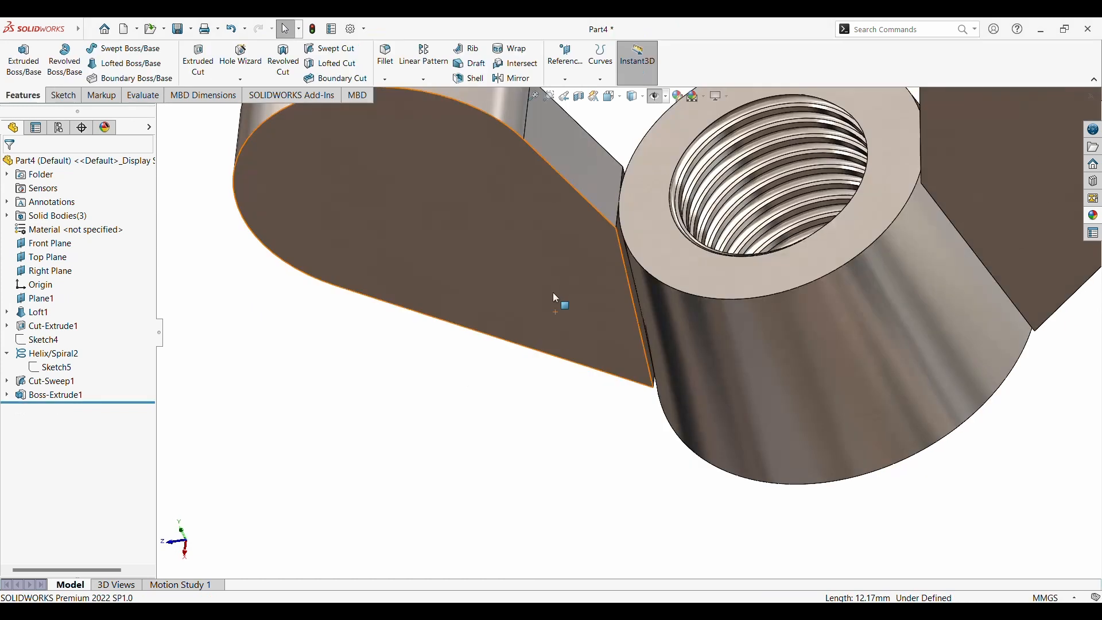
Start a sketch on the left wing's narrow inner face and convert the face's edges into sketch entities
click(620, 236)
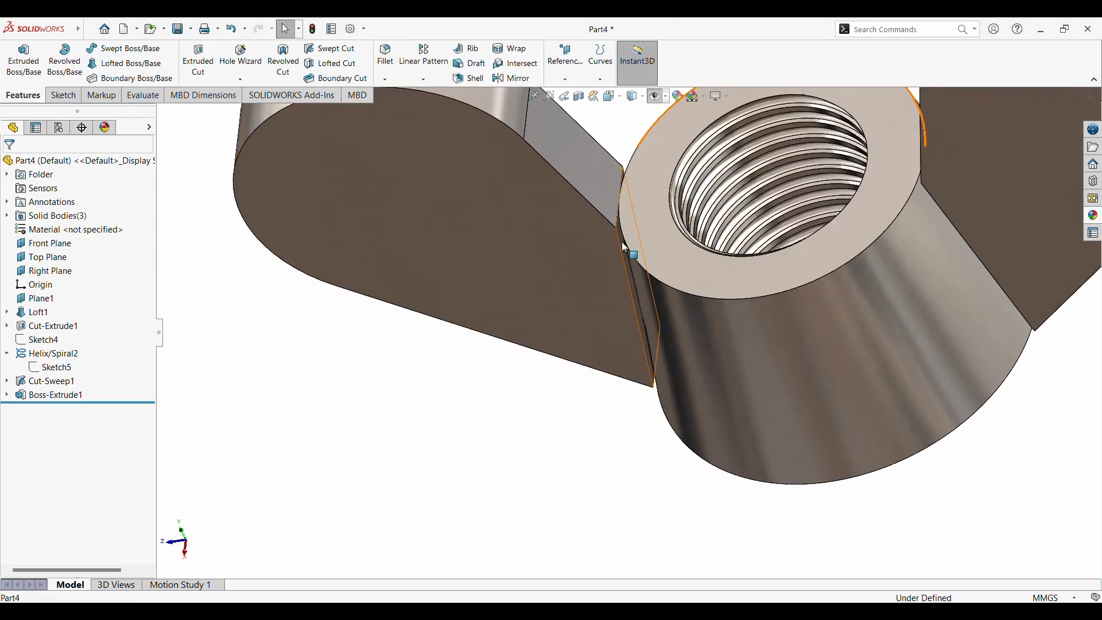
click(63, 96)
click(17, 58)
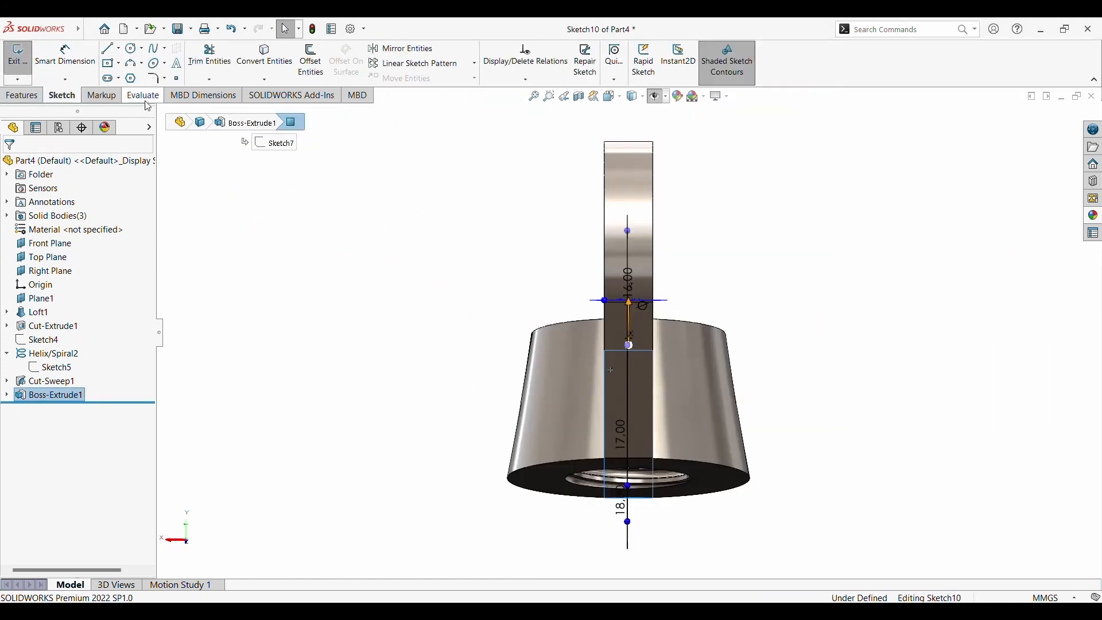
click(264, 58)
middle_drag(428, 386, 514, 528)
Start a boss extrusion of the converted inner-face profile, keeping Sketch Plane as the start condition
click(21, 96)
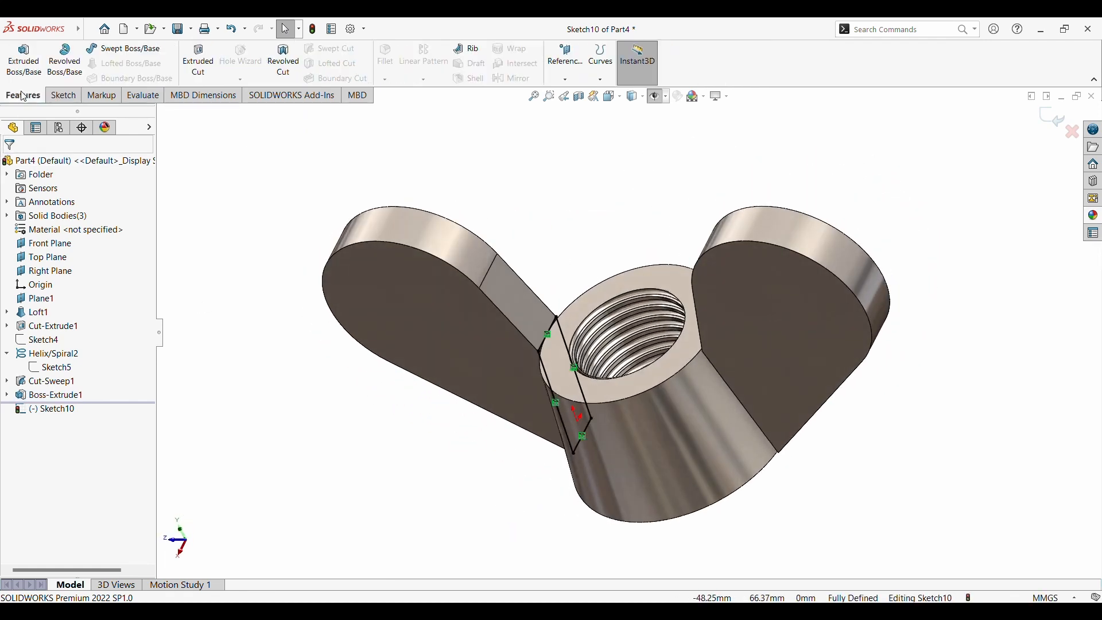
click(23, 61)
middle_drag(380, 342, 436, 340)
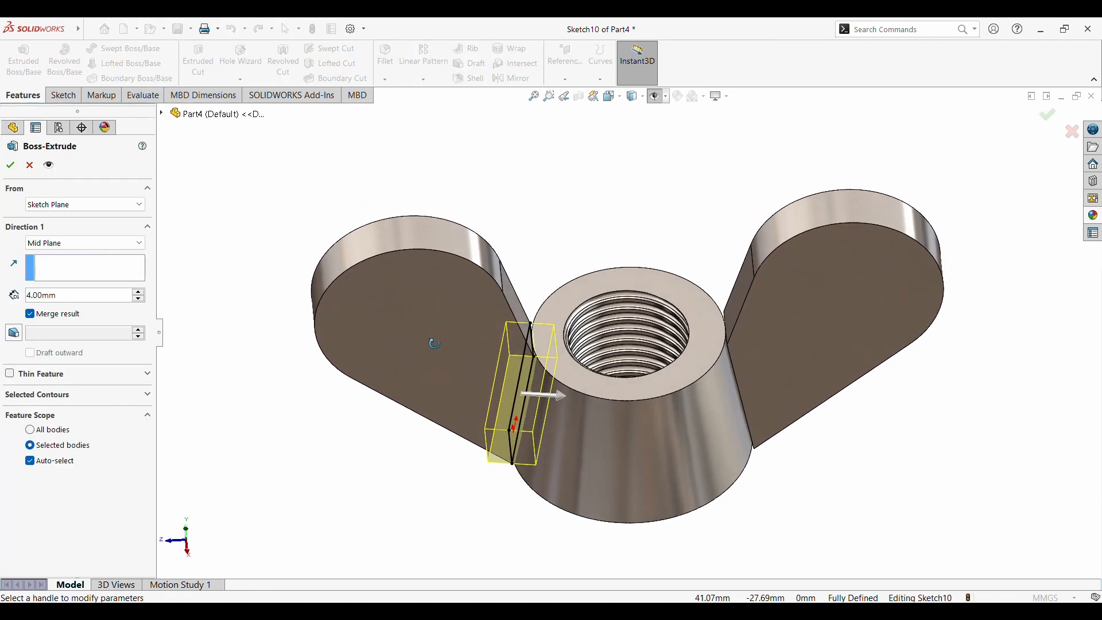
click(53, 230)
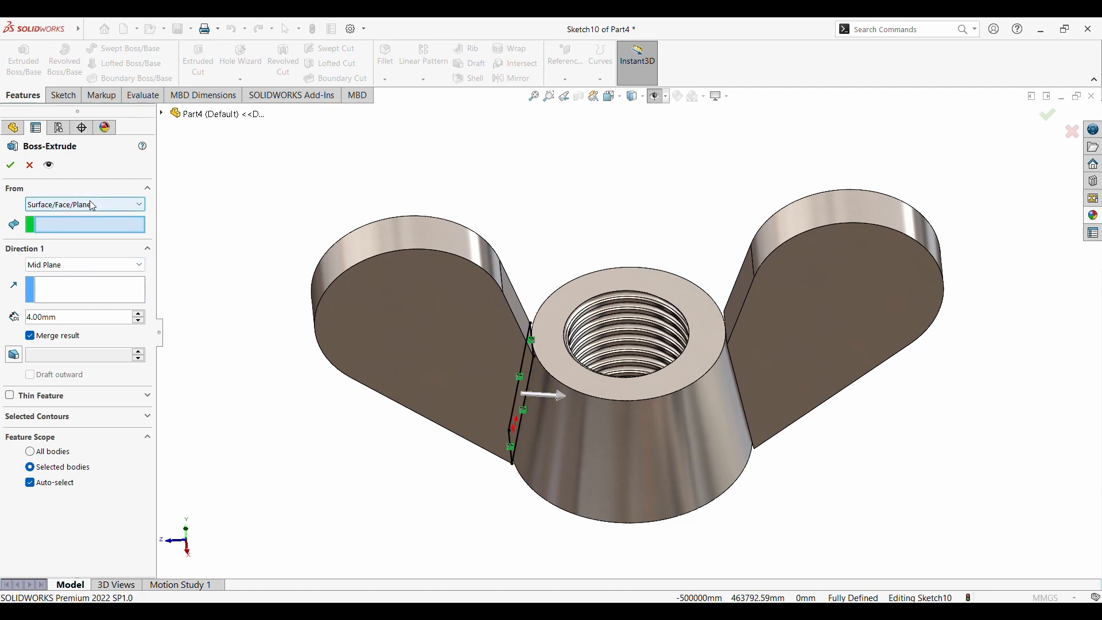
click(74, 208)
click(67, 215)
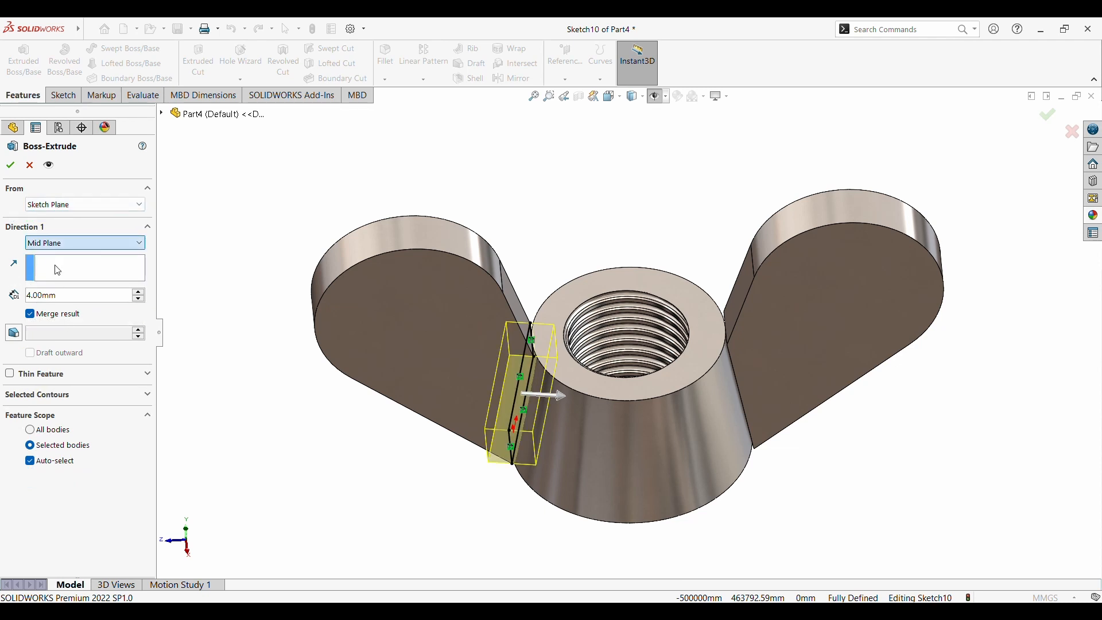
Try to extrude the converted profile up to the tapered body's outer surface with result merging turned off
click(71, 295)
click(600, 442)
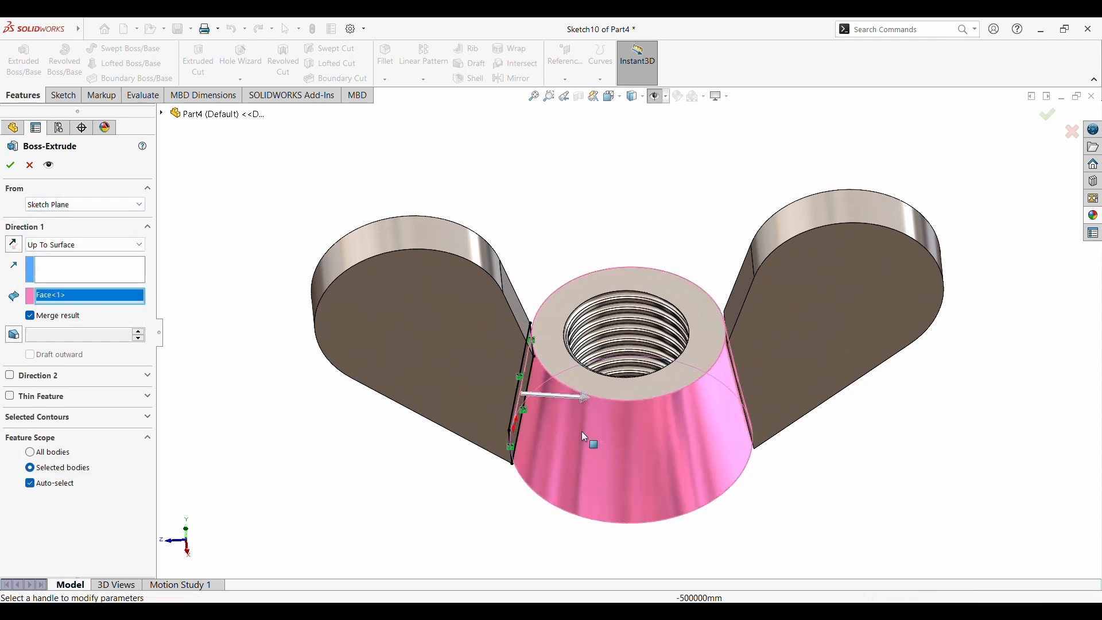
mouse_move(387, 367)
middle_down()
mouse_move(377, 420)
mouse_move(362, 395)
mouse_move(381, 362)
middle_up()
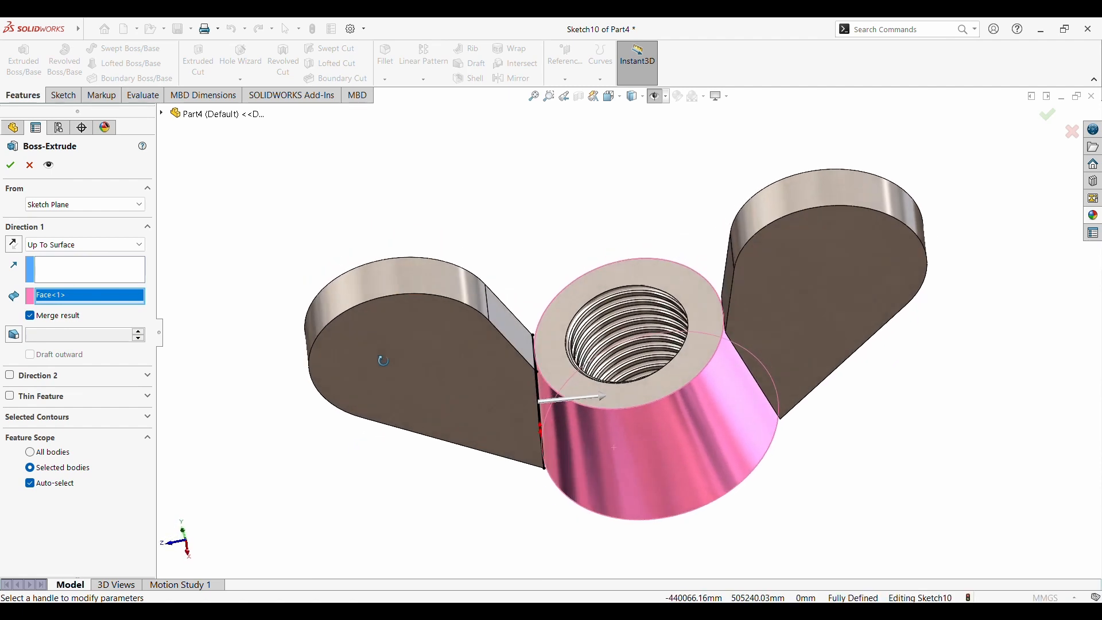
scroll(222, 375, down, 3)
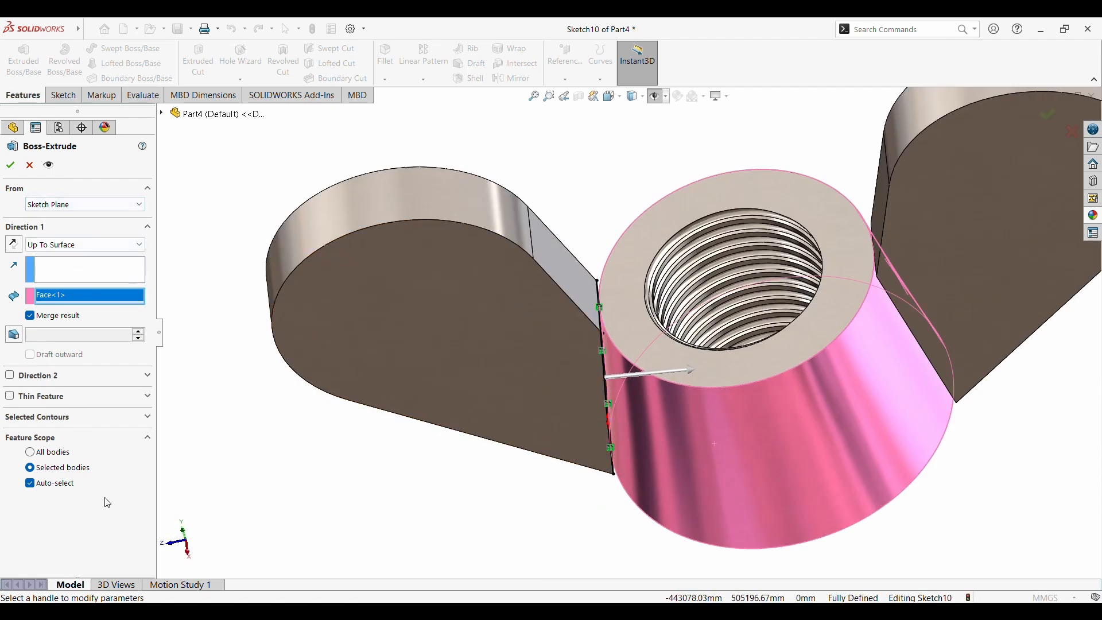
click(32, 315)
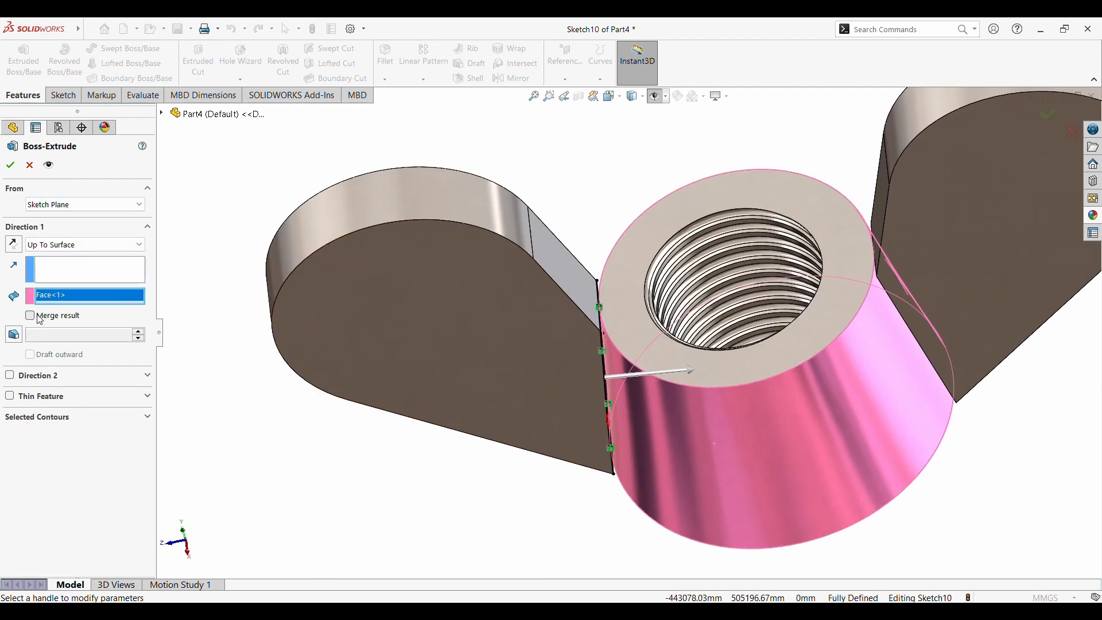
click(58, 269)
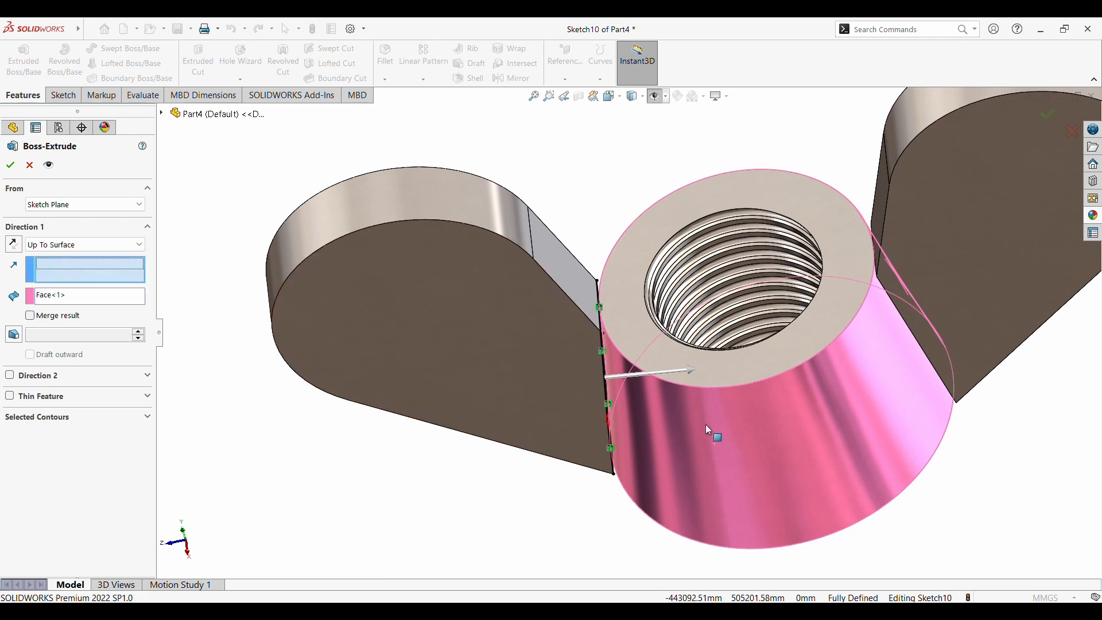
key(Escape)
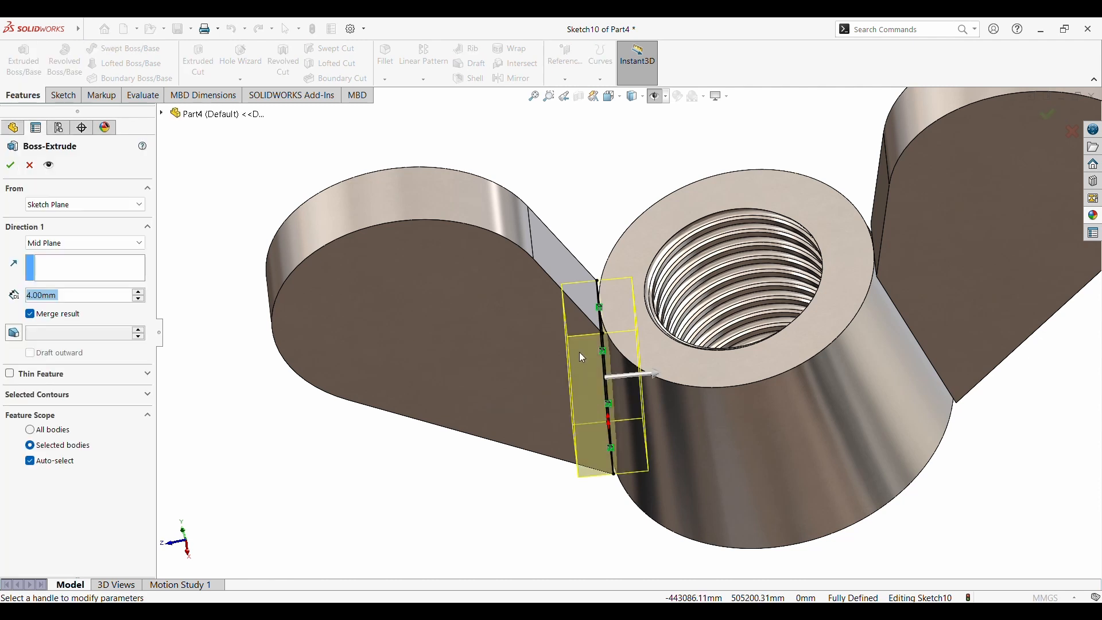
Try ending the wing-face extrusion at the tapered outer surface and at the threaded body instead
click(49, 245)
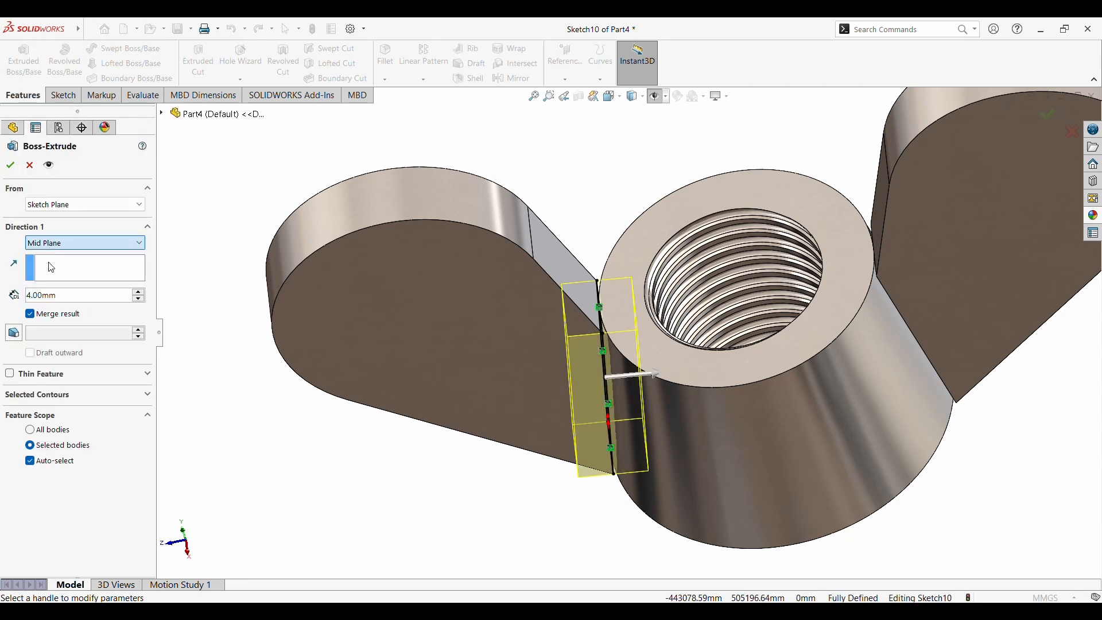
click(53, 293)
click(710, 469)
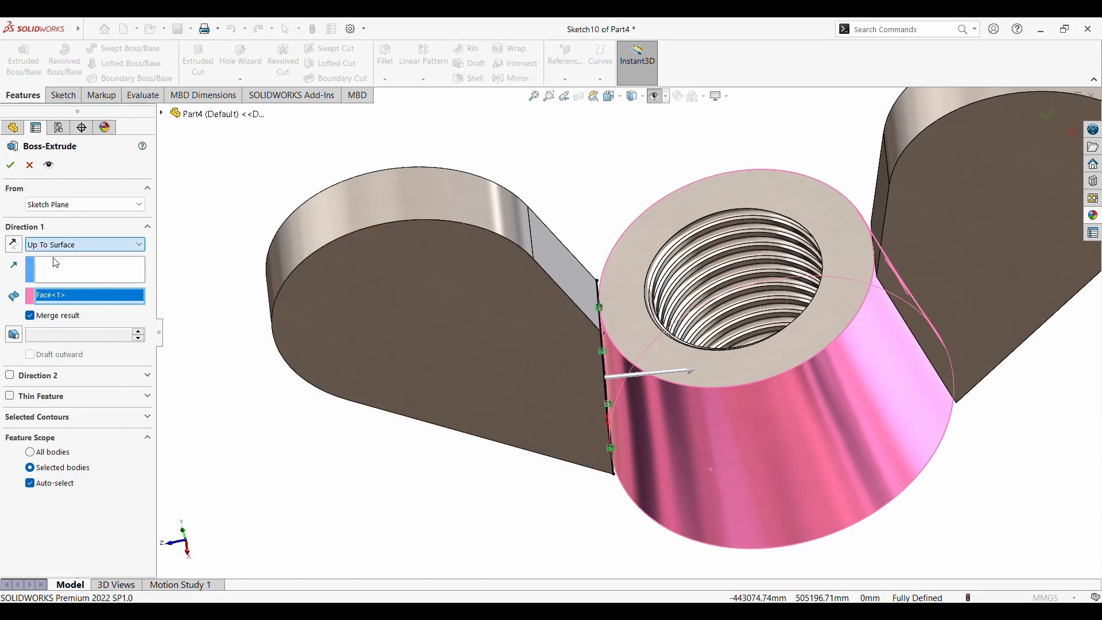
click(68, 319)
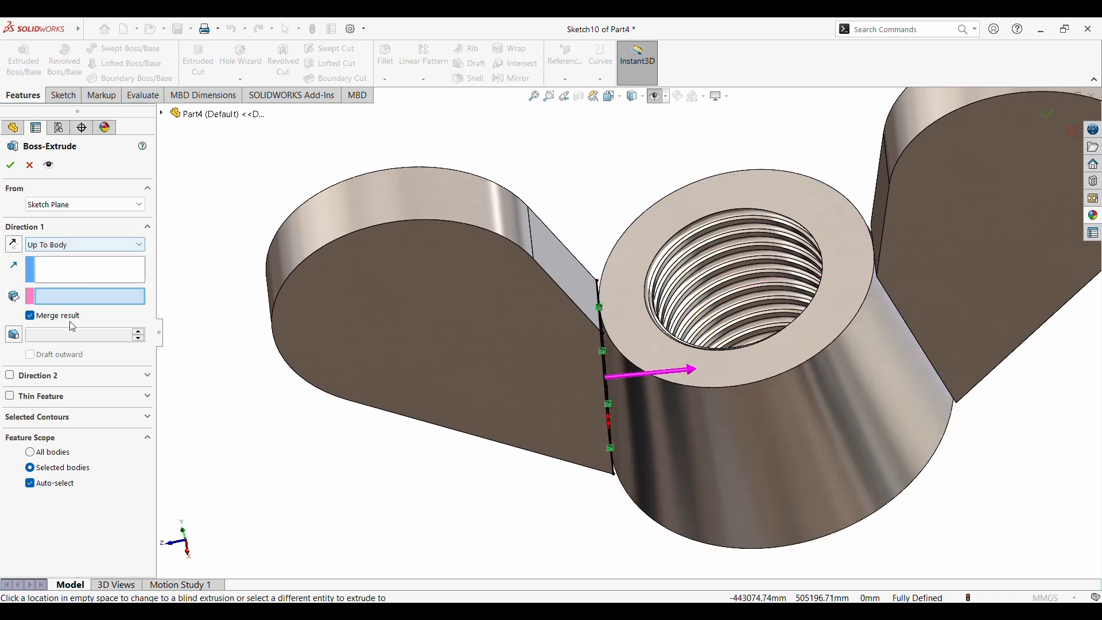
click(672, 469)
Extrude the left wing's converted profile toward the tapered body with a Blind depth of 2 mm and result merging on
click(61, 245)
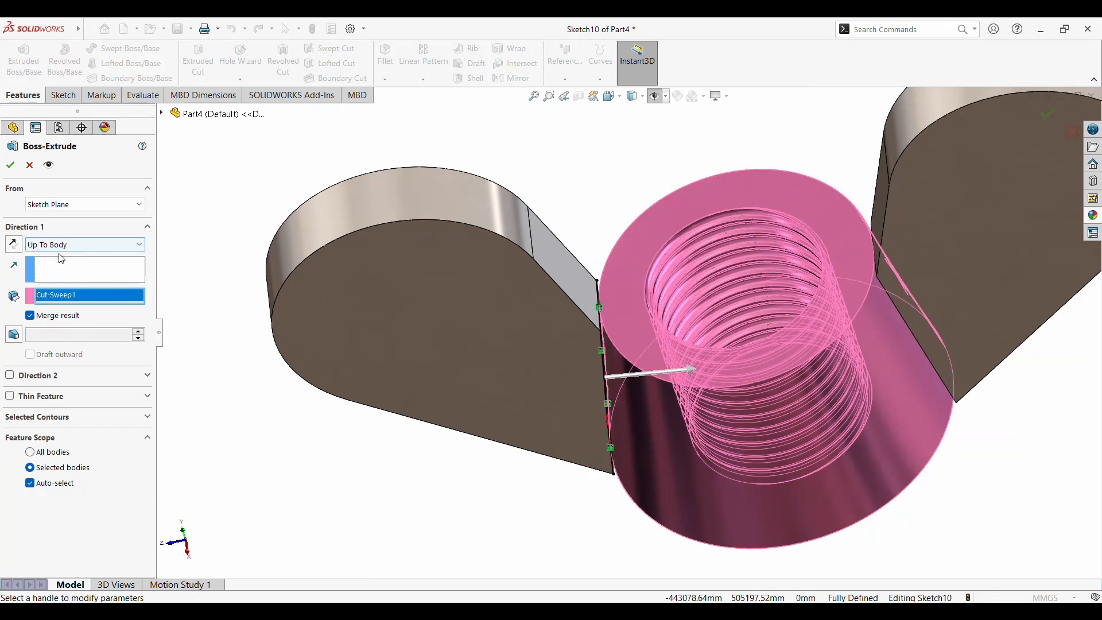
click(61, 258)
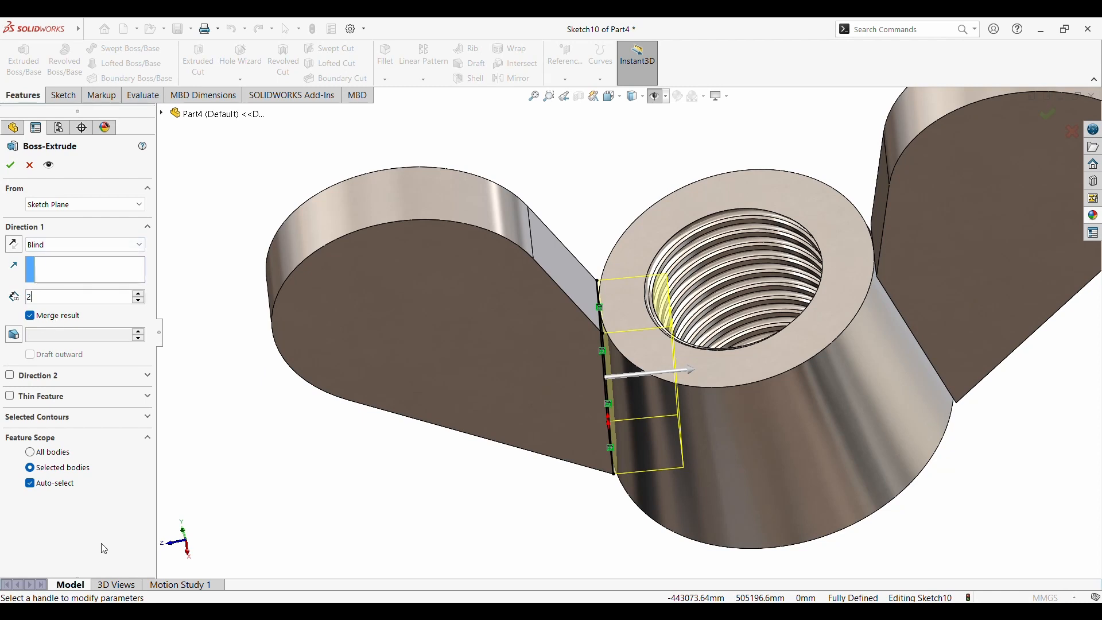
key(Return)
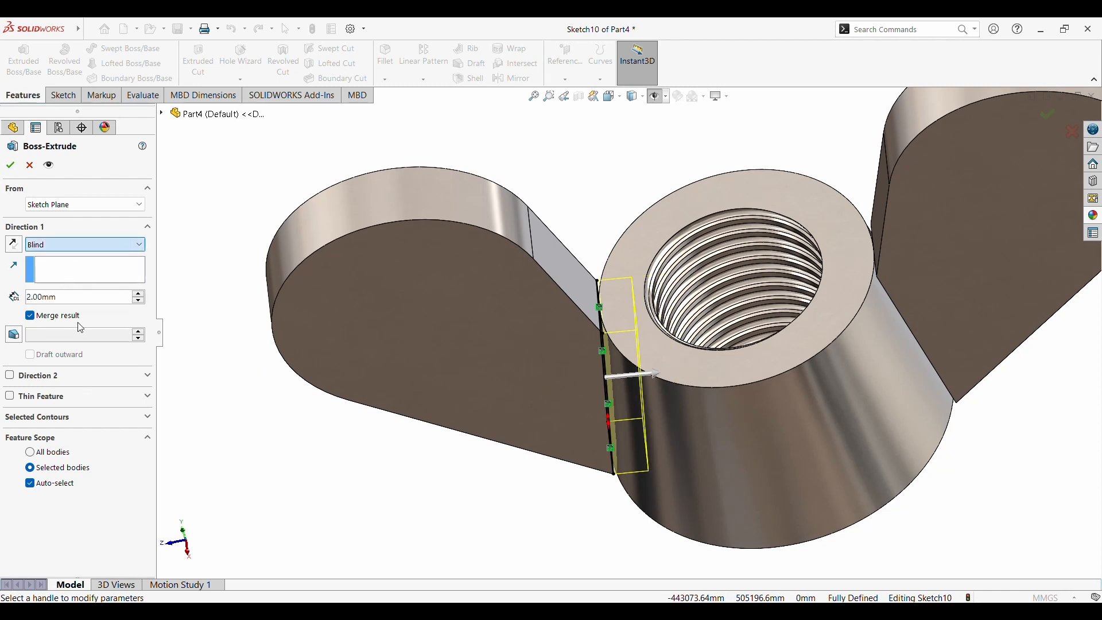
click(9, 167)
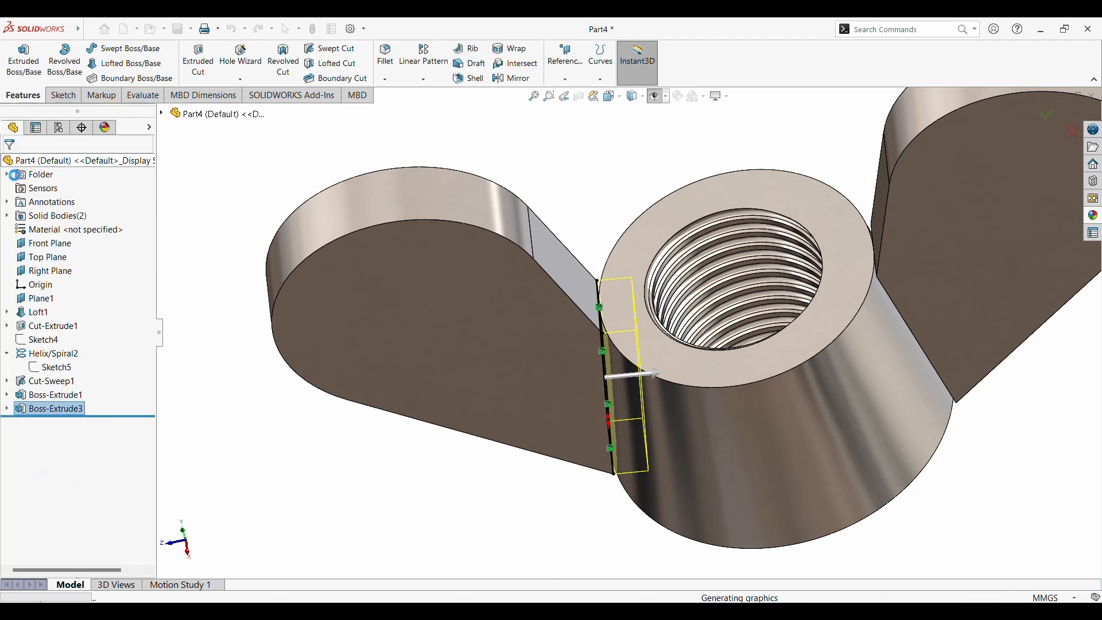
click(520, 516)
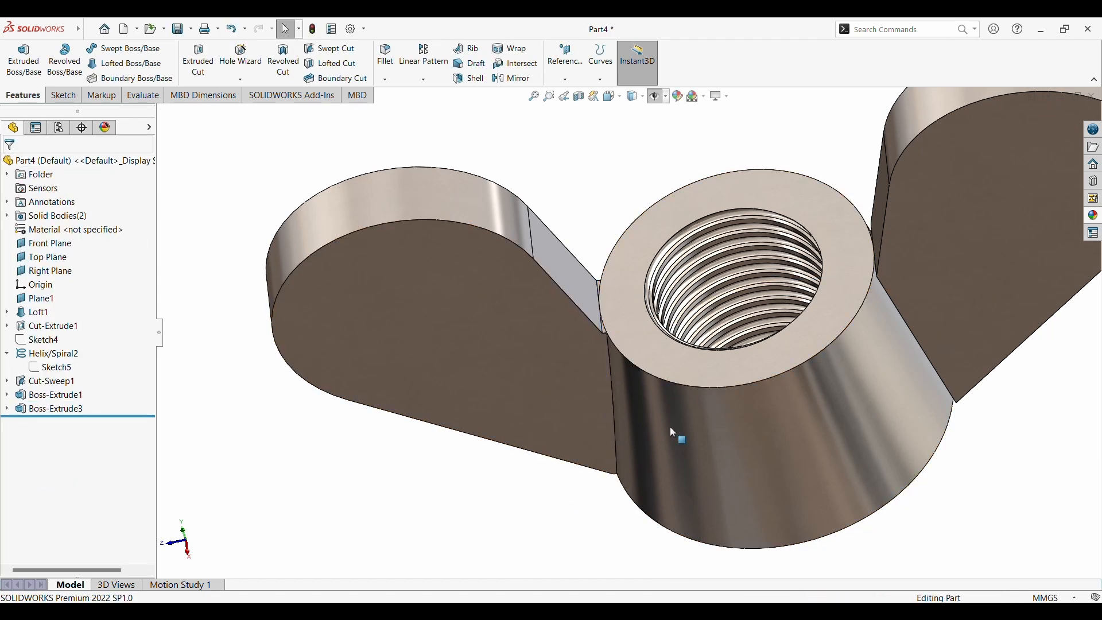
Start a sketch on the right wing's narrow inner face and convert the face's edges into sketch entities
middle_drag(670, 426, 898, 302)
scroll(896, 297, down, 2)
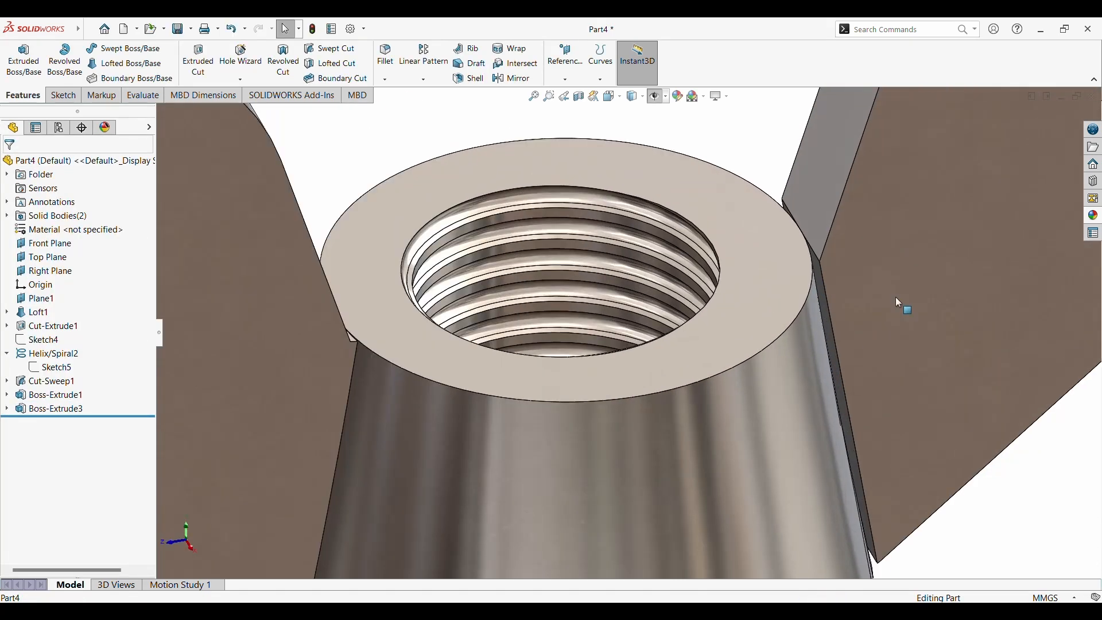
click(821, 291)
click(63, 95)
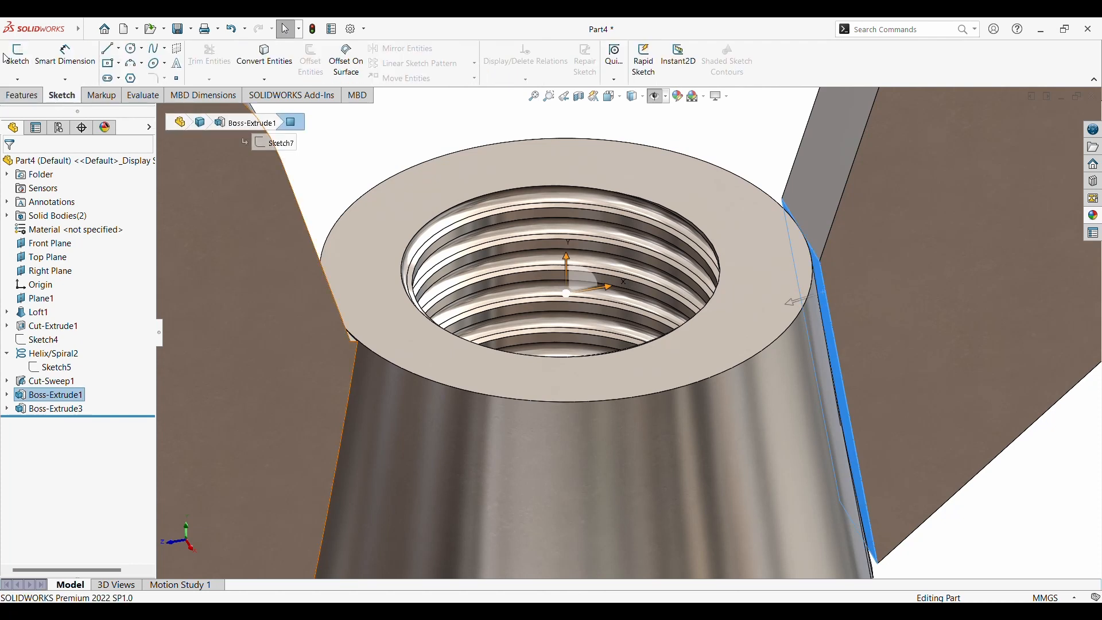
click(19, 63)
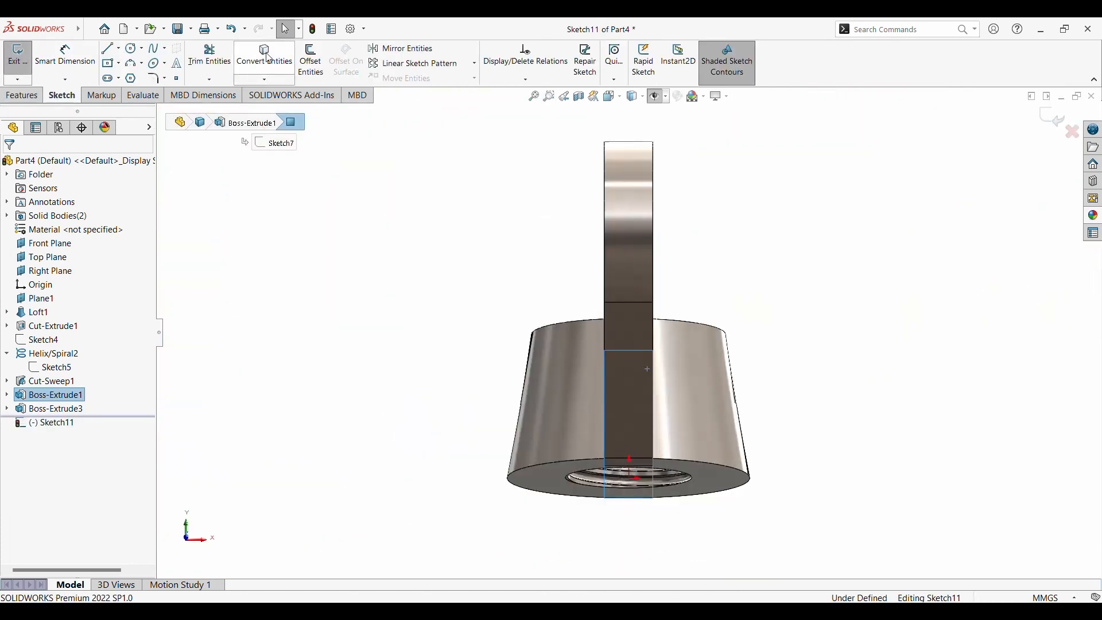
middle_drag(503, 291, 431, 357)
scroll(424, 347, up, 3)
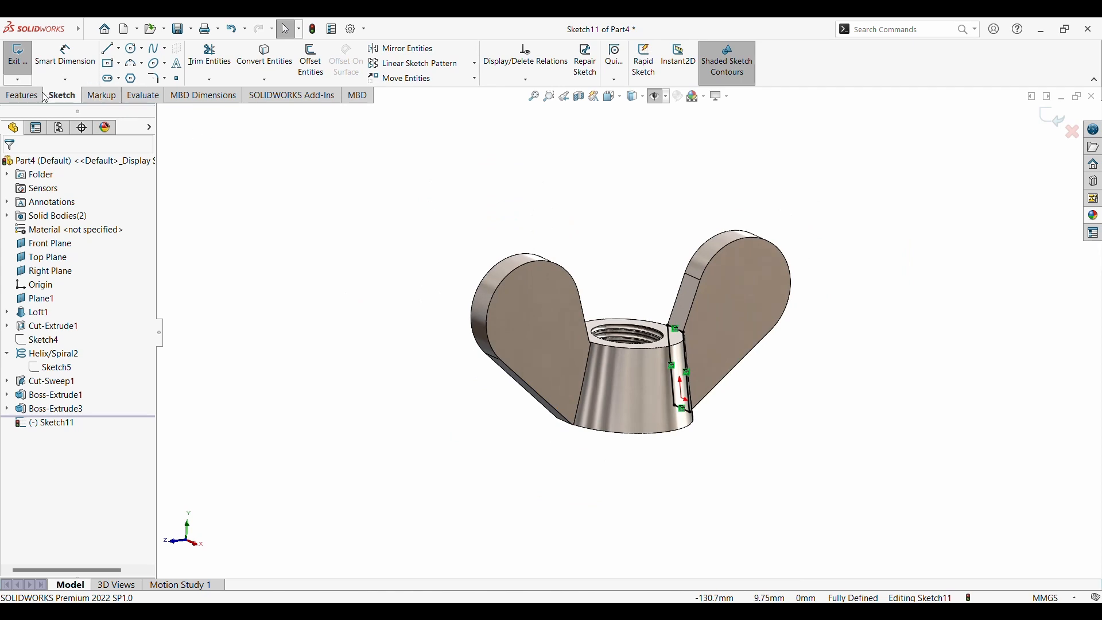
Extrude the right wing's converted profile into the tapered body with a Blind depth of 2 mm and result merging on
click(24, 95)
click(25, 78)
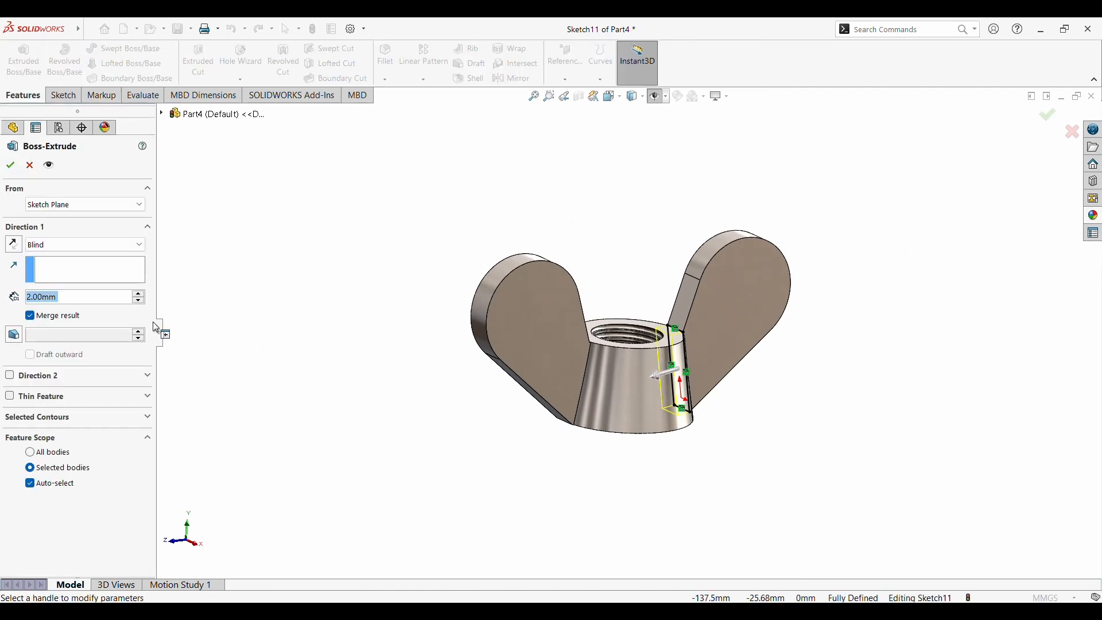
click(11, 165)
middle_drag(543, 352, 650, 481)
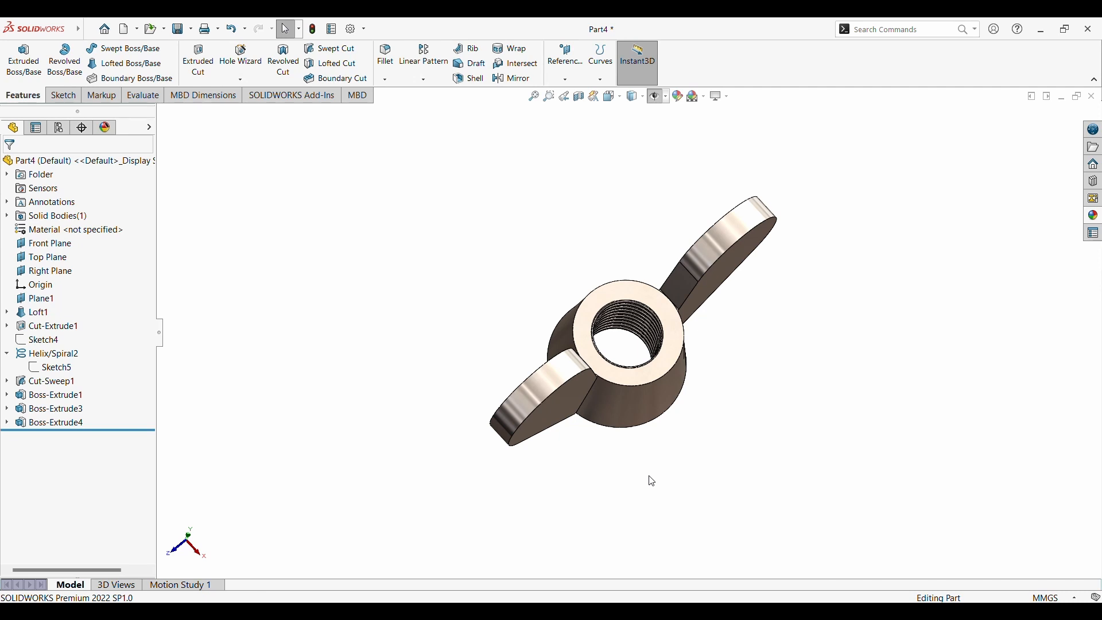
scroll(634, 406, down, 10)
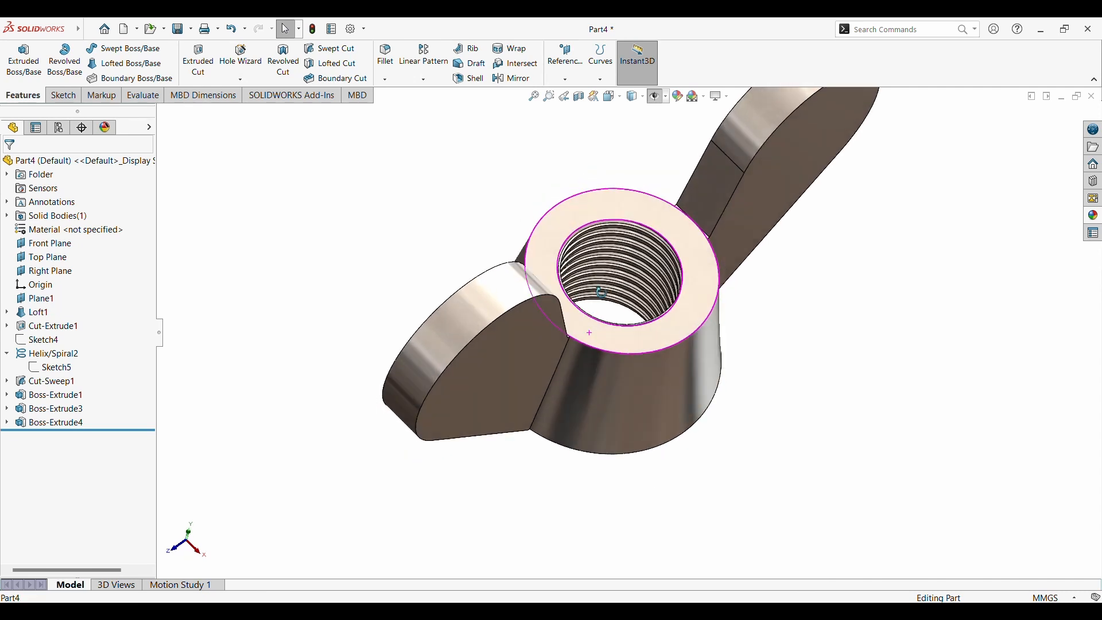
click(386, 54)
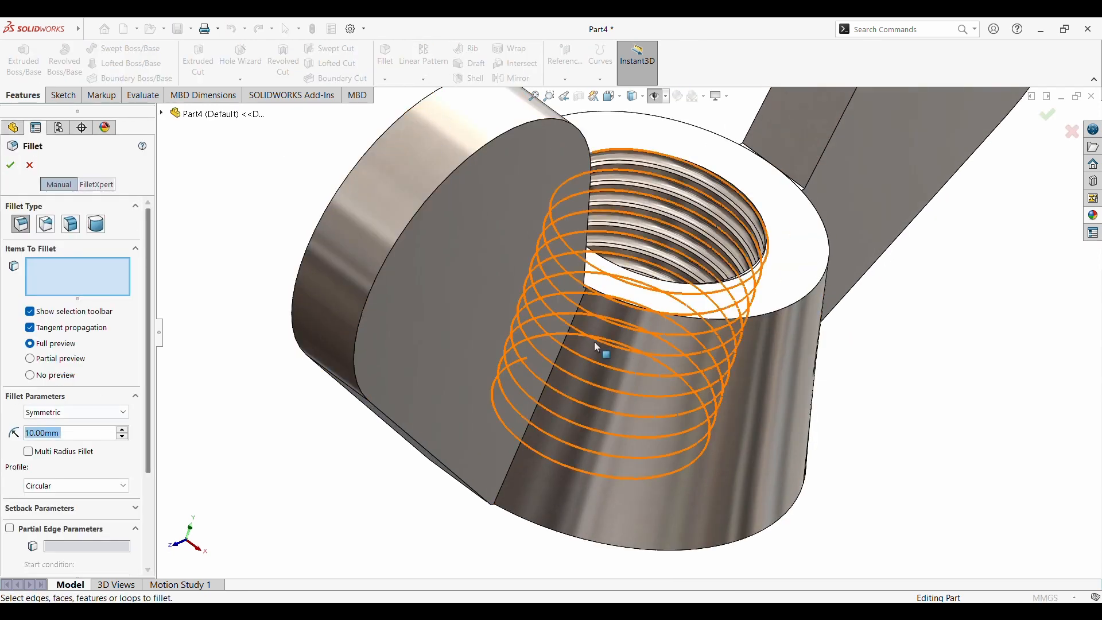
text(2)
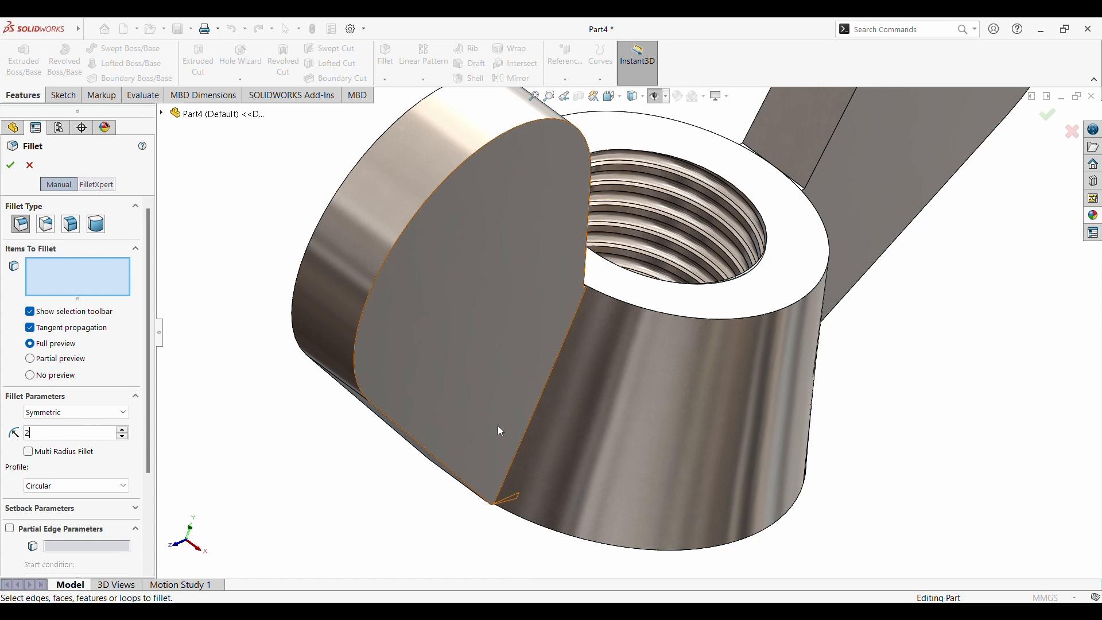
click(536, 406)
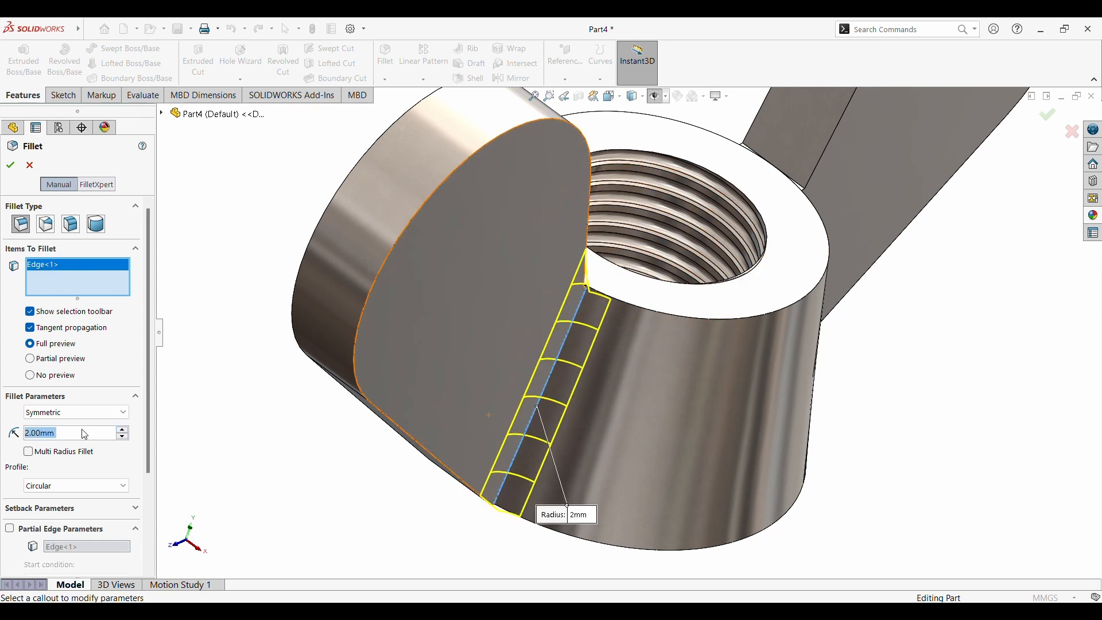
mouse_move(343, 344)
middle_down()
mouse_move(420, 381)
mouse_move(345, 332)
middle_up()
scroll(343, 310, up, 5)
middle_drag(343, 265, 425, 280)
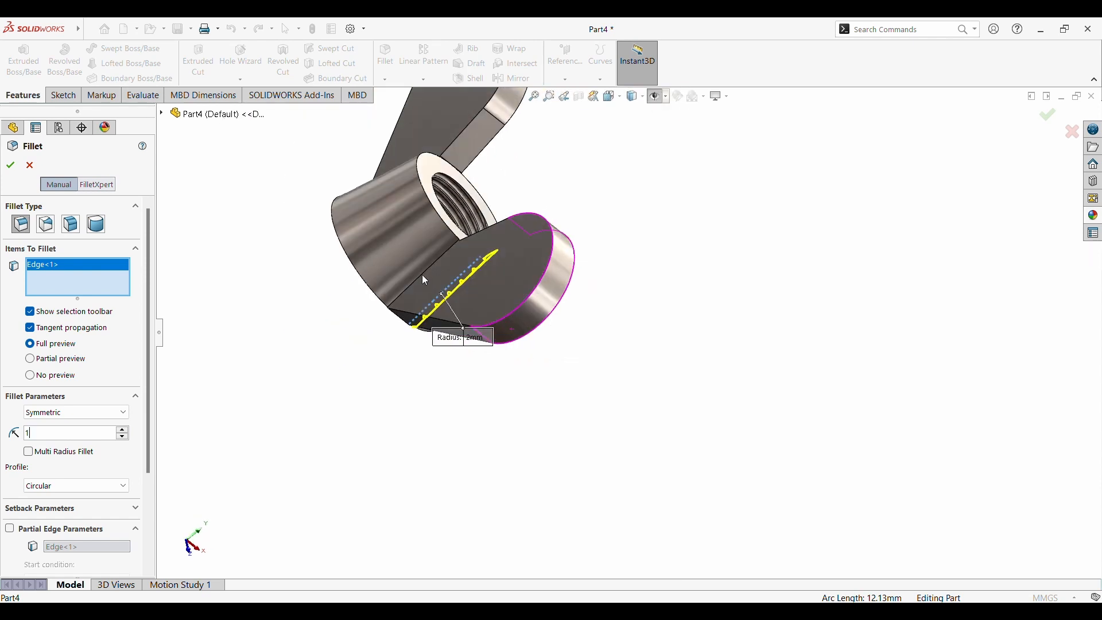
key(Return)
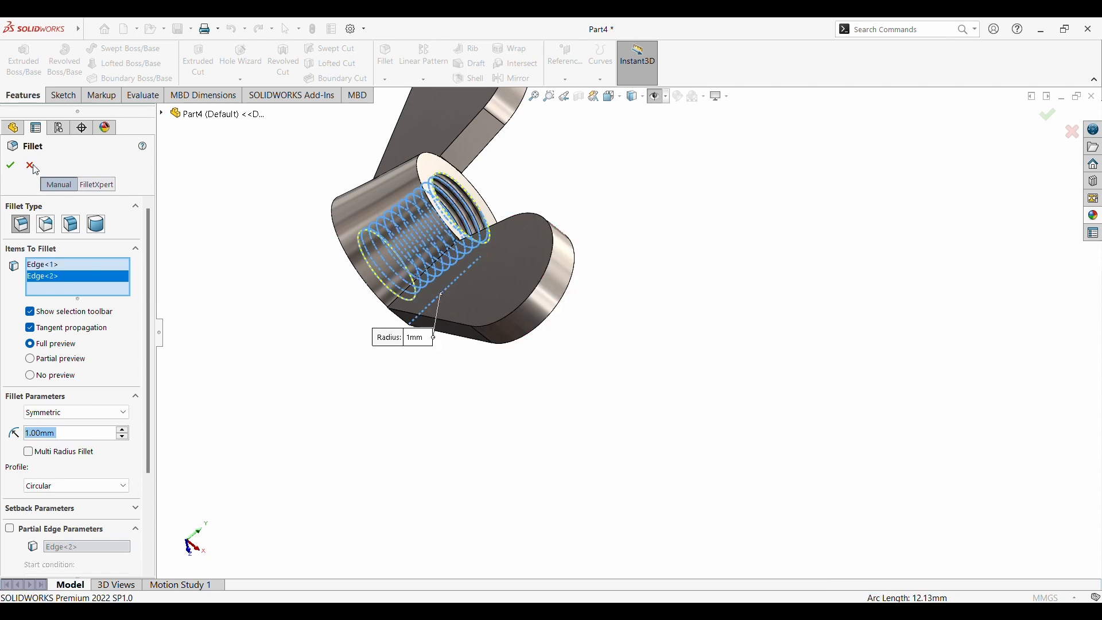
click(30, 165)
Fillet the four side edges where the two wings meet the tapered body with a symmetric 1 mm radius
click(386, 55)
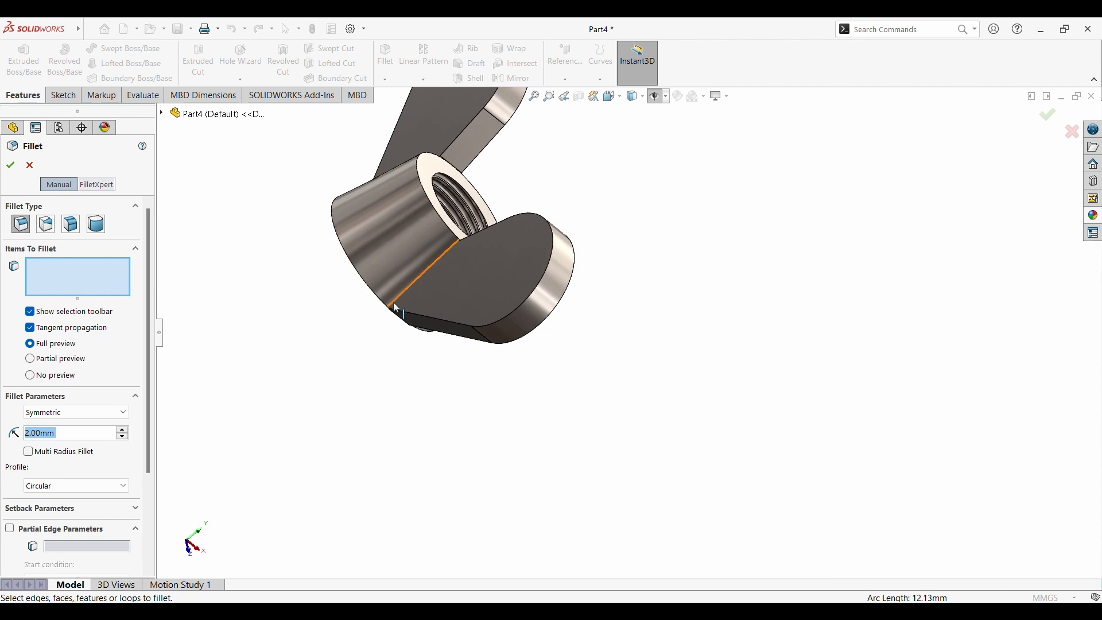
click(401, 294)
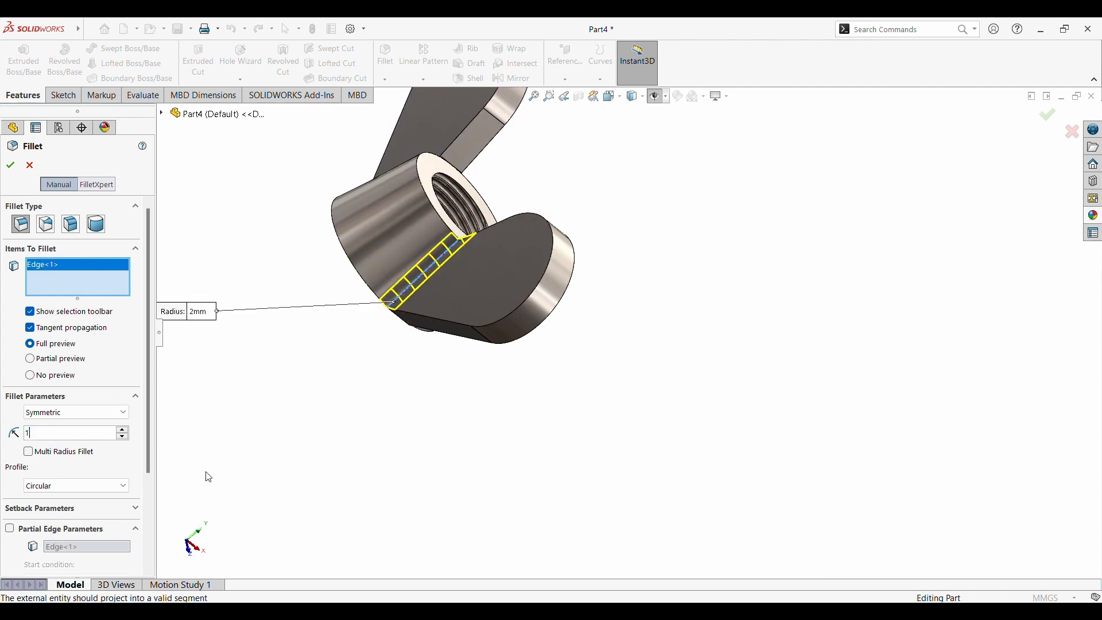
middle_drag(584, 377, 487, 339)
scroll(637, 347, down, 8)
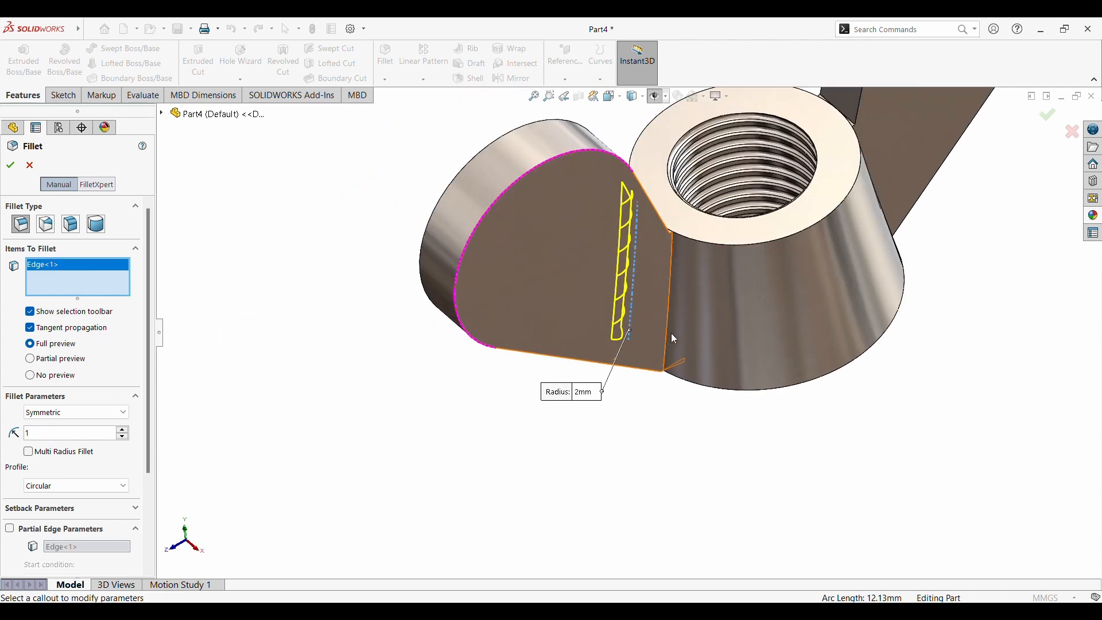
click(669, 330)
middle_drag(839, 241, 700, 349)
click(966, 190)
scroll(972, 196, up, 5)
scroll(659, 279, down, 5)
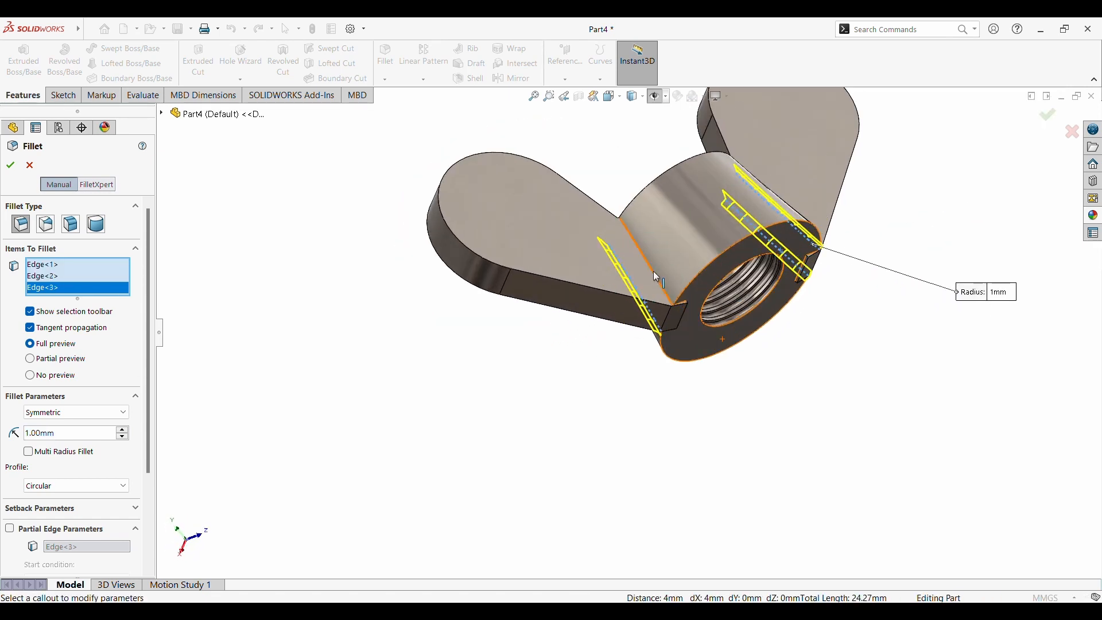
click(653, 271)
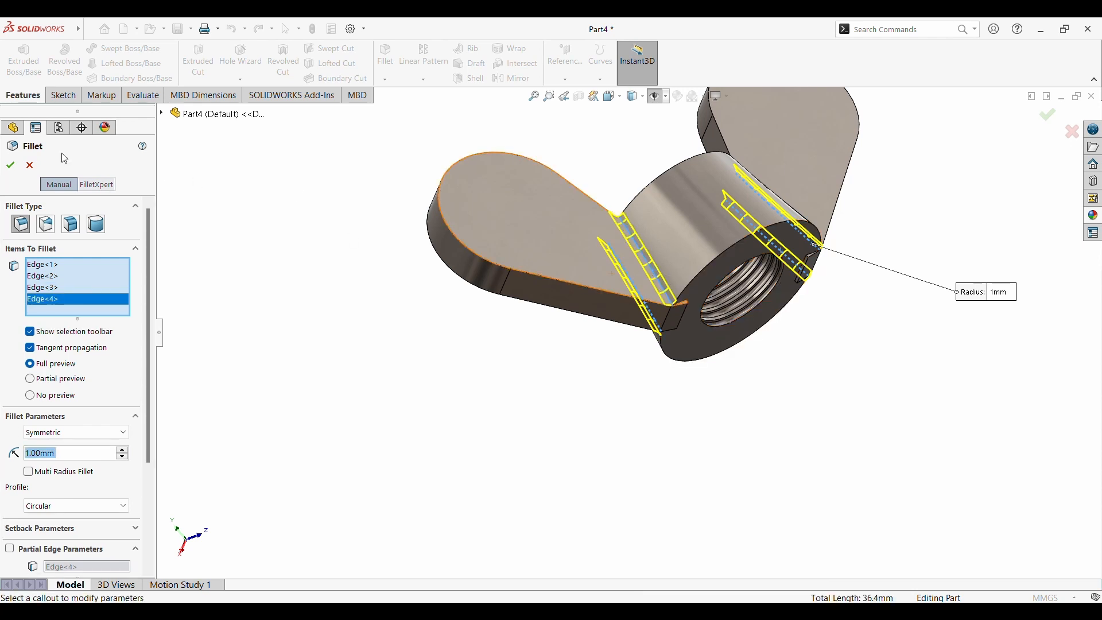
click(16, 168)
Start a sketch on the tapered body's bottom ring face and convert the face's edges into sketch entities
middle_drag(485, 394, 475, 293)
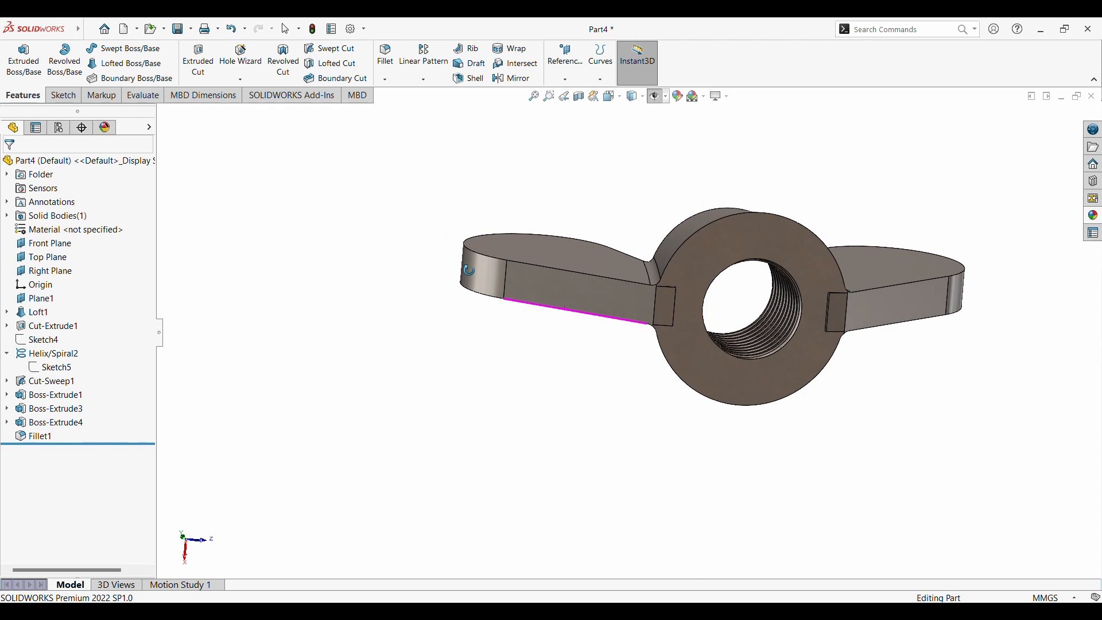
click(670, 350)
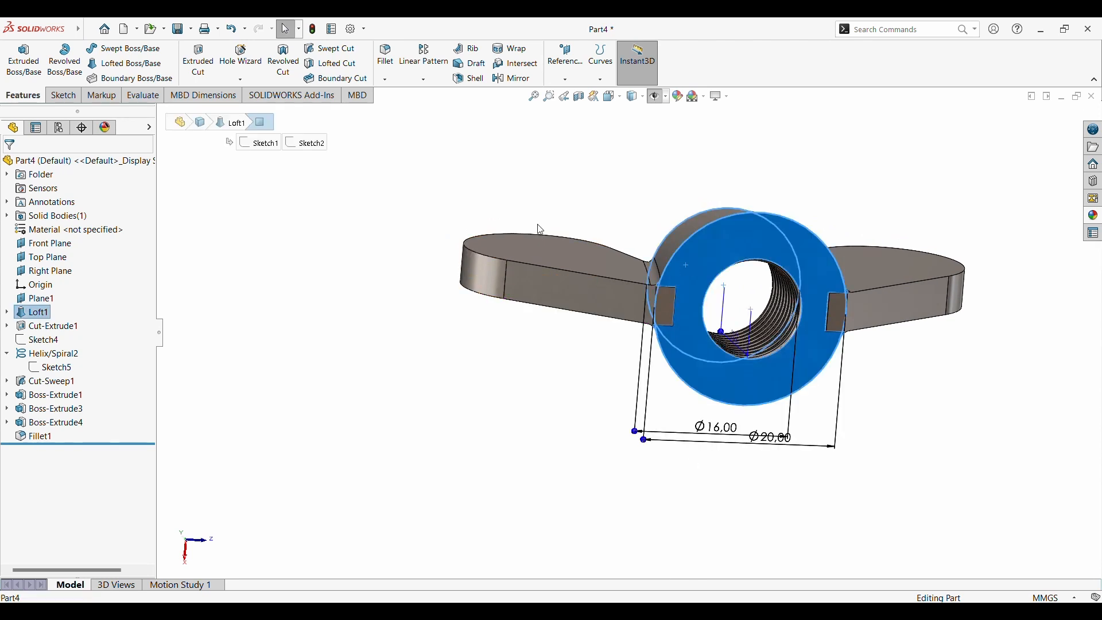
click(63, 96)
click(17, 56)
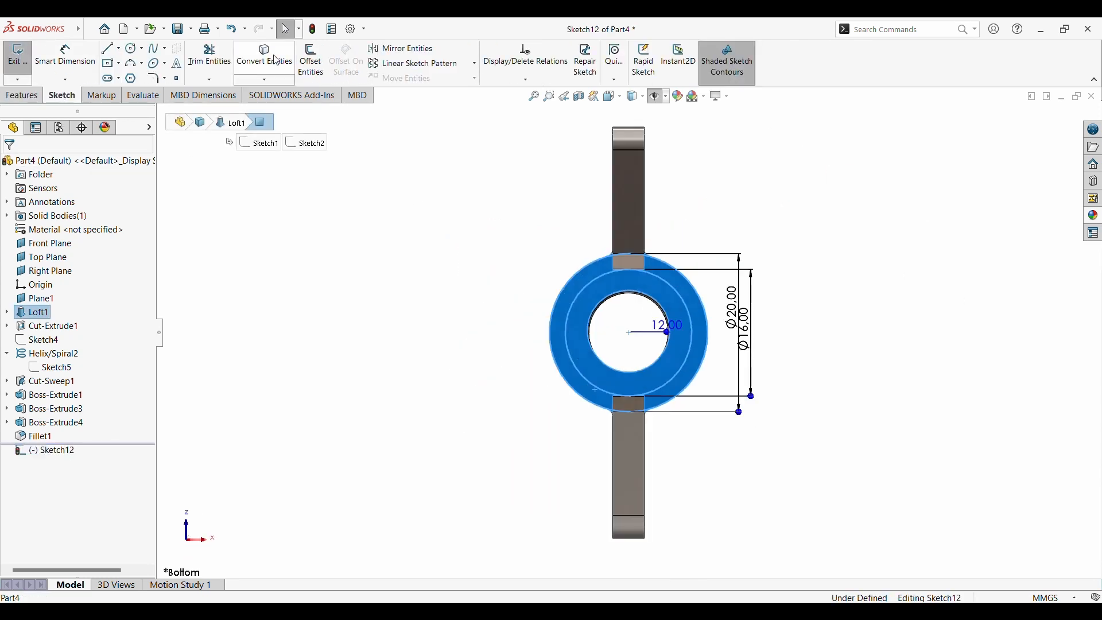
click(272, 59)
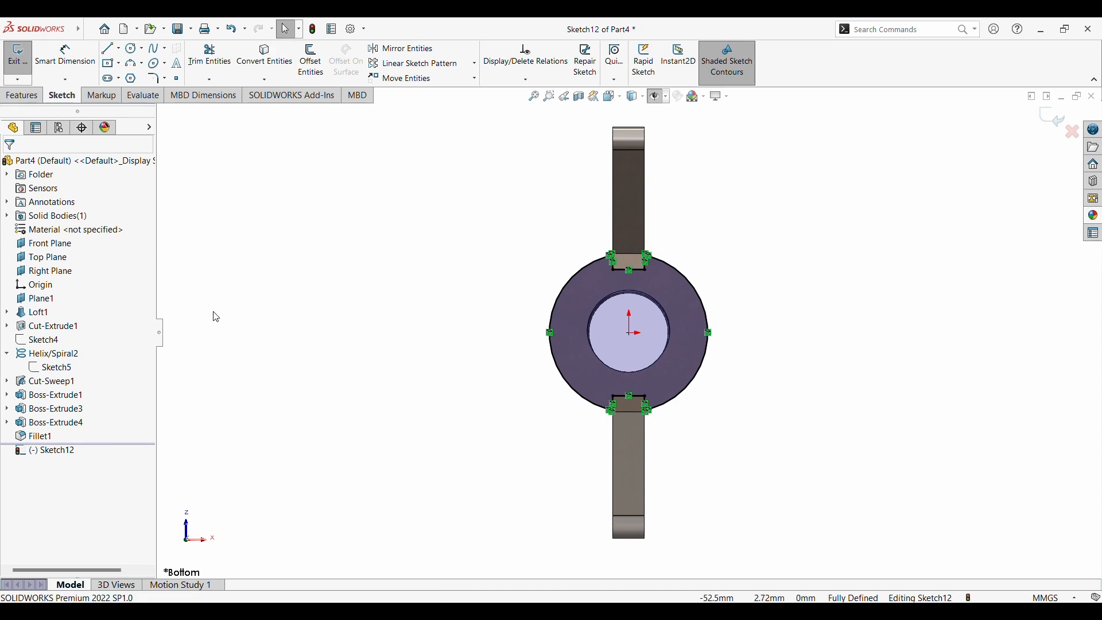
click(22, 95)
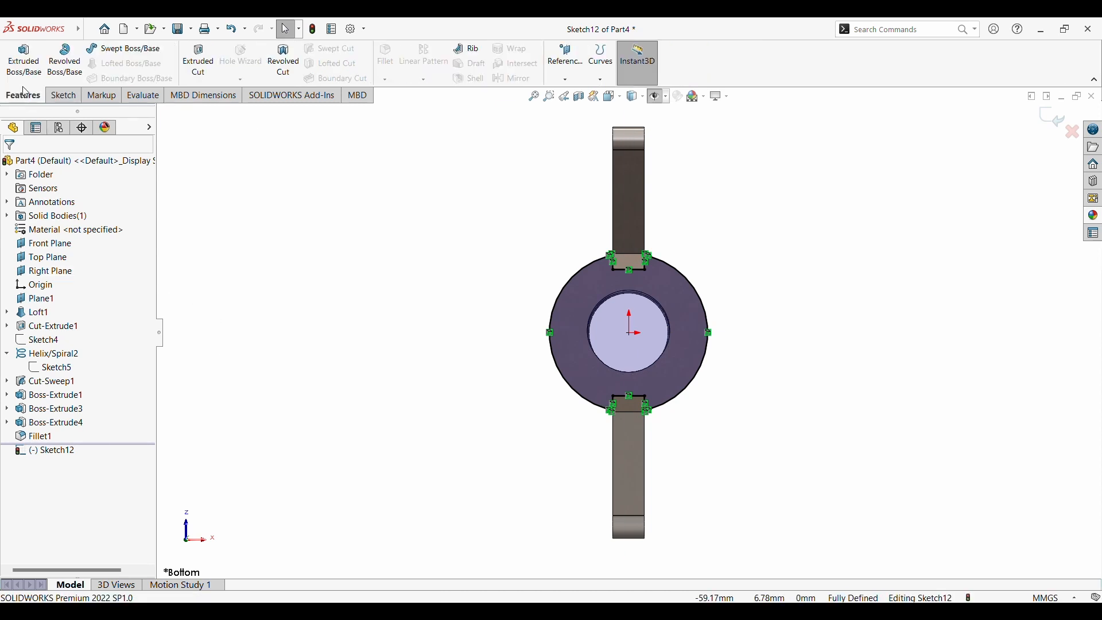
click(24, 60)
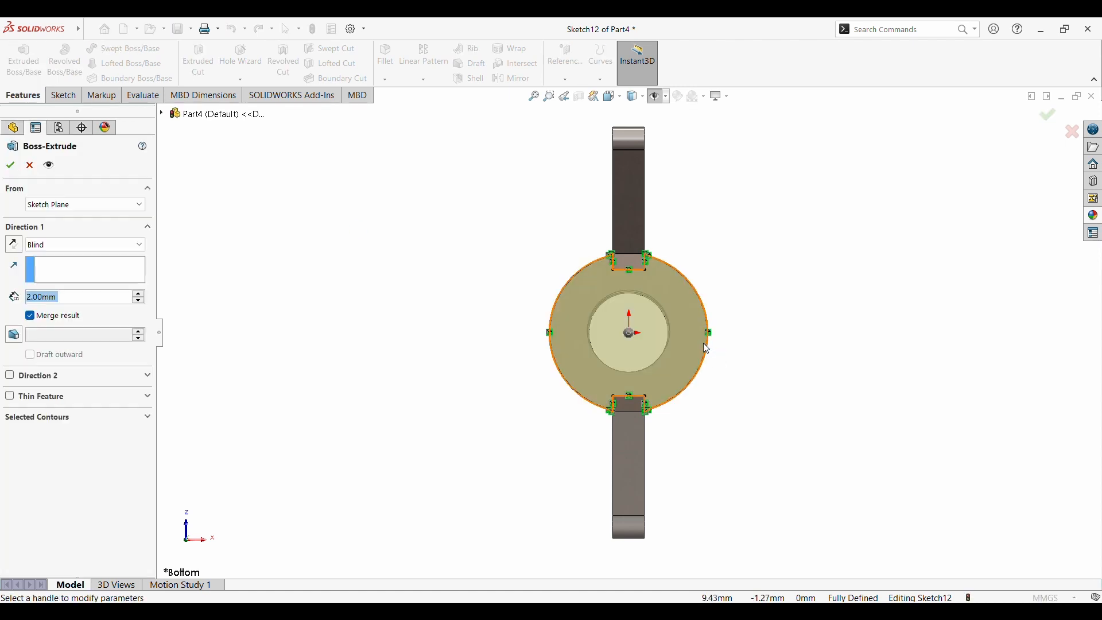
scroll(660, 320, down, 2)
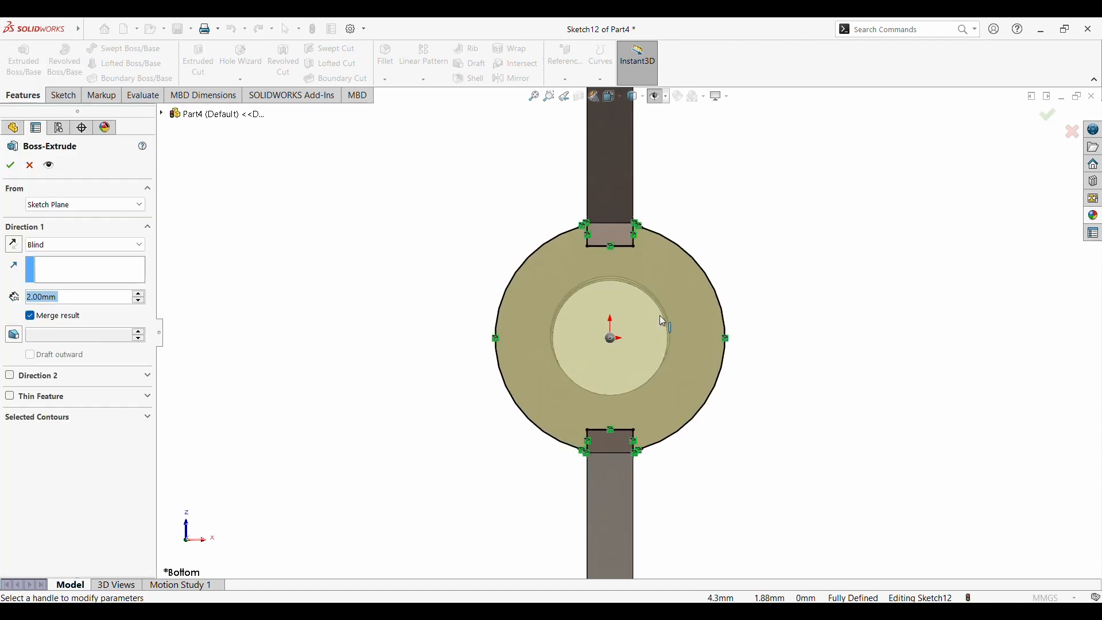
scroll(608, 235, down, 2)
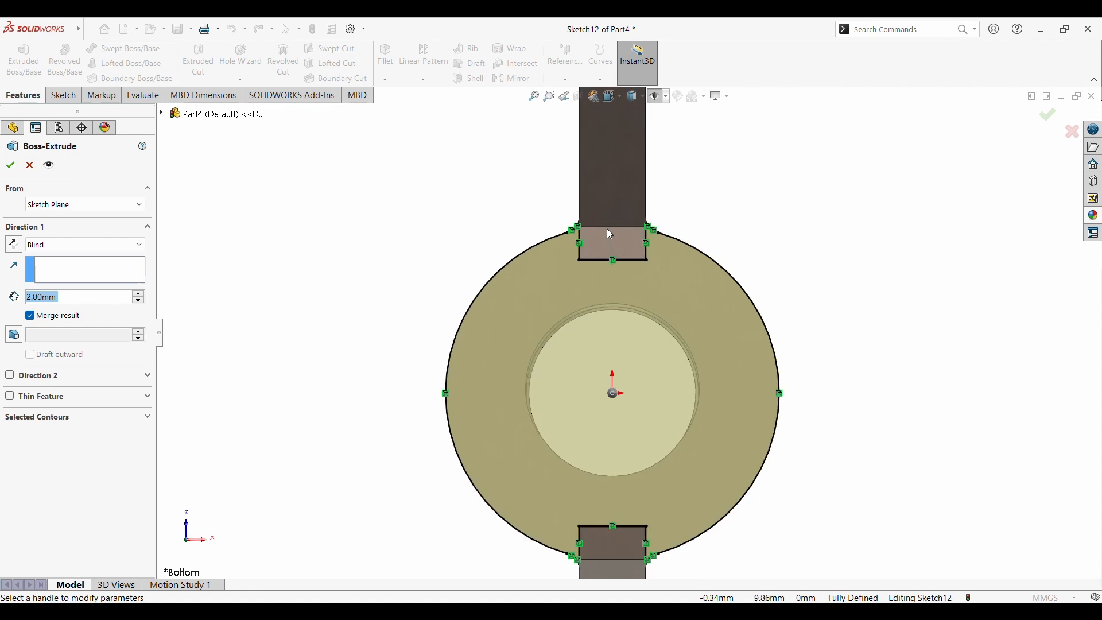
key(Escape)
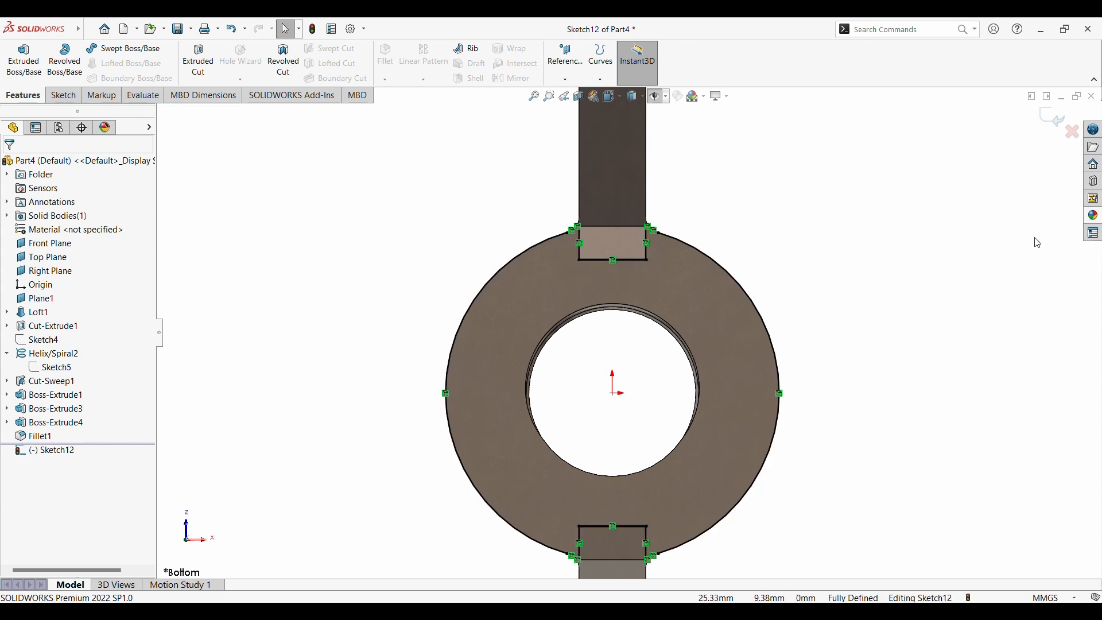
Undo the sketch with the converted edges on the tapered body's bottom ring face
key(ctrl+z)
key(ctrl+z)
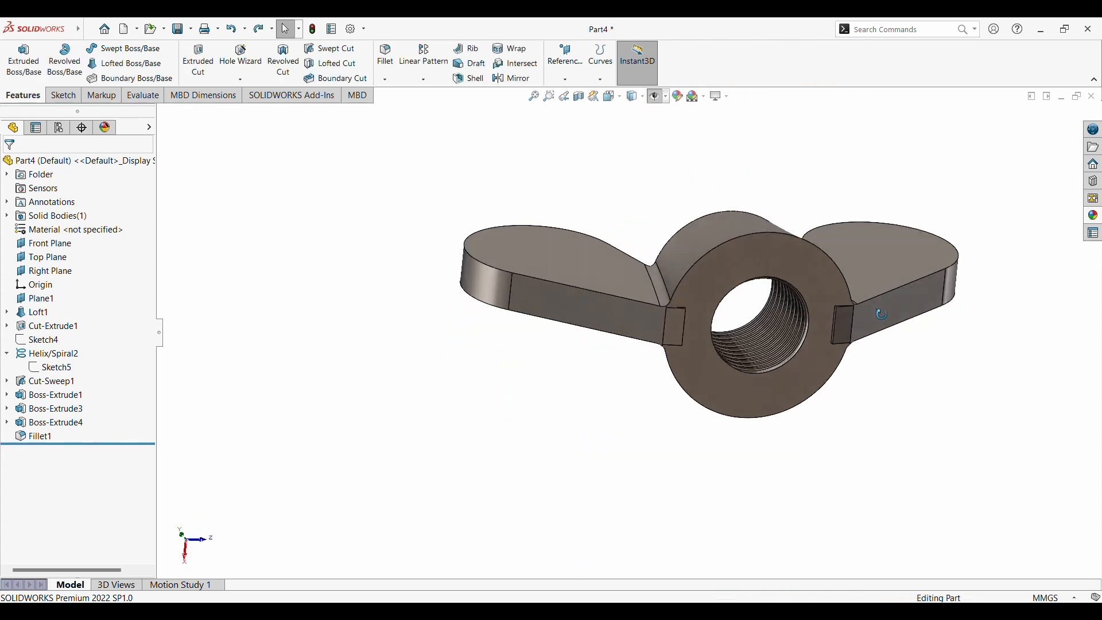
click(738, 272)
scroll(666, 284, down, 2)
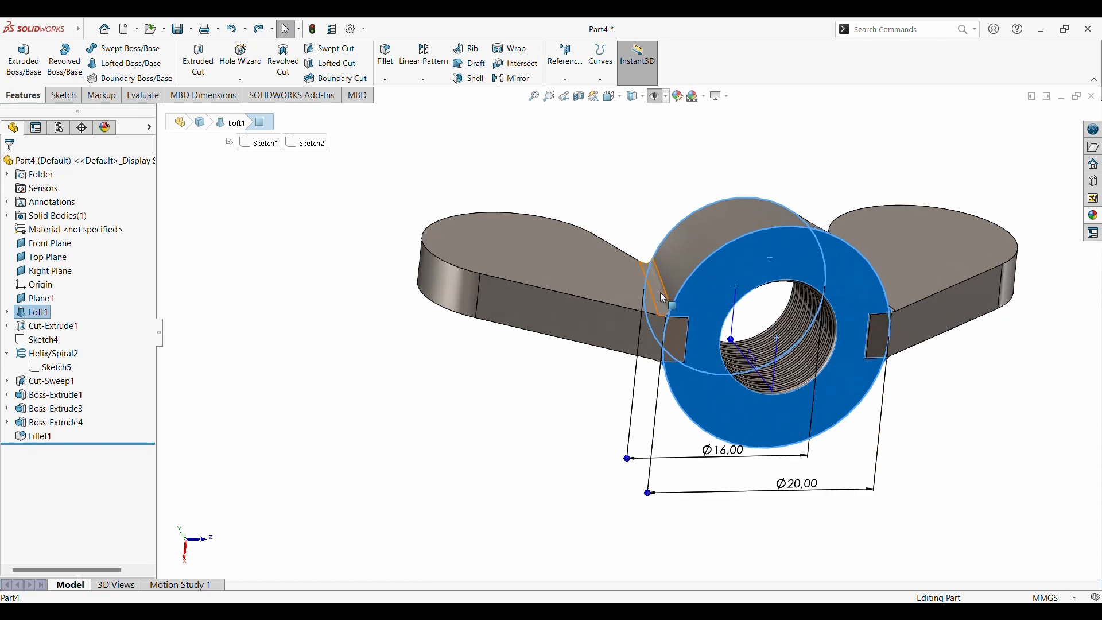
key(Escape)
Try to start a sketch from the ring face's outer circular edge and convert that edge into a sketch entity
click(718, 251)
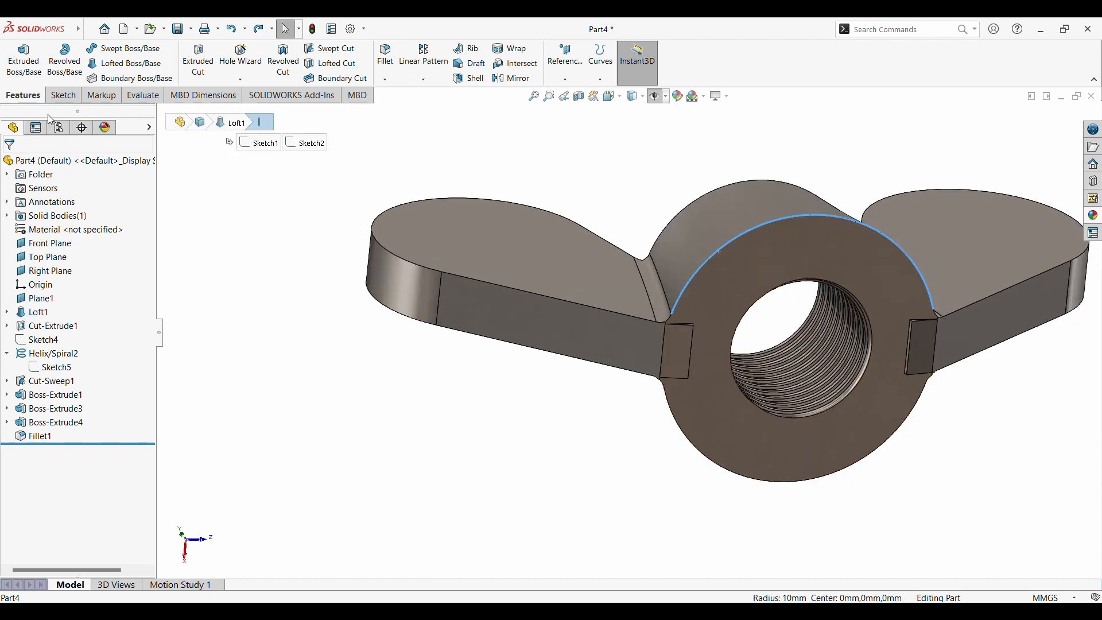
click(63, 94)
click(18, 55)
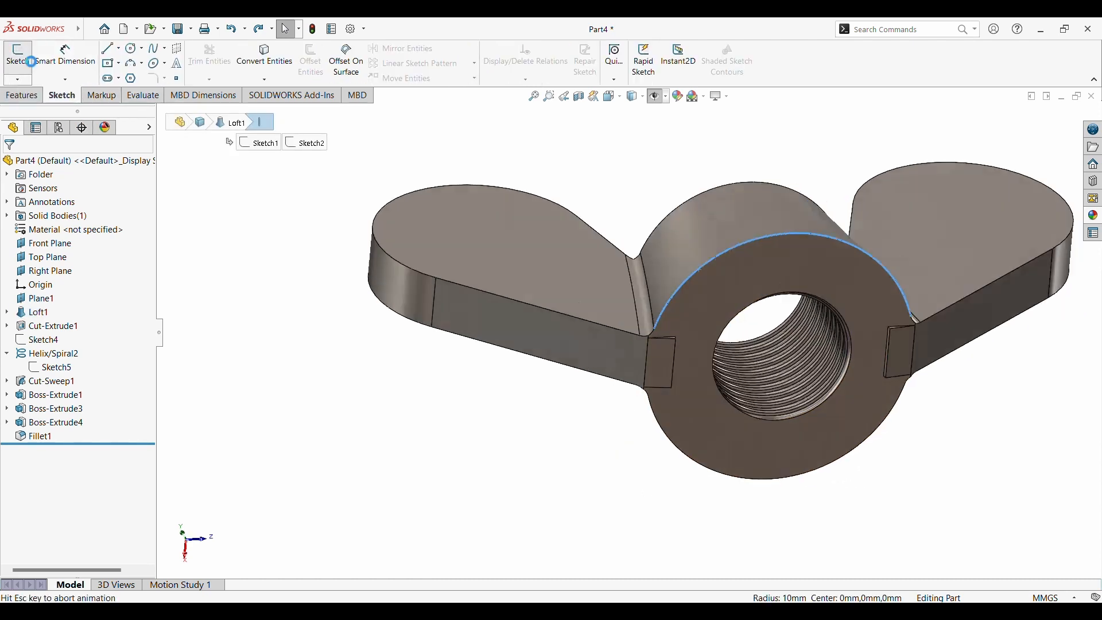
mouse_move(554, 301)
middle_down()
mouse_move(522, 199)
mouse_move(524, 145)
middle_up()
scroll(597, 469, down, 2)
scroll(580, 409, down, 2)
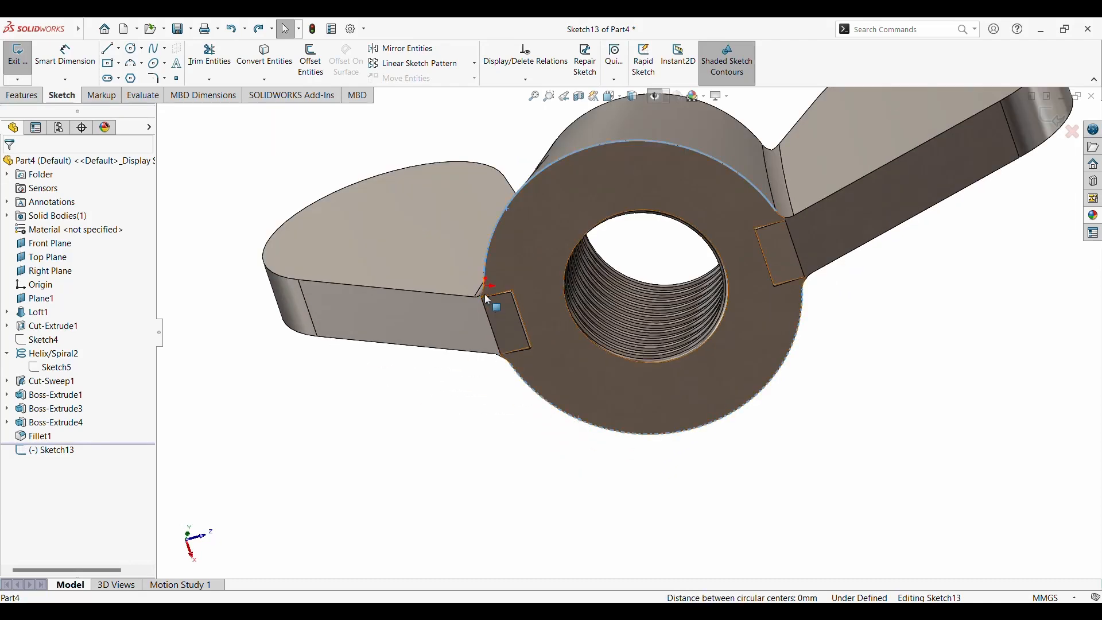
click(266, 55)
Undo the outer edge's conversion and redo the wing junction fillet that was undone along with it
key(ctrl+z)
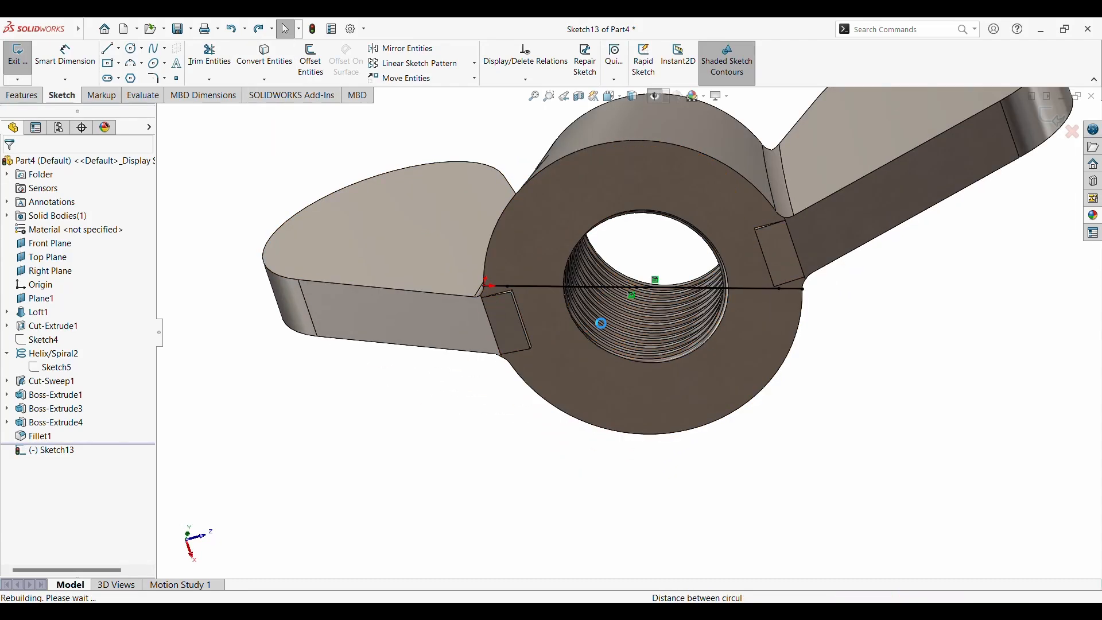
mouse_move(622, 380)
middle_down()
mouse_move(738, 463)
mouse_move(754, 426)
middle_up()
key(ctrl+z)
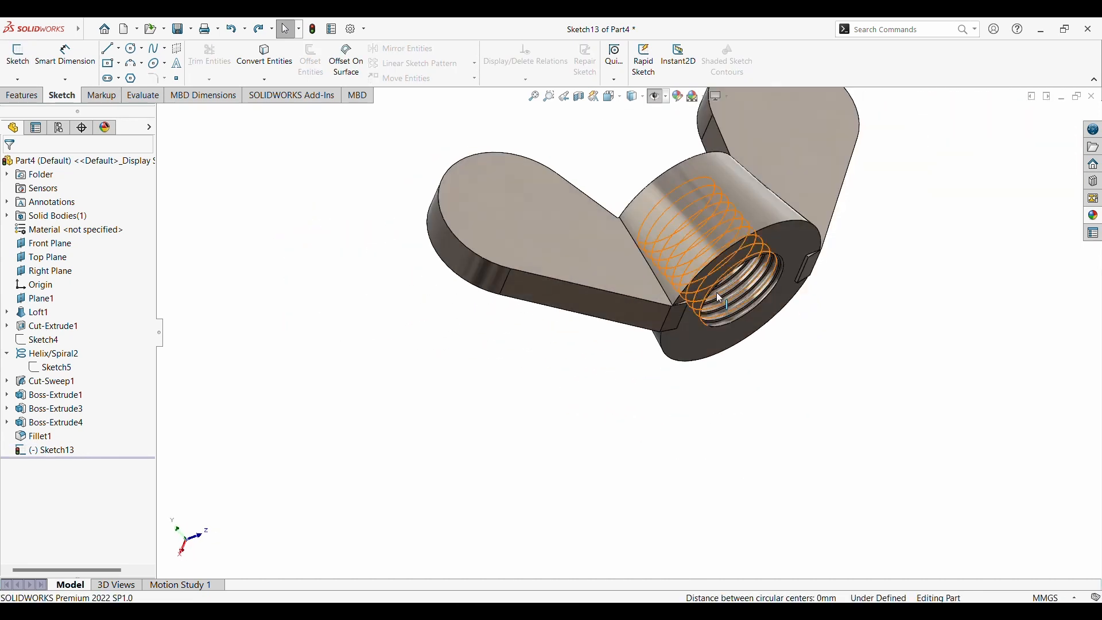
key(ctrl+z)
mouse_move(718, 340)
middle_down()
mouse_move(666, 340)
mouse_move(619, 319)
middle_up()
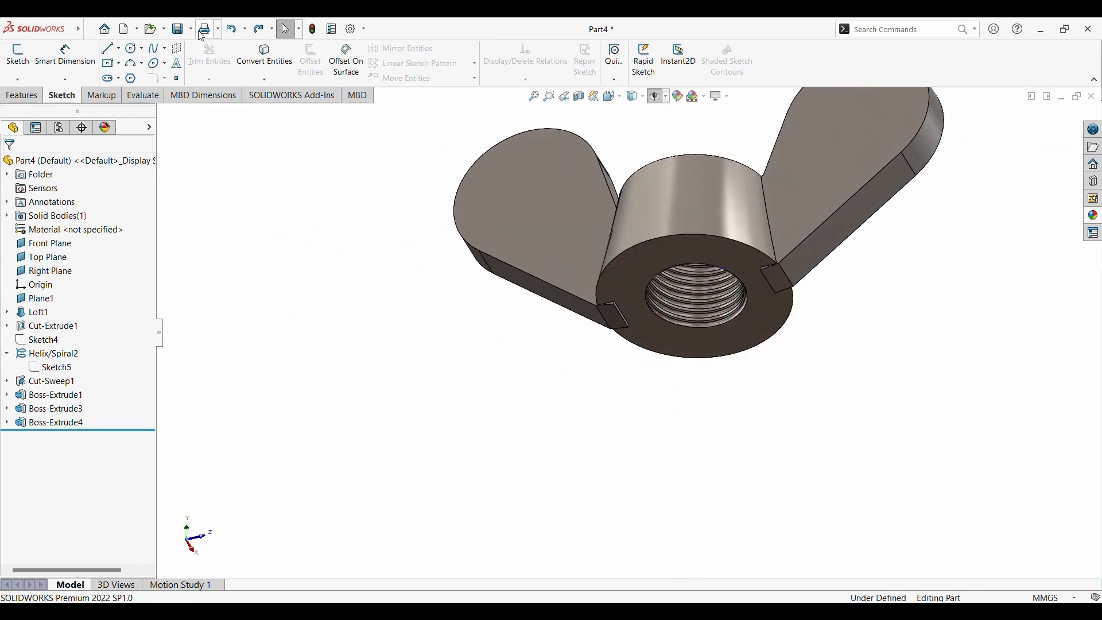
click(259, 30)
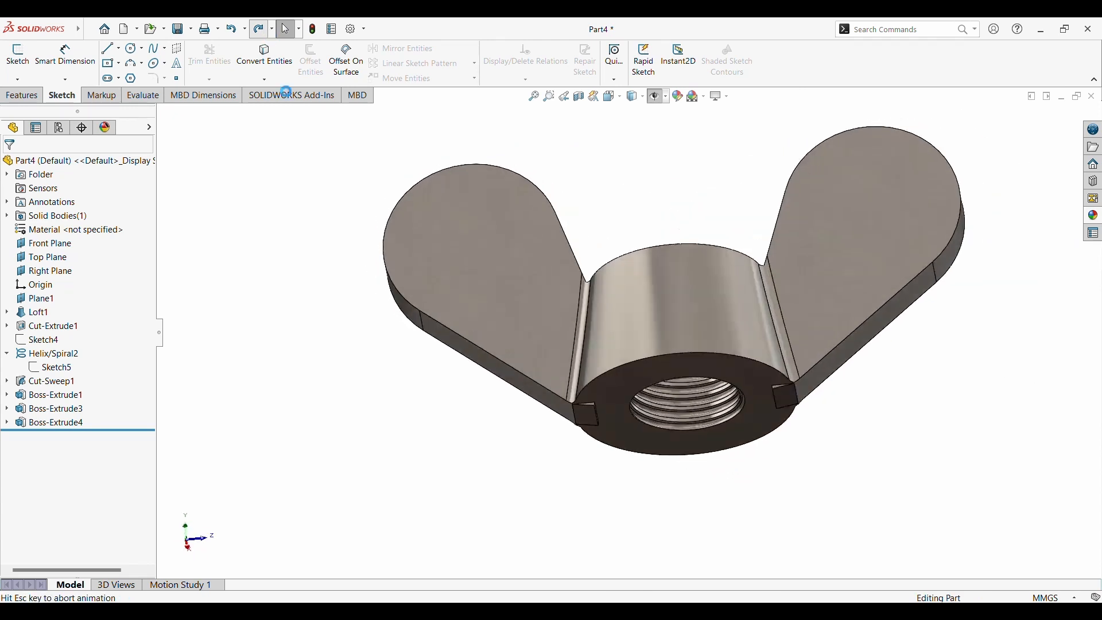
Try to convert the threaded hole's circular edge into the open sketch, and exit the sketch
mouse_move(606, 381)
middle_down()
mouse_move(613, 346)
mouse_move(611, 377)
middle_up()
scroll(577, 257, down, 3)
click(577, 257)
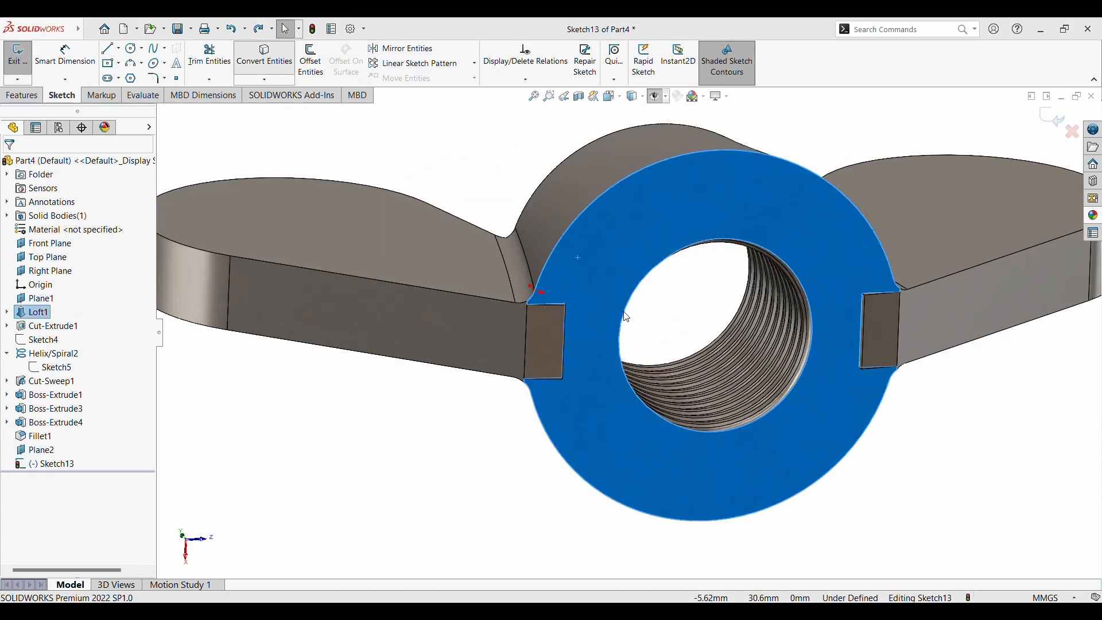
click(265, 58)
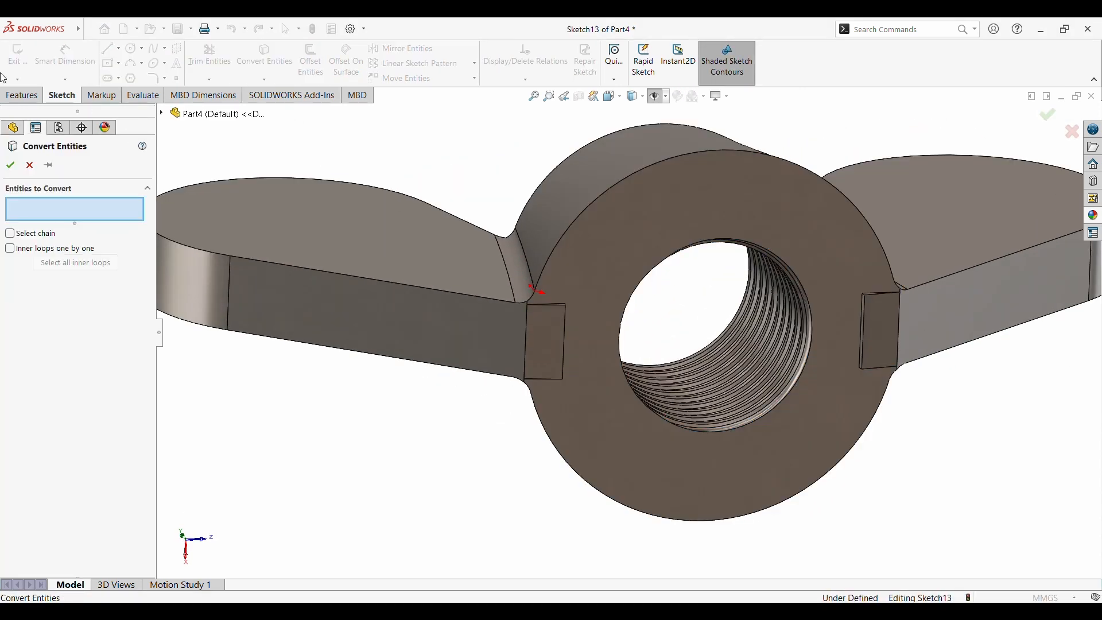
click(632, 315)
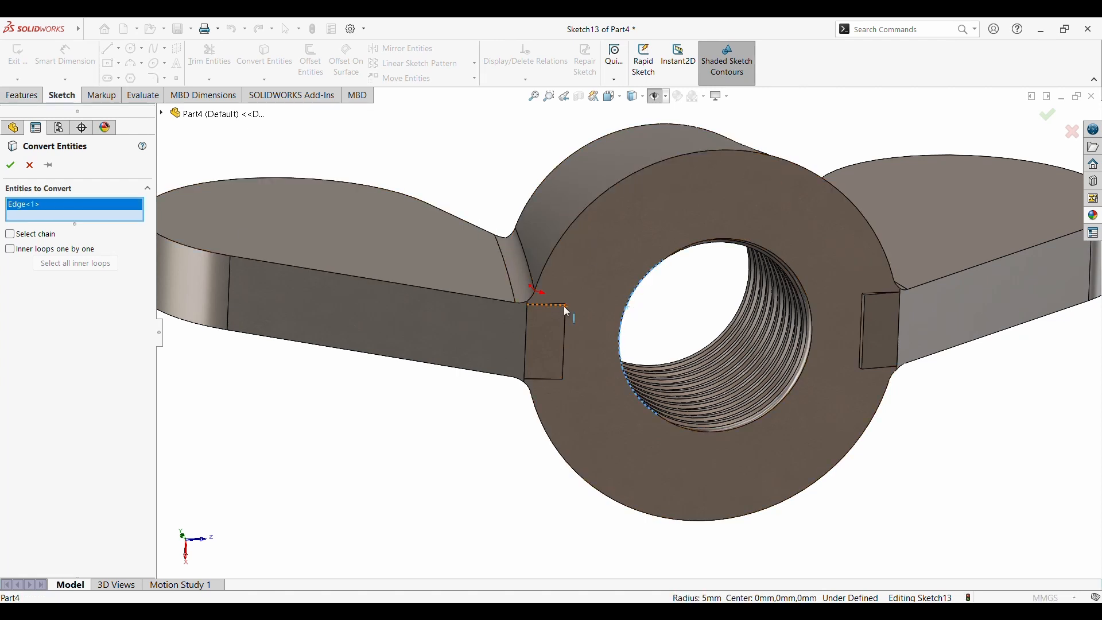
key(Return)
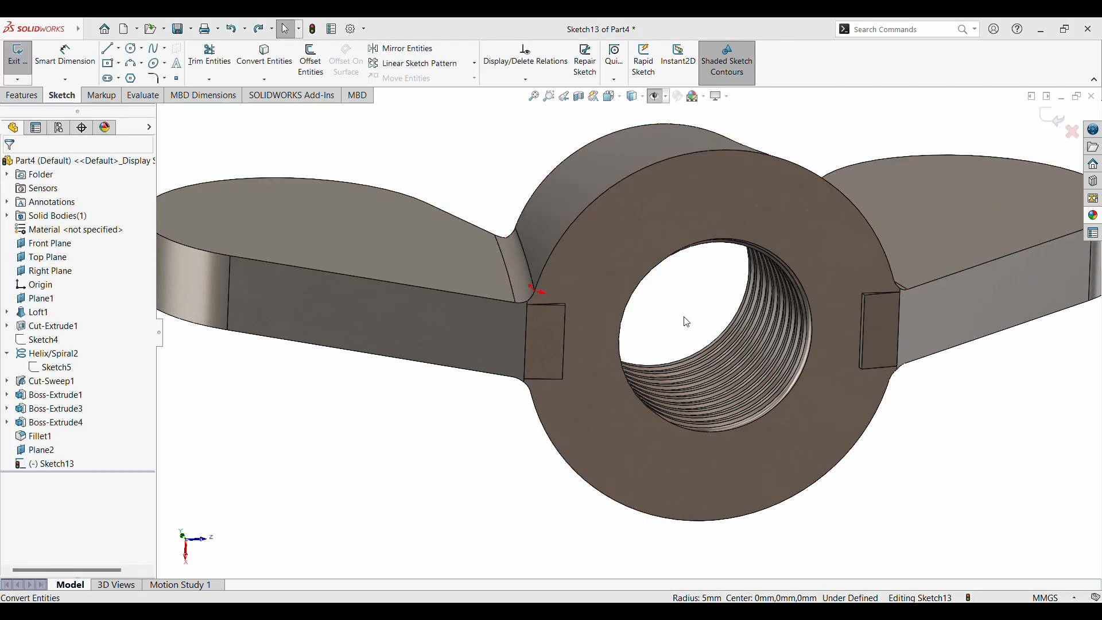
click(17, 58)
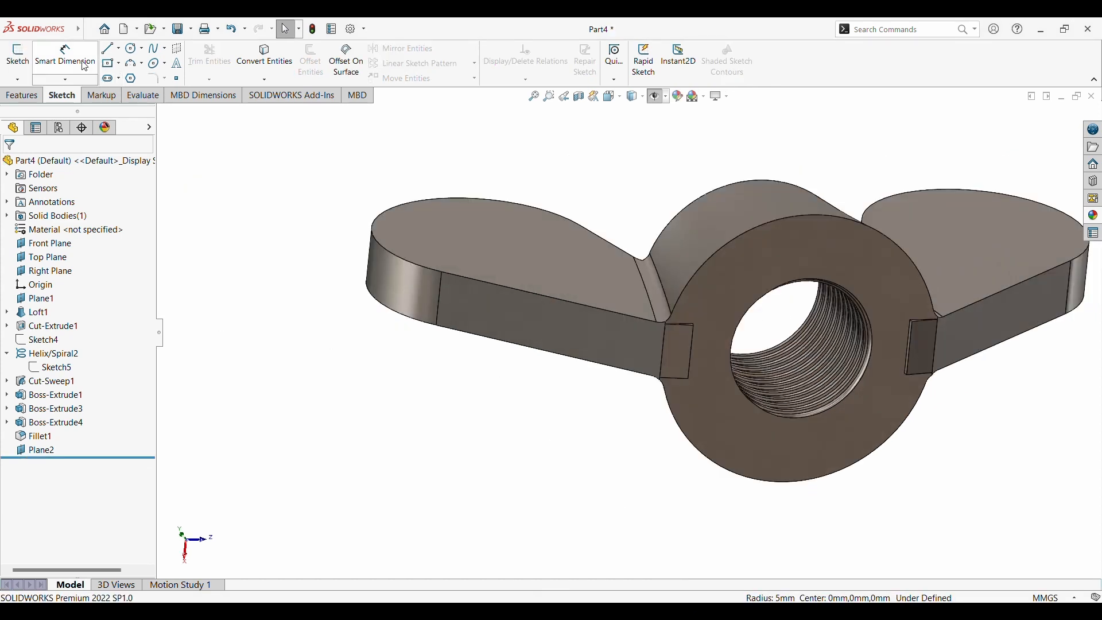
Start a new sketch on the tapered body's bottom ring face and convert the whole face's outline into sketch entities
click(17, 55)
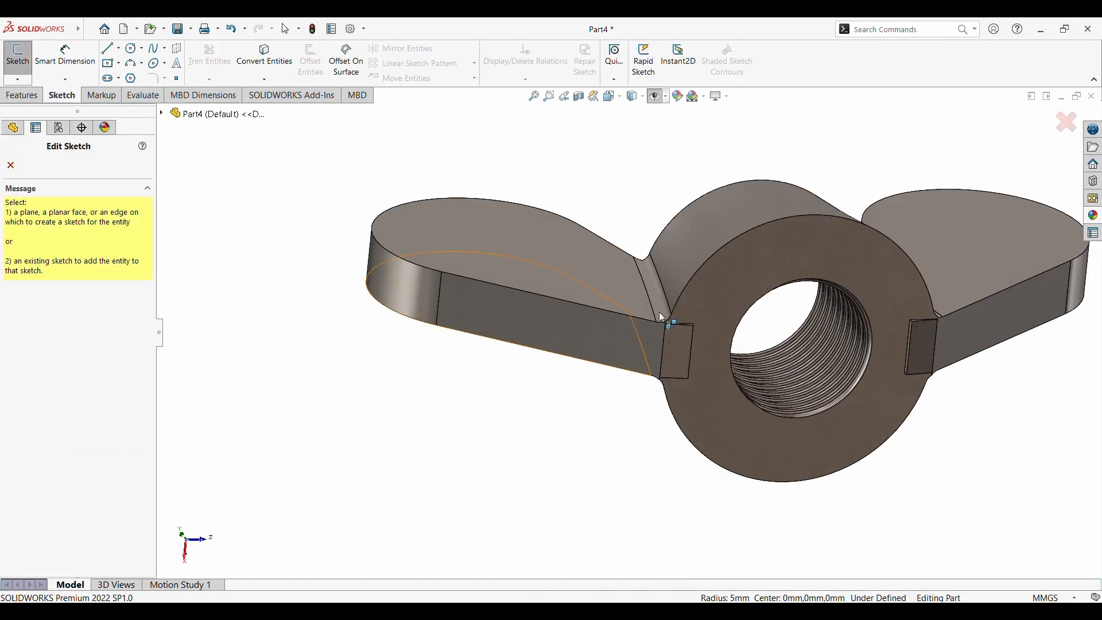
click(745, 307)
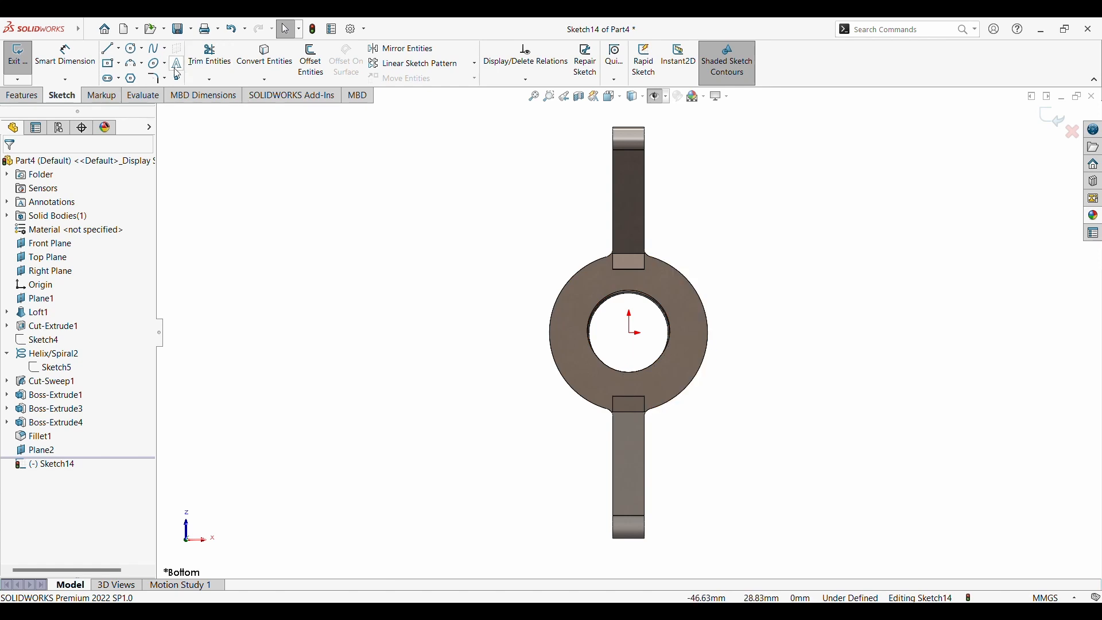
click(263, 58)
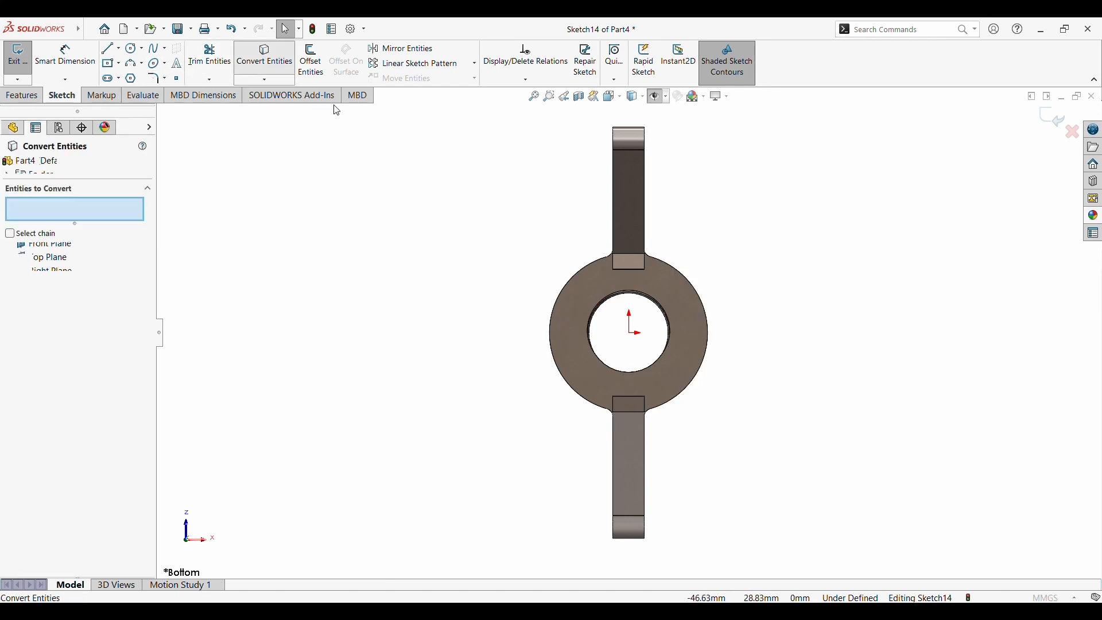
click(654, 283)
scroll(653, 280, down, 5)
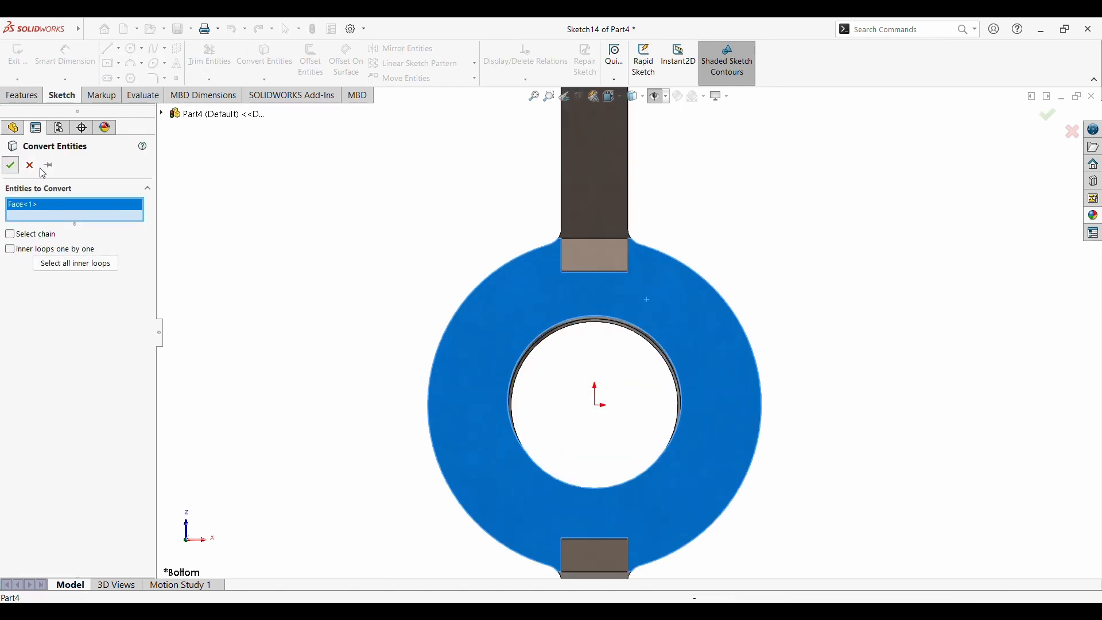
click(10, 166)
scroll(601, 267, down, 3)
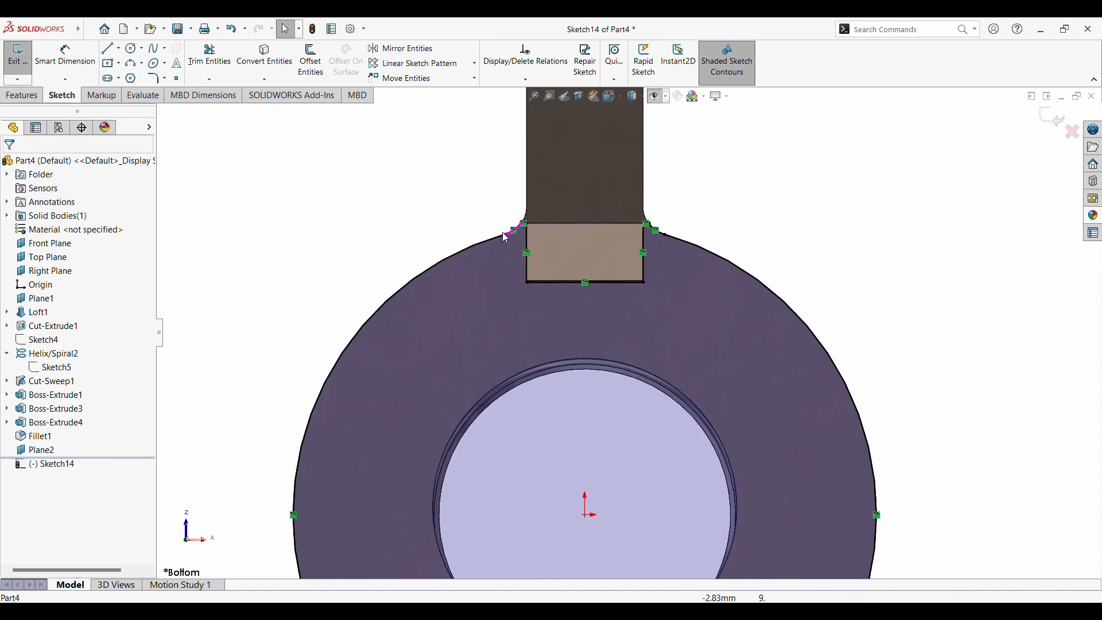
scroll(332, 263, up, 4)
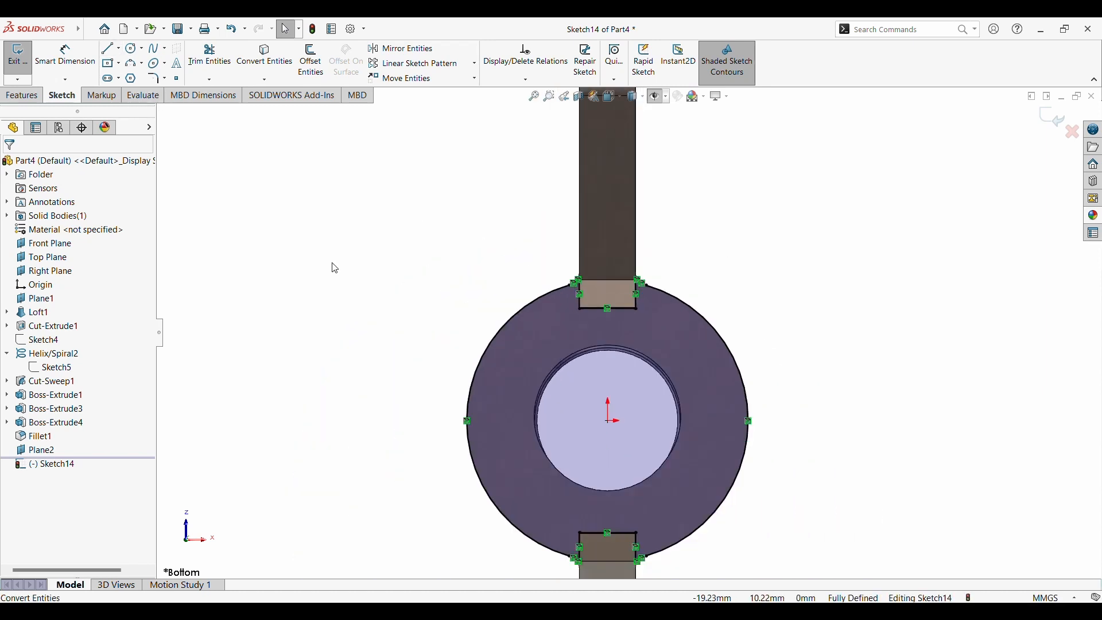
Sketch a circle of 10 mm radius centred on the origin, following the ring's outer edge
click(133, 52)
click(608, 421)
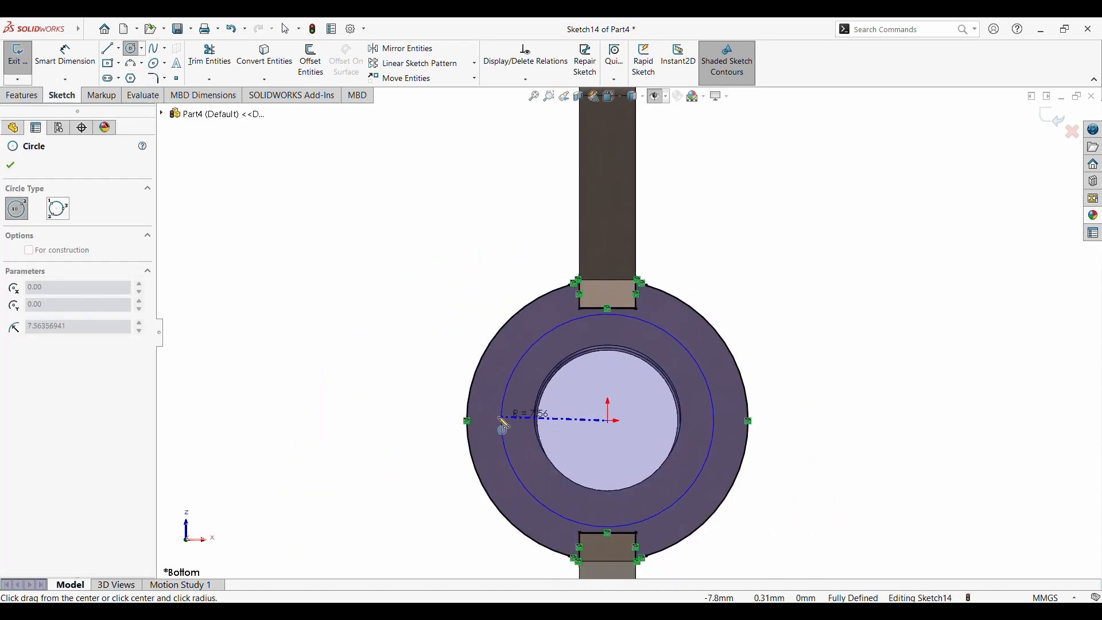
click(468, 420)
scroll(514, 394, down, 2)
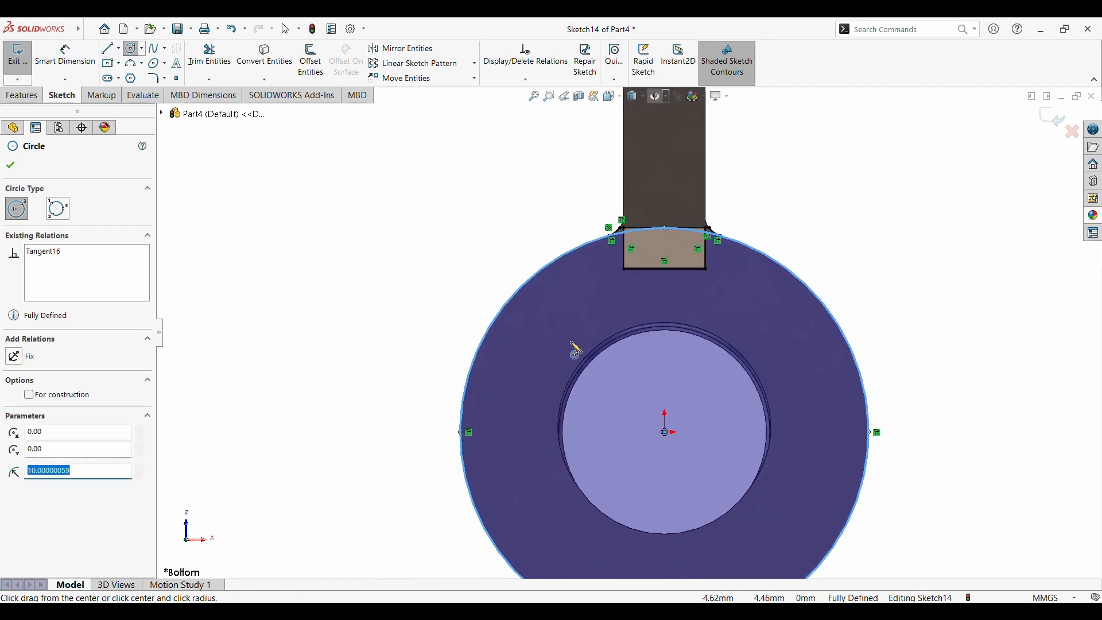
Power trim the converted notch lines and corner arcs at the upper wing junction, leaving the circle continuous
click(209, 57)
drag(617, 260, 708, 267)
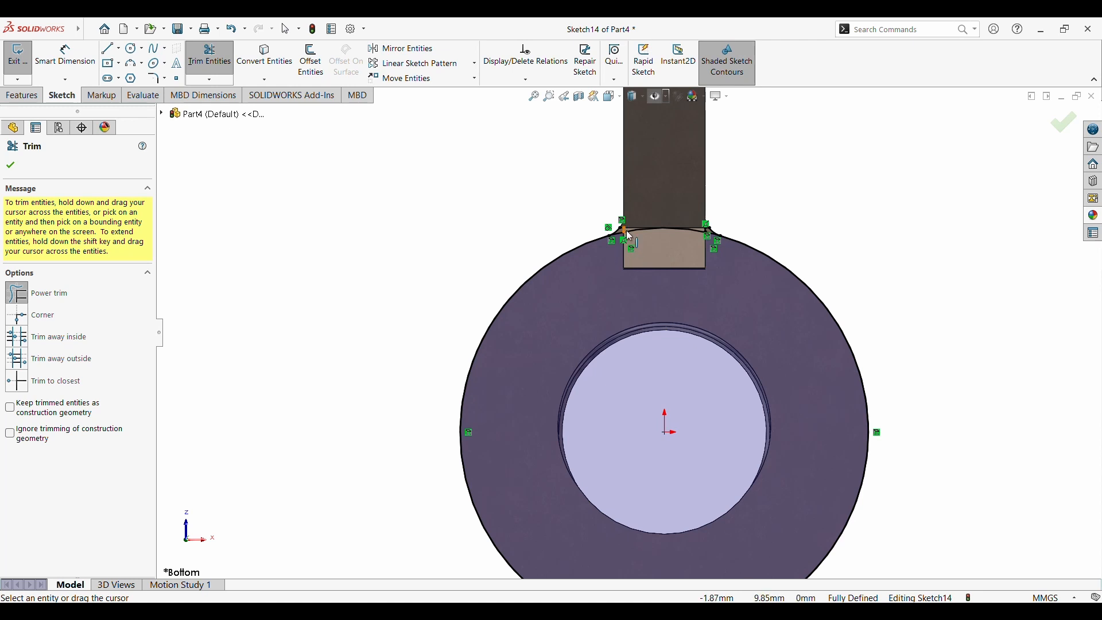
scroll(669, 235, down, 6)
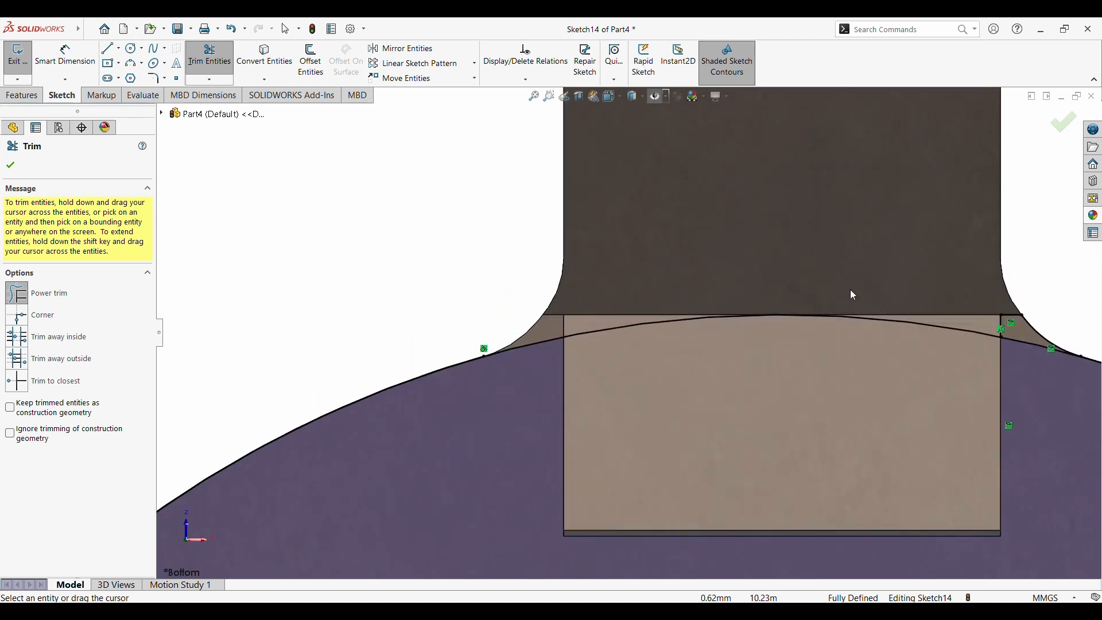
drag(990, 324, 1058, 338)
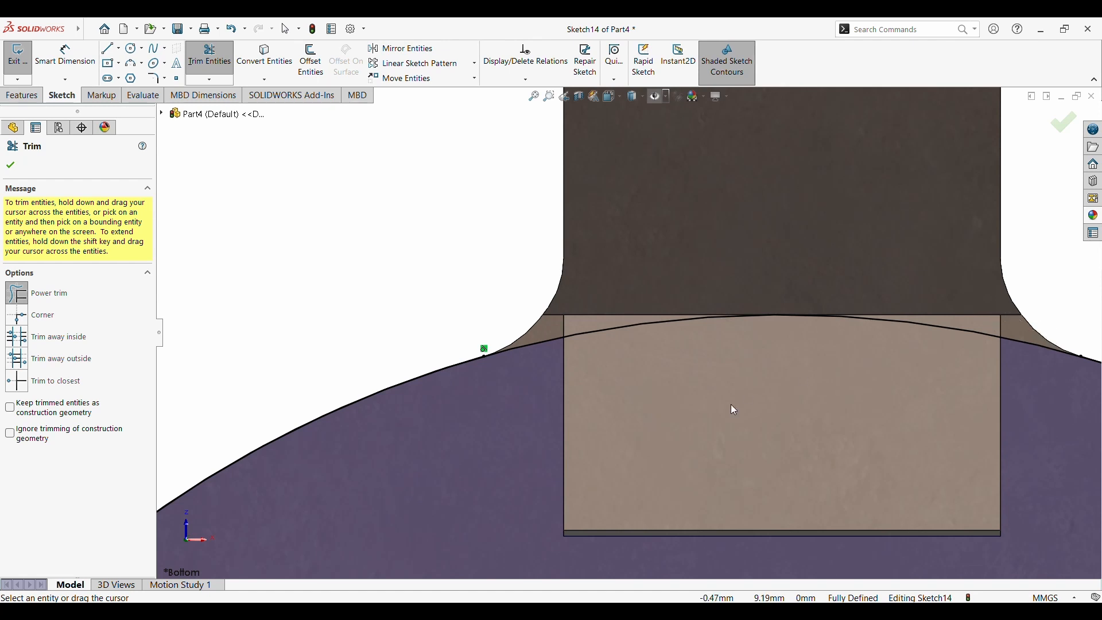
Try to power trim the sketch lines at the lower wing junction, and undo the trim
scroll(732, 405, up, 10)
scroll(669, 506, down, 5)
scroll(456, 173, down, 3)
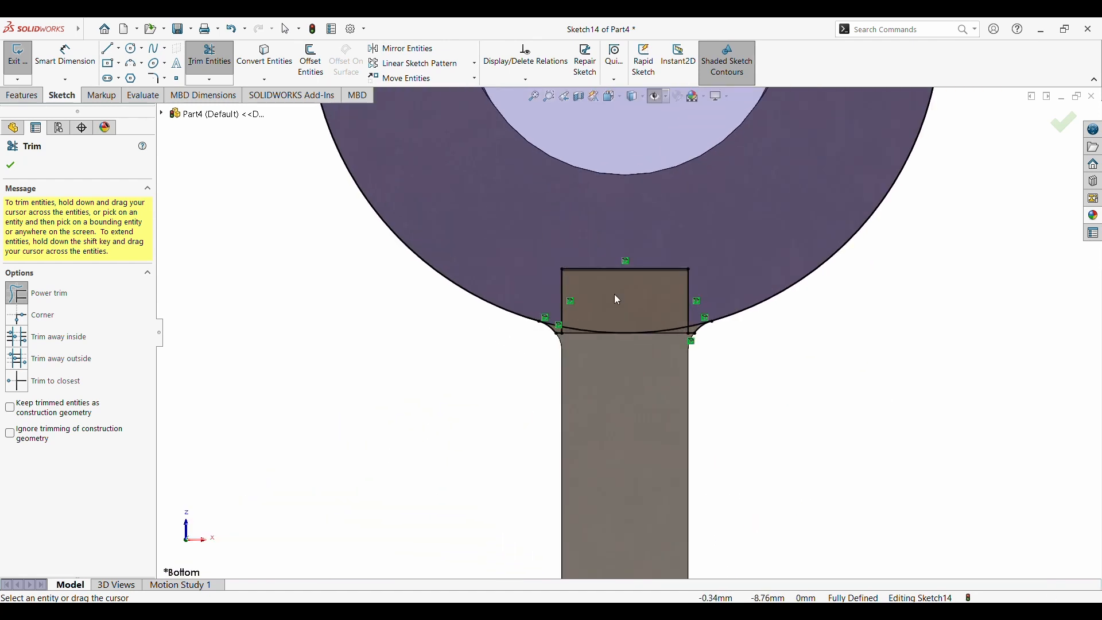
drag(614, 295, 557, 337)
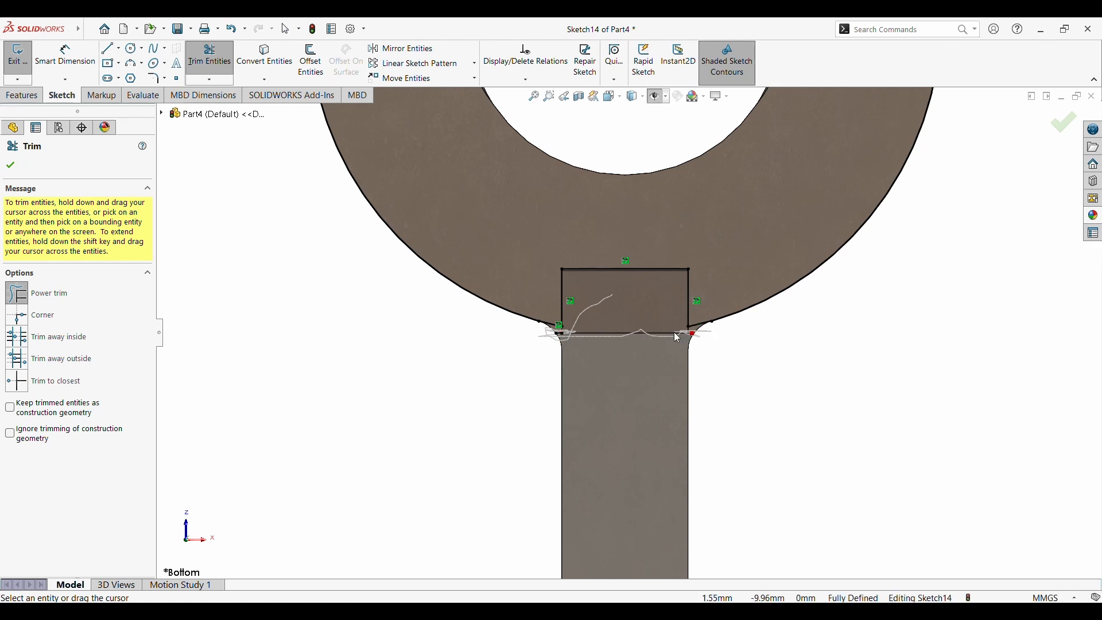
drag(675, 332, 674, 333)
key(Escape)
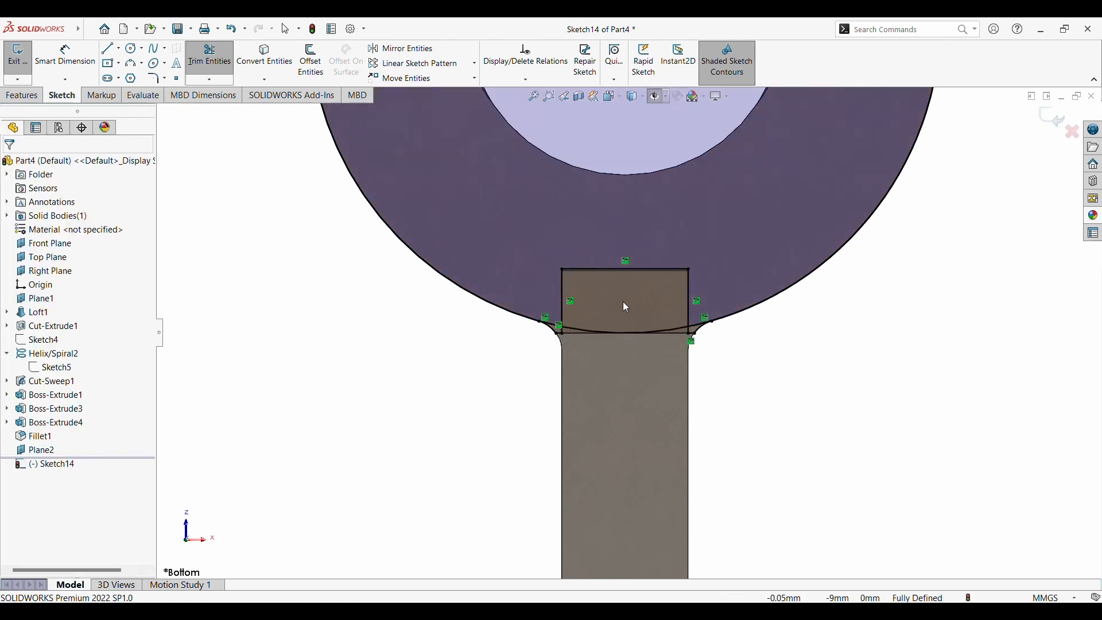
key(ctrl+z)
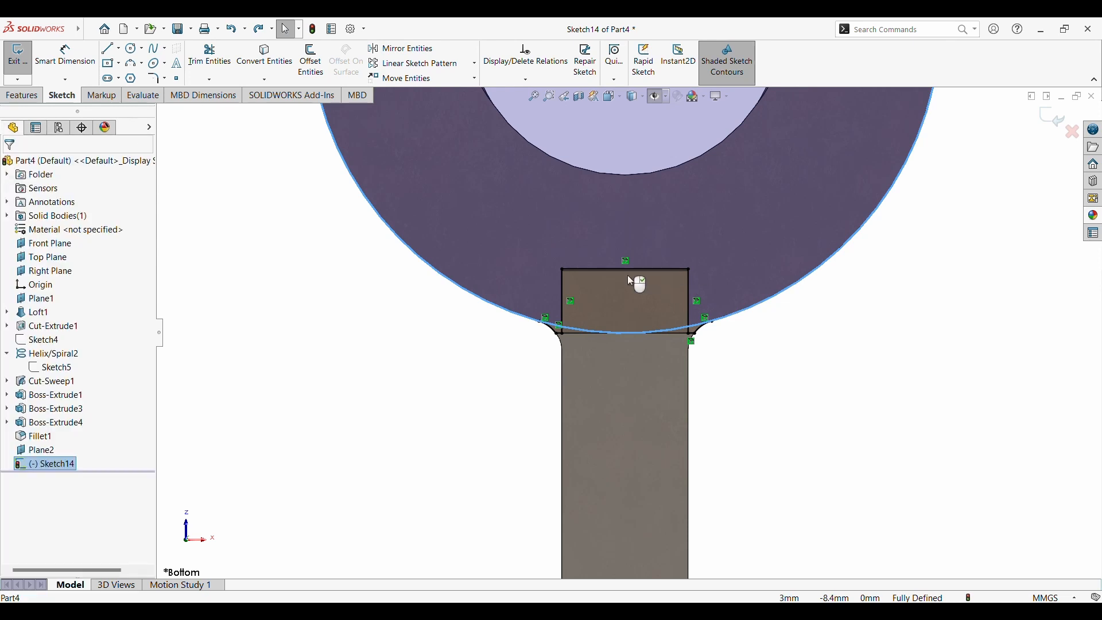
Power trim the converted notch lines and corner arcs at the lower wing junction, leaving only the ring's outer circle
click(205, 57)
mouse_move(565, 293)
mouse_down()
mouse_move(622, 255)
mouse_move(623, 286)
mouse_up()
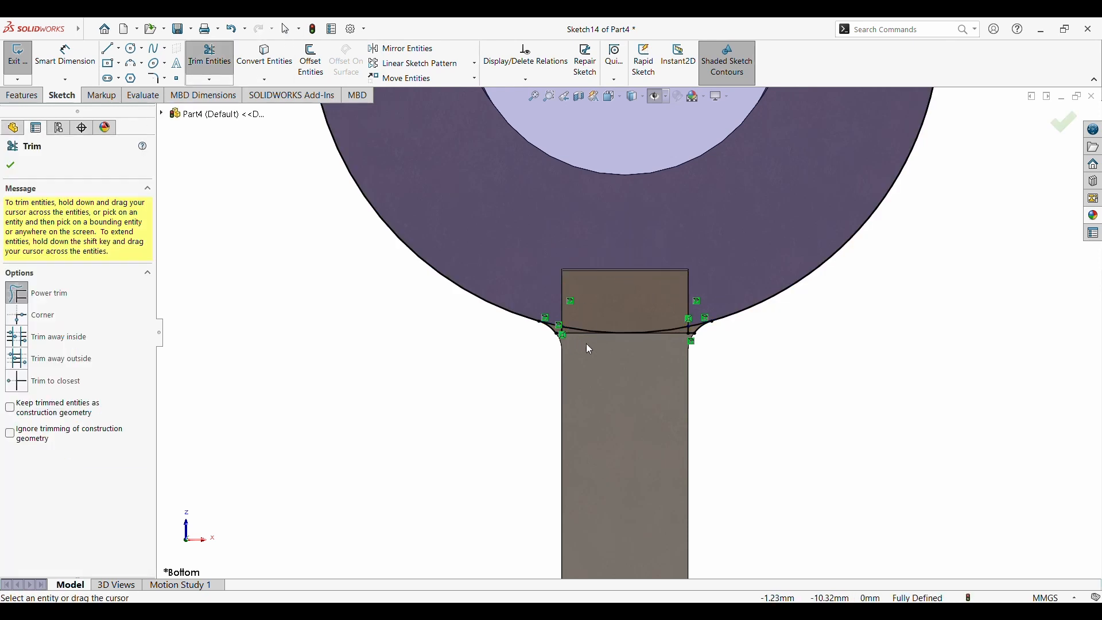
scroll(587, 345, down, 5)
drag(573, 333, 498, 318)
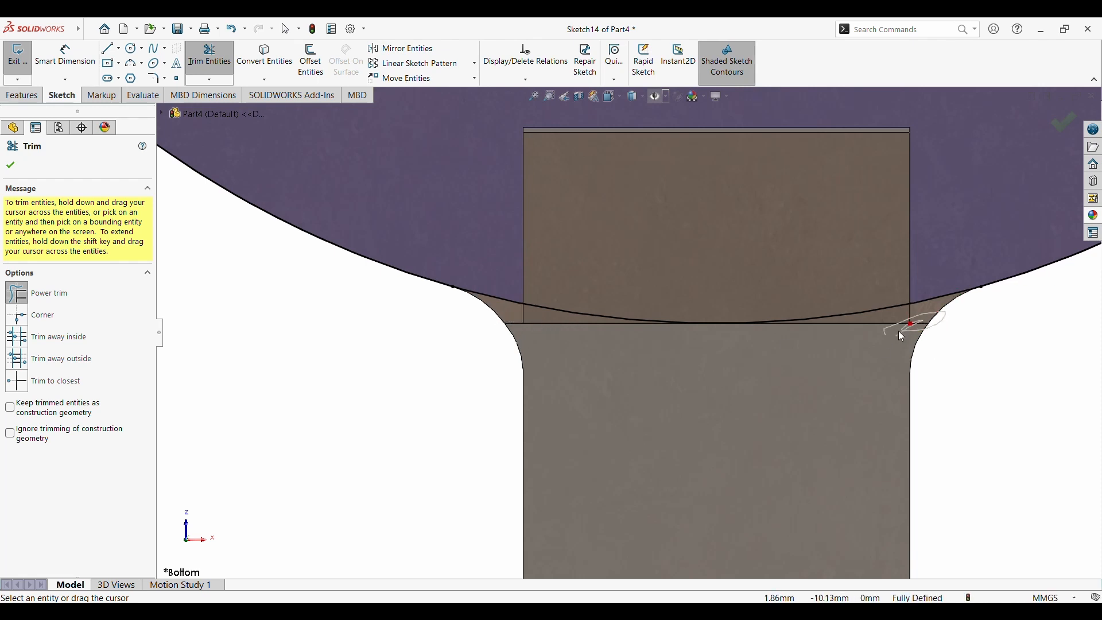
drag(901, 336, 907, 335)
scroll(745, 282, up, 8)
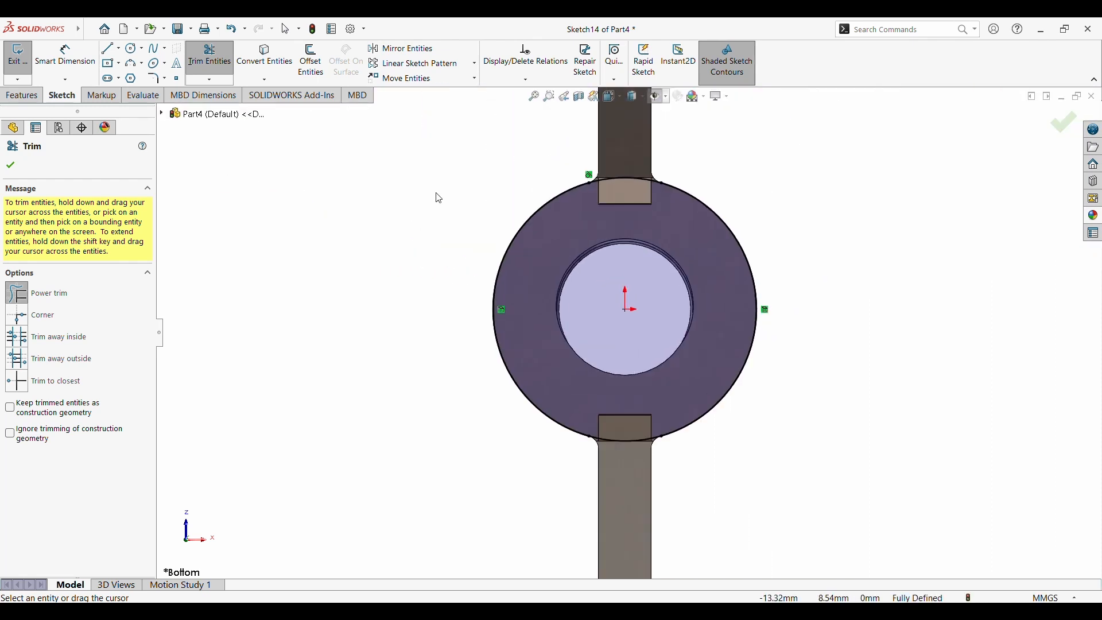
Sketch a circle of 5 mm radius centred on the origin, following the edge of the threaded hole
click(132, 49)
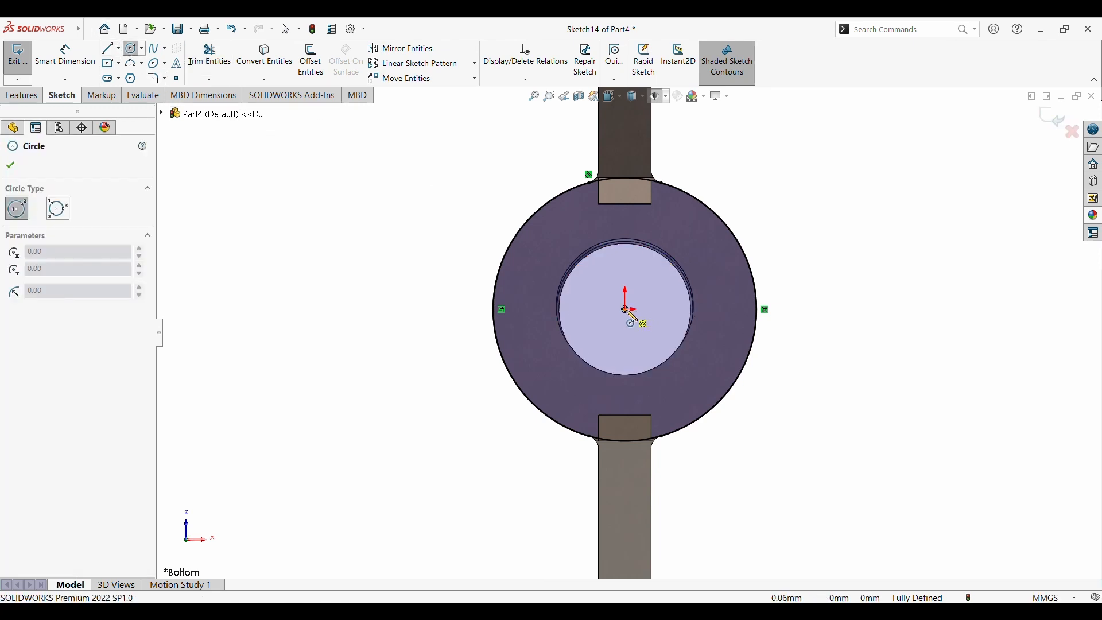
click(627, 309)
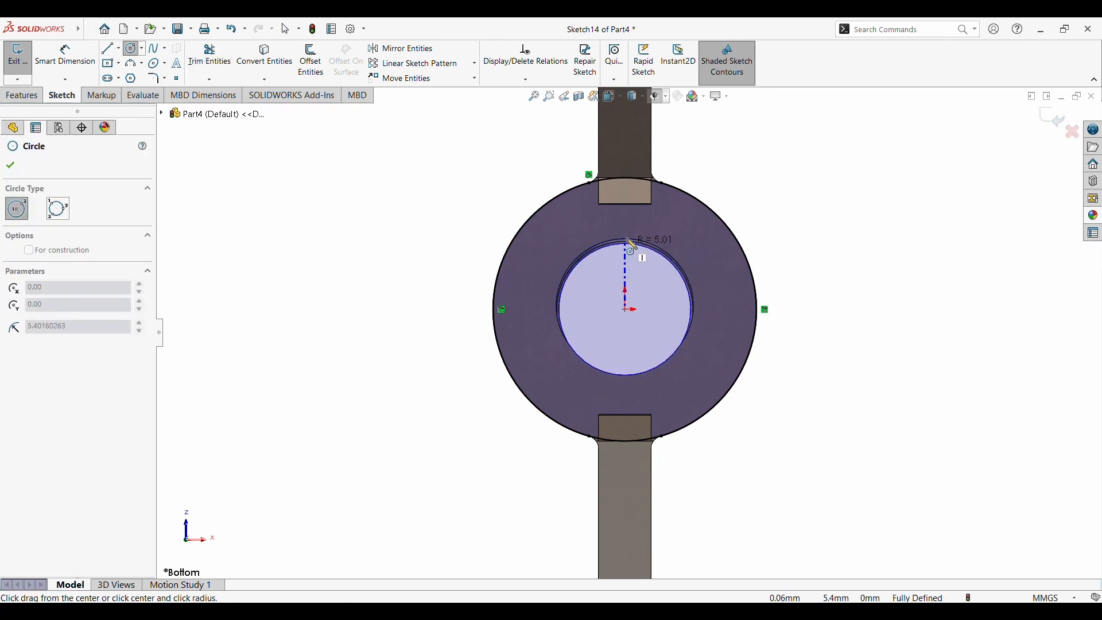
scroll(634, 248, down, 4)
scroll(674, 395, up, 5)
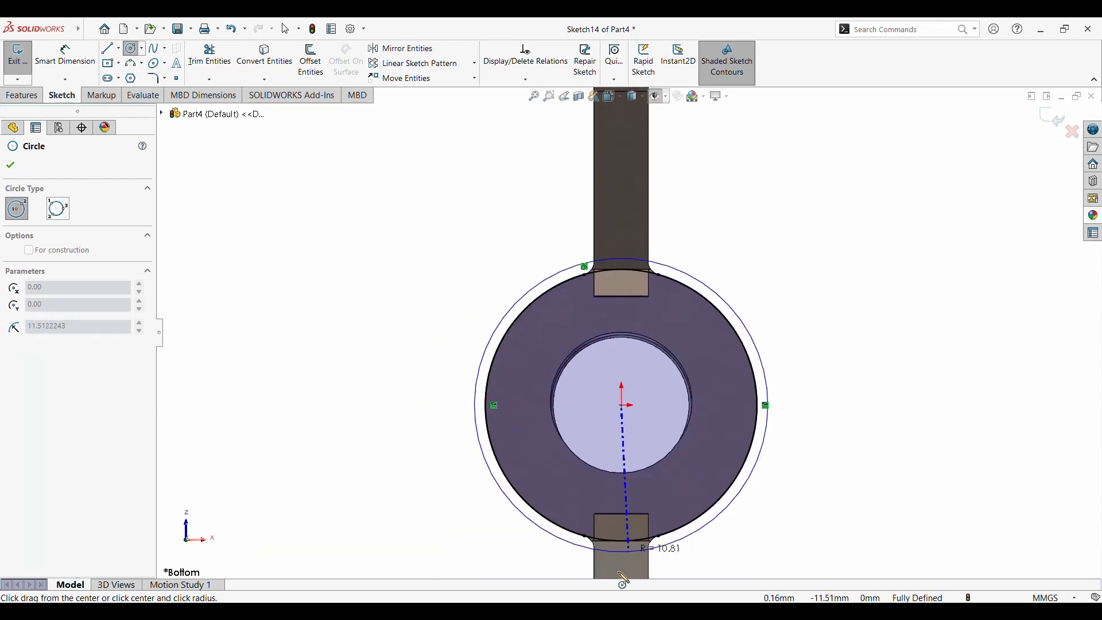
scroll(625, 536, down, 4)
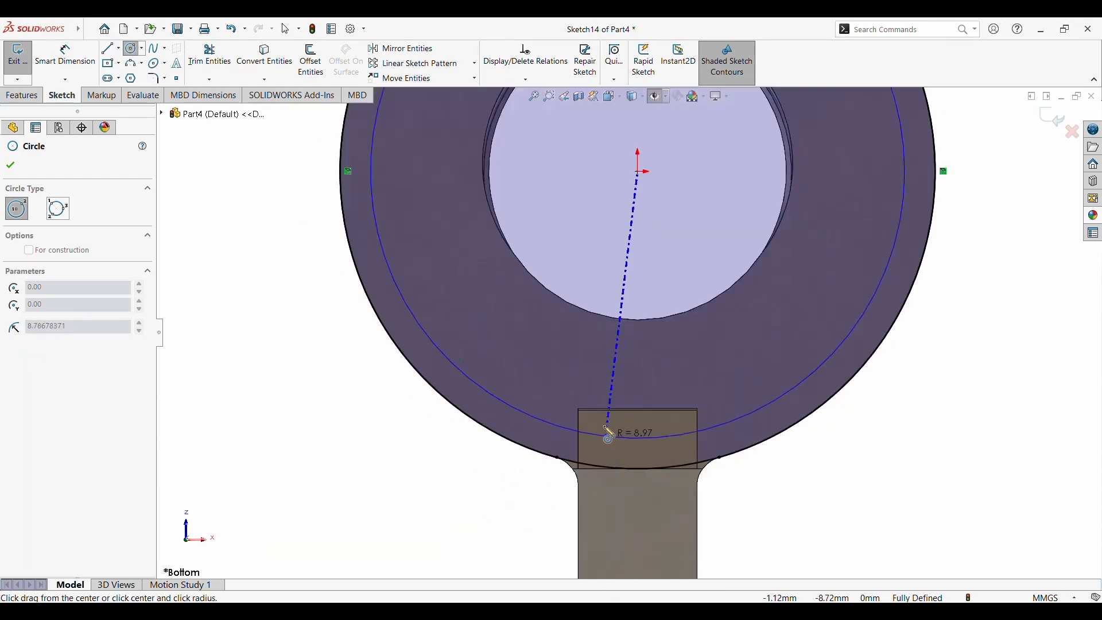
click(617, 322)
scroll(596, 333, up, 5)
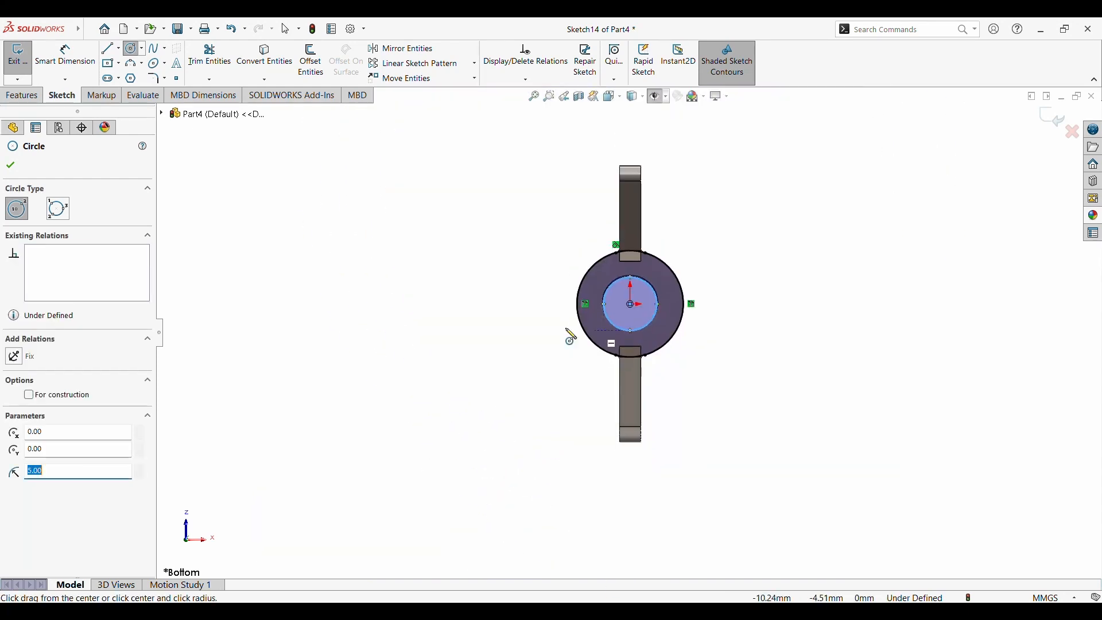
key(Escape)
Try to extrude the ring region between the hole and the outer edge, testing blind depths of 0.5 mm and 0.25 mm
click(22, 95)
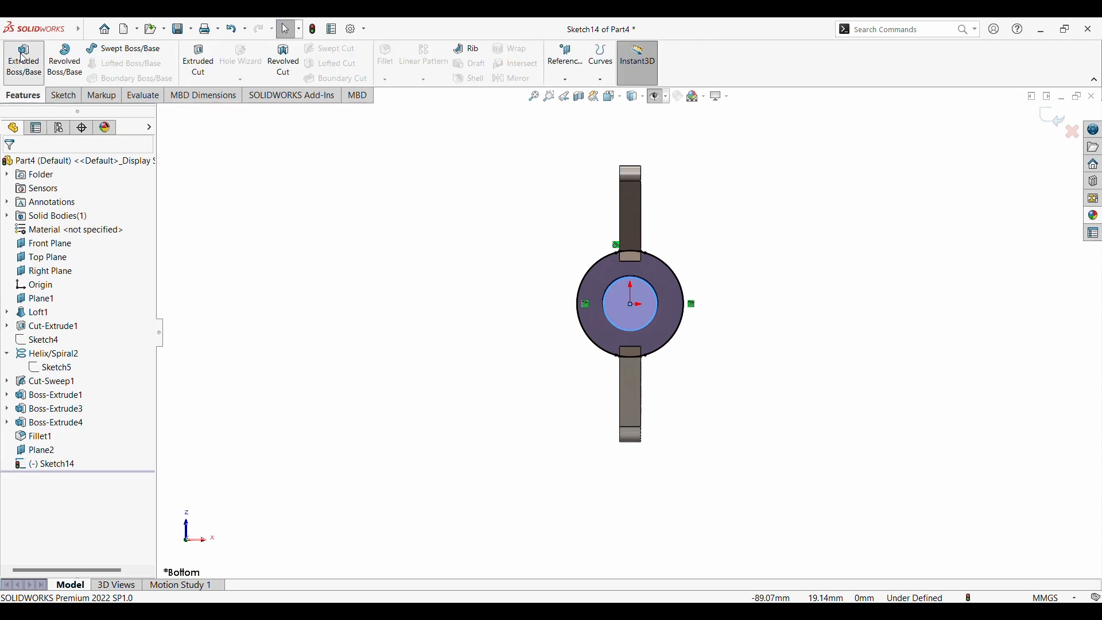
click(23, 58)
middle_drag(496, 345, 458, 363)
scroll(458, 361, down, 4)
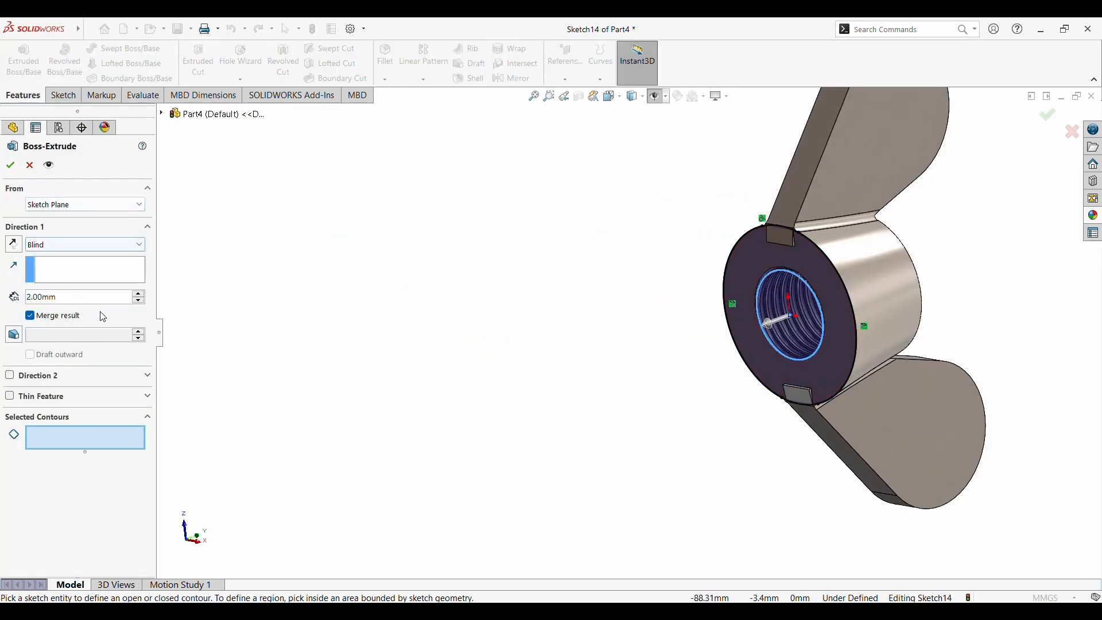
click(765, 274)
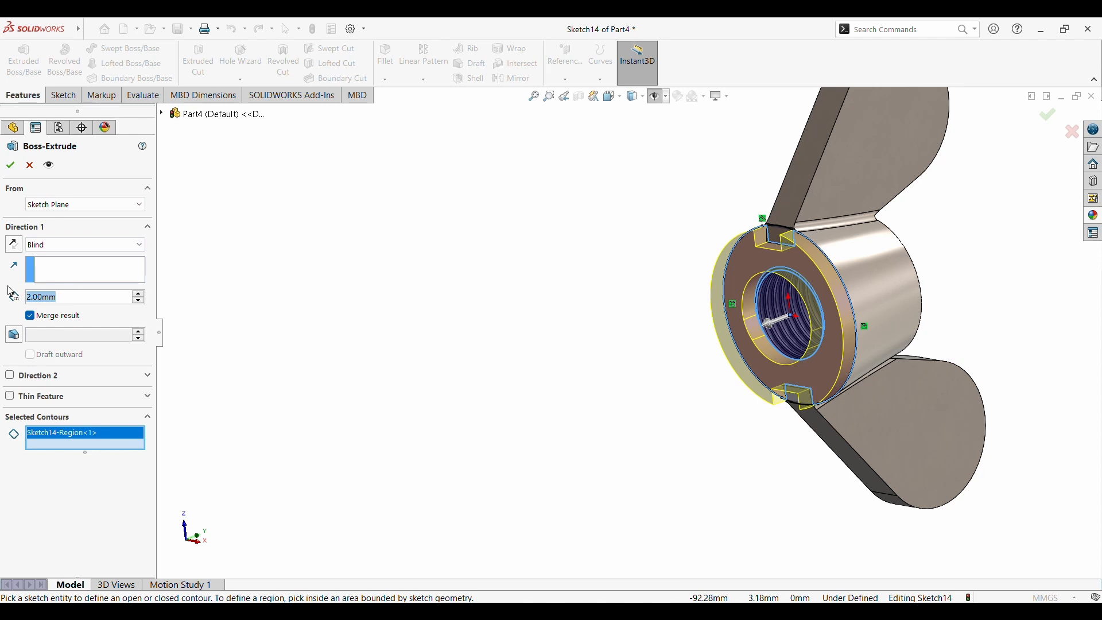
text(0.5)
key(Return)
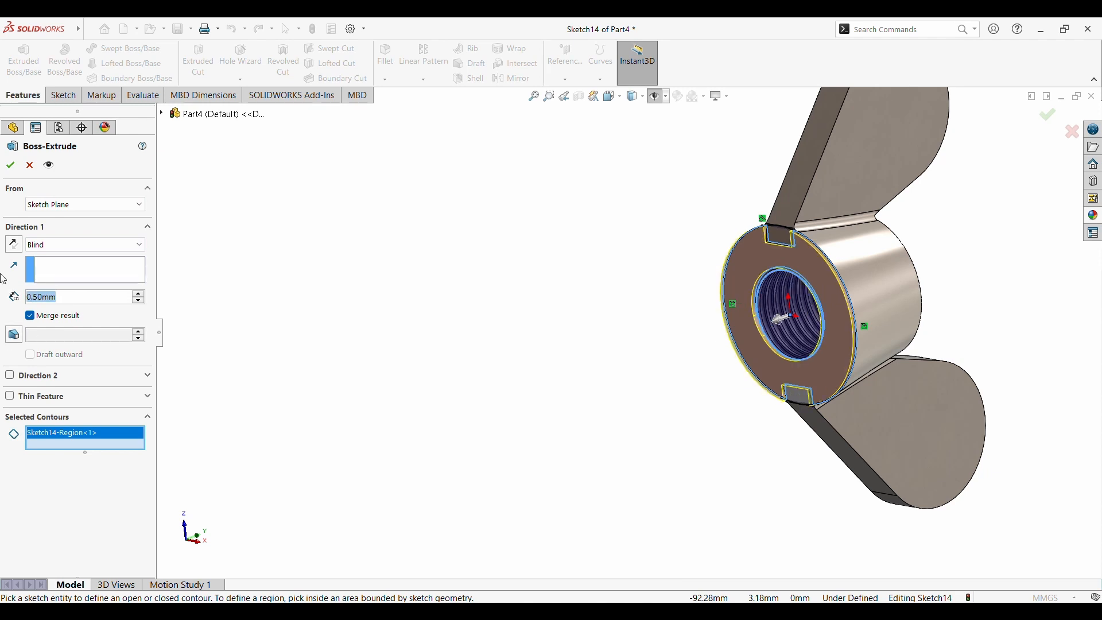
text(0.25)
key(Return)
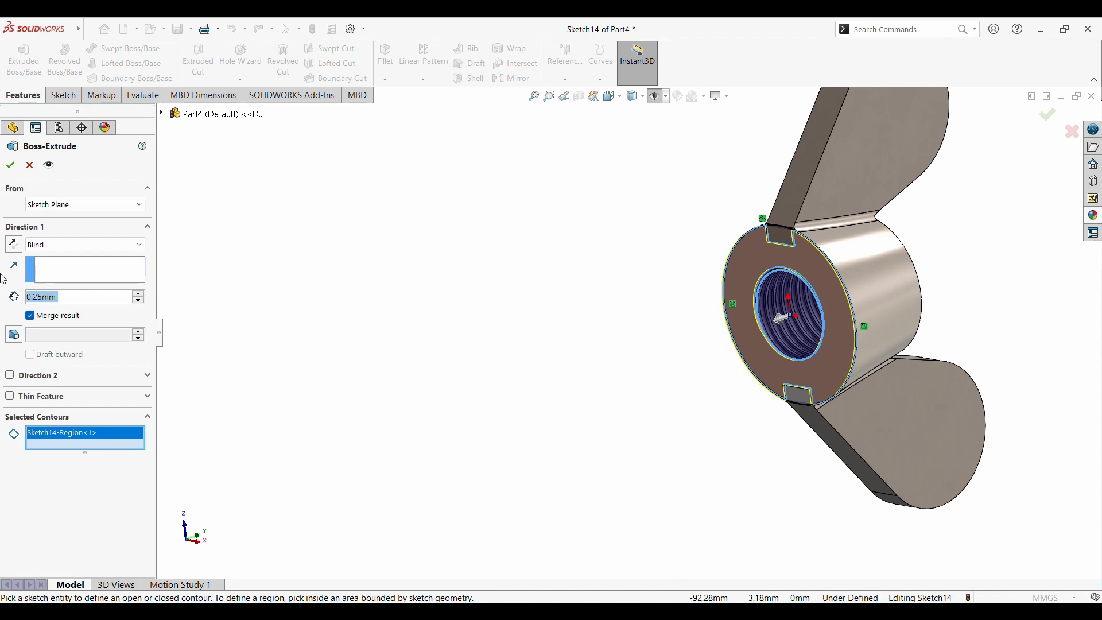
click(30, 165)
scroll(738, 247, down, 3)
middle_drag(875, 268, 688, 327)
scroll(627, 328, up, 9)
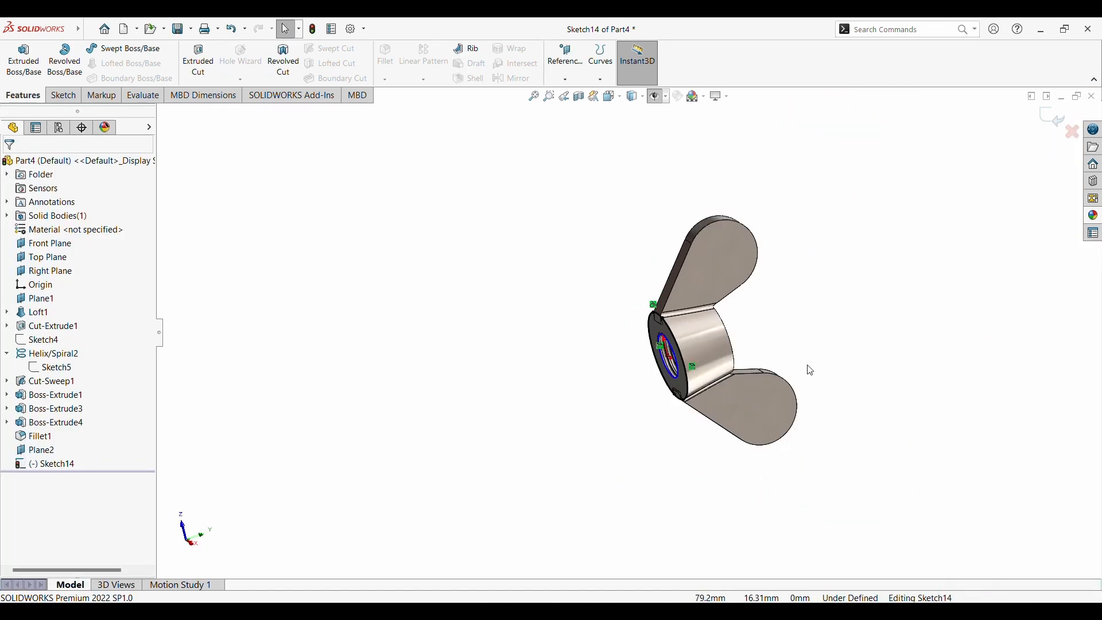
mouse_move(950, 318)
middle_down()
mouse_move(809, 370)
mouse_move(769, 245)
middle_up()
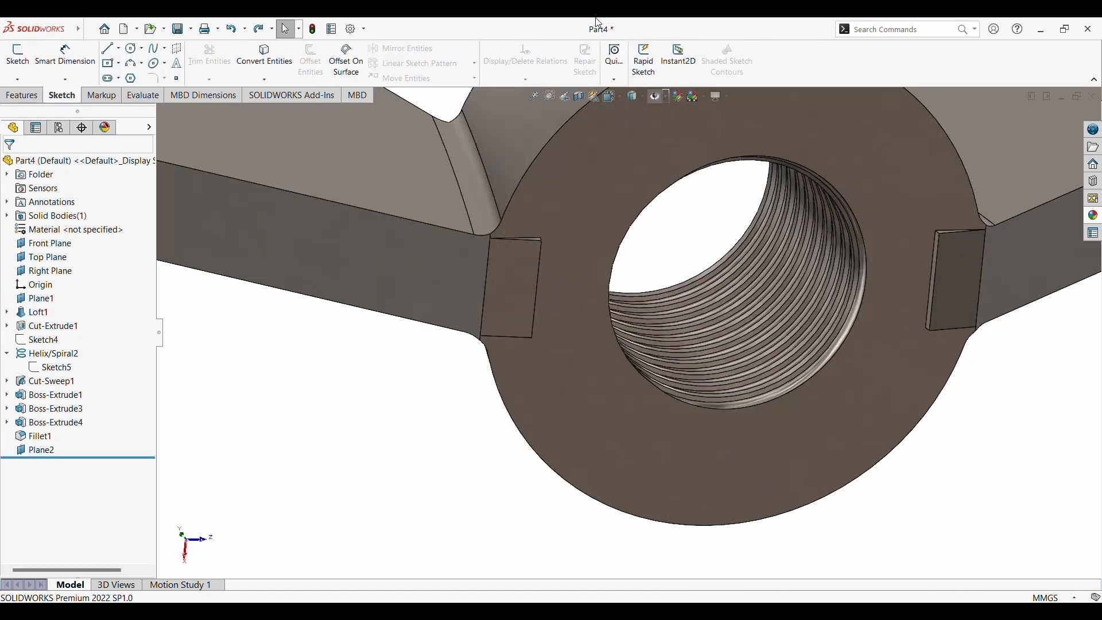
Redo the undone edits of the bottom ring-face sketch and delete the inner horizontal line of the upper wing notch
click(266, 29)
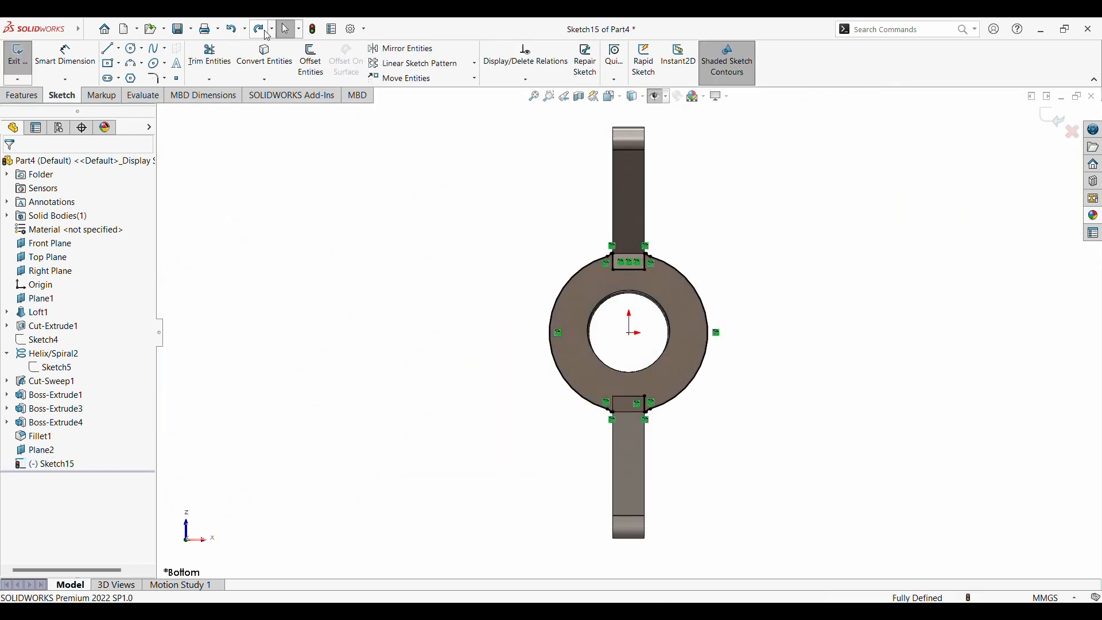
click(265, 31)
scroll(818, 362, down, 4)
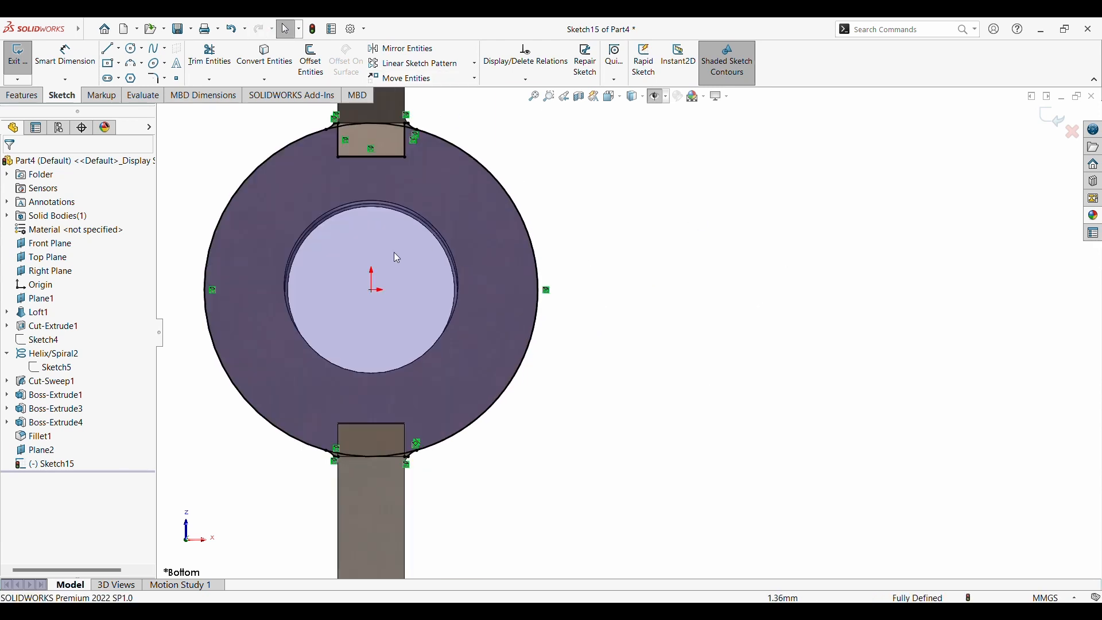
click(356, 157)
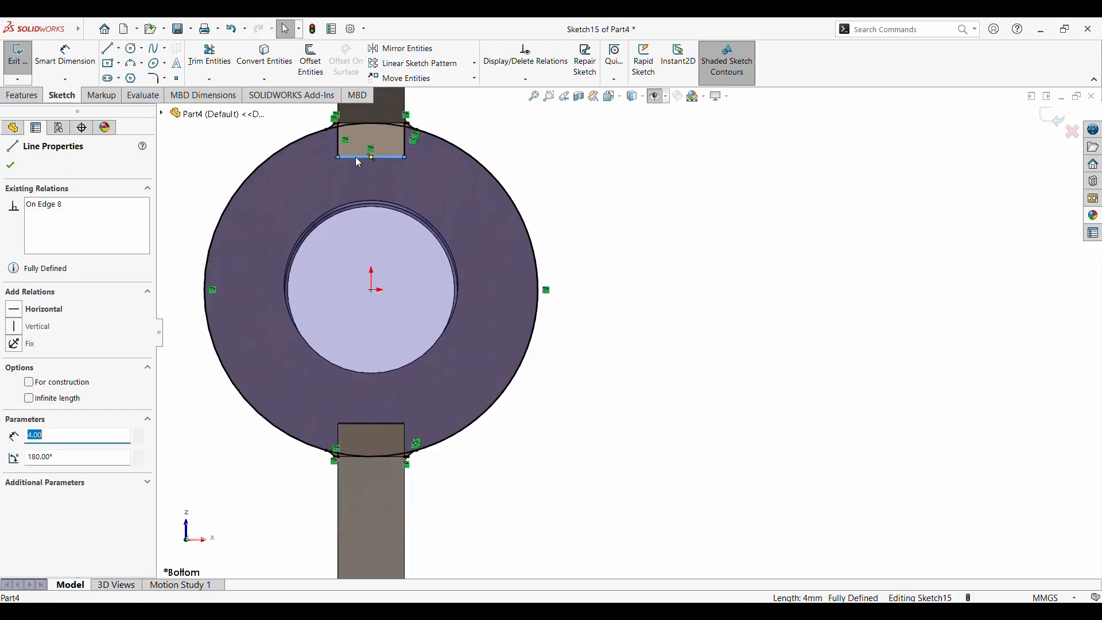
key(Delete)
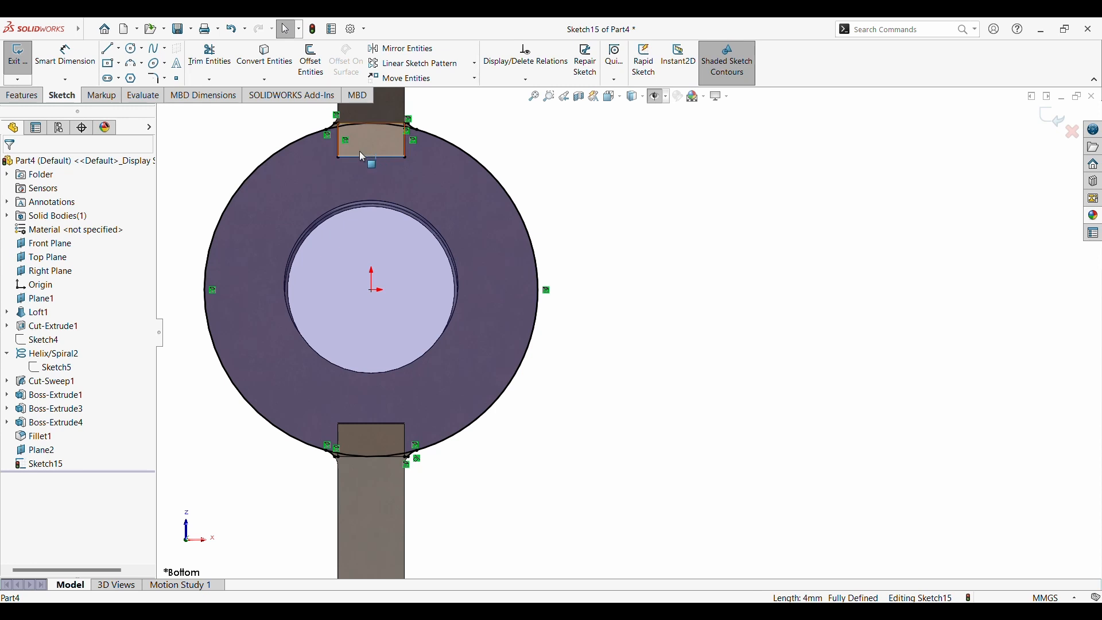
Examine the sketch outline on the ring face around the upper and lower wing notches
scroll(358, 153, down, 3)
scroll(383, 229, up, 2)
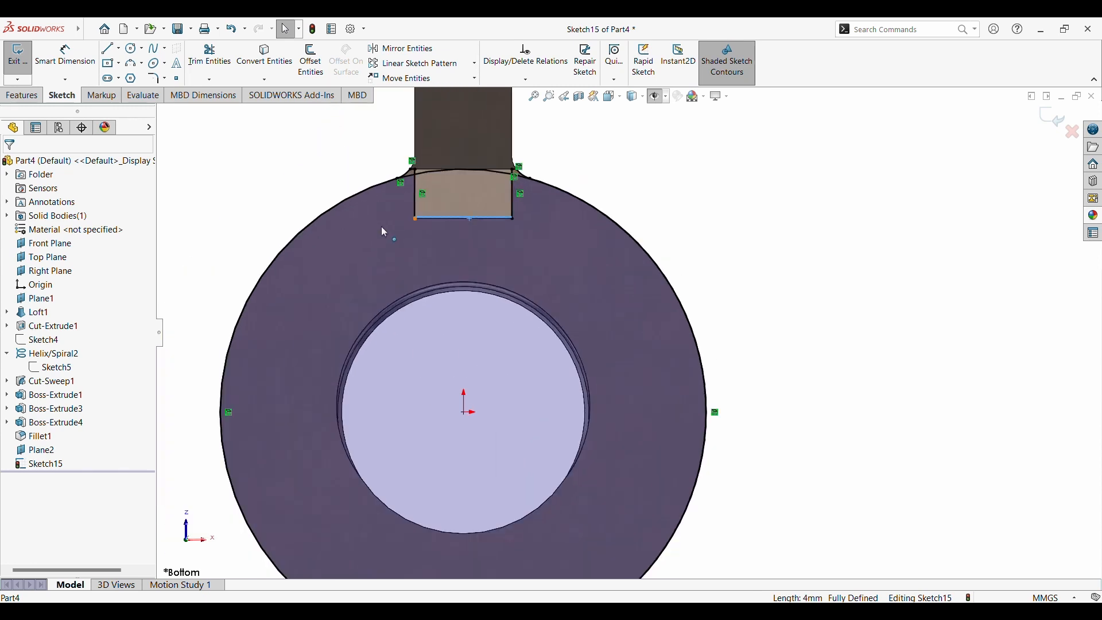
scroll(441, 400, up, 2)
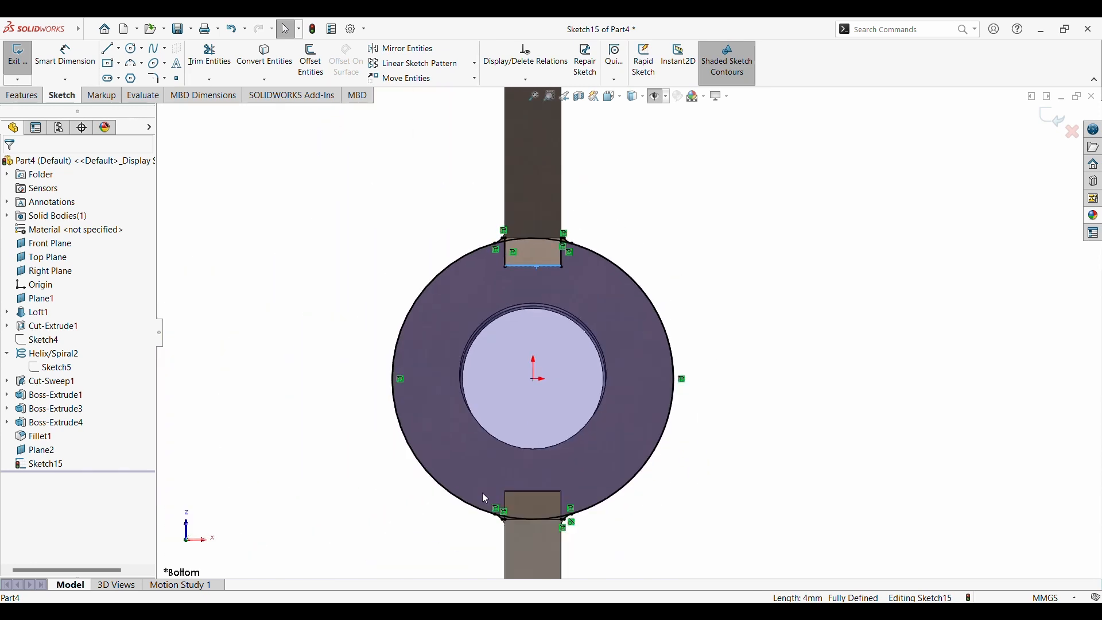
click(538, 503)
scroll(531, 487, down, 1)
scroll(504, 273, up, 2)
scroll(504, 273, down, 3)
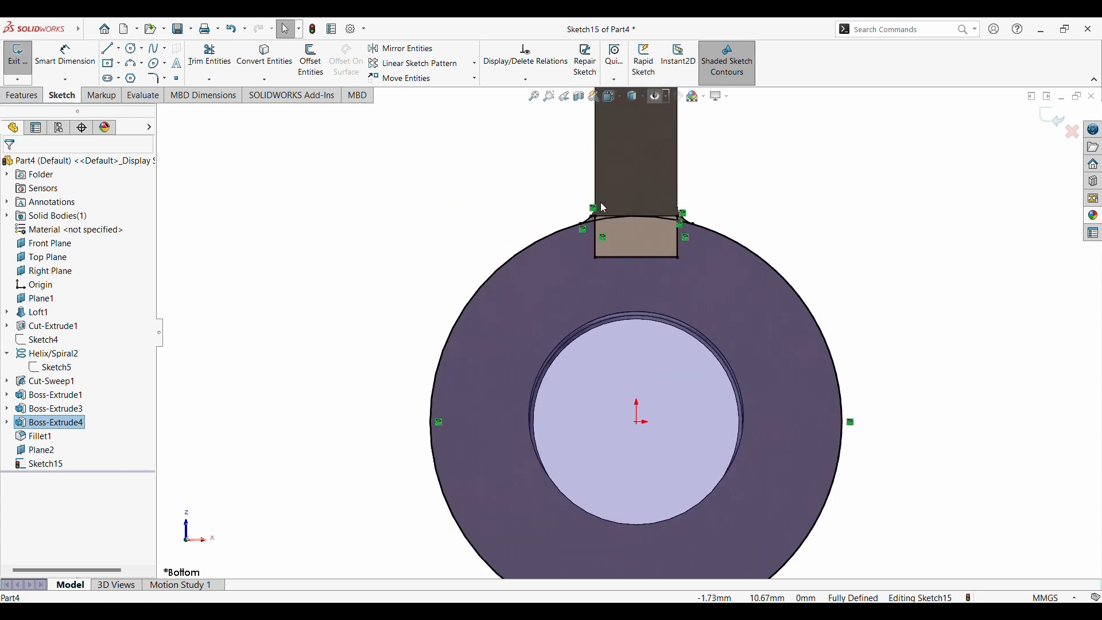
scroll(608, 251, up, 1)
middle_drag(618, 285, 650, 299)
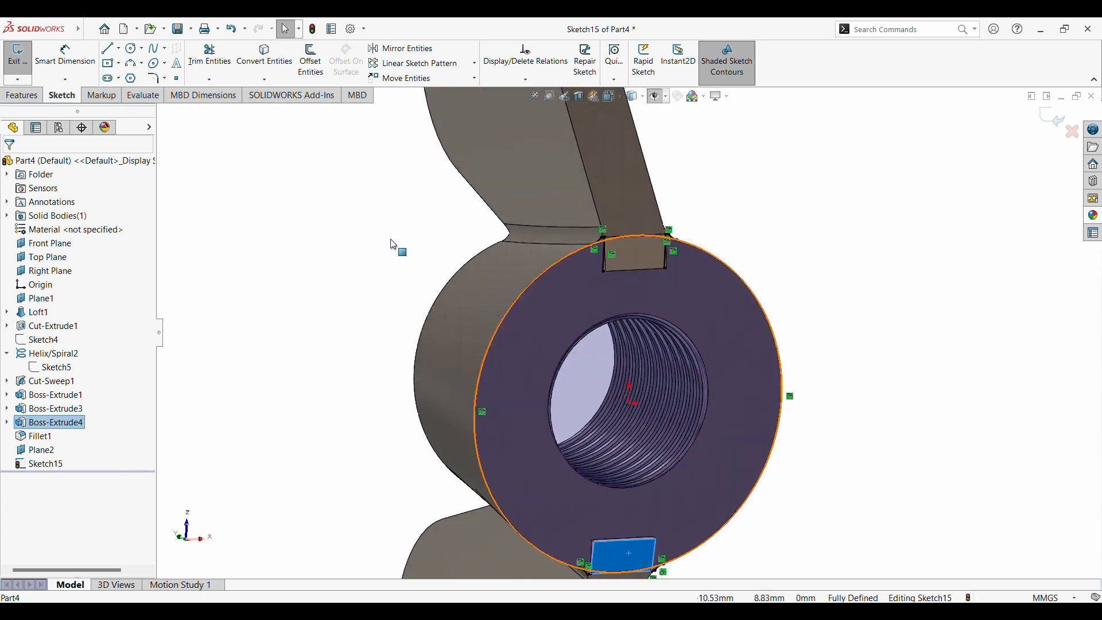
Extrude the ring region and both wing notch regions as a 2 mm blind boss merged with the body
click(36, 96)
click(24, 63)
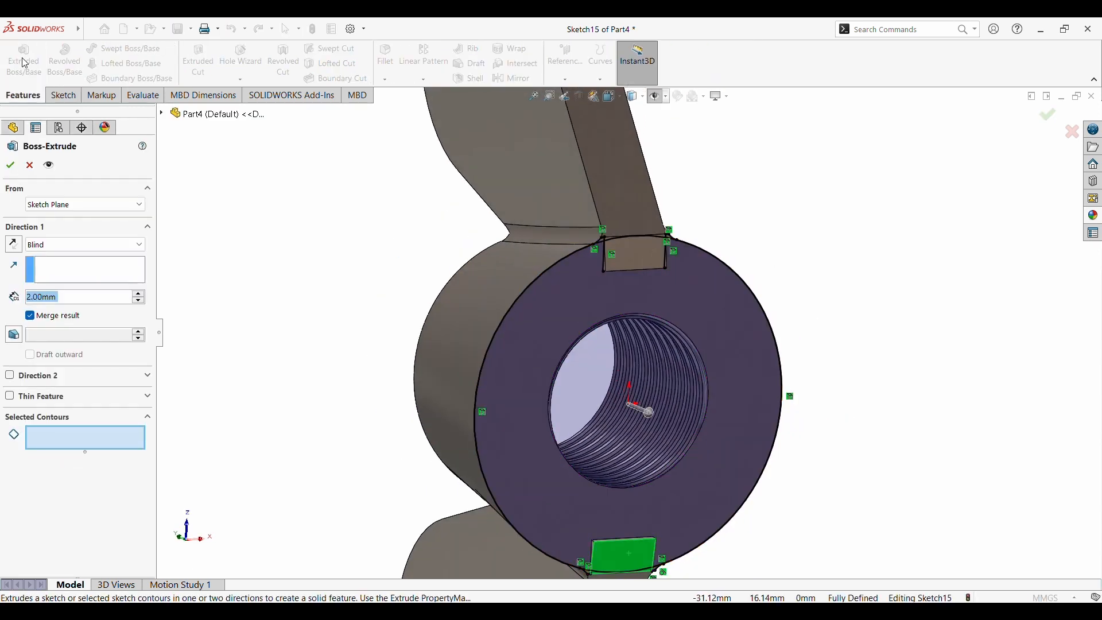
click(543, 453)
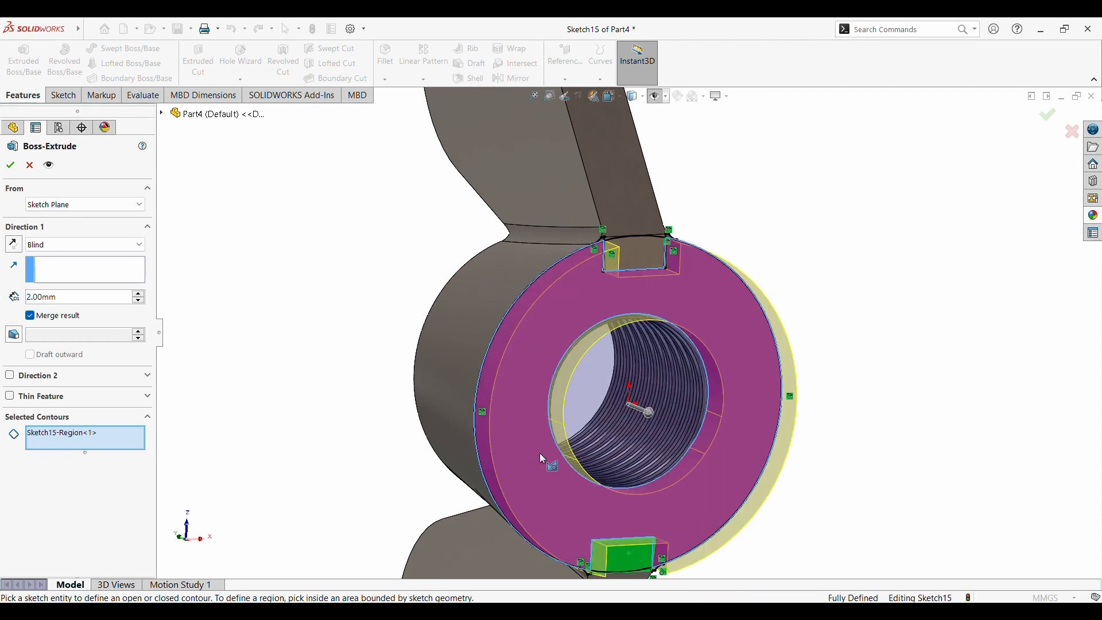
mouse_move(548, 467)
middle_down()
mouse_move(509, 461)
mouse_move(521, 428)
middle_up()
click(615, 251)
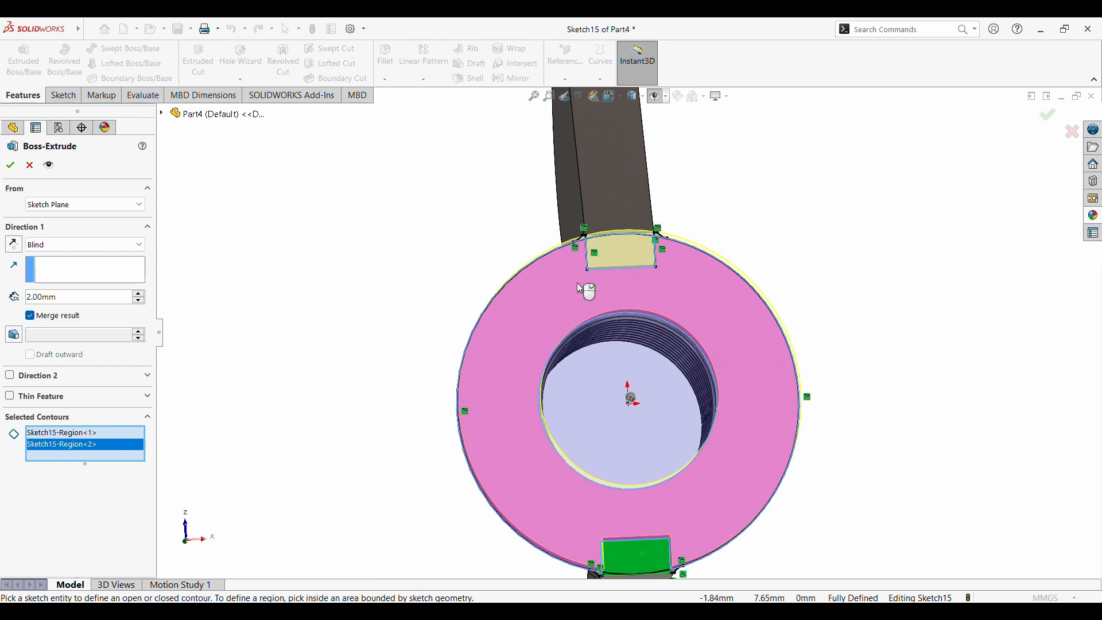
mouse_move(576, 282)
middle_down()
mouse_move(356, 307)
mouse_move(420, 311)
mouse_move(421, 251)
mouse_move(384, 234)
mouse_move(381, 204)
middle_up()
click(624, 537)
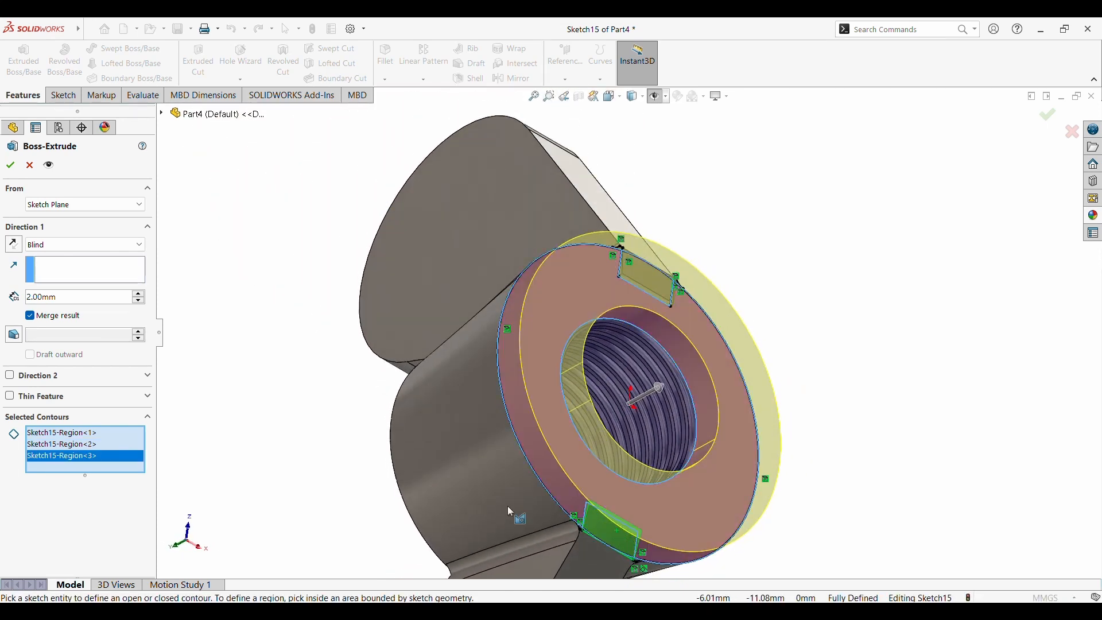
click(10, 166)
Edit the fillet on the four edges between the wings and the tapered body, setting its radius to 3 mm
middle_drag(760, 236, 816, 531)
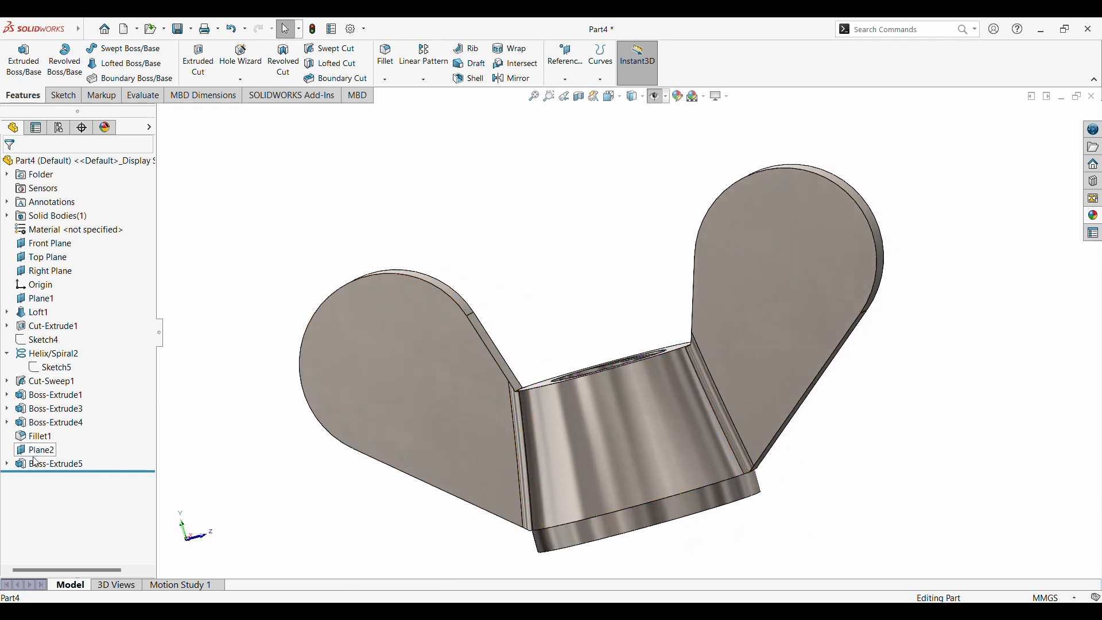
click(23, 440)
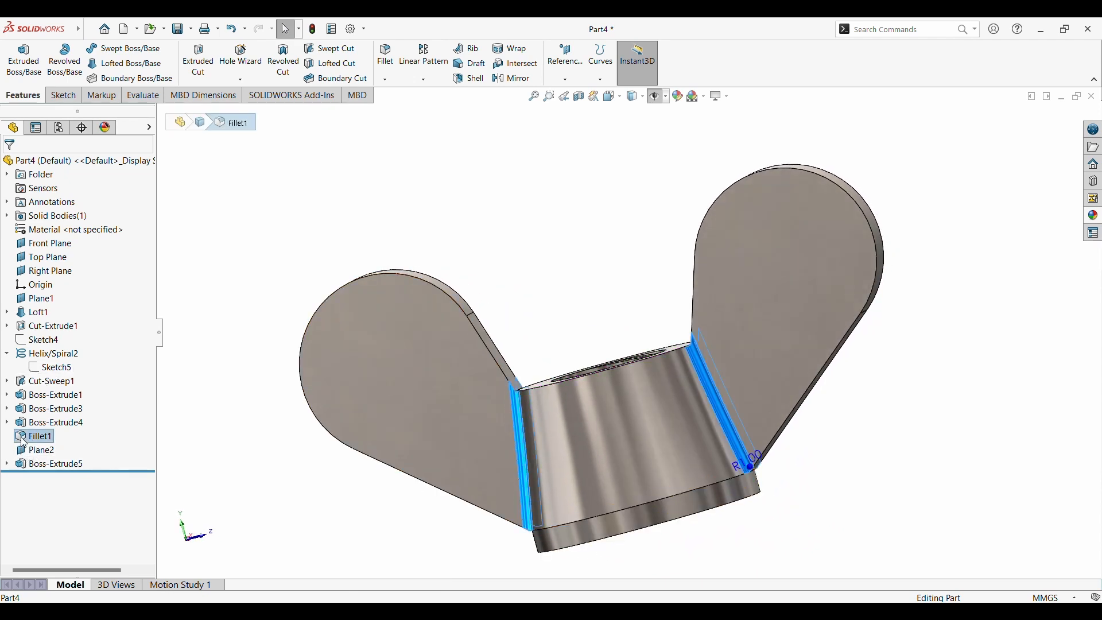
click(33, 408)
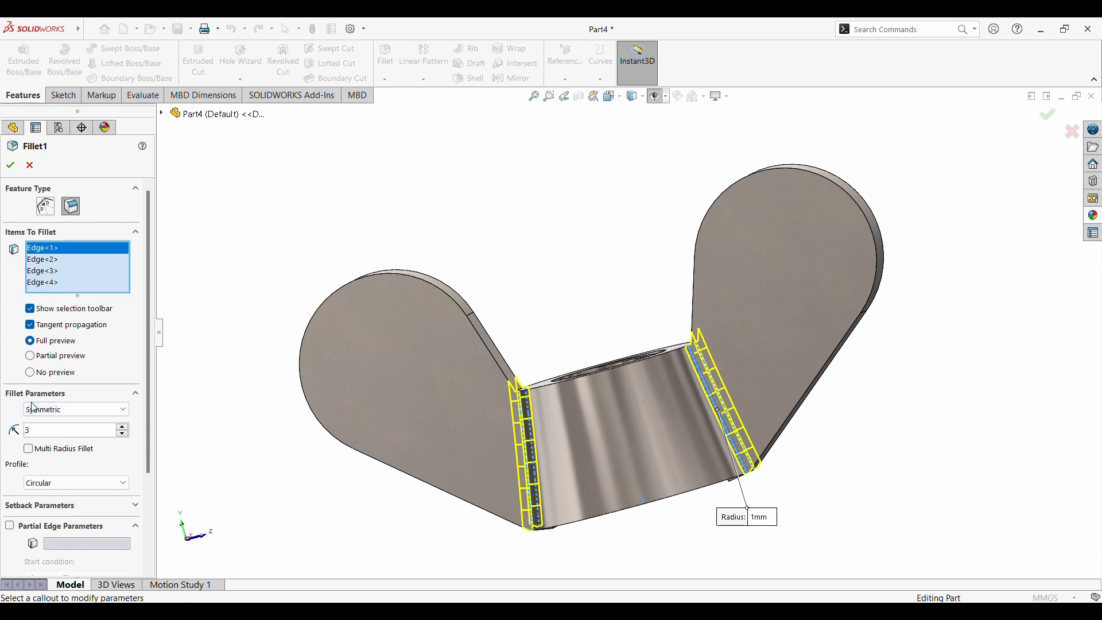
text(3)
key(Return)
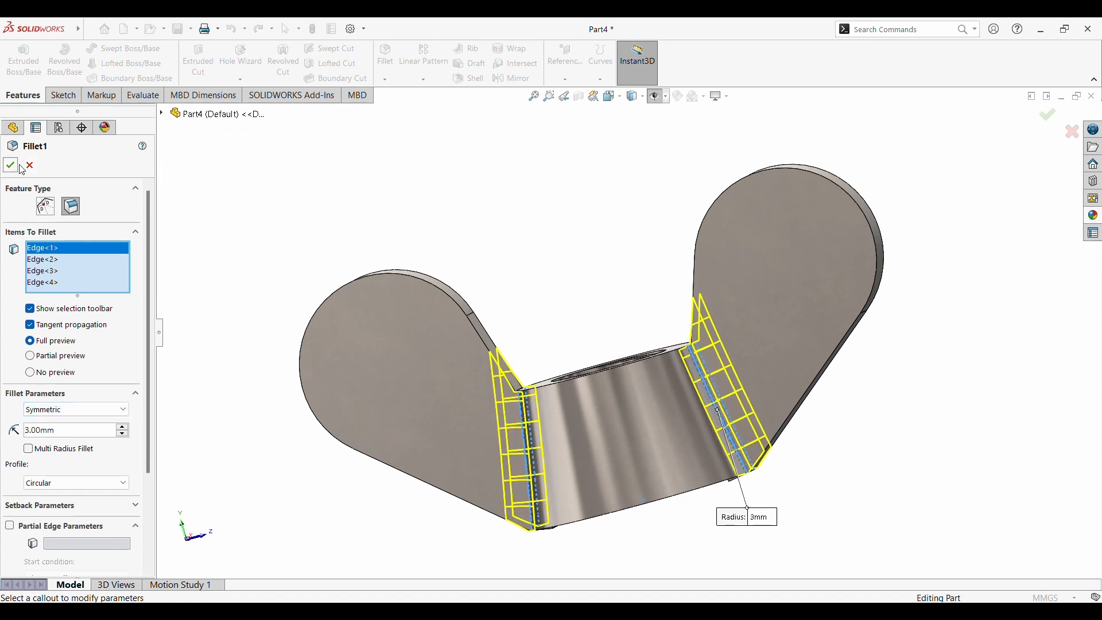
middle_drag(534, 229, 736, 505)
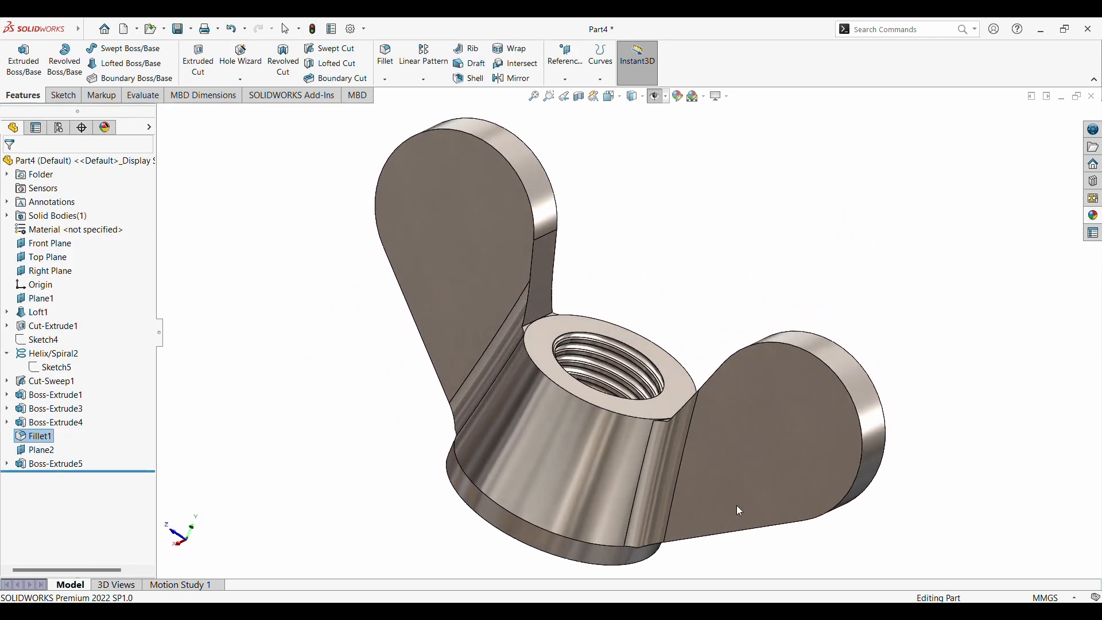
middle_drag(684, 448, 699, 390)
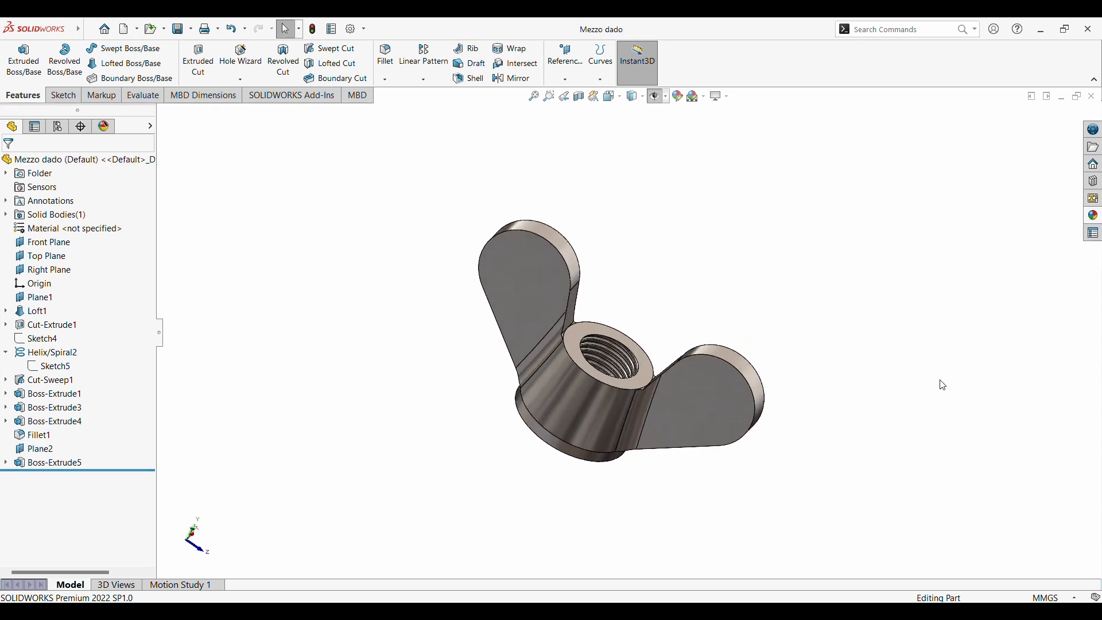
scroll(567, 376, down, 3)
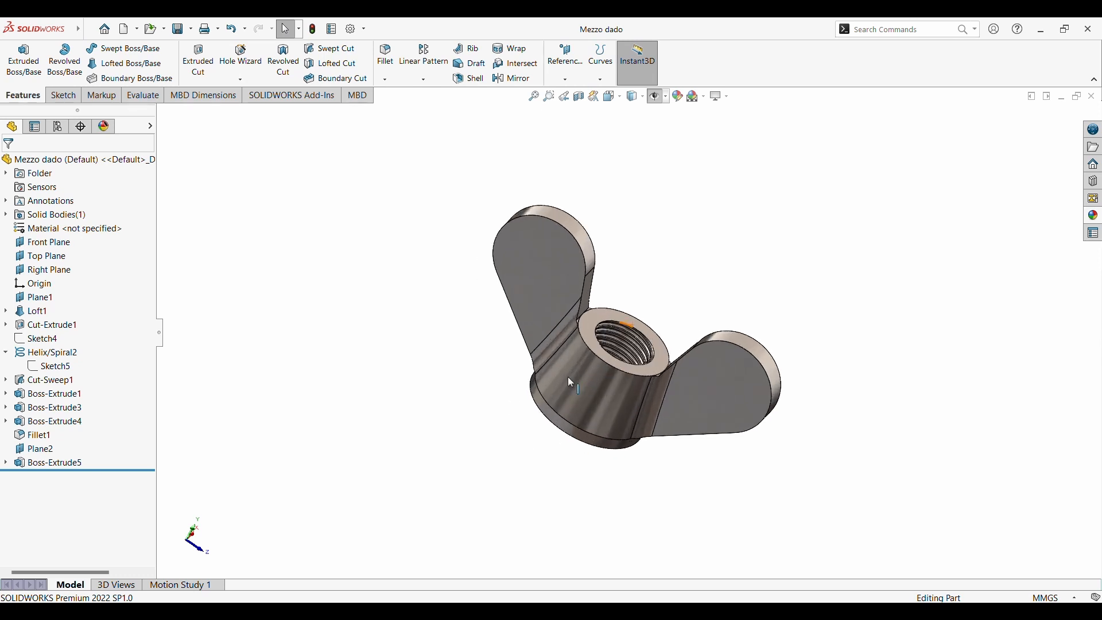